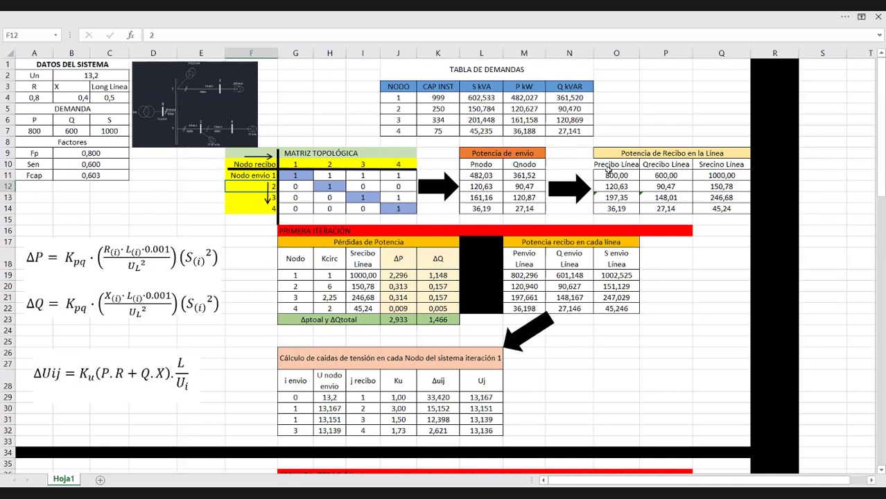
- Inspect the line 1 formulas for received Q and S, and select the values of the Potencia de Recibo en la Línea table
{"action": "left_click", "coordinate": [611, 174]}
{"action": "left_click", "coordinate": [673, 176]}
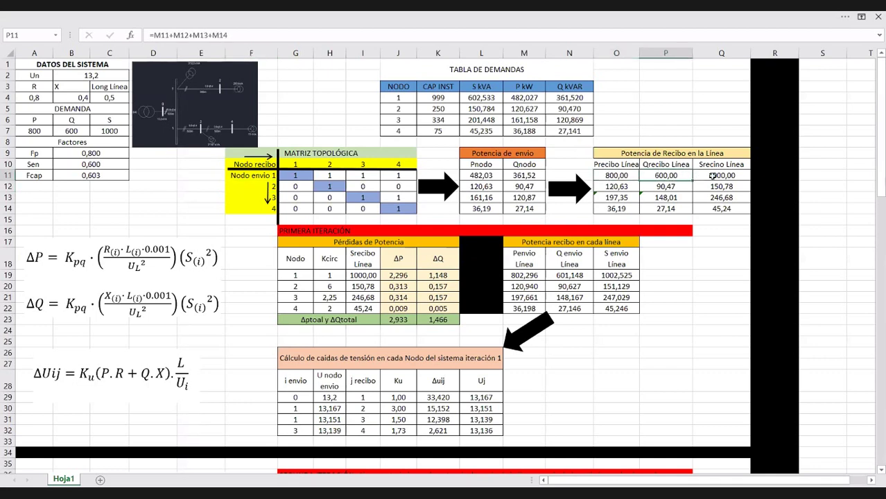
{"action": "left_click", "coordinate": [712, 175]}
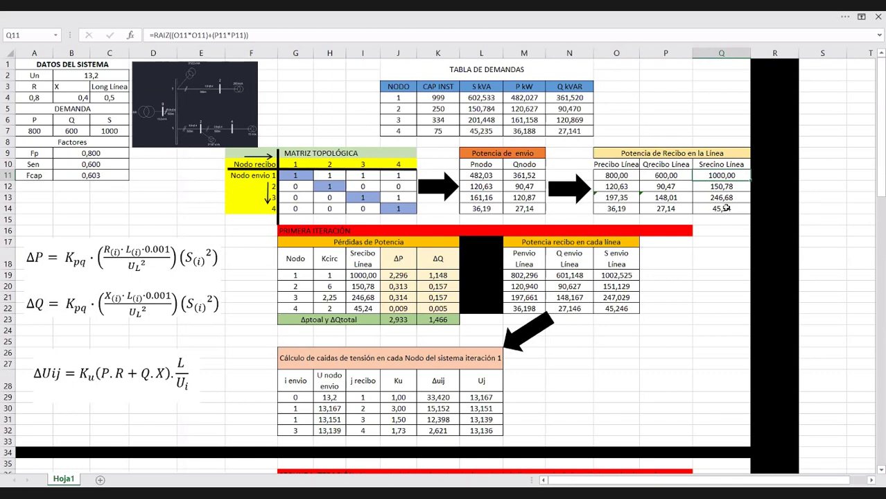
{"action": "left_click_drag", "start_coordinate": [723, 208], "coordinate": [620, 176]}
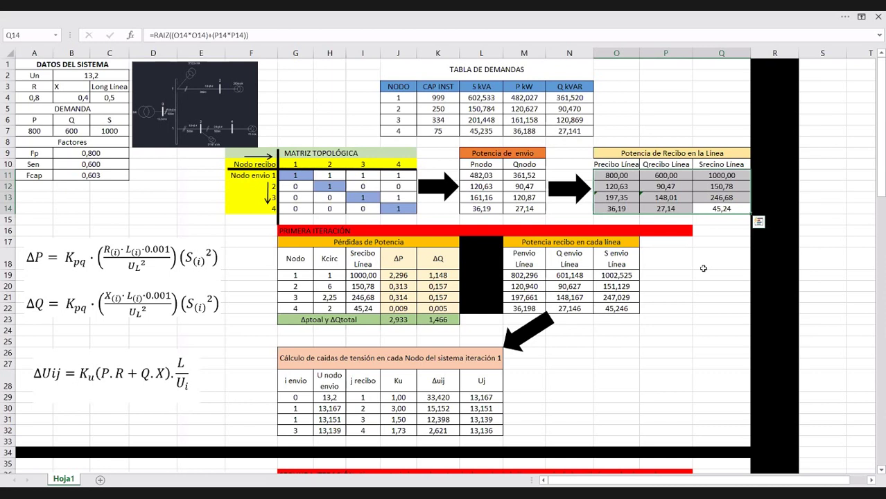
- Examine the single-line diagram and the system data, highlighting the P, Q and S demand values in A6:C7
{"action": "key", "text": "ctrl+shift+F1"}
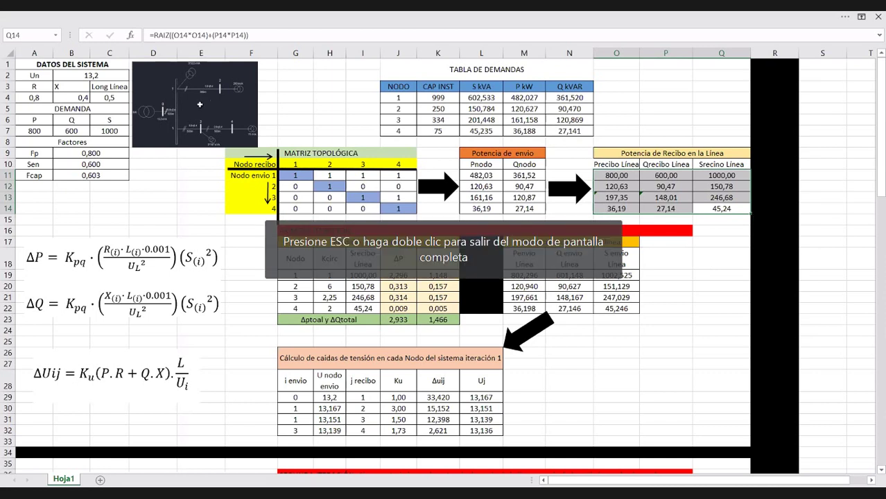
{"action": "scroll", "coordinate": [366, 197], "scroll_direction": "up", "scroll_amount": 1, "text": "ctrl"}
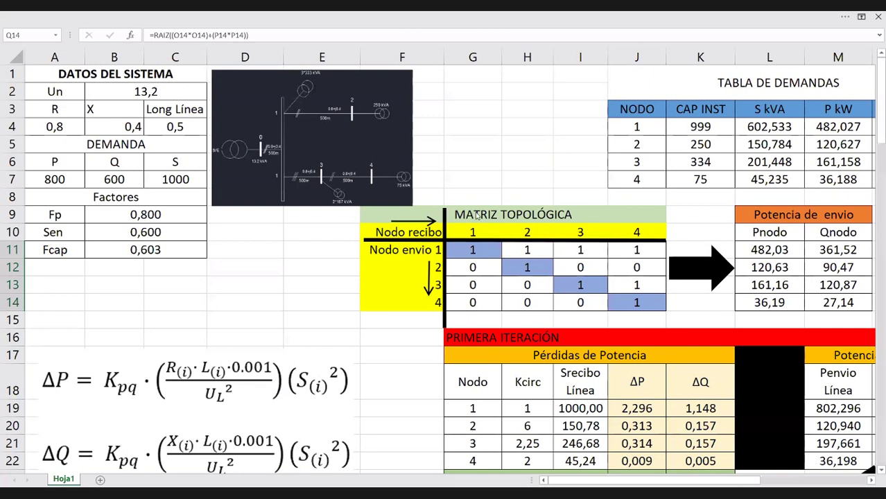
{"action": "scroll", "coordinate": [478, 217], "scroll_direction": "up", "scroll_amount": 1}
{"action": "scroll", "coordinate": [503, 283], "scroll_direction": "up", "scroll_amount": 2}
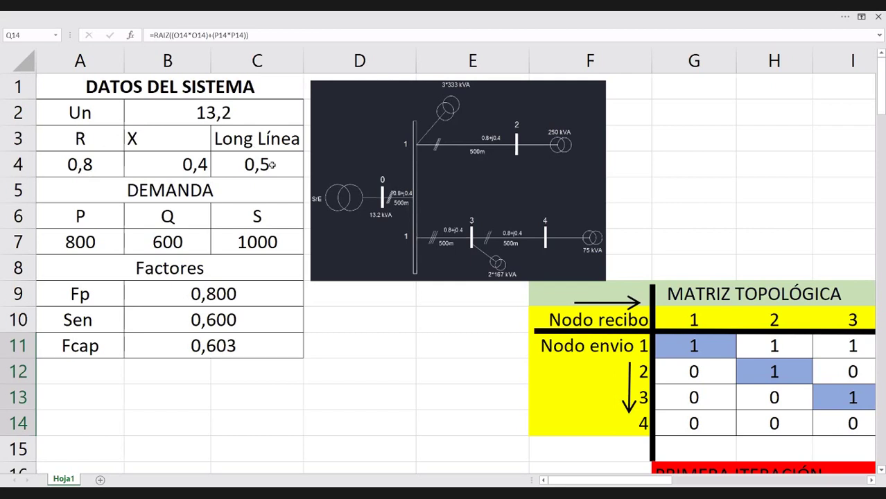
{"action": "left_click_drag", "start_coordinate": [100, 217], "coordinate": [284, 243]}
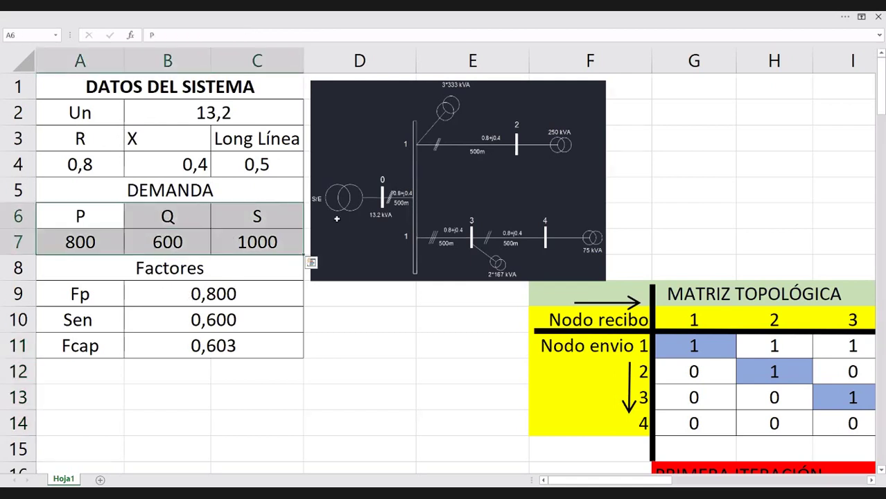
- Inspect the formulas of the power factor Fp in B9 and the capacity factor Fcap in B11
{"action": "left_click", "coordinate": [206, 292]}
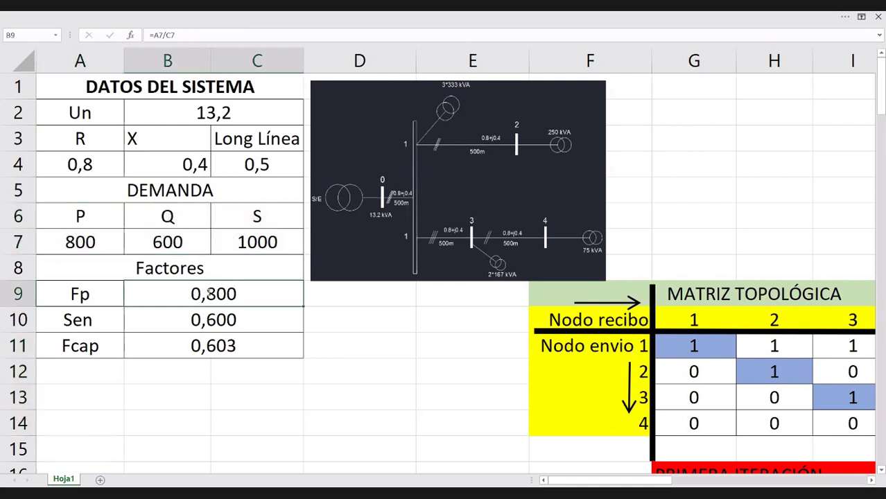
{"action": "double_click", "coordinate": [205, 291]}
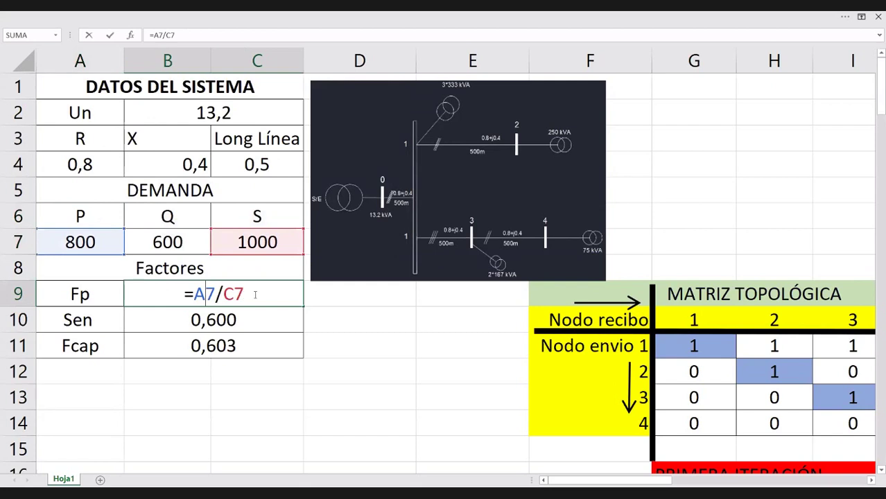
{"action": "key", "text": "Escape"}
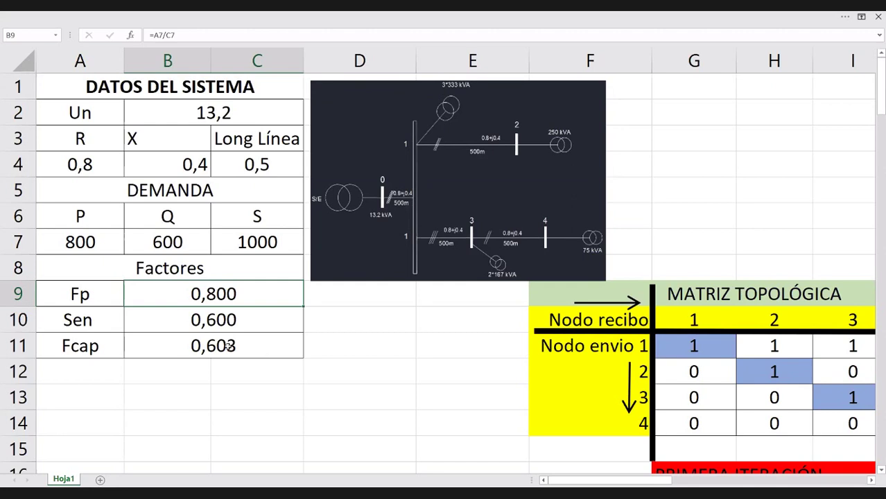
{"action": "double_click", "coordinate": [217, 349]}
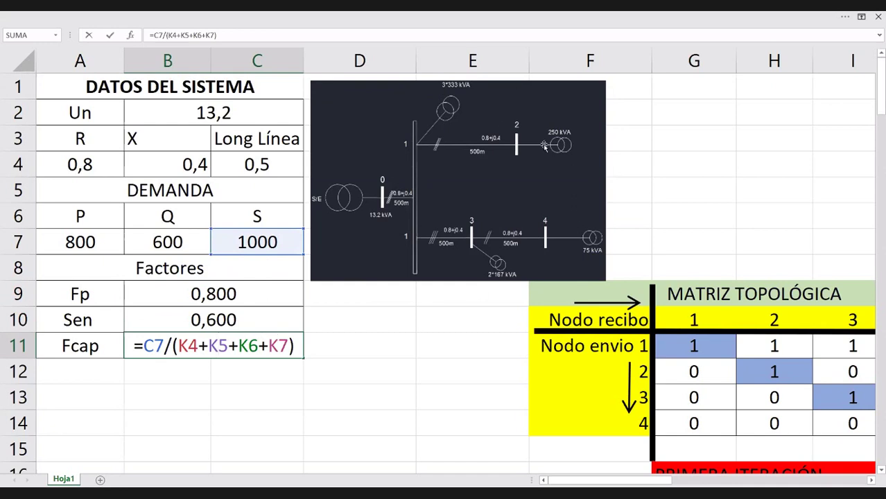
{"action": "key", "text": "ctrl+Return"}
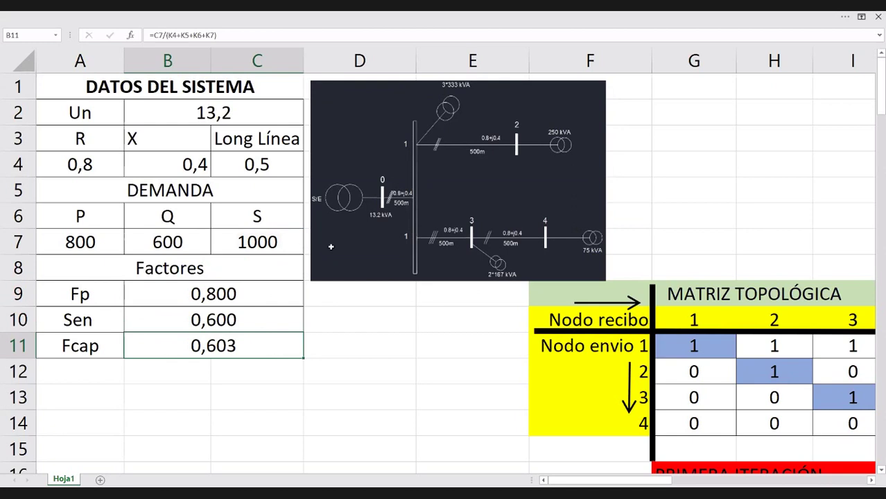
- Review the installed capacity of nodes 1 to 4 in the Tabla de Demandas
{"action": "scroll", "coordinate": [510, 317], "scroll_direction": "down", "scroll_amount": 1, "text": "ctrl"}
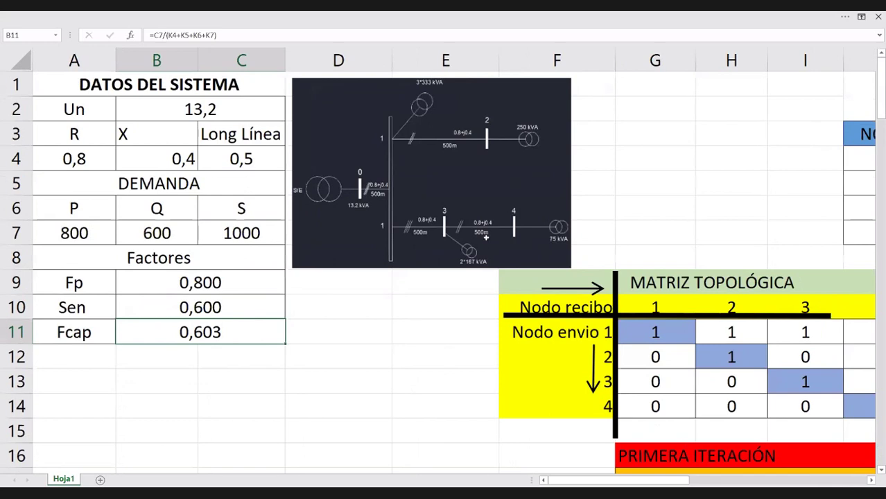
{"action": "scroll", "coordinate": [331, 135], "scroll_direction": "down", "scroll_amount": 2, "text": "ctrl"}
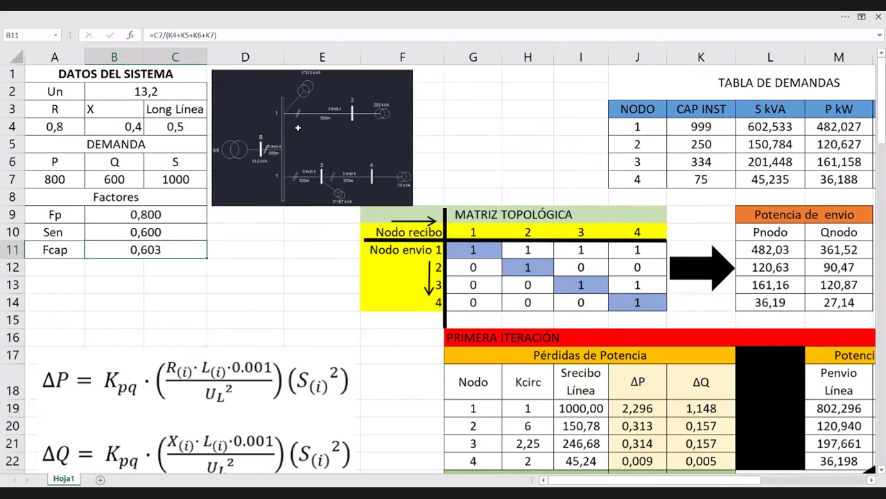
{"action": "scroll", "coordinate": [520, 168], "scroll_direction": "right", "scroll_amount": 5}
{"action": "left_click_drag", "start_coordinate": [301, 127], "coordinate": [621, 194]}
{"action": "left_click", "coordinate": [305, 125]}
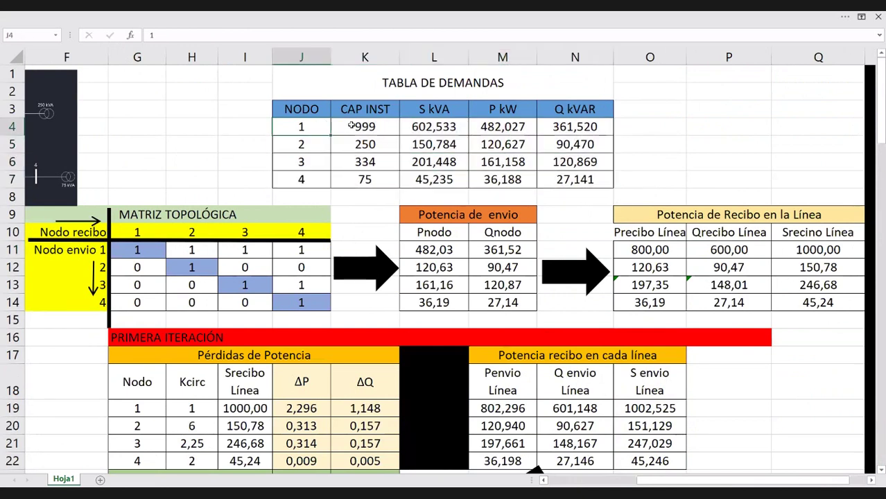
{"action": "left_click", "coordinate": [351, 125]}
{"action": "key", "text": "Down"}
{"action": "key", "text": "Down"}
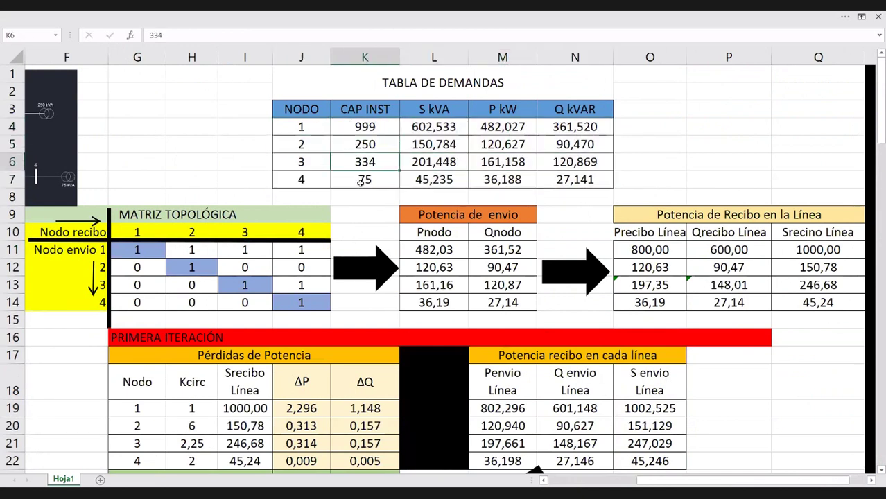
{"action": "key", "text": "Down"}
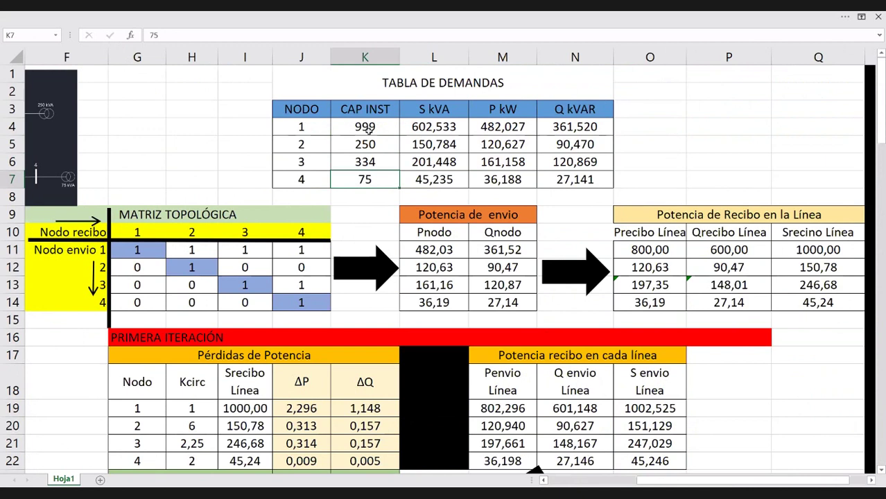
- Inspect the S kVA formula of node 1 in L4 and examine the topological matrix beside the single-line diagram
{"action": "double_click", "coordinate": [436, 127]}
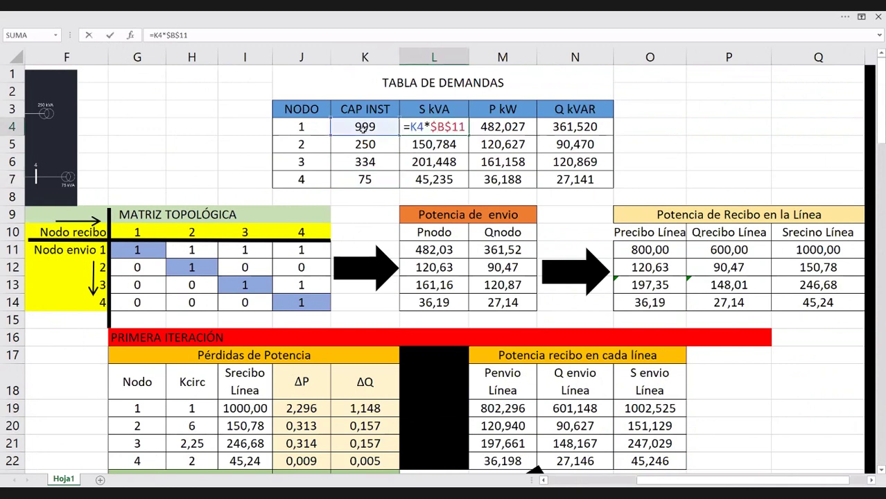
{"action": "key", "text": "Escape"}
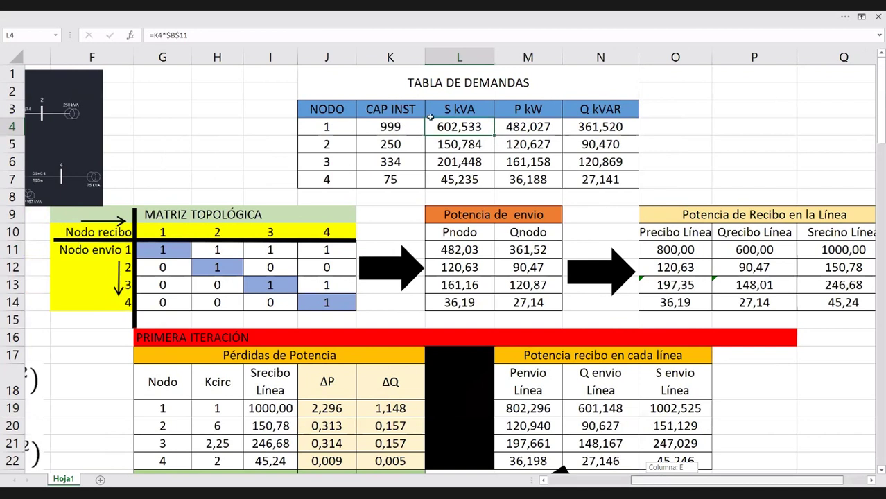
{"action": "scroll", "coordinate": [387, 122], "scroll_direction": "left", "scroll_amount": 2}
{"action": "scroll", "coordinate": [458, 109], "scroll_direction": "left", "scroll_amount": 2}
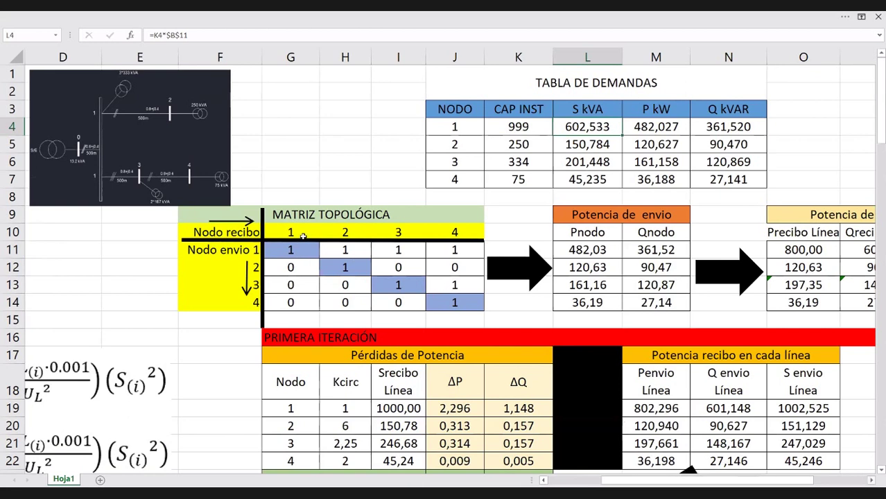
{"action": "scroll", "coordinate": [288, 253], "scroll_direction": "right", "scroll_amount": 1}
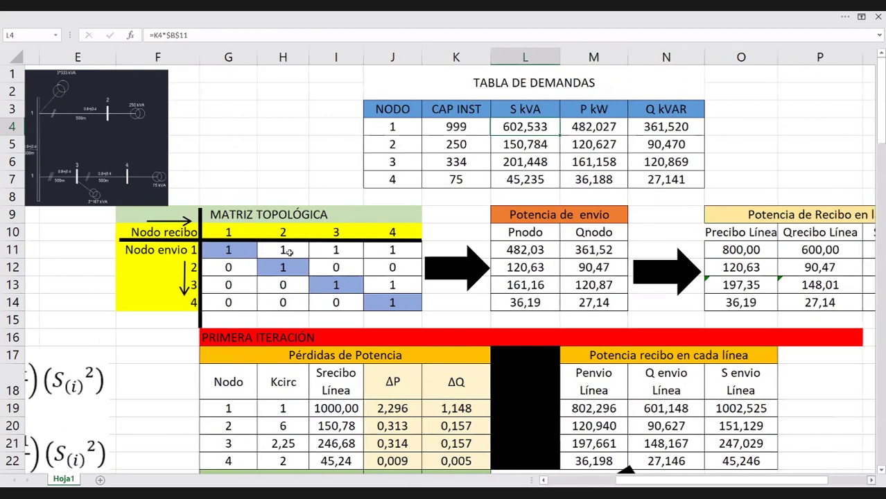
- Inspect the Pnodo formulas of the four nodes in L11:L14 that reference the P kW demand column
{"action": "left_click", "coordinate": [352, 126]}
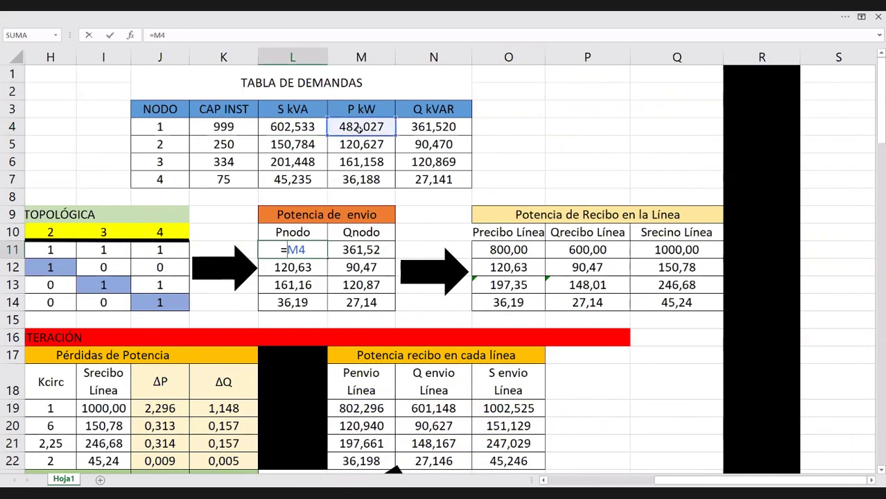
{"action": "key", "text": "Return"}
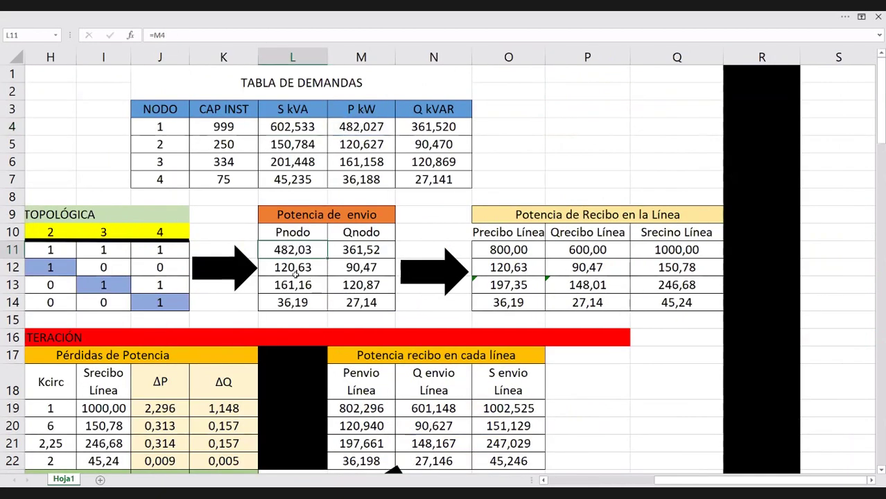
{"action": "type", "text": "="}
{"action": "left_click", "coordinate": [361, 145]}
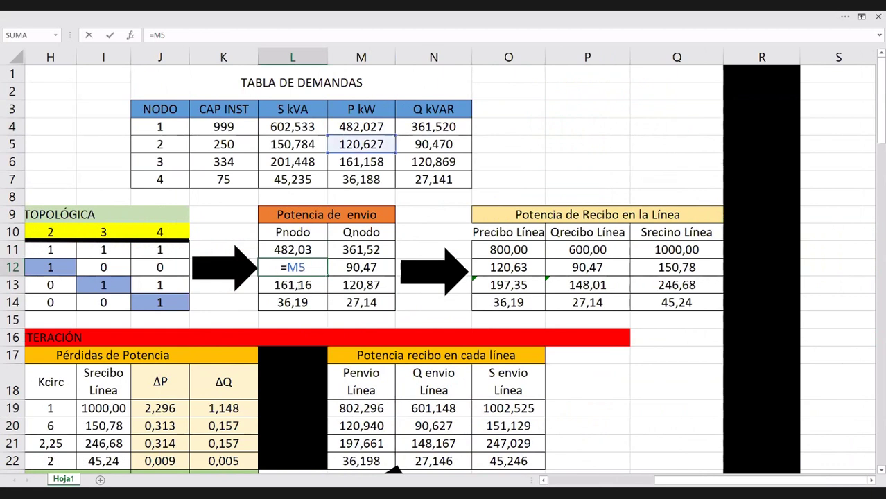
{"action": "key", "text": "Return"}
{"action": "type", "text": "="}
{"action": "left_click", "coordinate": [361, 161]}
{"action": "key", "text": "Return"}
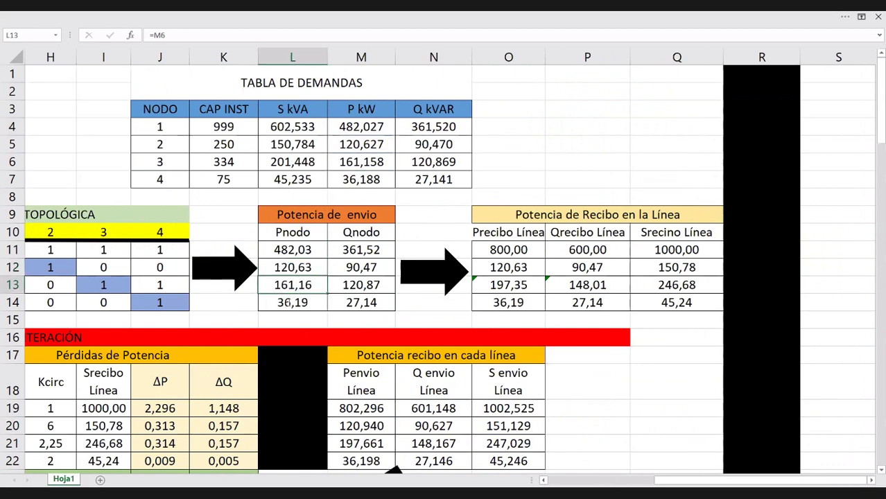
{"action": "double_click", "coordinate": [281, 305]}
{"action": "key", "text": "Escape"}
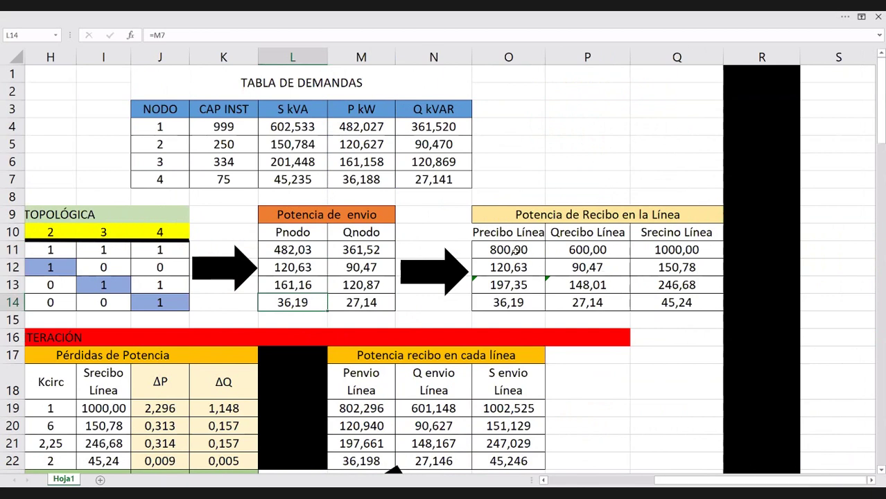
- Inspect the received active power formula of line 1 in O11, plus the matching Q and S formulas in P11 and Q11
{"action": "left_click", "coordinate": [514, 251]}
{"action": "double_click", "coordinate": [513, 251]}
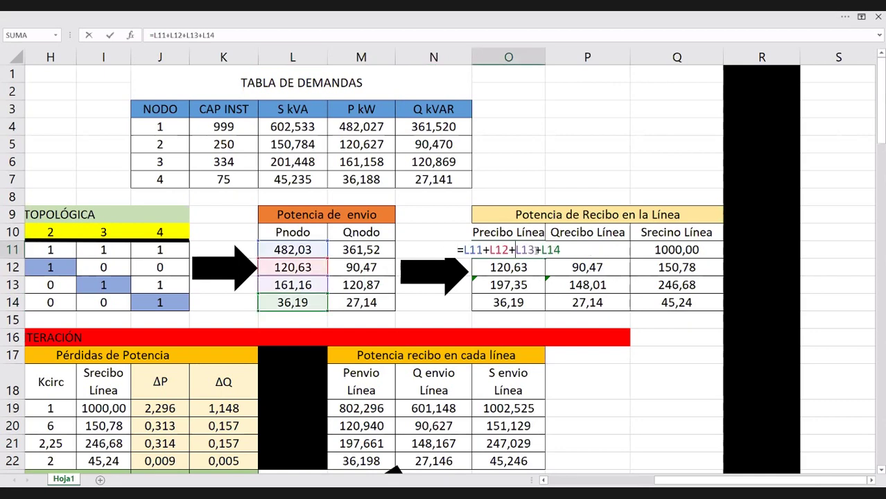
{"action": "key", "text": "ctrl+Return"}
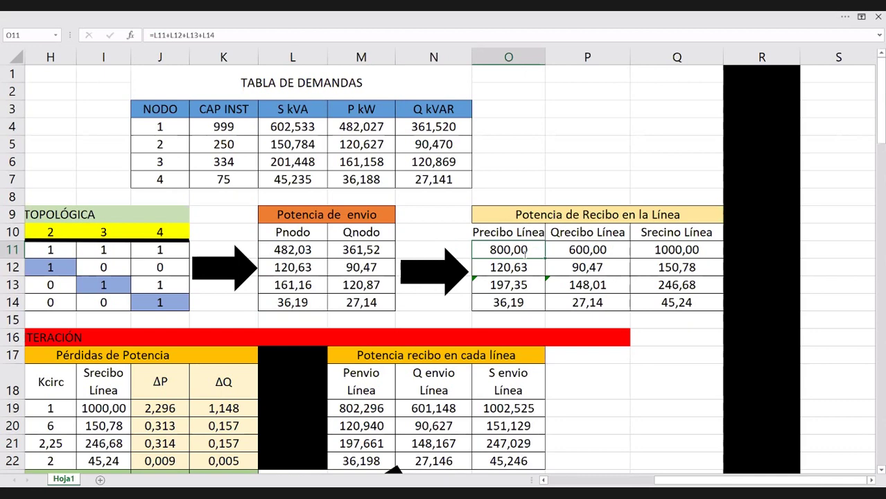
{"action": "double_click", "coordinate": [526, 251]}
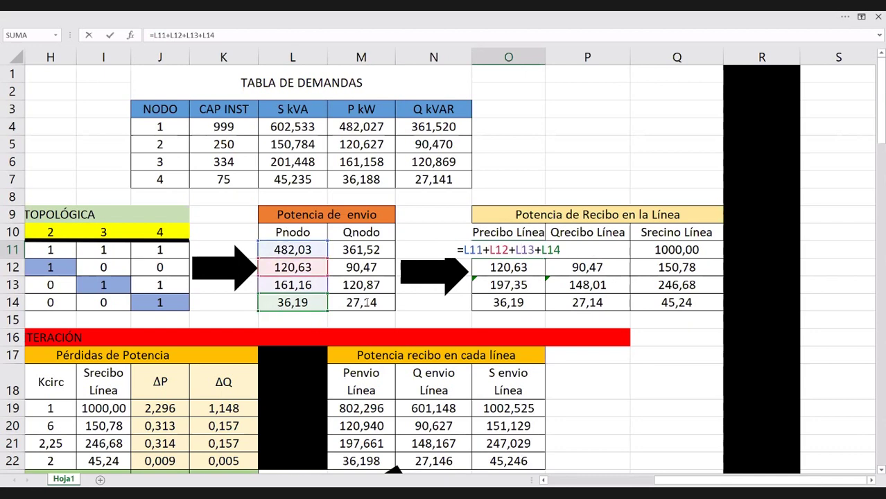
{"action": "key", "text": "Escape"}
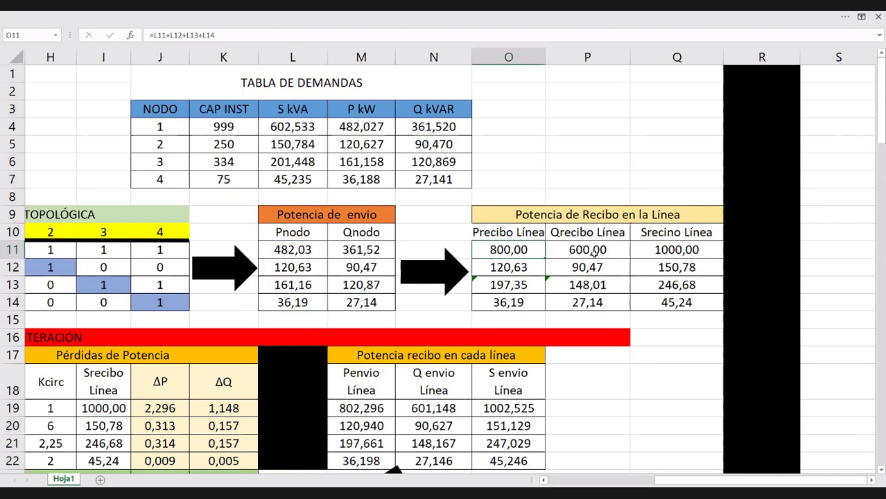
{"action": "left_click", "coordinate": [594, 252]}
{"action": "key", "text": "Right"}
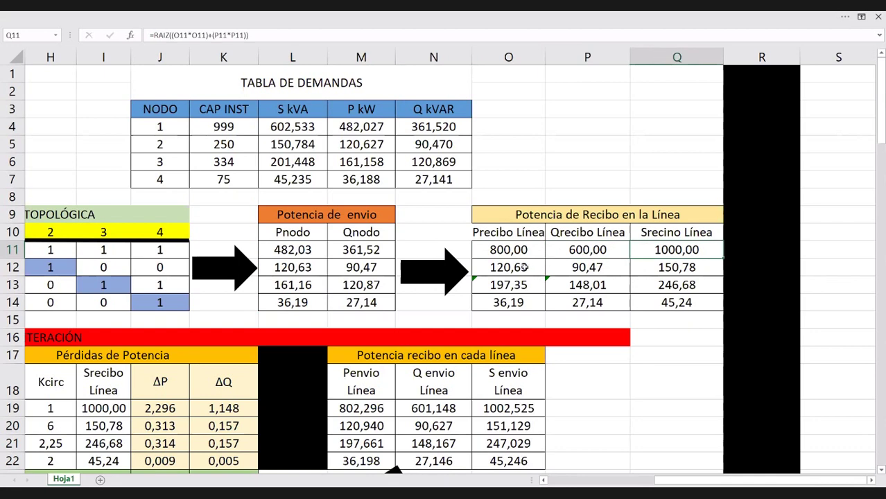
- Inspect the received active power formulas of lines 2, 3 and 4 in O12:O14
{"action": "left_click", "coordinate": [525, 267]}
{"action": "left_click", "coordinate": [507, 285]}
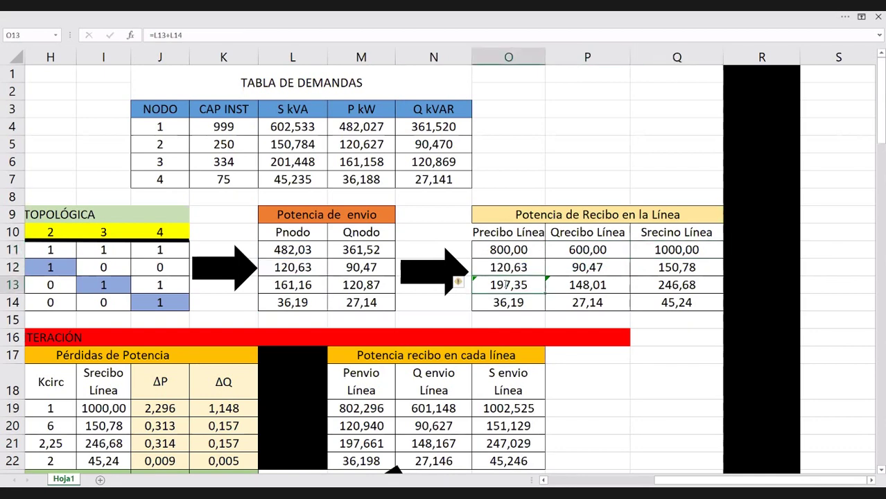
{"action": "double_click", "coordinate": [507, 285]}
{"action": "key", "text": "Escape"}
{"action": "double_click", "coordinate": [505, 283]}
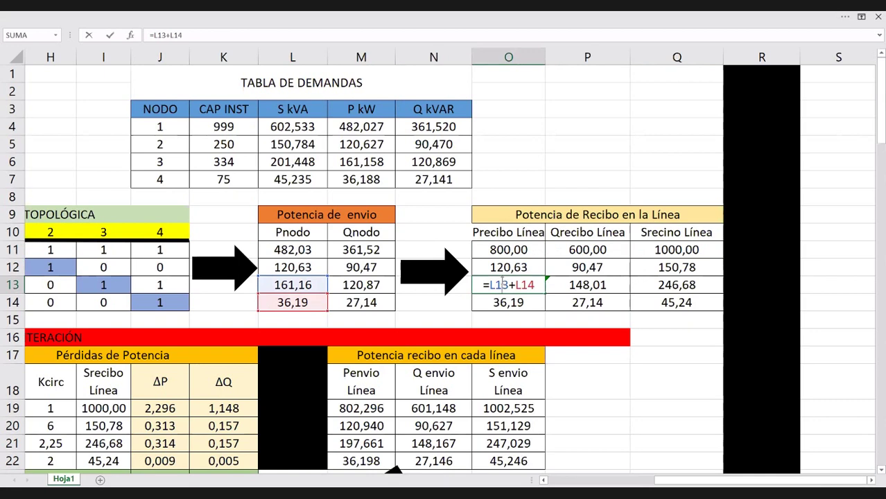
{"action": "key", "text": "Escape"}
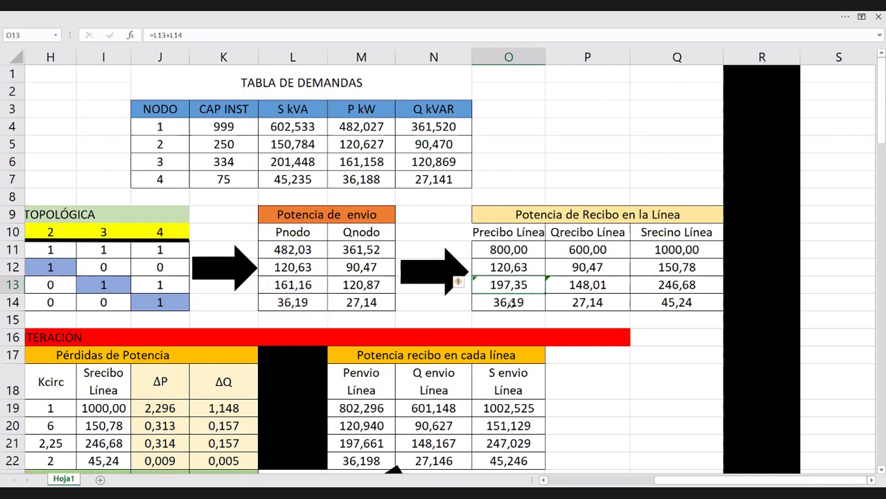
{"action": "left_click", "coordinate": [512, 303]}
{"action": "double_click", "coordinate": [512, 303]}
{"action": "key", "text": "Escape"}
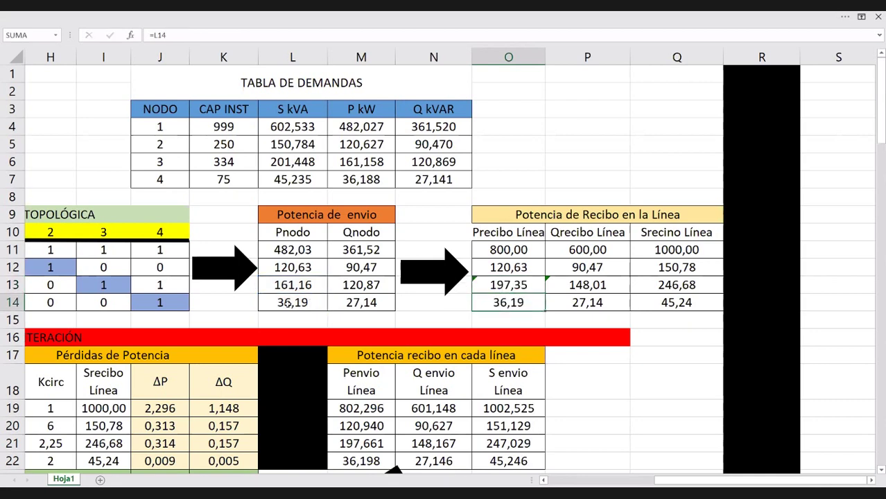
- Inspect the Pnodo formula of node 4 in L14 that feeds the received power of line 4
{"action": "left_click", "coordinate": [305, 302]}
{"action": "double_click", "coordinate": [306, 303]}
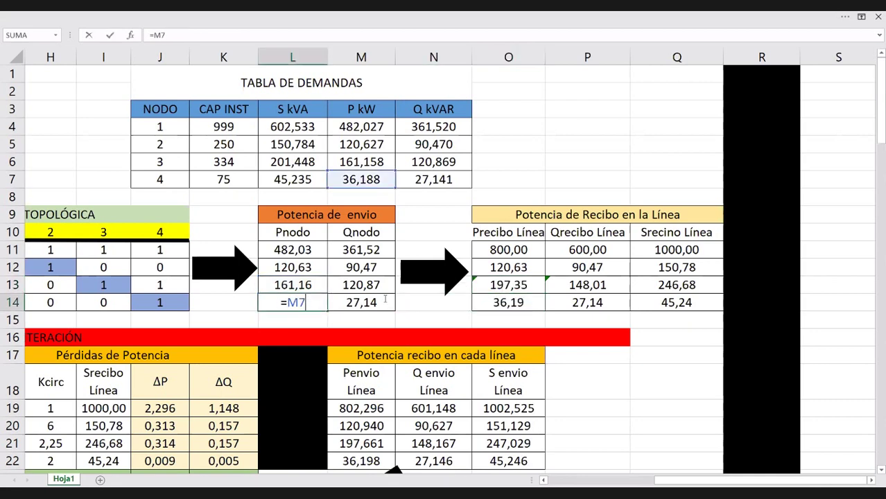
{"action": "key", "text": "Escape"}
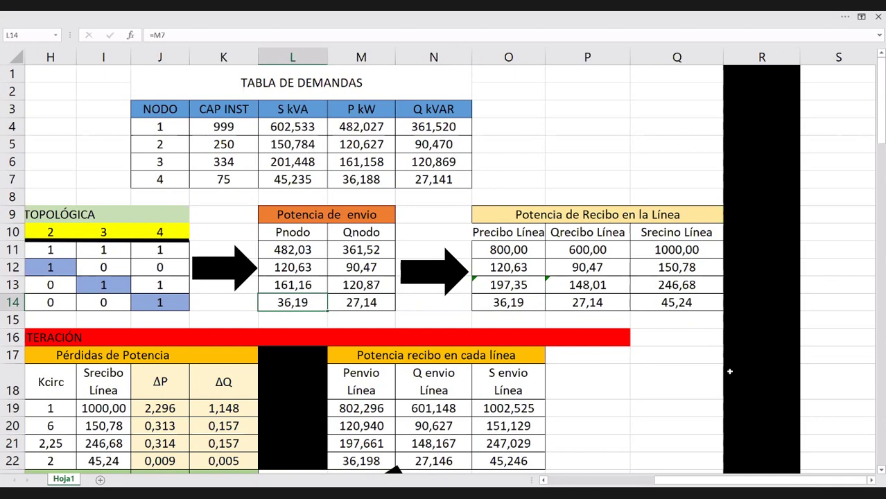
- Examine the ΔP and ΔQ power-loss equations beside the first-iteration tables
{"action": "scroll", "coordinate": [708, 483], "scroll_direction": "down", "scroll_amount": 1}
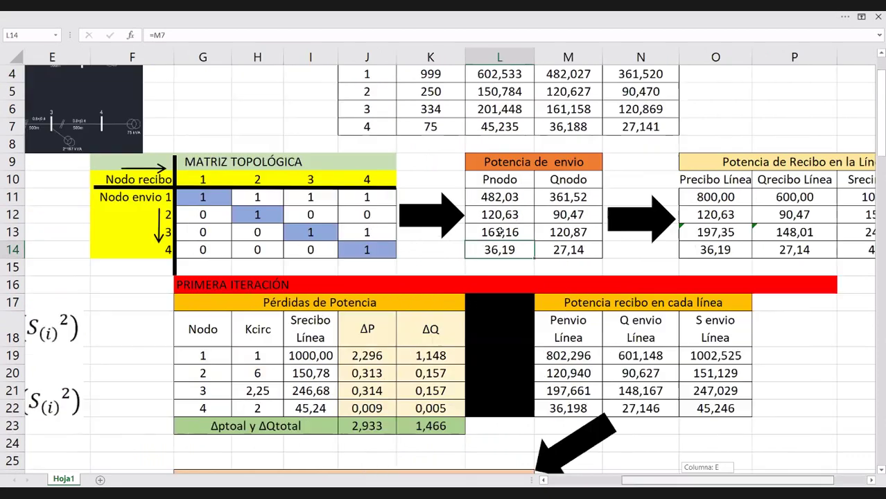
{"action": "scroll", "coordinate": [499, 230], "scroll_direction": "left", "scroll_amount": 3}
{"action": "scroll", "coordinate": [104, 257], "scroll_direction": "left", "scroll_amount": 4}
{"action": "scroll", "coordinate": [69, 233], "scroll_direction": "down", "scroll_amount": 2}
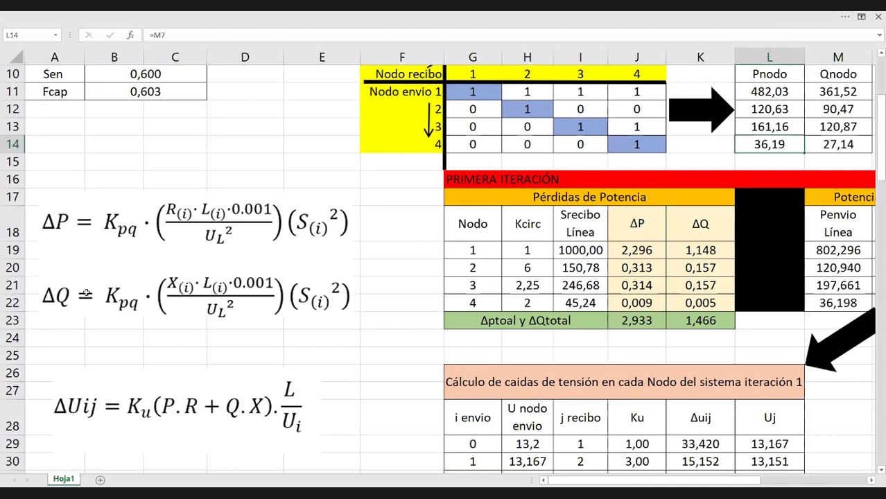
{"action": "scroll", "coordinate": [268, 252], "scroll_direction": "right", "scroll_amount": 5}
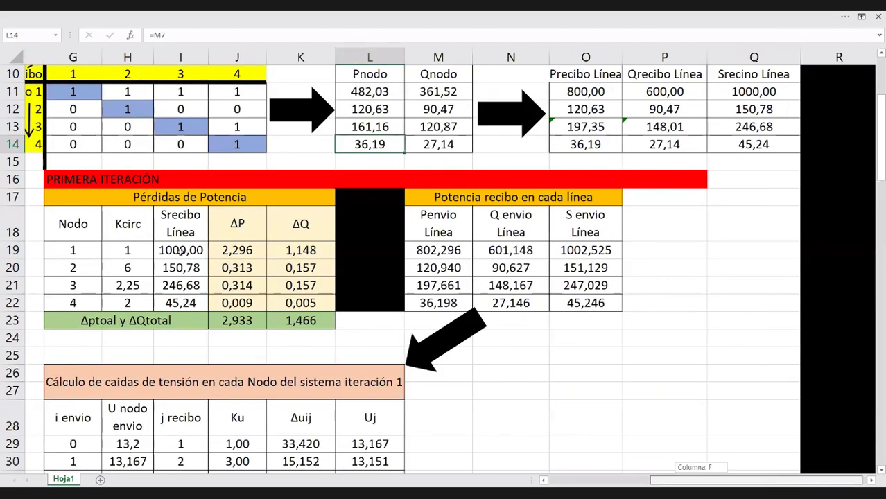
- Inspect the ΔP loss formula of node 1 in J19 together with its Kcirc and Srecibo Línea inputs in H19 and I19
{"action": "scroll", "coordinate": [179, 251], "scroll_direction": "left", "scroll_amount": 1}
{"action": "left_click", "coordinate": [180, 252]}
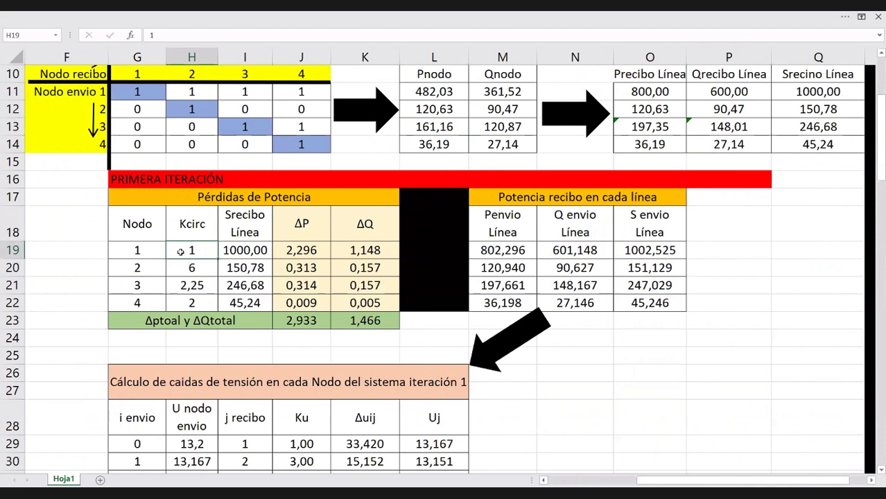
{"action": "left_click", "coordinate": [241, 252]}
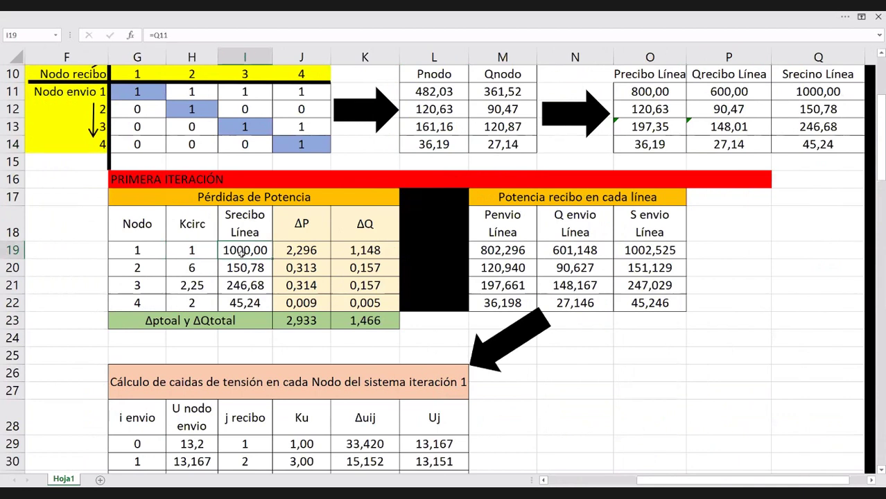
{"action": "left_click", "coordinate": [301, 254]}
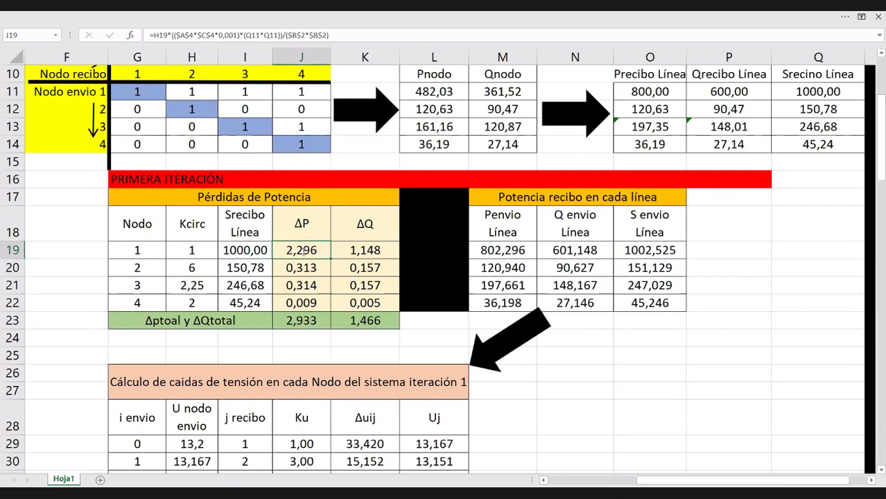
{"action": "double_click", "coordinate": [301, 253]}
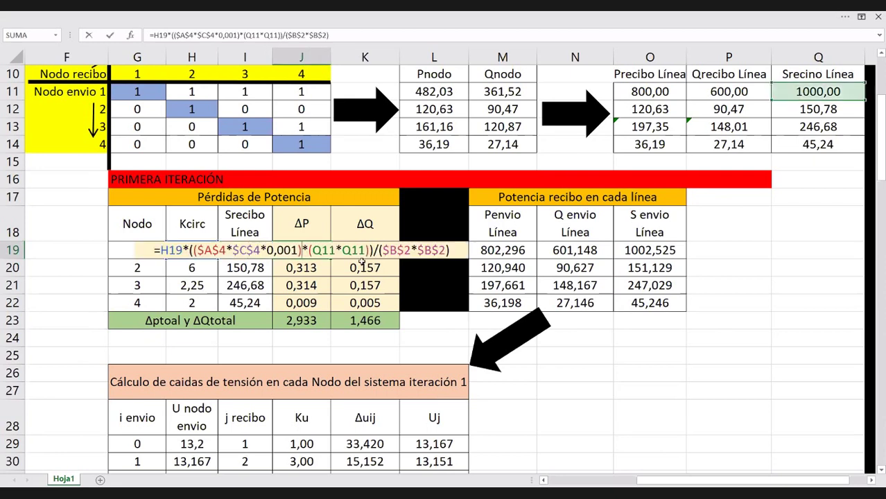
{"action": "key", "text": "Escape"}
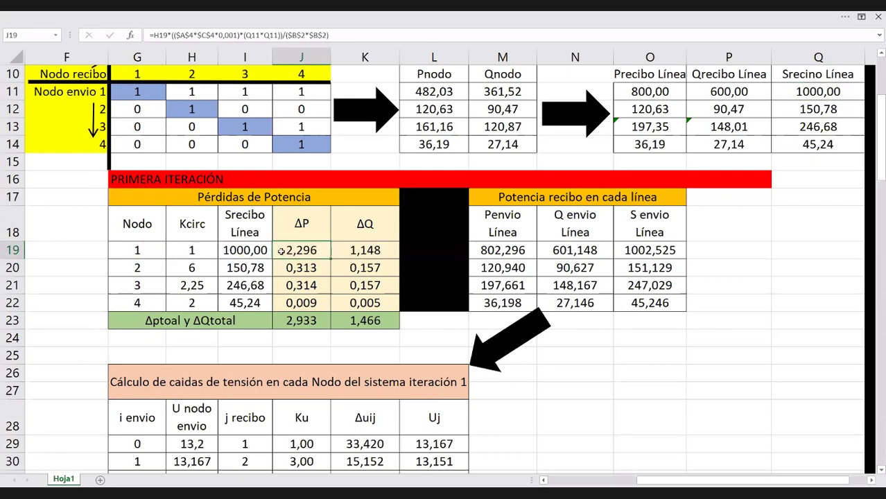
- Inspect the total active loss formula in J23 and highlight the whole Pérdidas de Potencia table
{"action": "double_click", "coordinate": [296, 321]}
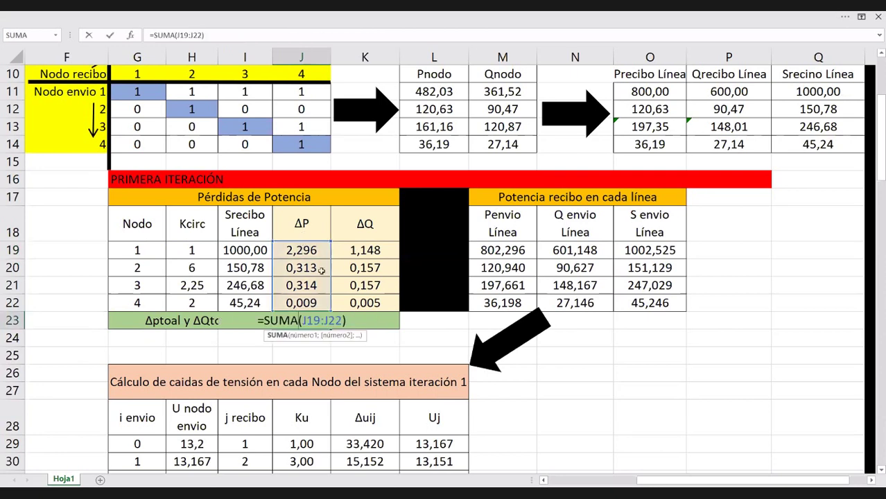
{"action": "key", "text": "Escape"}
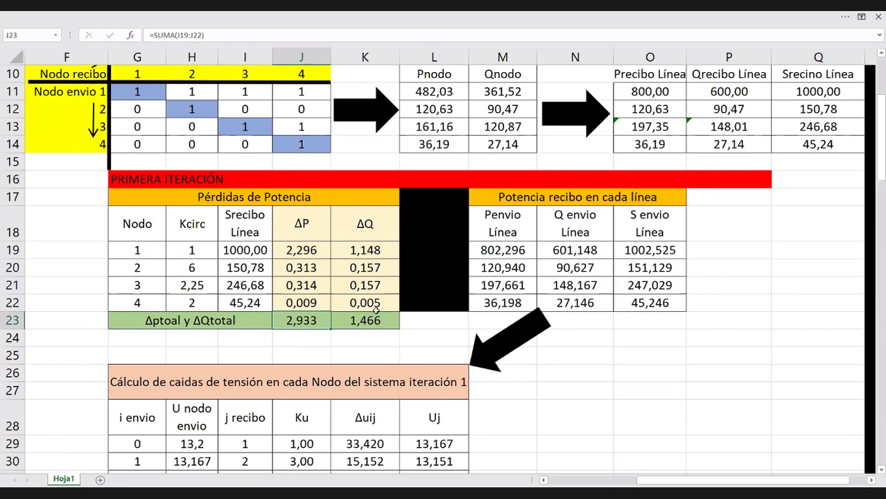
{"action": "left_click_drag", "start_coordinate": [197, 200], "coordinate": [292, 319]}
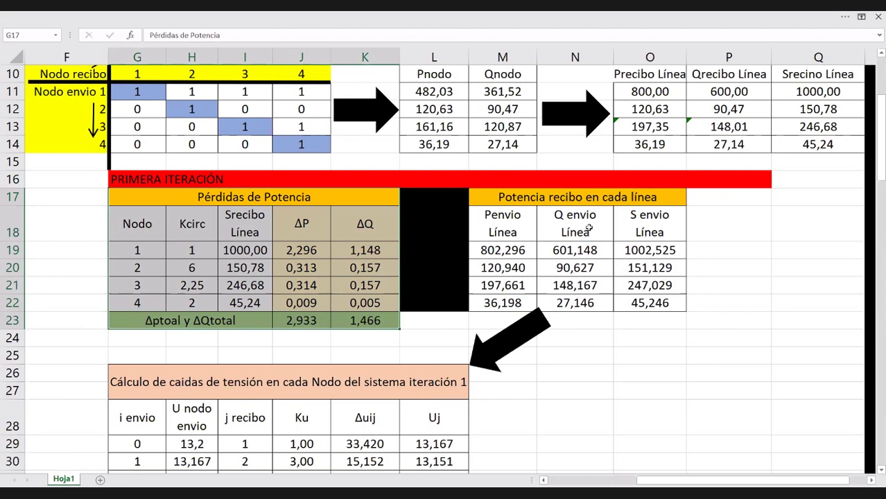
- Inspect the Penvio formula of line 1 in M19 with its ΔP term in J19, plus the S envio formula in O19
{"action": "left_click", "coordinate": [589, 229]}
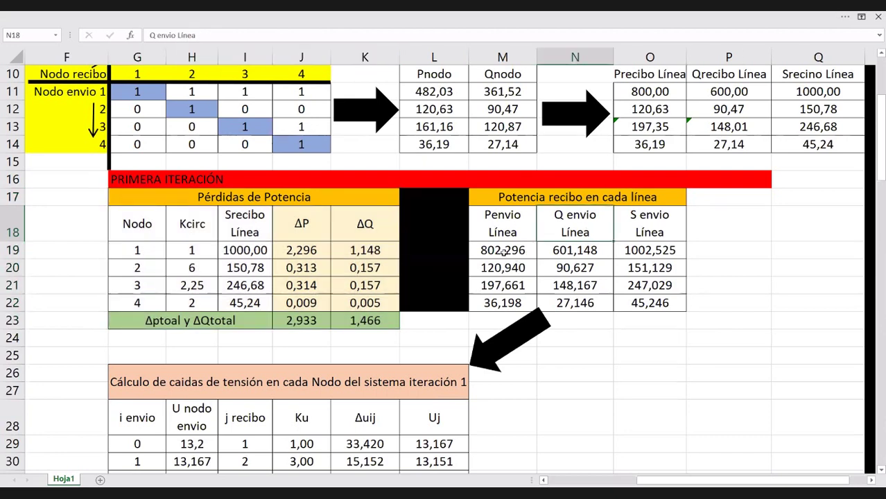
{"action": "left_click", "coordinate": [504, 250]}
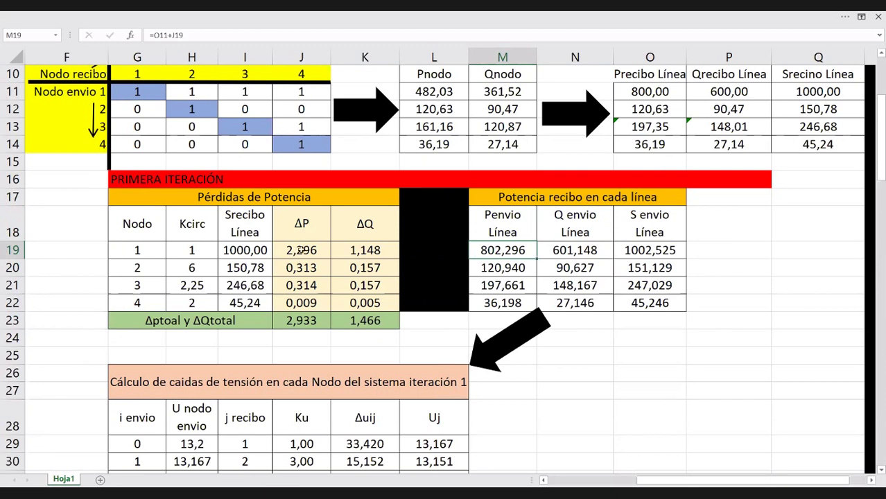
{"action": "left_click", "coordinate": [301, 250]}
{"action": "left_click", "coordinate": [505, 252]}
{"action": "double_click", "coordinate": [502, 252]}
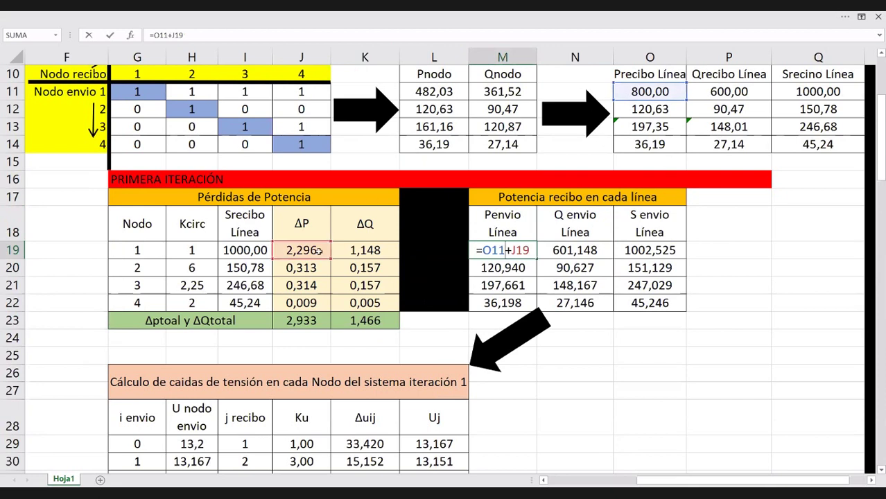
{"action": "key", "text": "Tab"}
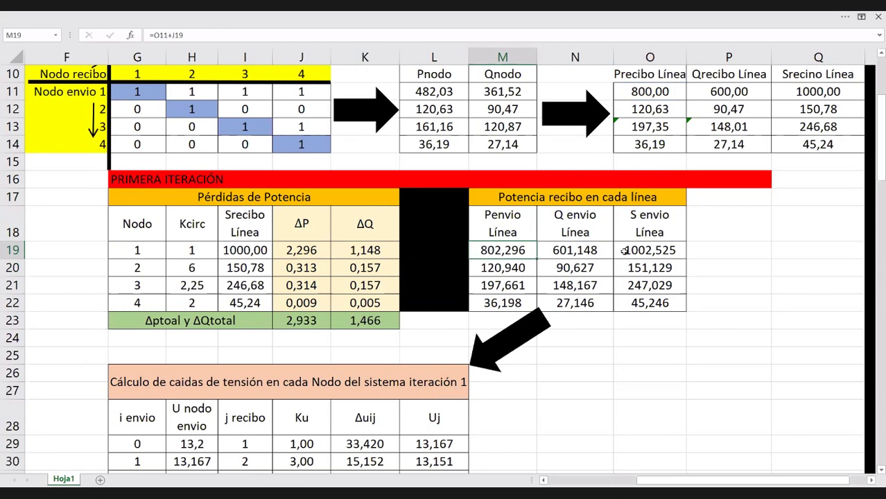
{"action": "left_click", "coordinate": [633, 253]}
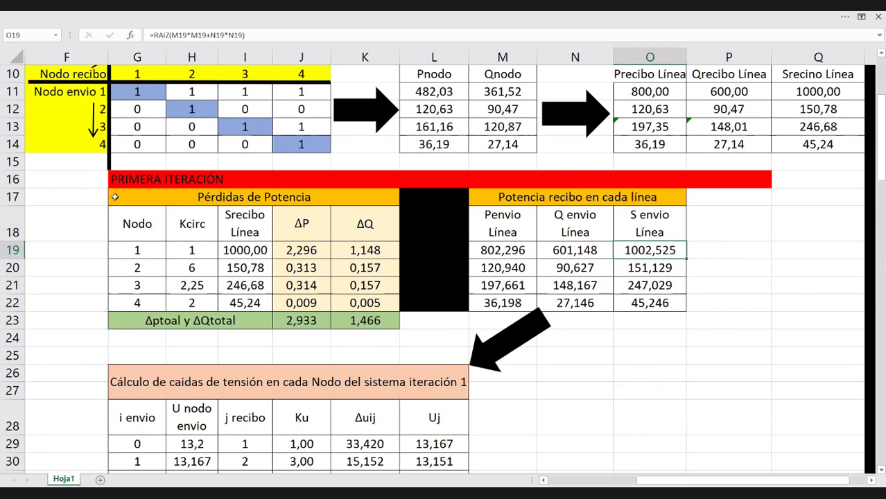
- Highlight both first-iteration tables and recheck the ΔQ, Penvio and ΔP cells of line 1 against the received power in O11
{"action": "left_click_drag", "start_coordinate": [113, 203], "coordinate": [665, 253]}
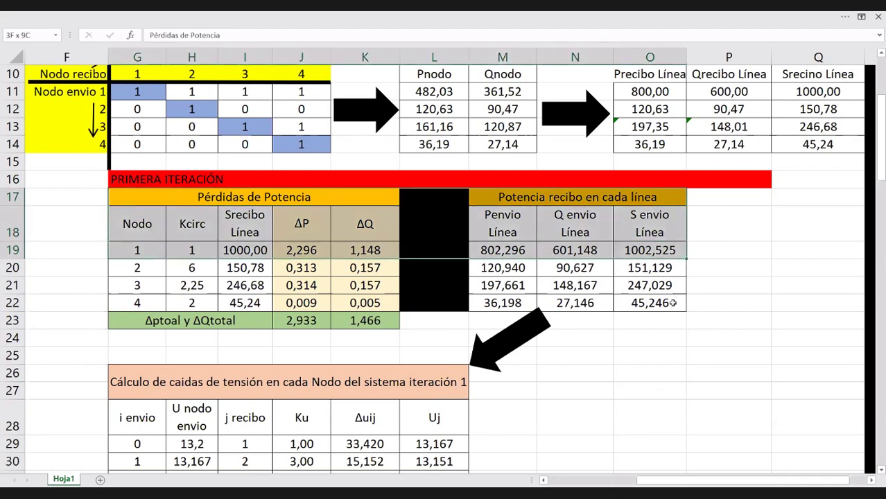
{"action": "left_click_drag", "start_coordinate": [354, 303], "coordinate": [297, 310]}
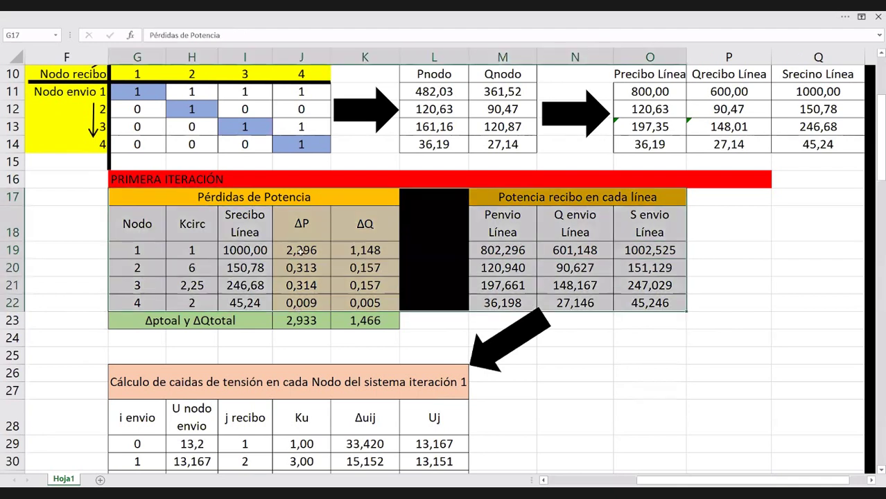
{"action": "left_click", "coordinate": [367, 252]}
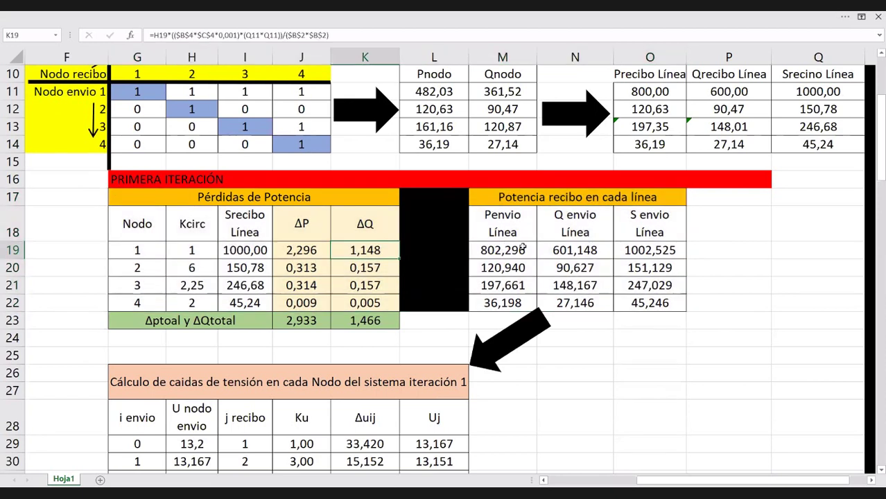
{"action": "left_click", "coordinate": [521, 254]}
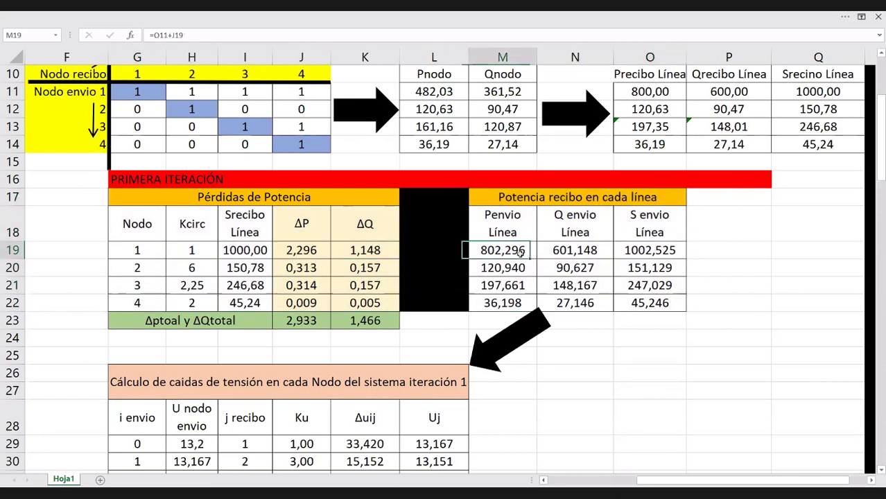
{"action": "left_click", "coordinate": [311, 254]}
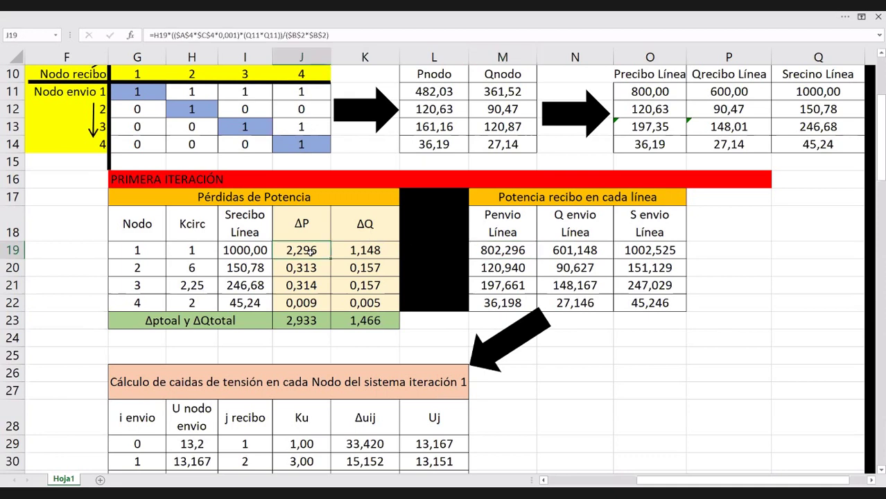
{"action": "left_click", "coordinate": [648, 91]}
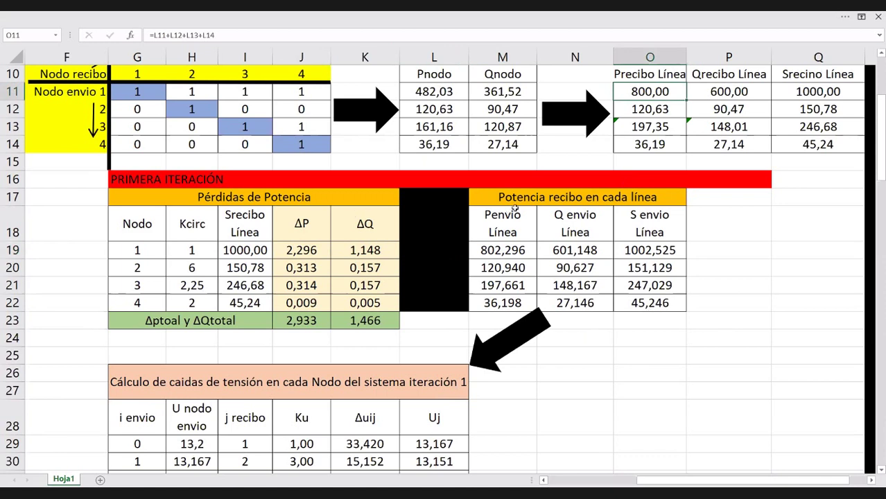
- Examine the iteration 1 voltage-drop table and the ΔUij equation beside it
{"action": "scroll", "coordinate": [883, 181], "scroll_direction": "down", "scroll_amount": 1}
{"action": "scroll", "coordinate": [882, 182], "scroll_direction": "down", "scroll_amount": 1}
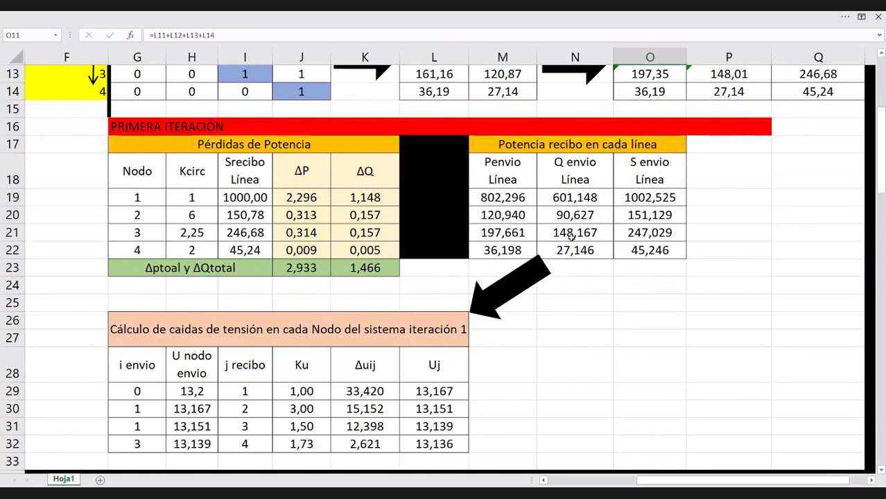
{"action": "scroll", "coordinate": [596, 227], "scroll_direction": "down", "scroll_amount": 1}
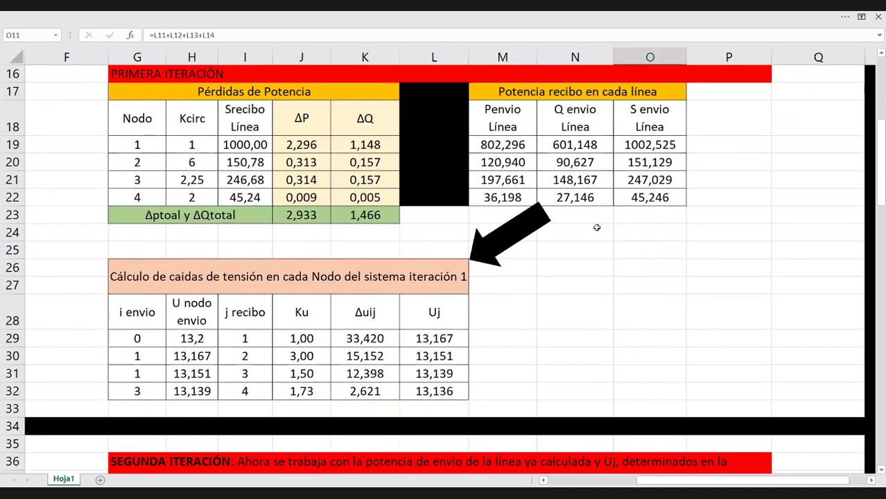
{"action": "scroll", "coordinate": [596, 227], "scroll_direction": "down", "scroll_amount": 1}
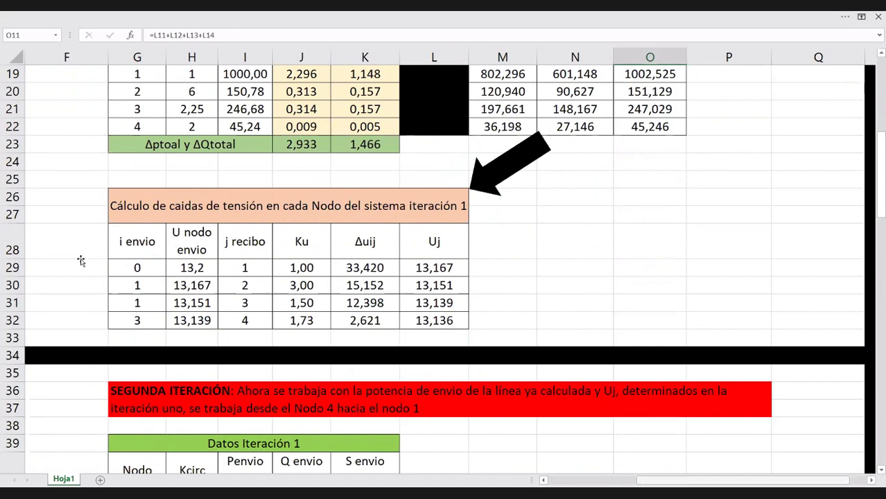
{"action": "scroll", "coordinate": [84, 260], "scroll_direction": "left", "scroll_amount": 3}
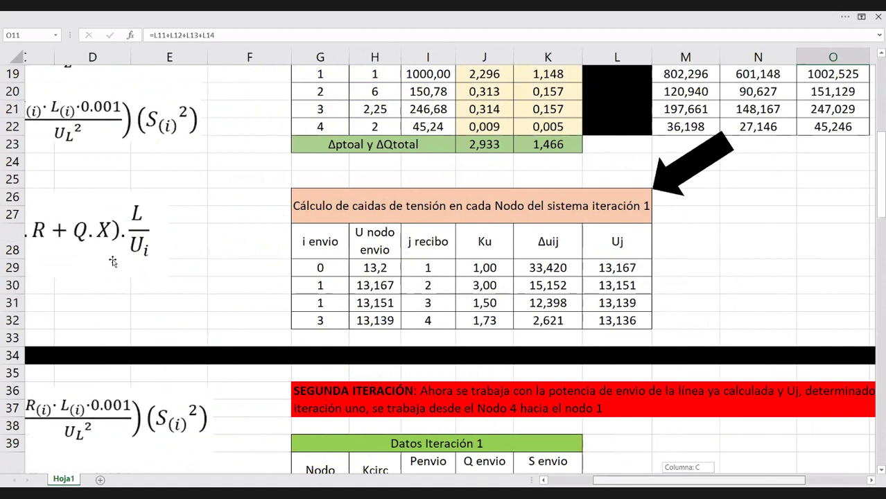
{"action": "scroll", "coordinate": [78, 252], "scroll_direction": "left", "scroll_amount": 3}
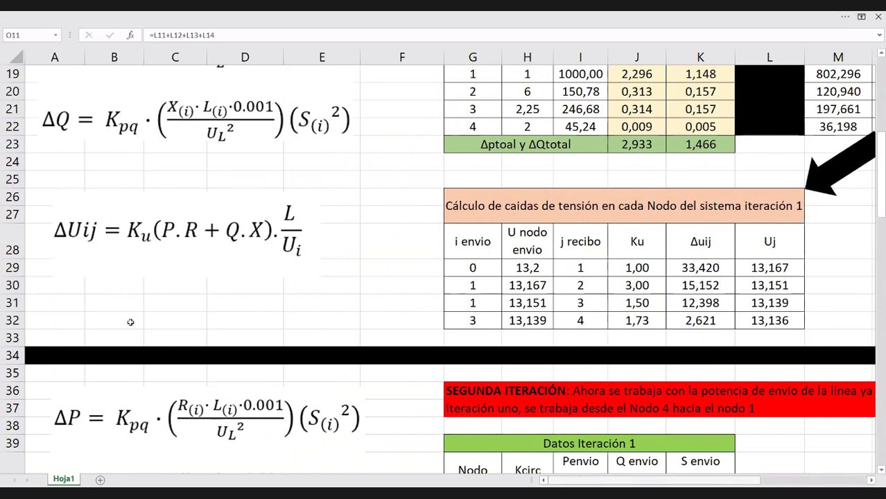
{"action": "scroll", "coordinate": [191, 262], "scroll_direction": "right", "scroll_amount": 5}
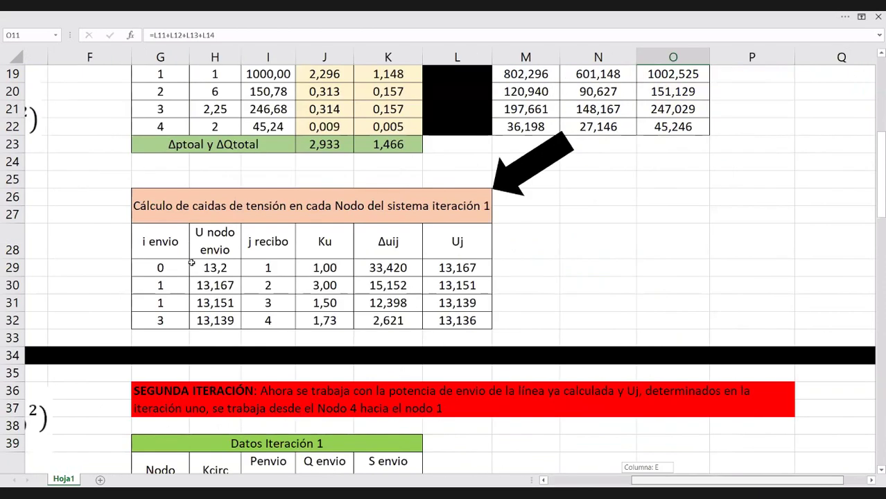
- Inspect the i envio, j recibo, Ku, U nodo envio and Δuij cells in row 29 of the voltage-drop table
{"action": "left_click", "coordinate": [148, 270]}
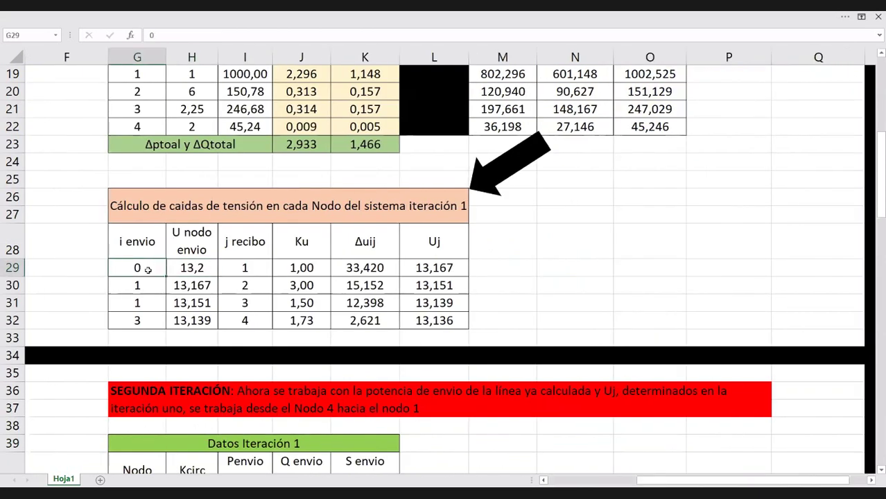
{"action": "left_click", "coordinate": [239, 267]}
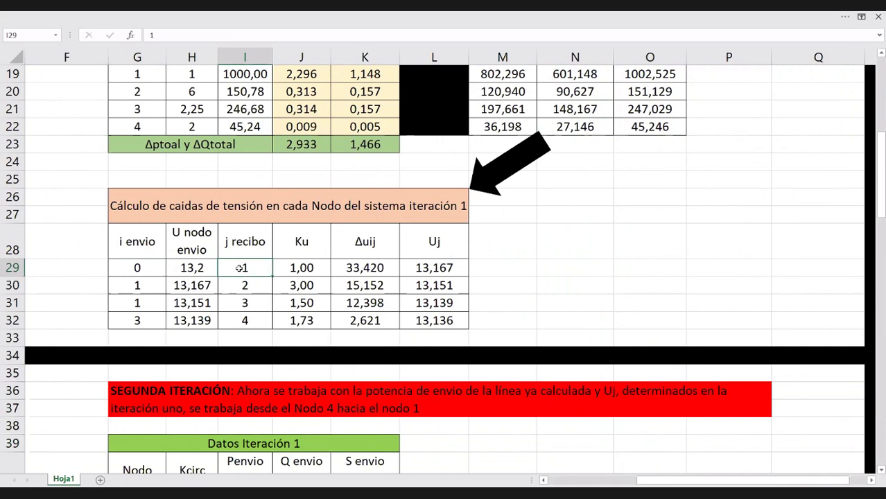
{"action": "left_click", "coordinate": [302, 266]}
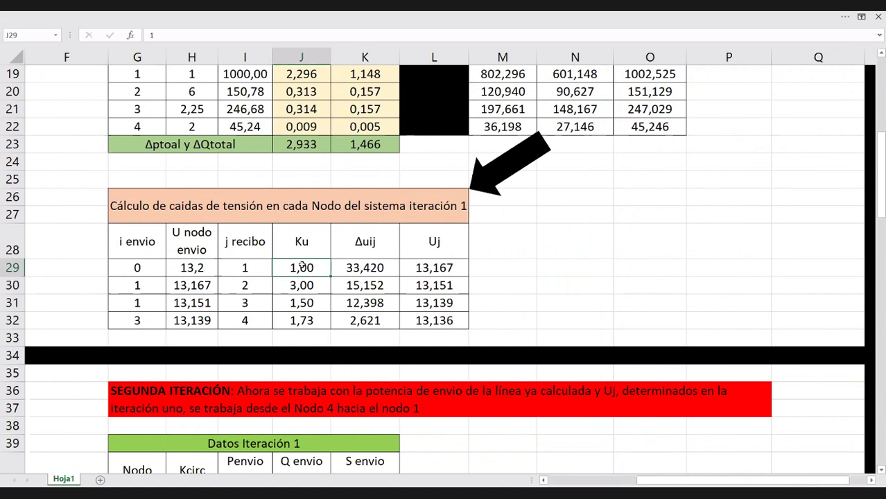
{"action": "left_click", "coordinate": [197, 269]}
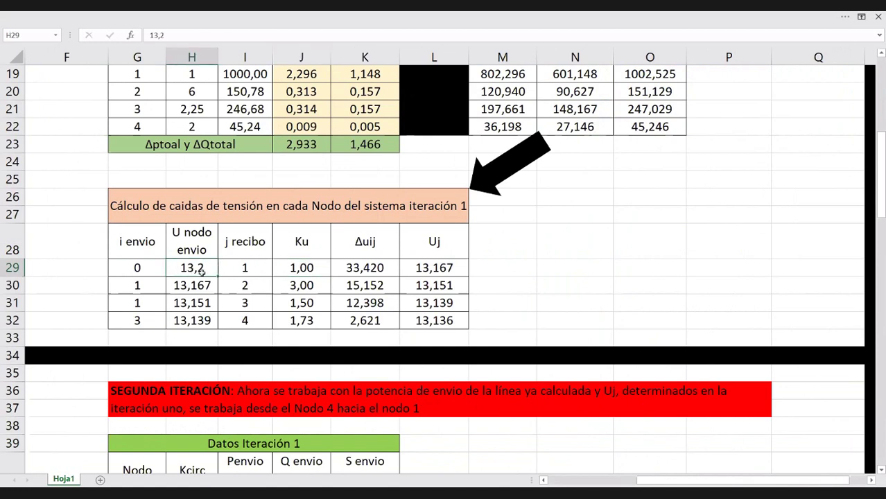
{"action": "left_click", "coordinate": [364, 268]}
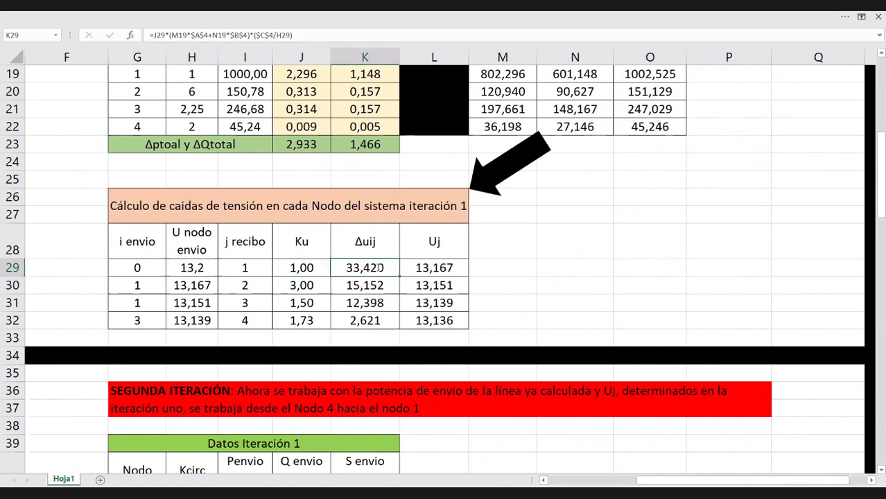
- Inspect the Δuij formula in K29 and the Uj formula in L29 of the iteration 1 voltage-drop table
{"action": "double_click", "coordinate": [364, 267]}
{"action": "key", "text": "Escape"}
{"action": "left_click", "coordinate": [432, 271]}
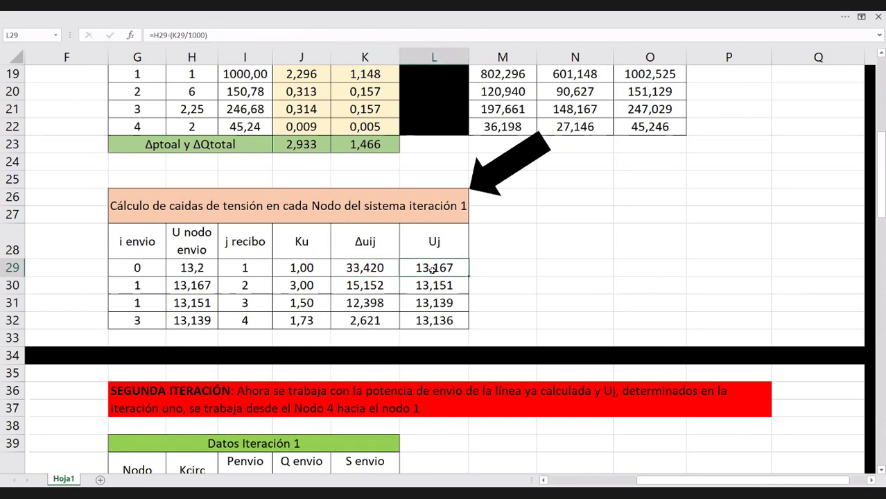
{"action": "double_click", "coordinate": [434, 268]}
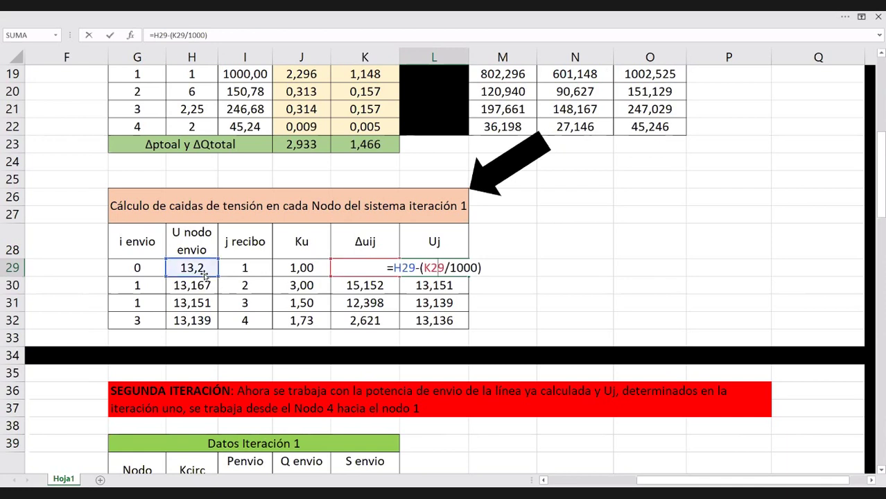
{"action": "key", "text": "Escape"}
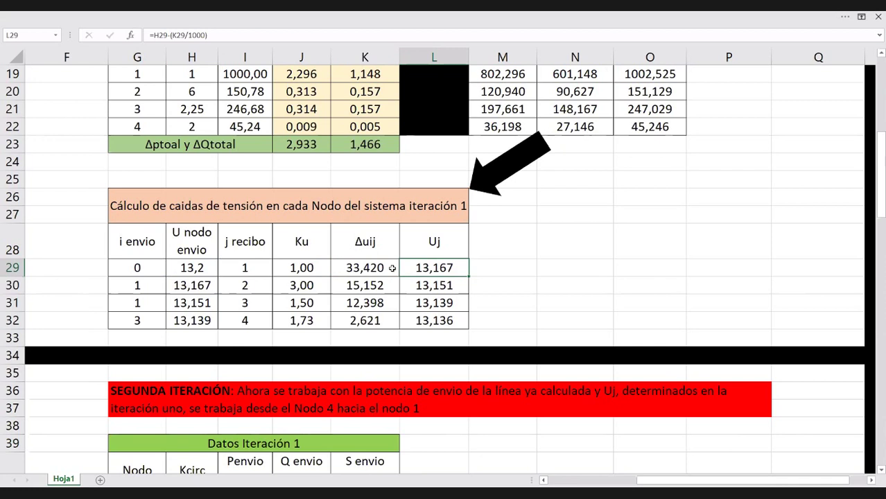
- Inspect row 30 of the voltage-drop table, from U nodo envio through j recibo, Ku and Δuij to Uj
{"action": "left_click", "coordinate": [206, 282]}
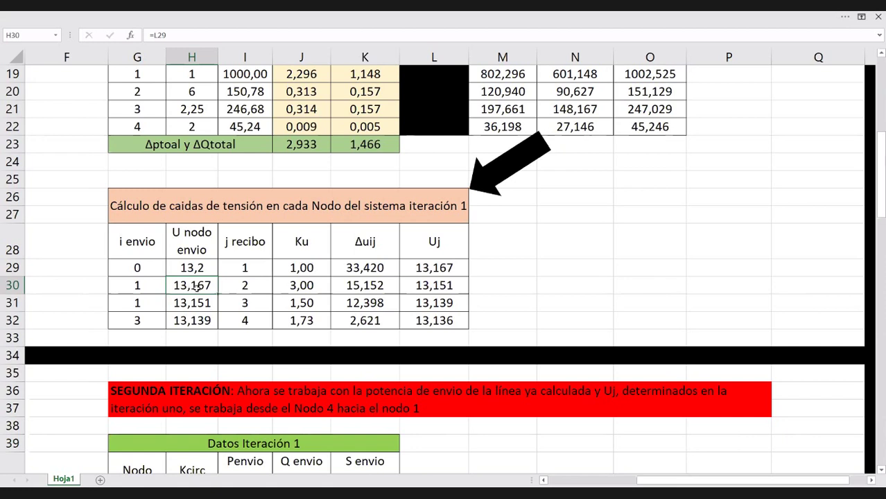
{"action": "left_click", "coordinate": [254, 286]}
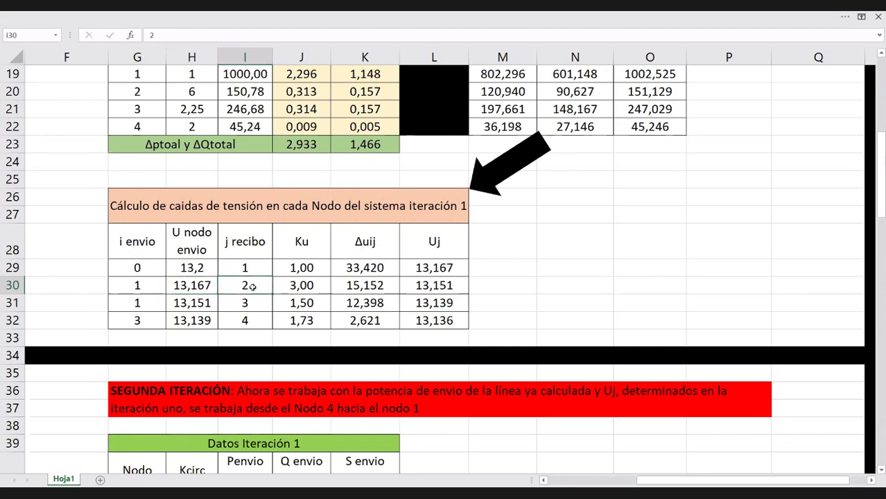
{"action": "left_click", "coordinate": [297, 287]}
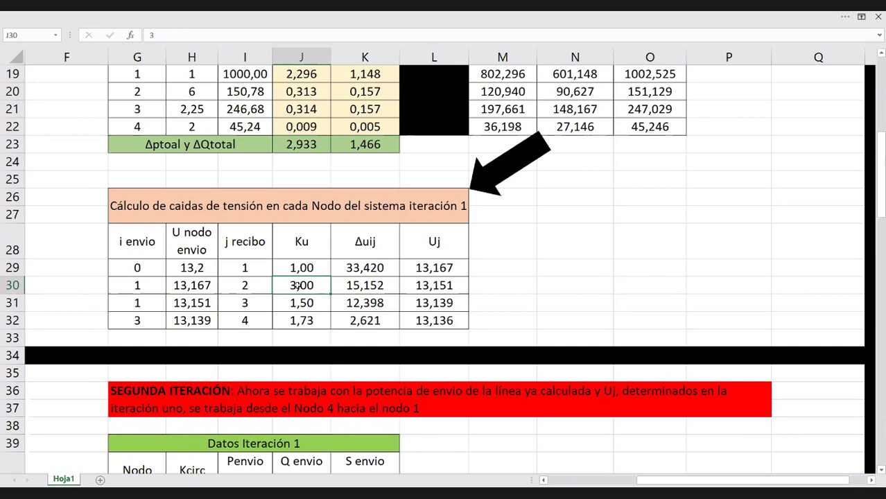
{"action": "left_click", "coordinate": [374, 284]}
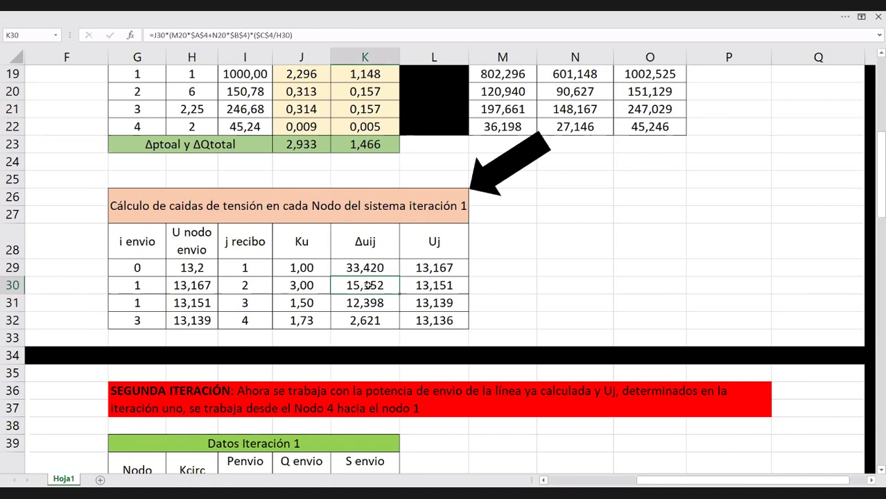
{"action": "double_click", "coordinate": [369, 285]}
{"action": "key", "text": "Escape"}
{"action": "left_click", "coordinate": [450, 285]}
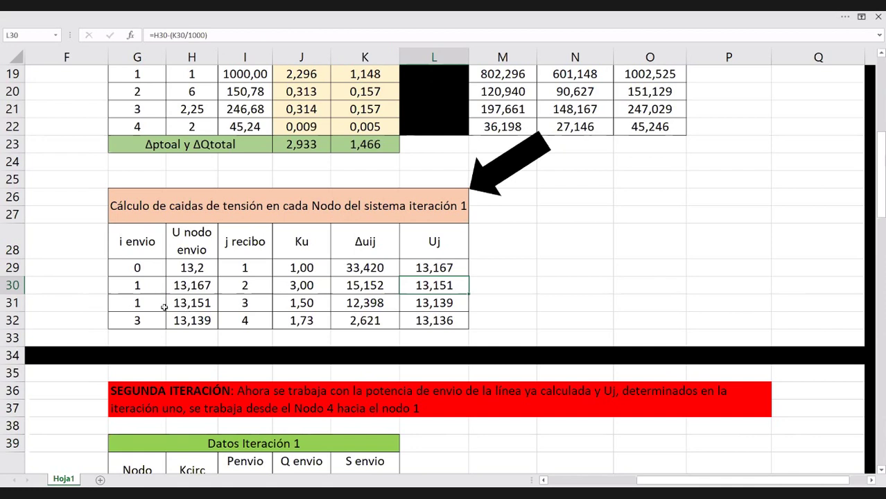
- Inspect the U nodo envio, Ku, Δuij and Uj cells in row 31 for receiving node 3
{"action": "left_click", "coordinate": [193, 308]}
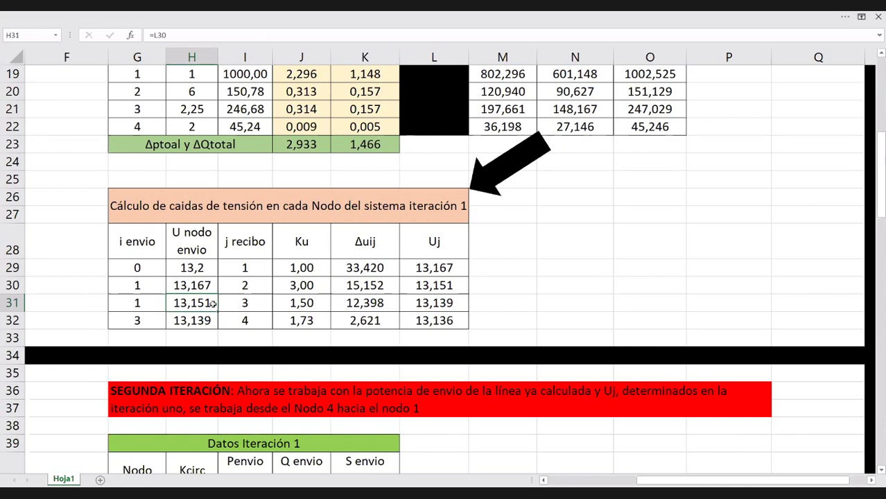
{"action": "left_click", "coordinate": [309, 304]}
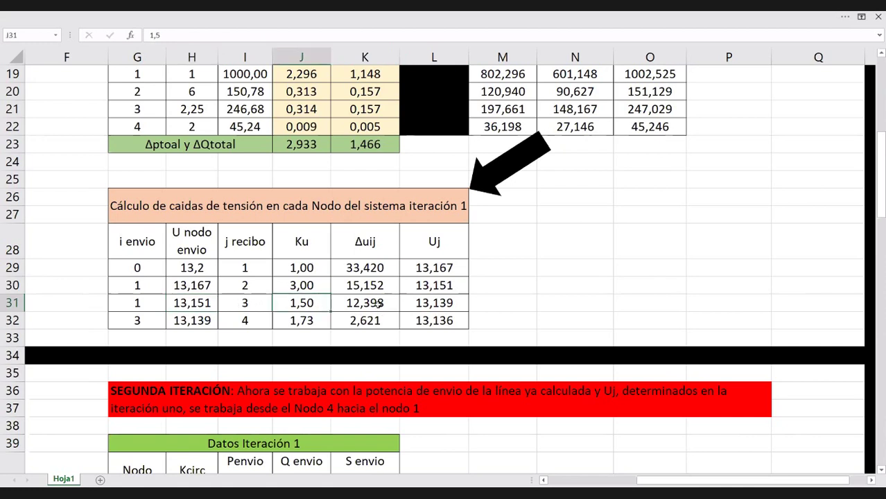
{"action": "left_click", "coordinate": [371, 303]}
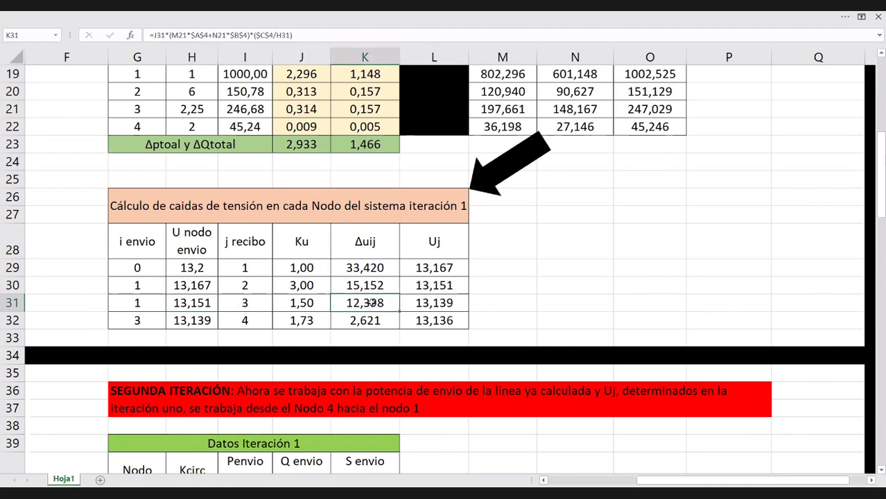
{"action": "double_click", "coordinate": [424, 299]}
{"action": "key", "text": "Escape"}
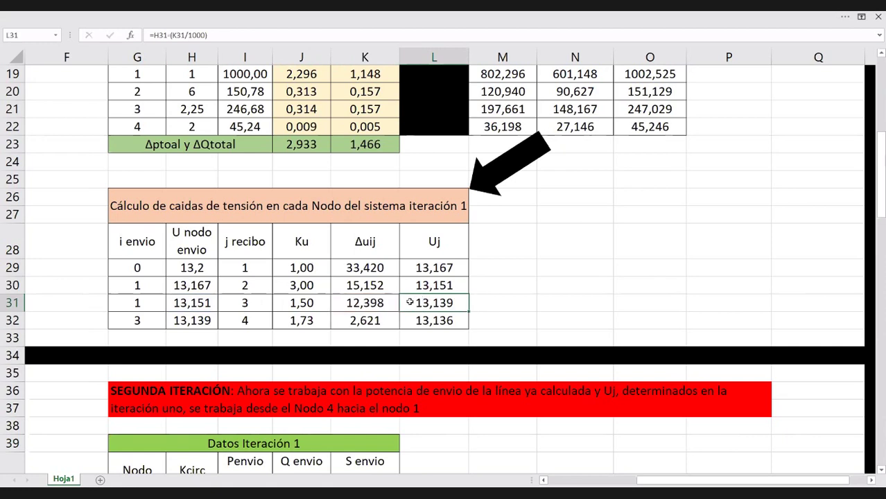
- Inspect the U nodo envio, Ku, Δuij and Uj cells in row 32 for receiving node 4
{"action": "left_click", "coordinate": [181, 320]}
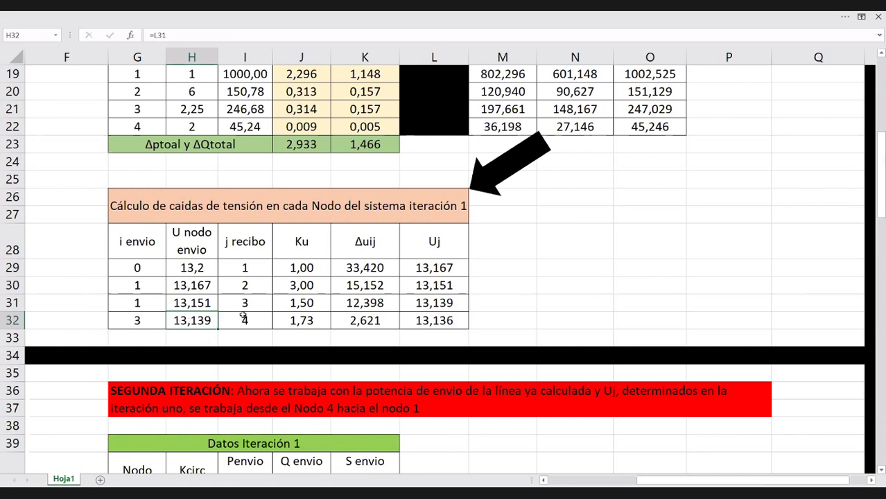
{"action": "left_click", "coordinate": [301, 319]}
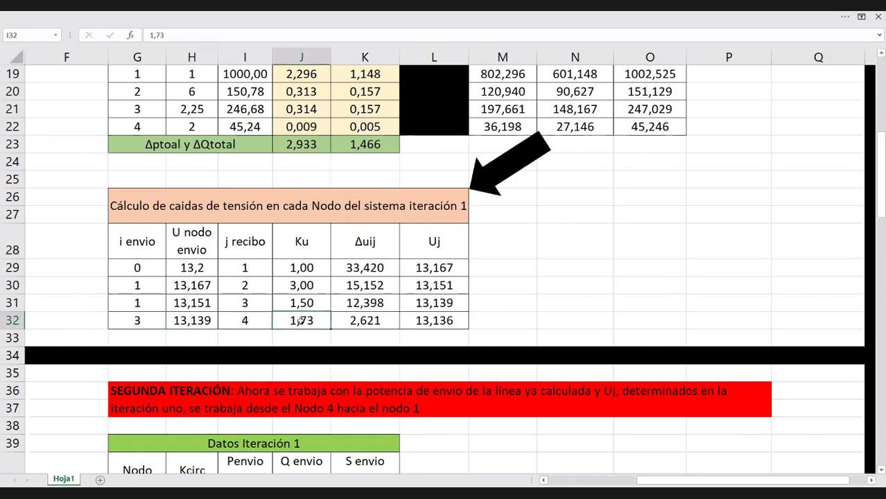
{"action": "left_click", "coordinate": [368, 322]}
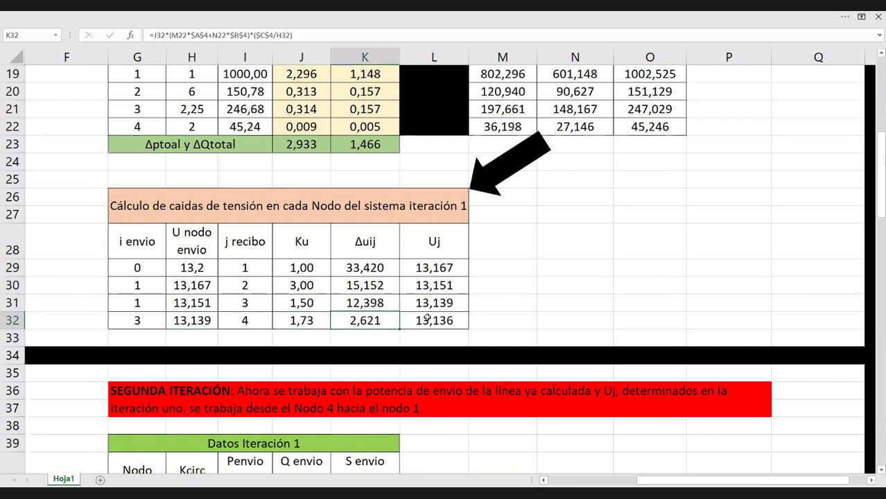
{"action": "left_click", "coordinate": [459, 322]}
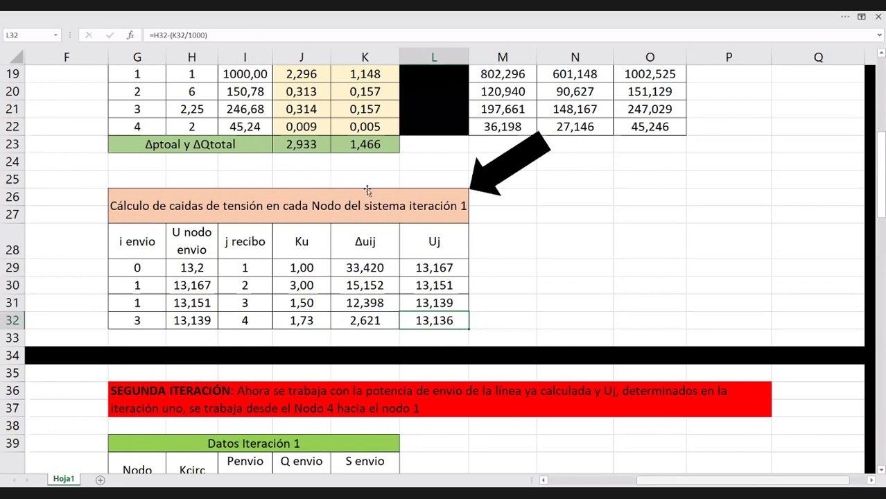
- Review the network single-line diagram together with the loss and voltage-drop equations and the first-iteration tables
{"action": "scroll", "coordinate": [367, 190], "scroll_direction": "up", "scroll_amount": 4}
{"action": "scroll", "coordinate": [367, 190], "scroll_direction": "left", "scroll_amount": 3}
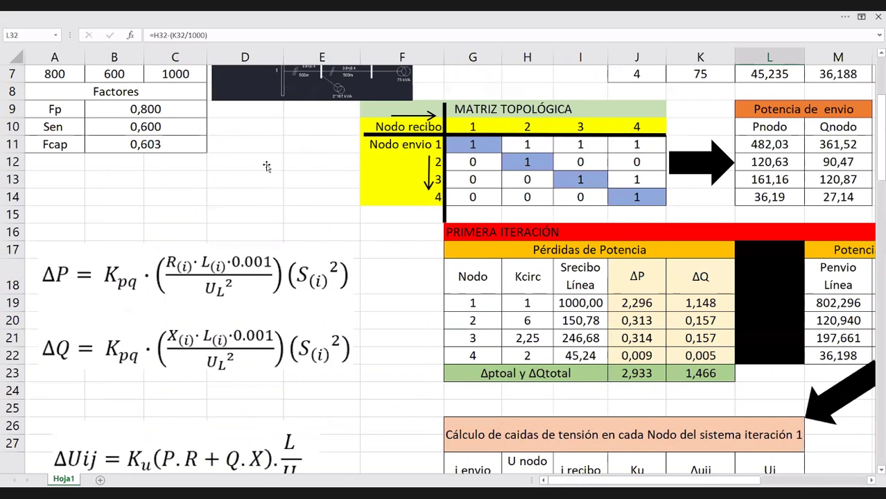
{"action": "scroll", "coordinate": [267, 167], "scroll_direction": "up", "scroll_amount": 2}
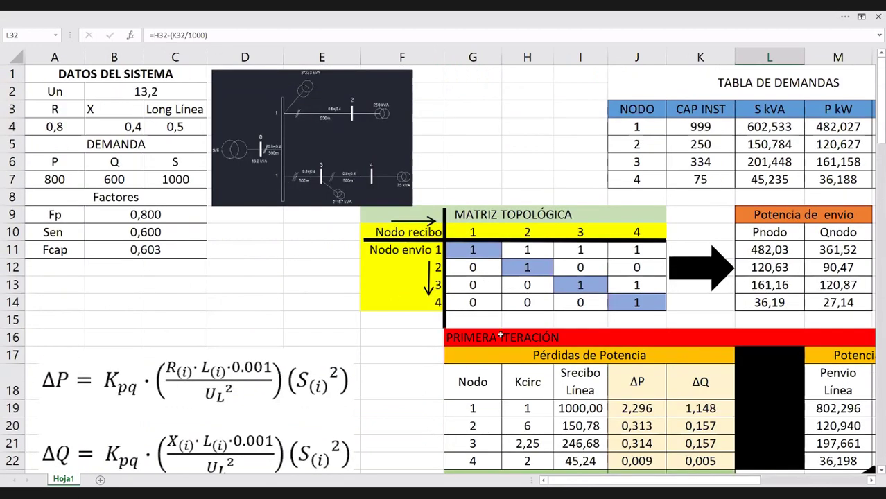
{"action": "scroll", "coordinate": [500, 335], "scroll_direction": "down", "scroll_amount": 1}
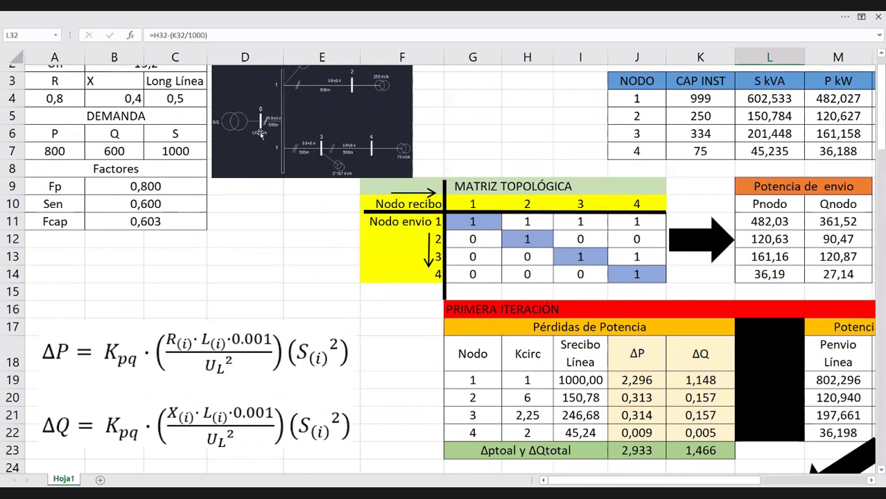
{"action": "scroll", "coordinate": [261, 135], "scroll_direction": "down", "scroll_amount": 2}
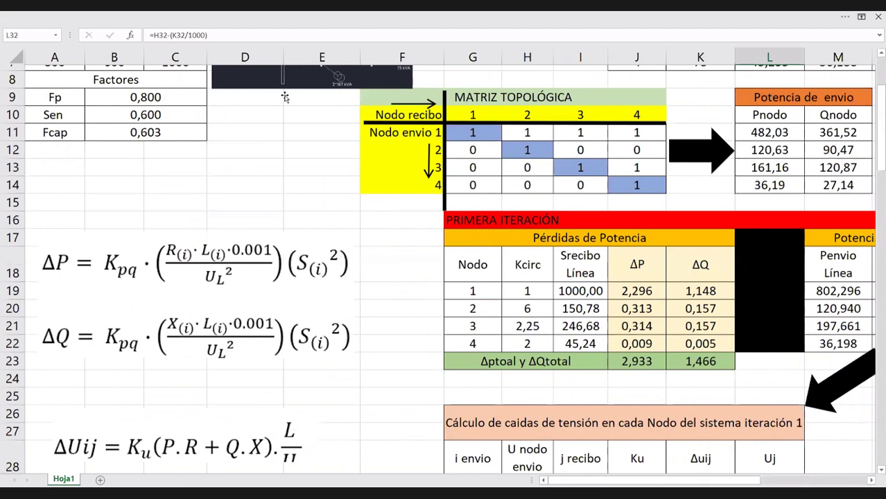
{"action": "scroll", "coordinate": [285, 97], "scroll_direction": "up", "scroll_amount": 3}
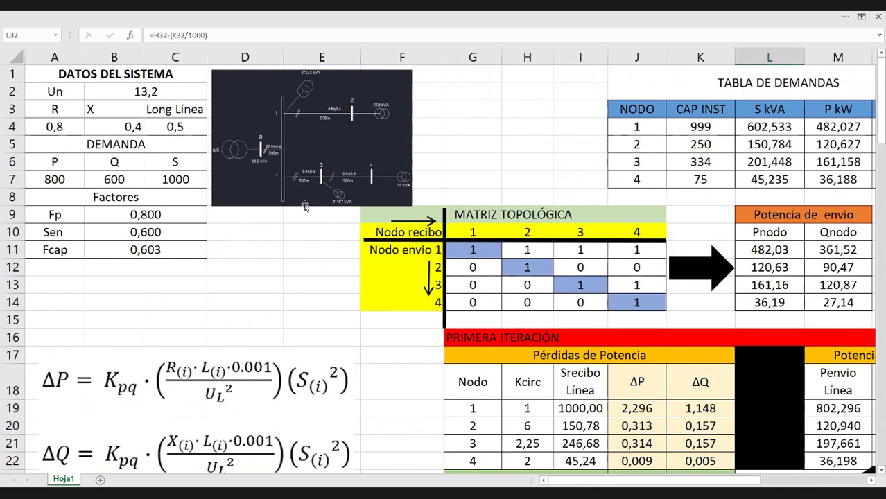
{"action": "scroll", "coordinate": [571, 339], "scroll_direction": "down", "scroll_amount": 2}
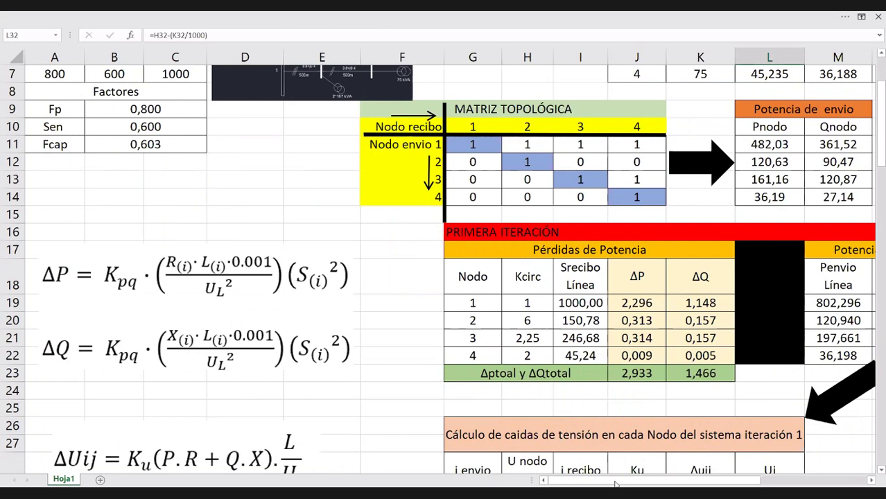
{"action": "scroll", "coordinate": [624, 471], "scroll_direction": "down", "scroll_amount": 3}
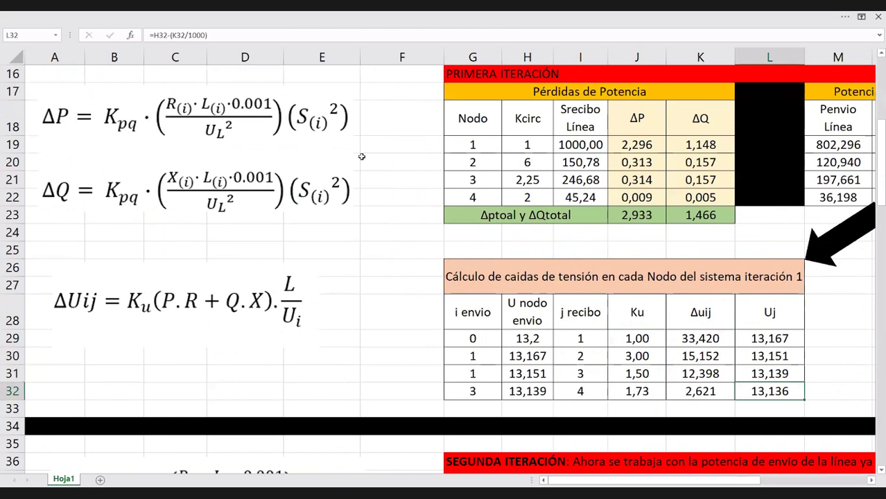
{"action": "scroll", "coordinate": [348, 153], "scroll_direction": "right", "scroll_amount": 3}
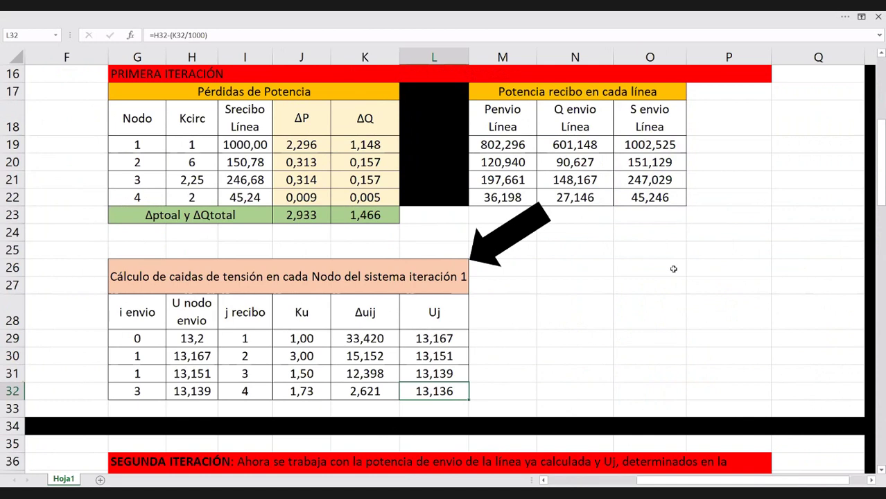
- Go to the SEGUNDA ITERACIÓN section and inspect the node 4 row of Datos Iteración 1 with its note in M41
{"action": "scroll", "coordinate": [704, 284], "scroll_direction": "down", "scroll_amount": 1}
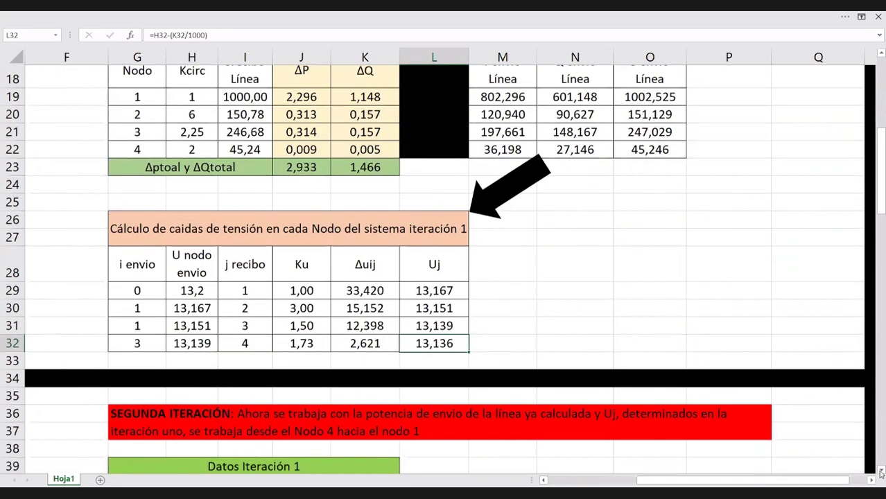
{"action": "scroll", "coordinate": [882, 471], "scroll_direction": "down", "scroll_amount": 3}
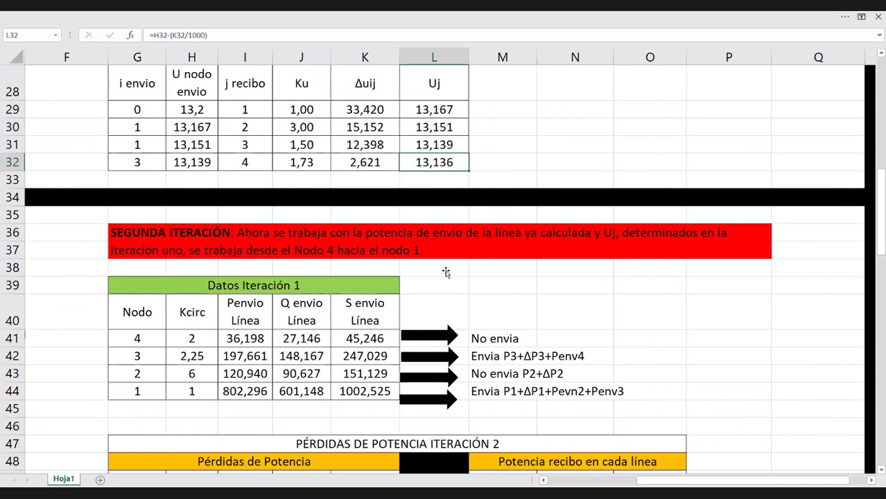
{"action": "scroll", "coordinate": [446, 272], "scroll_direction": "down", "scroll_amount": 1}
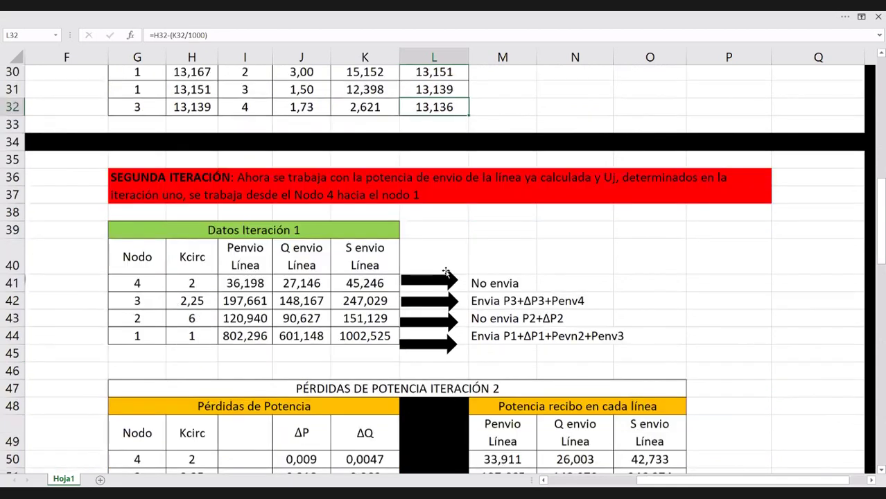
{"action": "scroll", "coordinate": [446, 273], "scroll_direction": "down", "scroll_amount": 2}
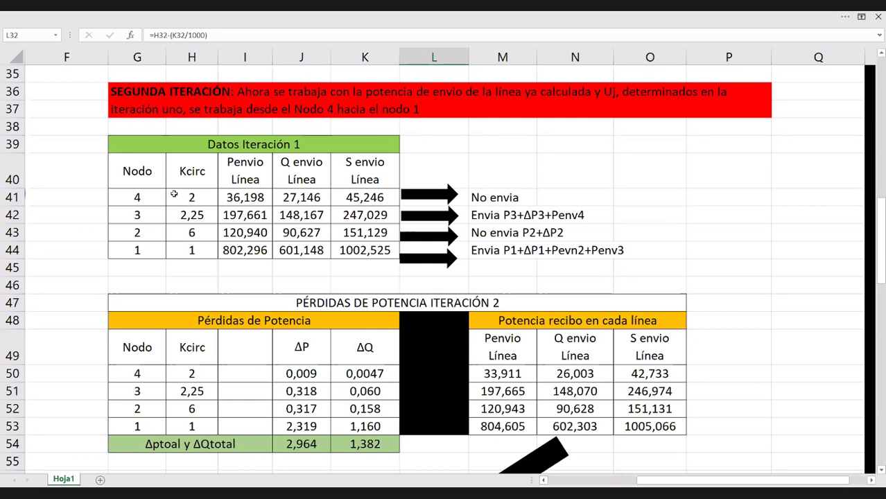
{"action": "left_click", "coordinate": [136, 196]}
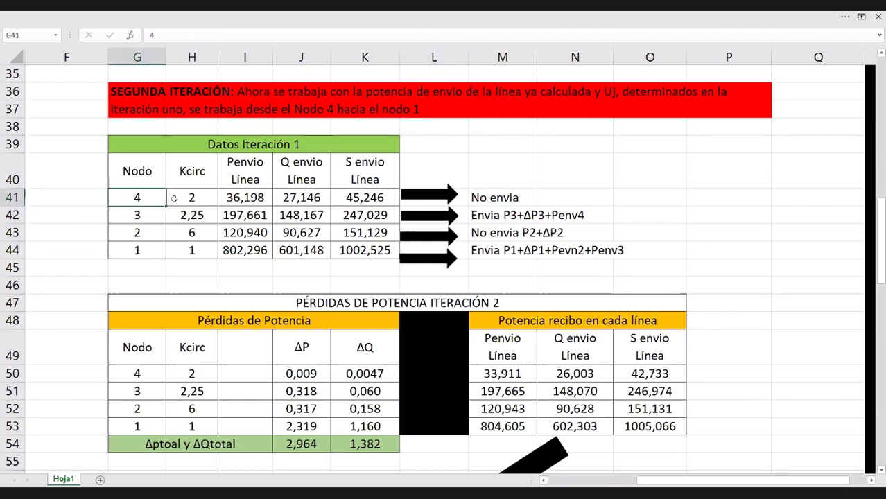
{"action": "left_click", "coordinate": [175, 198]}
{"action": "left_click", "coordinate": [241, 199]}
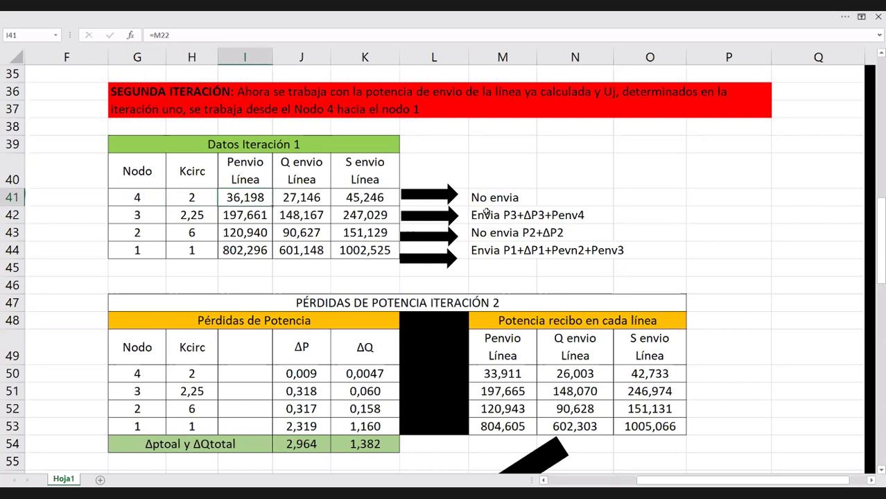
{"action": "left_click", "coordinate": [514, 201]}
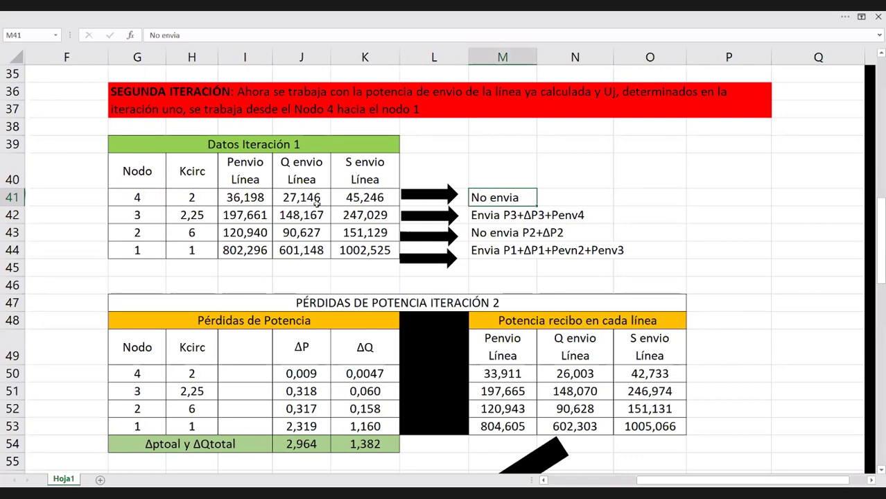
- Highlight the node 3 data in G42:J42 and inspect the node 2 Penvio, Q envio and S envio cells in row 43
{"action": "left_click", "coordinate": [140, 218]}
{"action": "left_click_drag", "start_coordinate": [140, 217], "coordinate": [312, 218]}
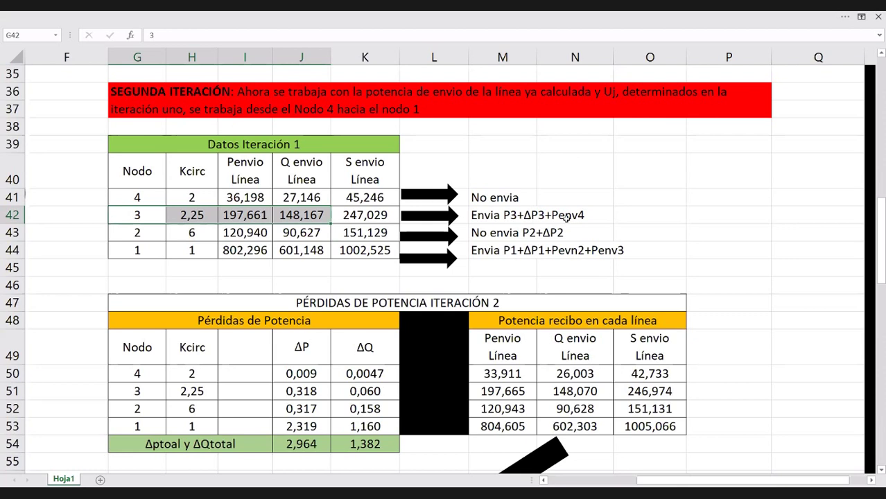
{"action": "left_click", "coordinate": [137, 233]}
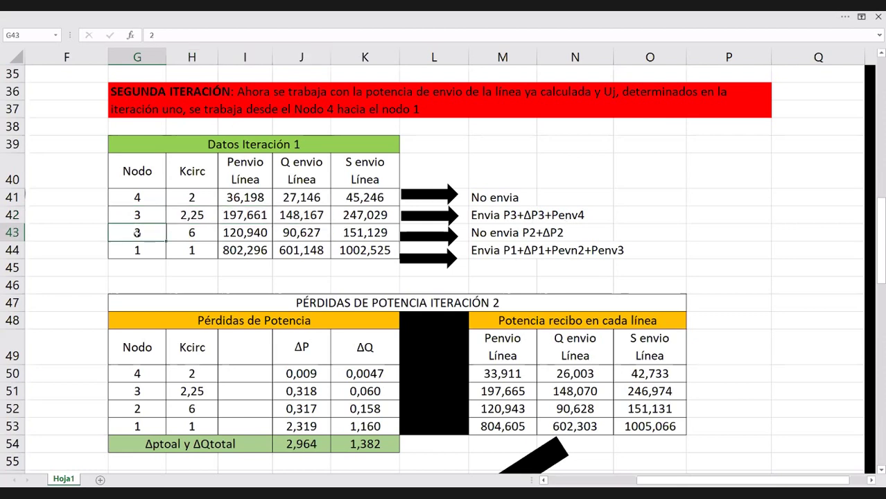
{"action": "left_click", "coordinate": [253, 233]}
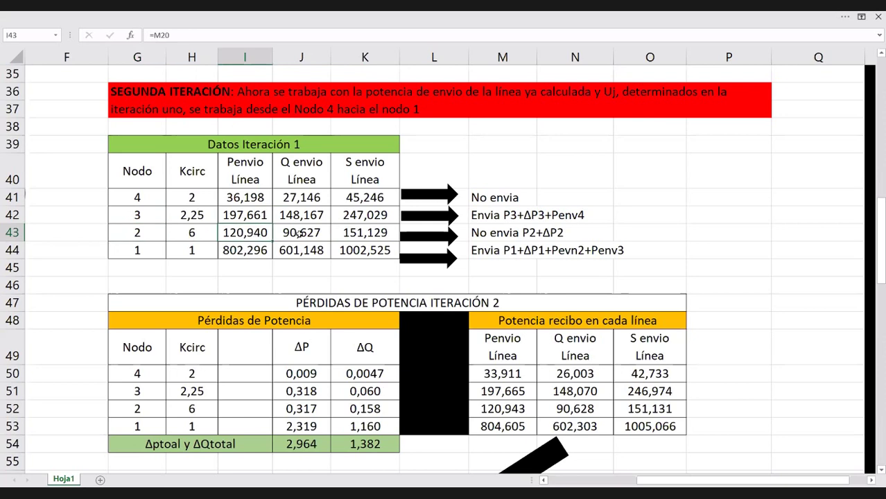
{"action": "left_click", "coordinate": [300, 234]}
{"action": "left_click", "coordinate": [360, 234]}
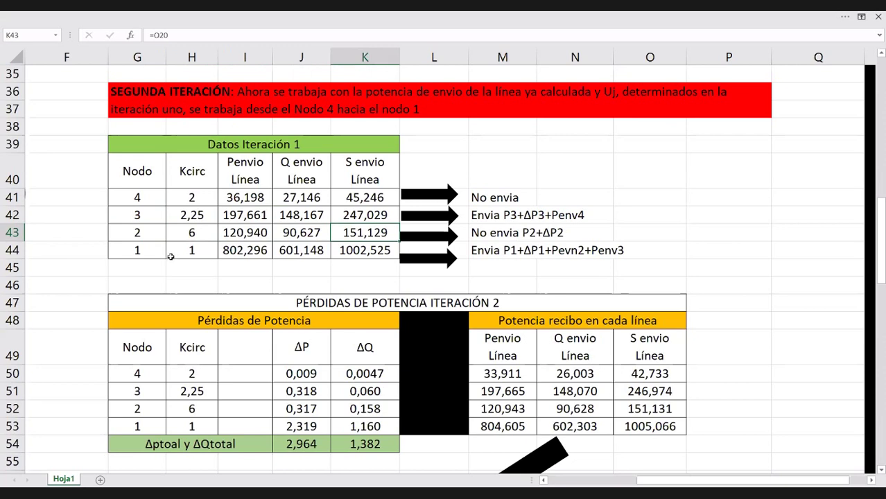
- Inspect the node 1 row of Datos Iteración 1, including its Penvio cell I44, against the note in M44
{"action": "left_click", "coordinate": [145, 249]}
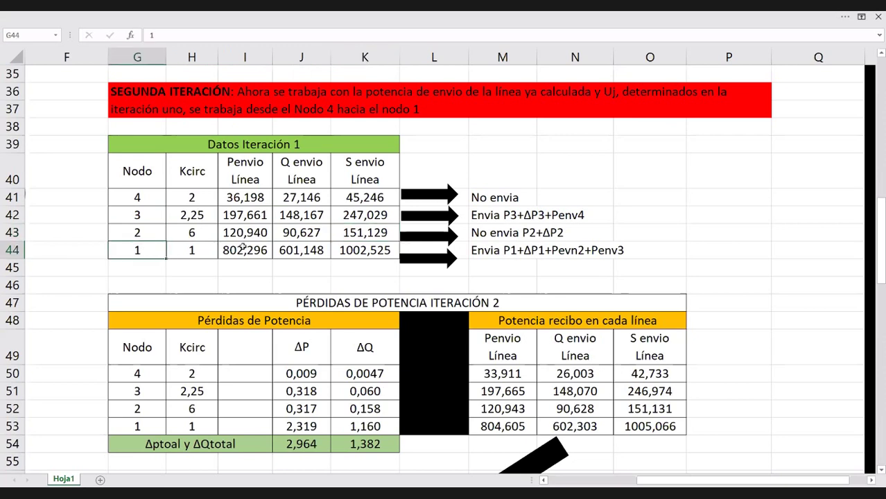
{"action": "left_click", "coordinate": [244, 248]}
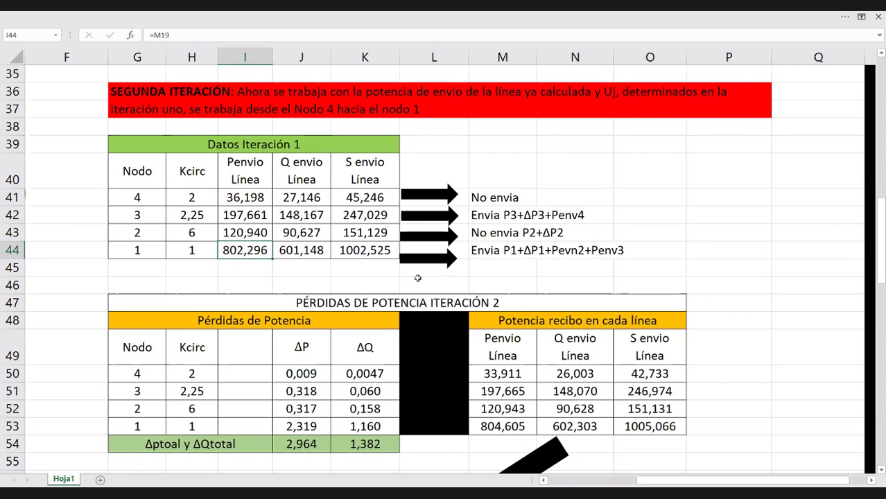
{"action": "scroll", "coordinate": [417, 278], "scroll_direction": "down", "scroll_amount": 1}
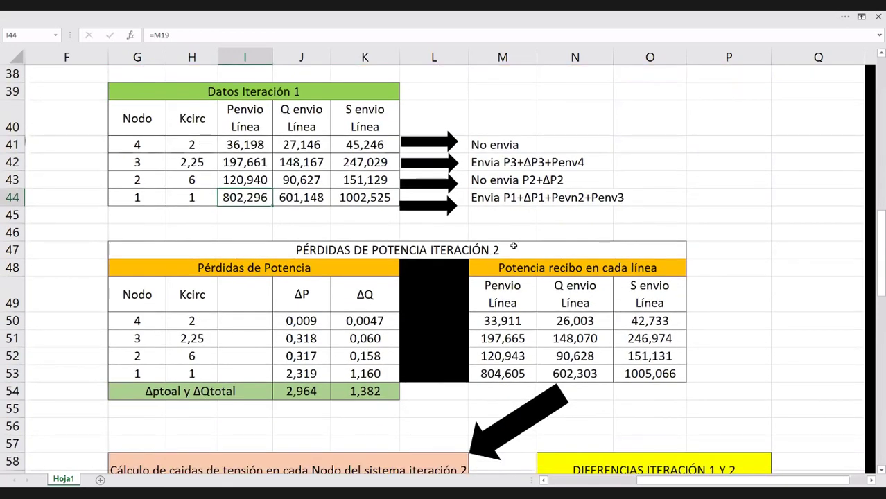
{"action": "scroll", "coordinate": [185, 255], "scroll_direction": "down", "scroll_amount": 1}
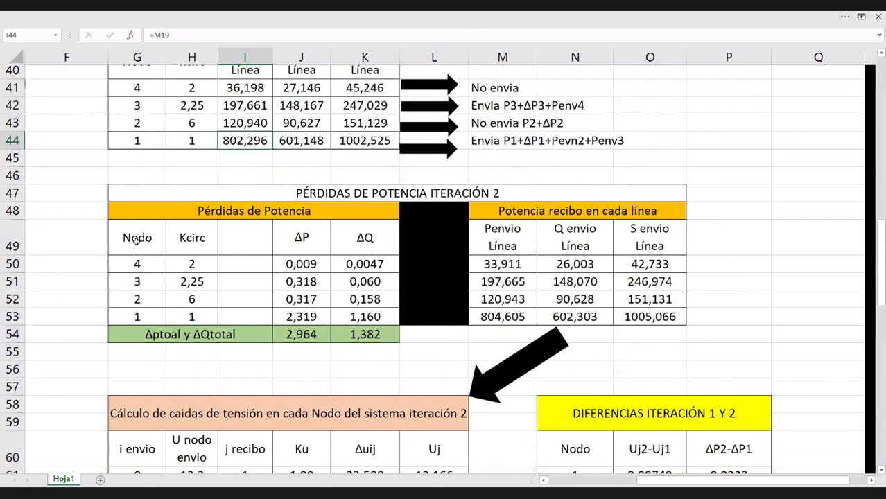
- Open the node 4 ΔP formula in J50 and trace its Uj reference to L32 in the iteration 1 voltage table, leaving it unedited
{"action": "scroll", "coordinate": [137, 239], "scroll_direction": "down", "scroll_amount": 1}
{"action": "key", "text": "Down"}
{"action": "key", "text": "Down"}
{"action": "key", "text": "Down"}
{"action": "key", "text": "Down"}
{"action": "key", "text": "Down"}
{"action": "key", "text": "Down"}
{"action": "key", "text": "Right"}
{"action": "key", "text": "F2"}
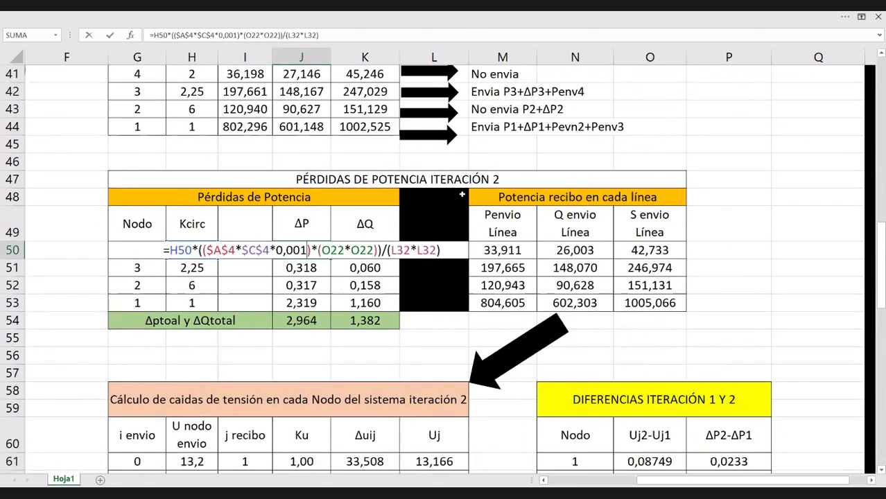
{"action": "scroll", "coordinate": [461, 196], "scroll_direction": "up", "scroll_amount": 5}
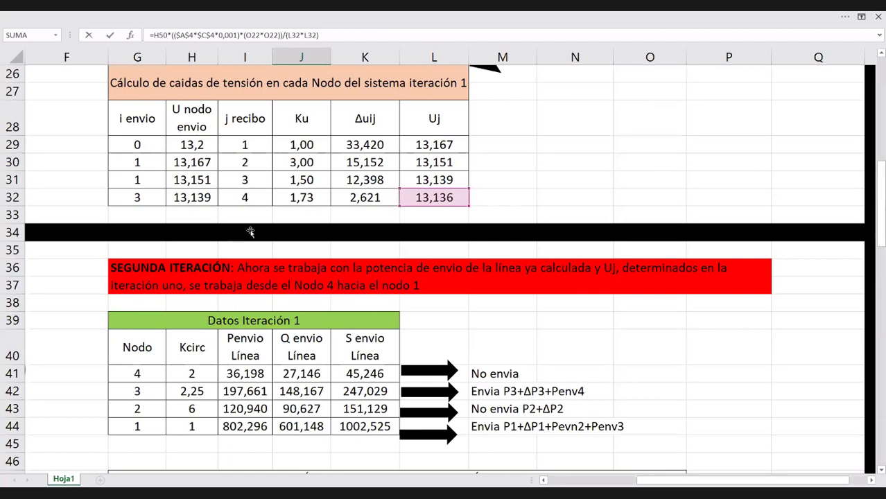
{"action": "key", "text": "Return"}
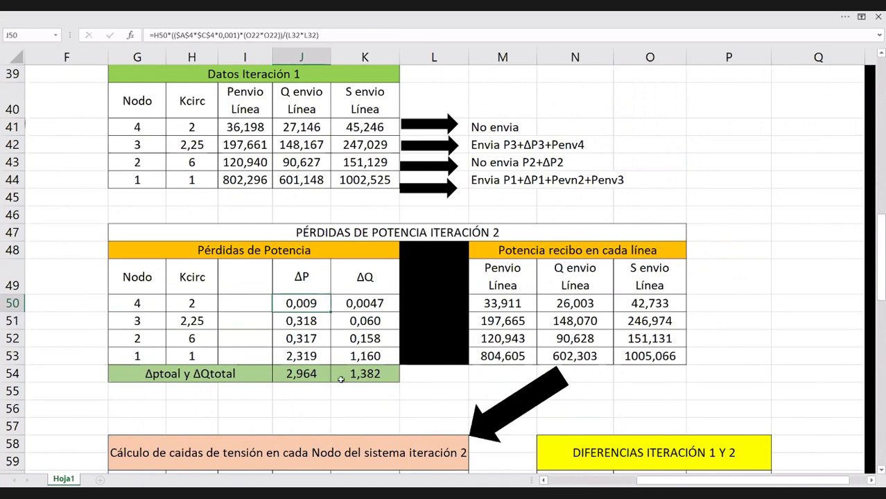
- Inspect the iteration 2 total ΔP and ΔQ sum formulas in J54 and K54
{"action": "left_click", "coordinate": [291, 374]}
{"action": "key", "text": "Right"}
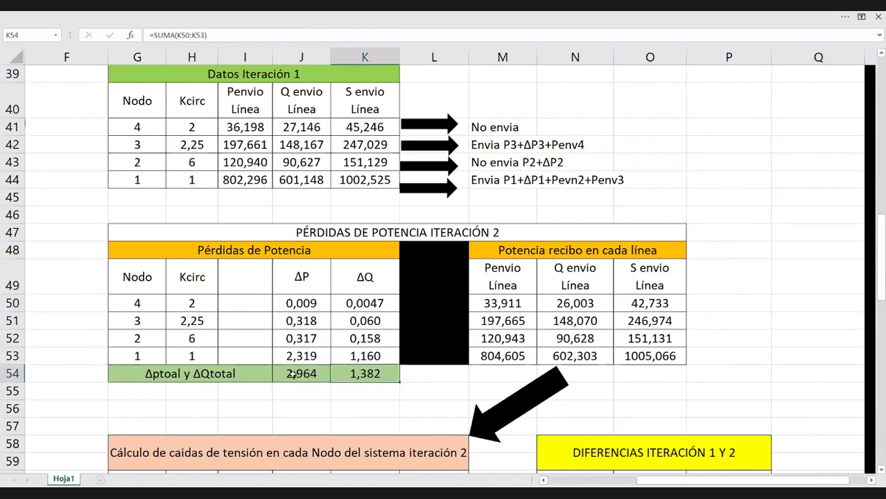
{"action": "left_click", "coordinate": [317, 378]}
{"action": "key", "text": "Right"}
{"action": "key", "text": "Left"}
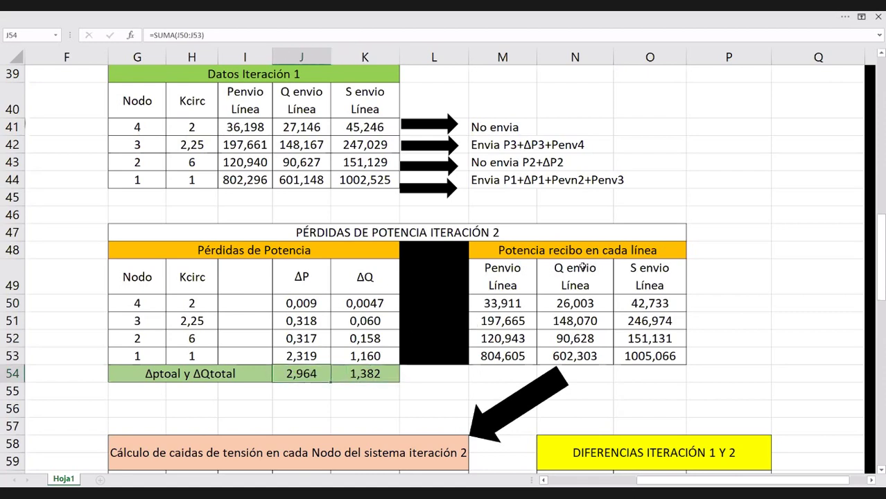
- Open the node 4 Penvio formula in M50 and trace its references to I41, J50 and J19, leaving it unedited
{"action": "left_click", "coordinate": [511, 303]}
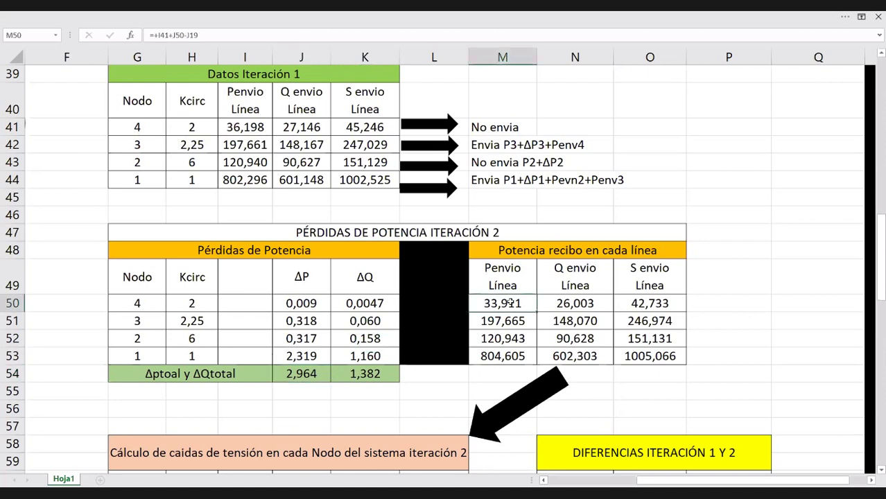
{"action": "double_click", "coordinate": [510, 303]}
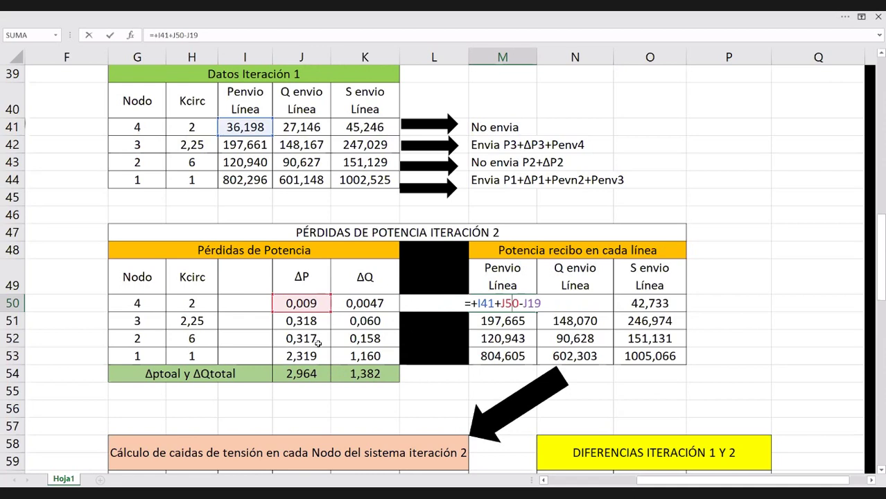
{"action": "scroll", "coordinate": [283, 264], "scroll_direction": "up", "scroll_amount": 1}
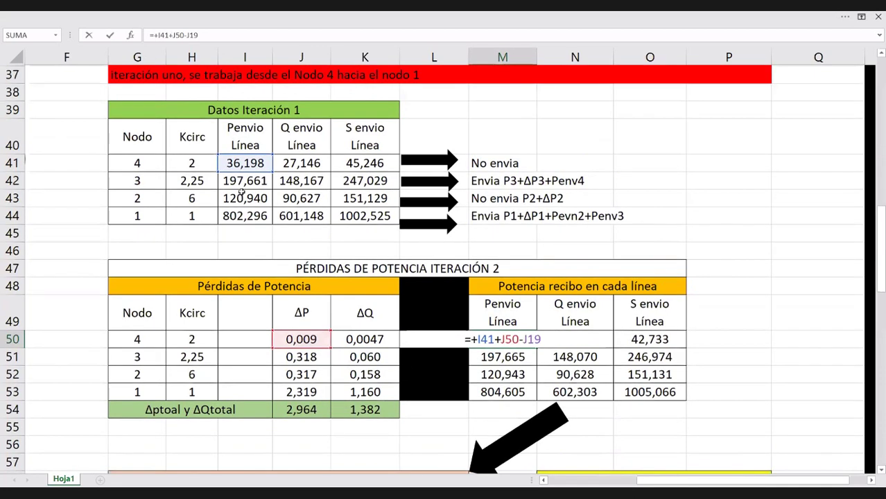
{"action": "scroll", "coordinate": [240, 181], "scroll_direction": "up", "scroll_amount": 1}
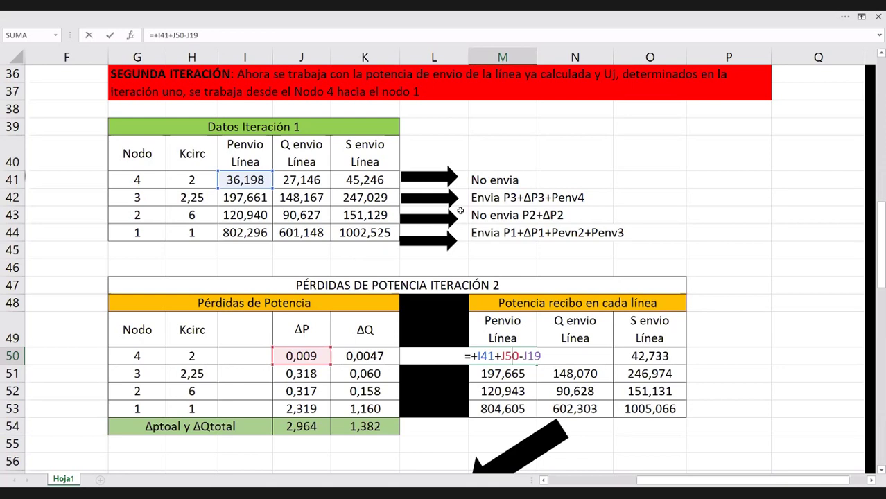
{"action": "scroll", "coordinate": [463, 211], "scroll_direction": "up", "scroll_amount": 1}
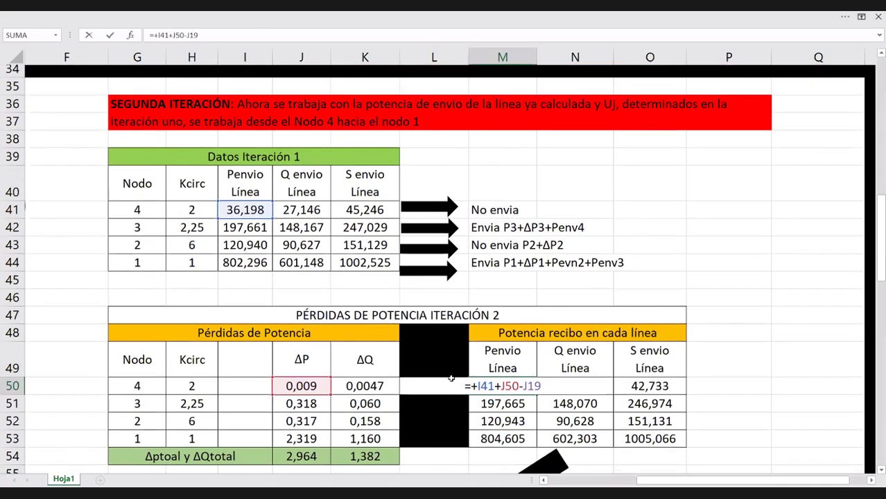
{"action": "scroll", "coordinate": [375, 365], "scroll_direction": "up", "scroll_amount": 5}
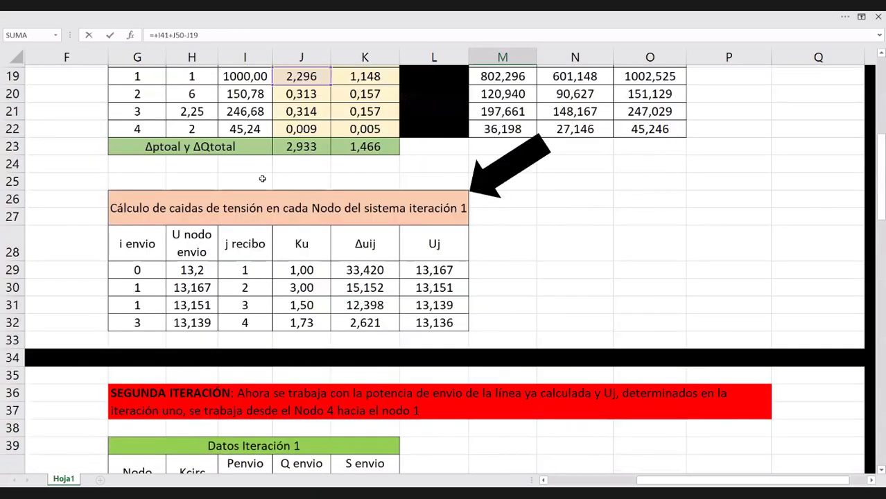
{"action": "scroll", "coordinate": [243, 184], "scroll_direction": "up", "scroll_amount": 1}
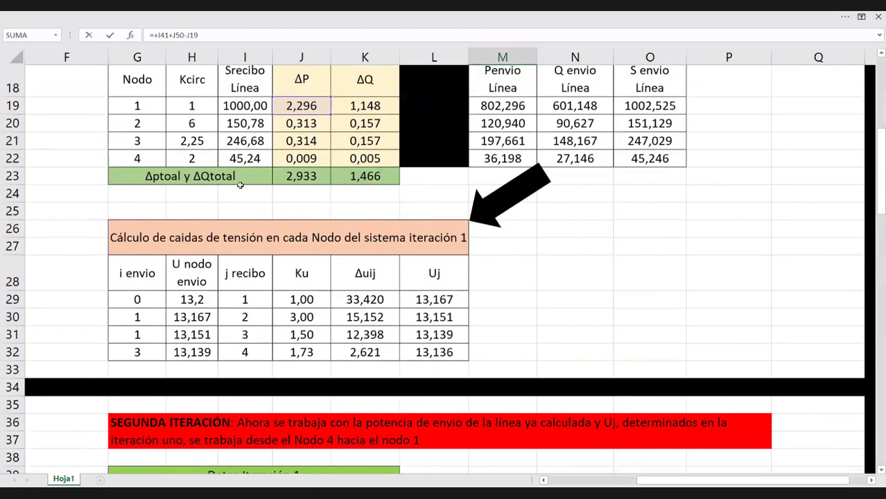
{"action": "scroll", "coordinate": [240, 184], "scroll_direction": "down", "scroll_amount": 6}
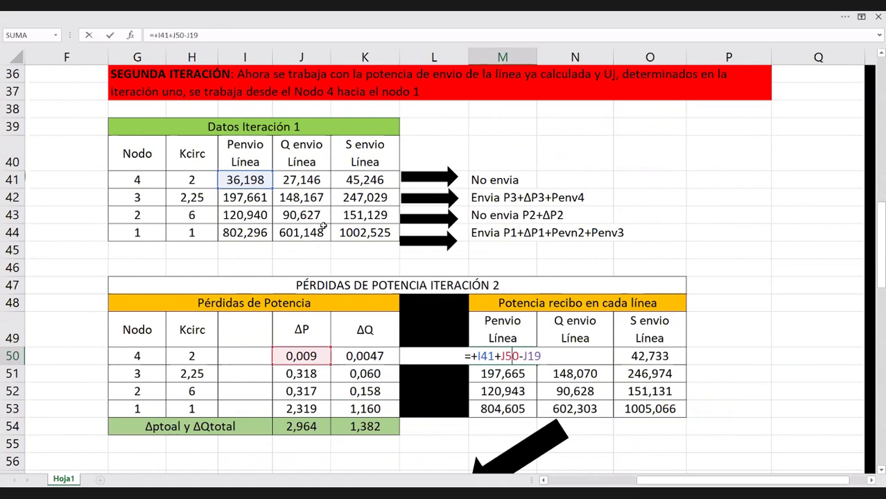
{"action": "scroll", "coordinate": [323, 226], "scroll_direction": "up", "scroll_amount": 2}
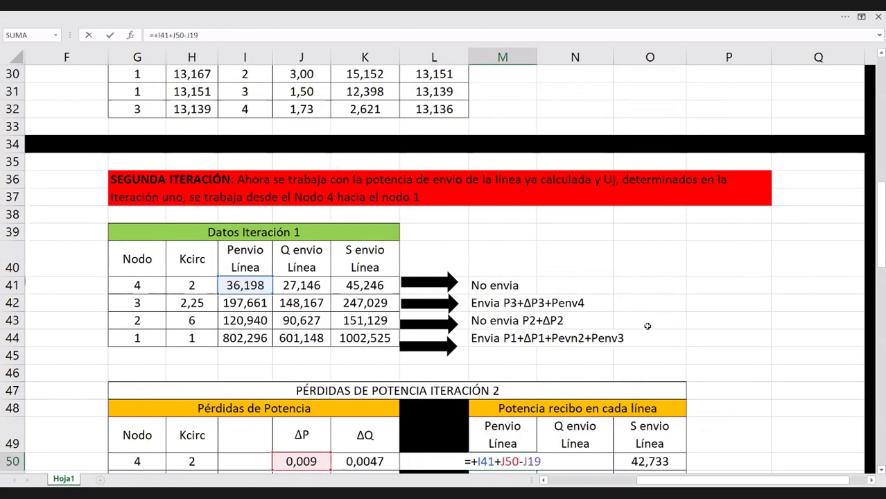
{"action": "key", "text": "ctrl+Return"}
{"action": "scroll", "coordinate": [648, 326], "scroll_direction": "down", "scroll_amount": 2}
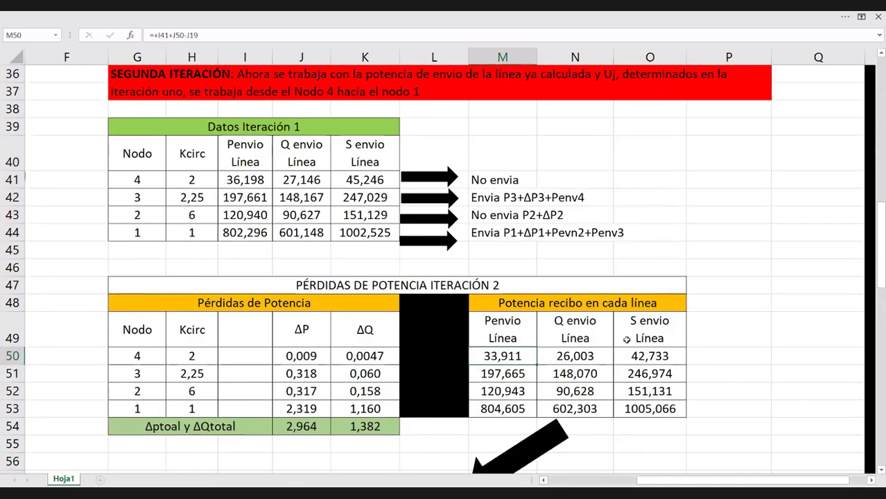
- Highlight the node 4 Penvio and Q envio cells M50:N50 and inspect the S envio formula in O50
{"action": "left_click_drag", "start_coordinate": [528, 358], "coordinate": [559, 359]}
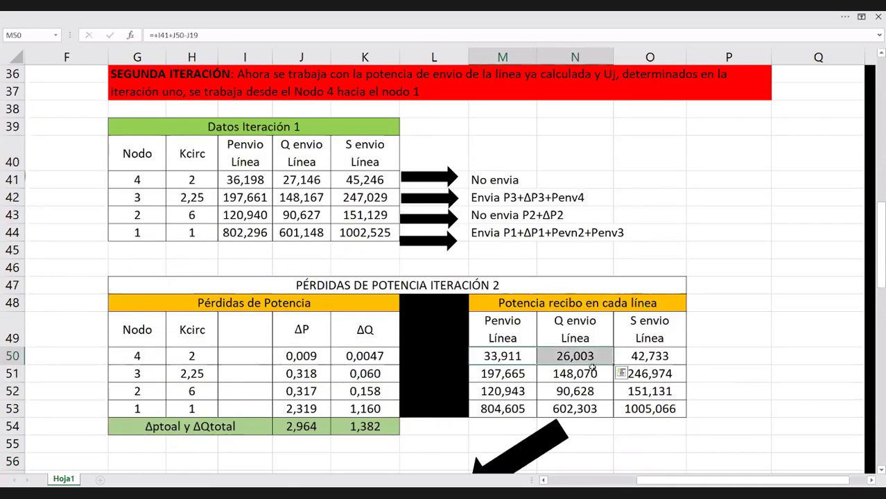
{"action": "left_click", "coordinate": [643, 359]}
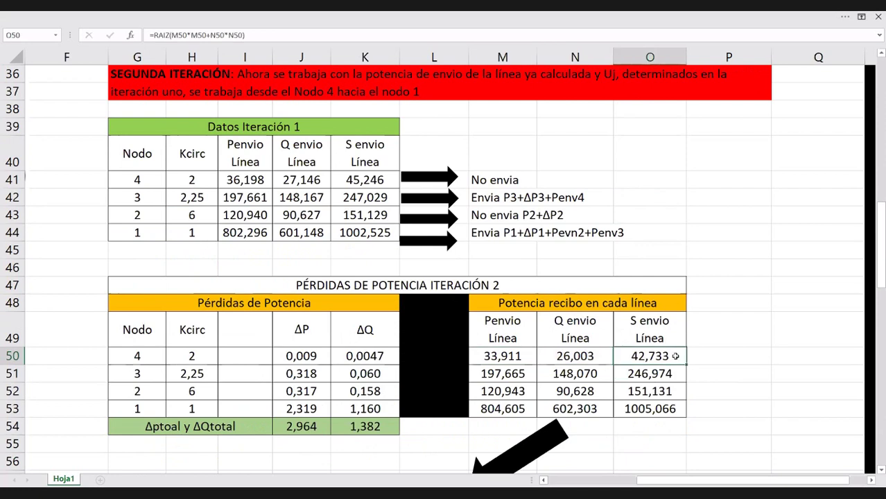
{"action": "scroll", "coordinate": [488, 355], "scroll_direction": "down", "scroll_amount": 1}
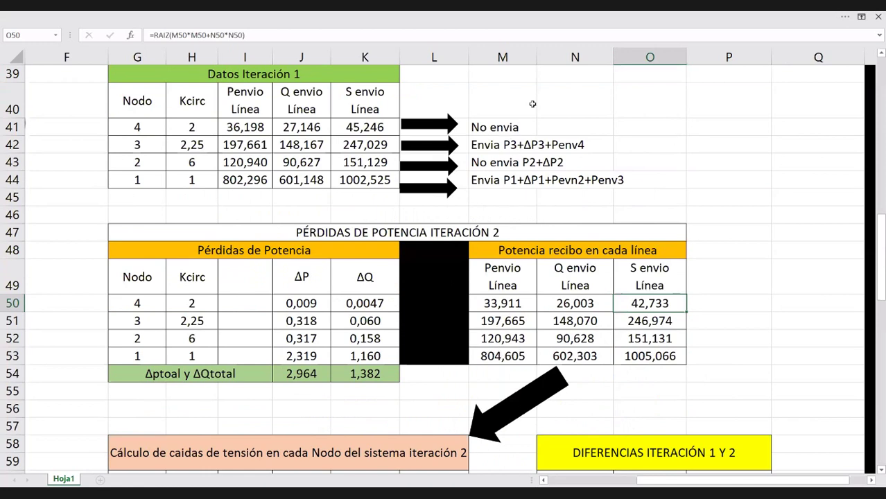
- Go to the iteration 2 voltage-drop table and inspect the i envio, j recibo and U nodo envio cells in row 61
{"action": "scroll", "coordinate": [269, 306], "scroll_direction": "down", "scroll_amount": 1}
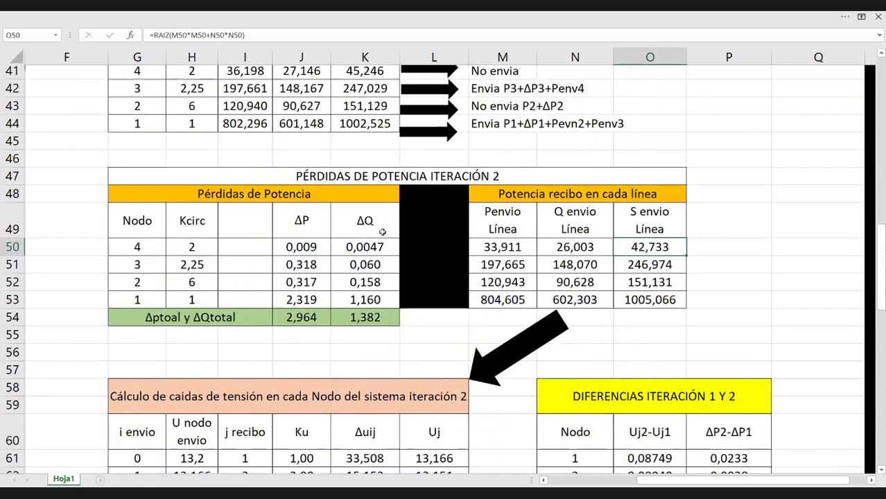
{"action": "scroll", "coordinate": [248, 259], "scroll_direction": "down", "scroll_amount": 2}
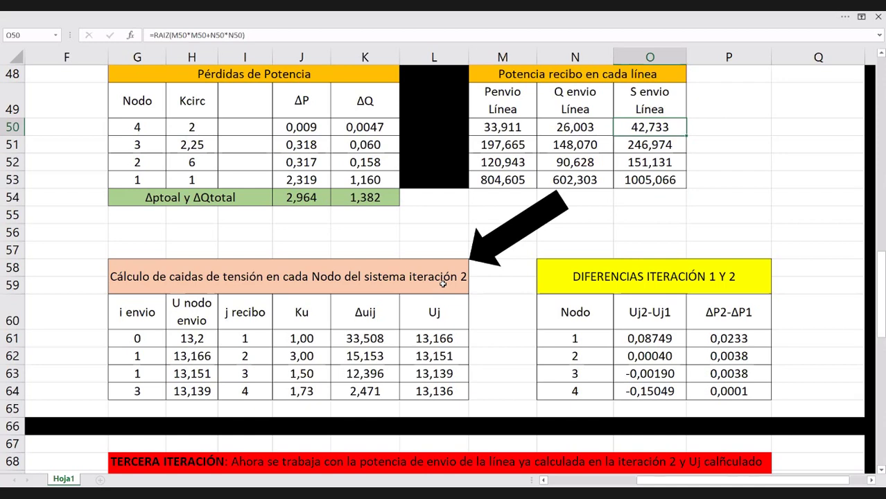
{"action": "left_click", "coordinate": [138, 338]}
{"action": "left_click", "coordinate": [230, 341]}
{"action": "left_click", "coordinate": [178, 341]}
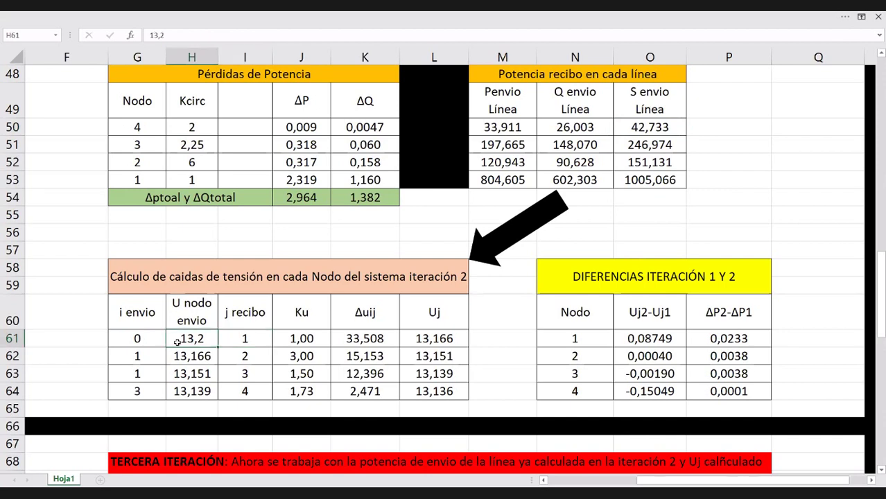
- Examine the Δuij and Uj formulas for receiving node 1 in K61 and L61 without editing them
{"action": "left_click", "coordinate": [362, 337]}
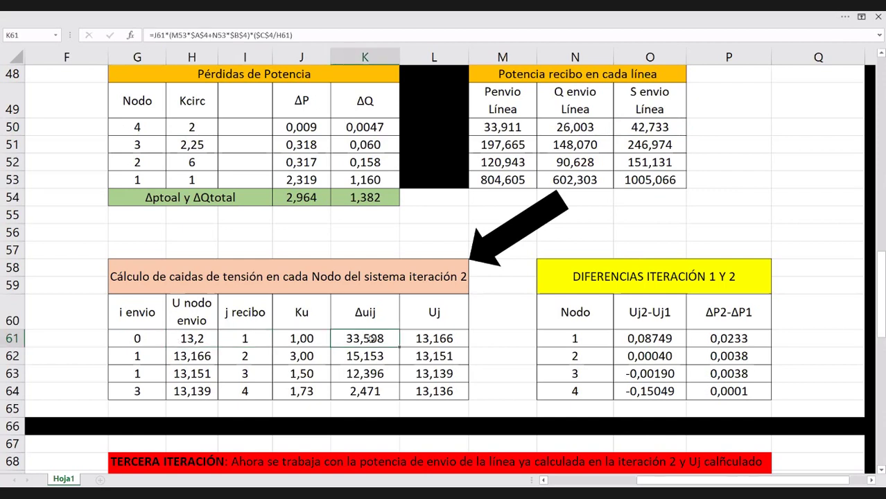
{"action": "double_click", "coordinate": [371, 338]}
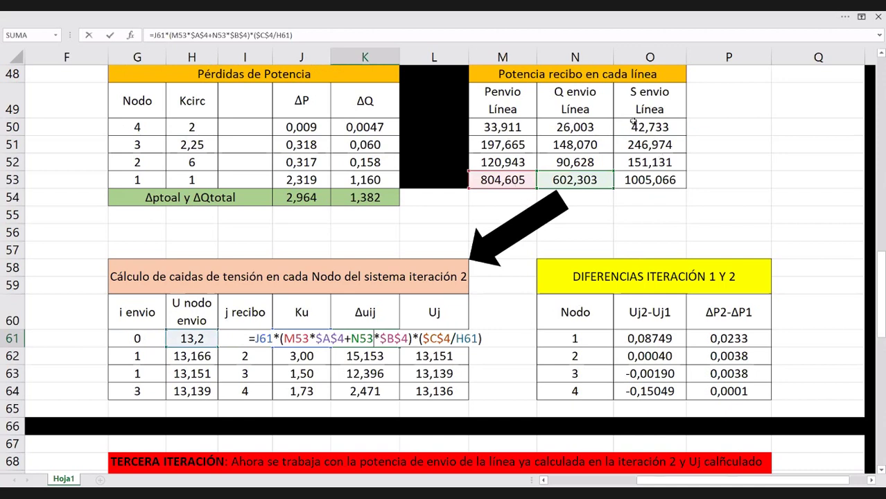
{"action": "scroll", "coordinate": [501, 205], "scroll_direction": "up", "scroll_amount": 1}
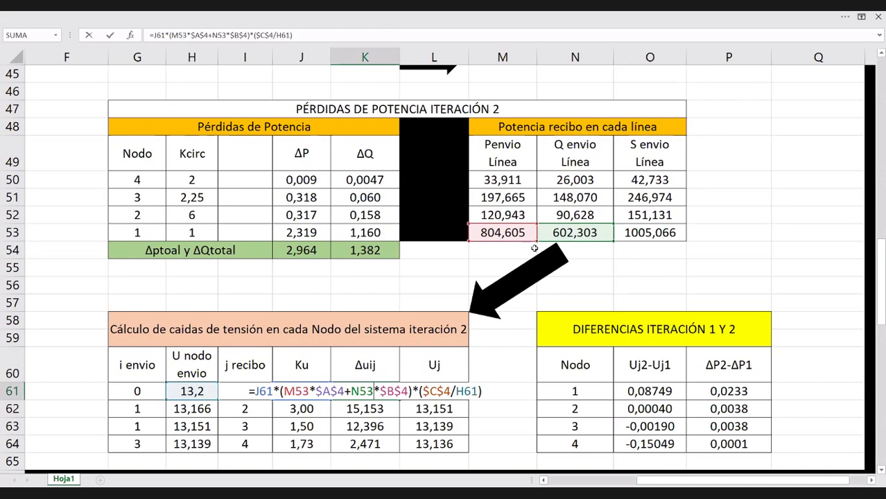
{"action": "key", "text": "ctrl+Return"}
{"action": "double_click", "coordinate": [439, 392]}
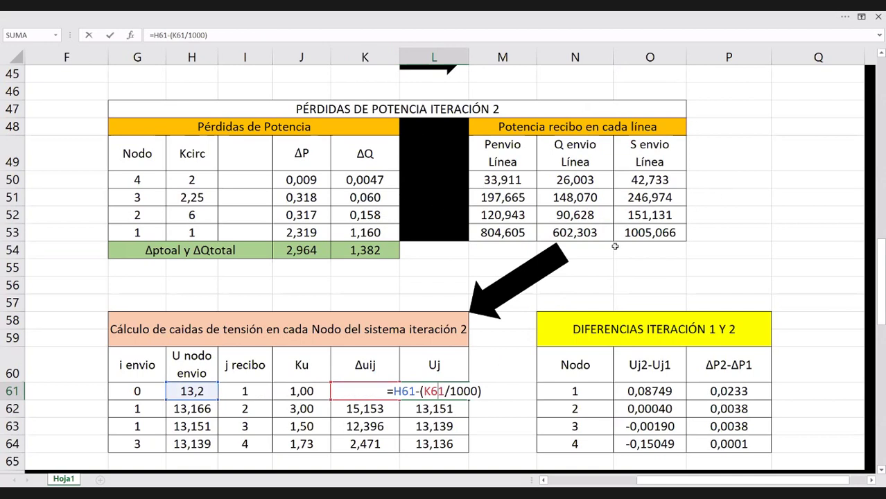
{"action": "key", "text": "ctrl+Return"}
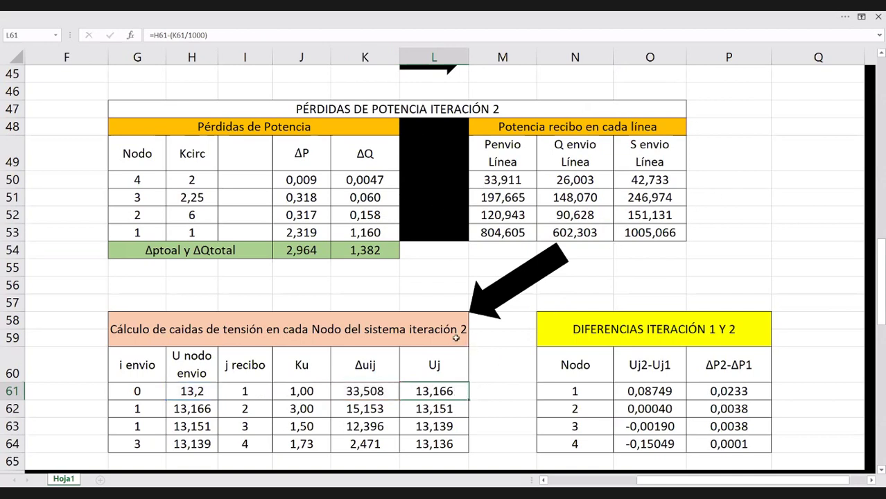
- Examine the U nodo envio formula in H62 and the Δuij formula in K62 for receiving node 2, leaving both unedited
{"action": "scroll", "coordinate": [495, 266], "scroll_direction": "down", "scroll_amount": 1}
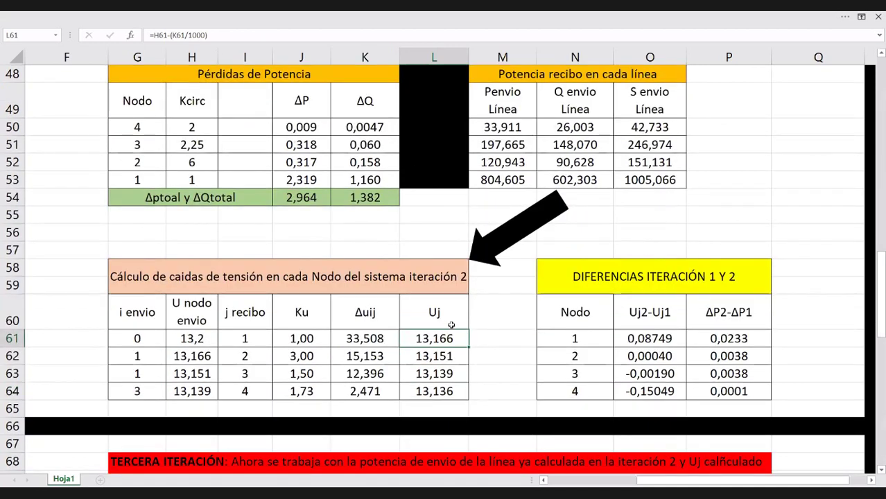
{"action": "left_click", "coordinate": [202, 358]}
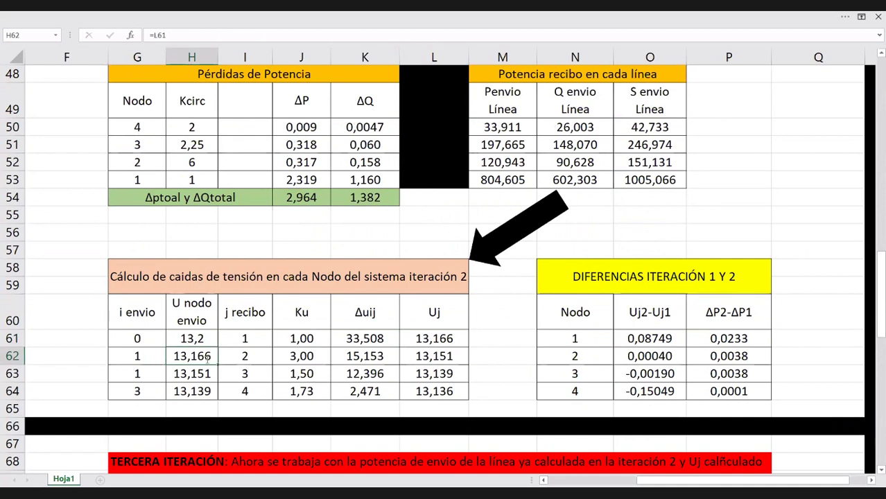
{"action": "key", "text": "F2"}
{"action": "key", "text": "ctrl+Return"}
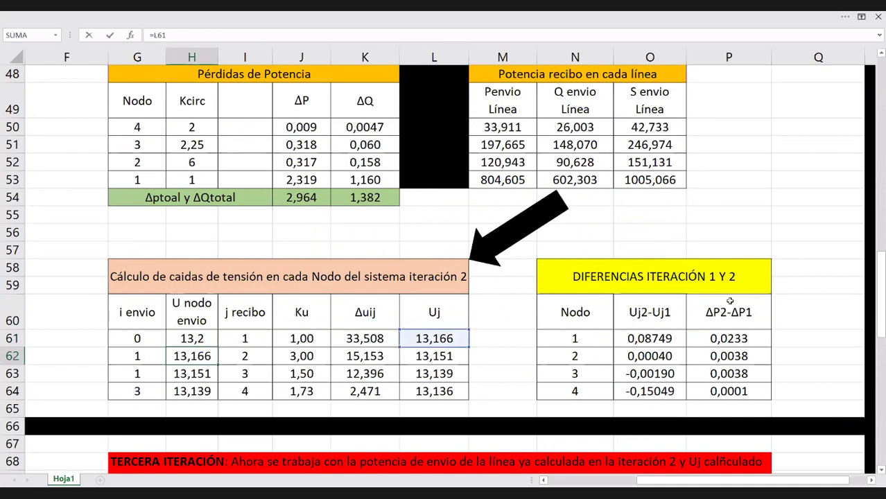
{"action": "scroll", "coordinate": [483, 426], "scroll_direction": "up", "scroll_amount": 2}
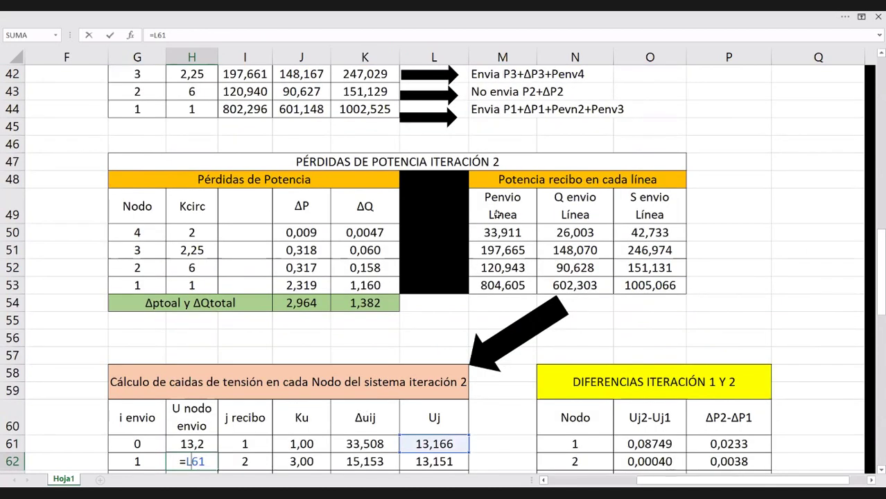
{"action": "scroll", "coordinate": [500, 215], "scroll_direction": "down", "scroll_amount": 1}
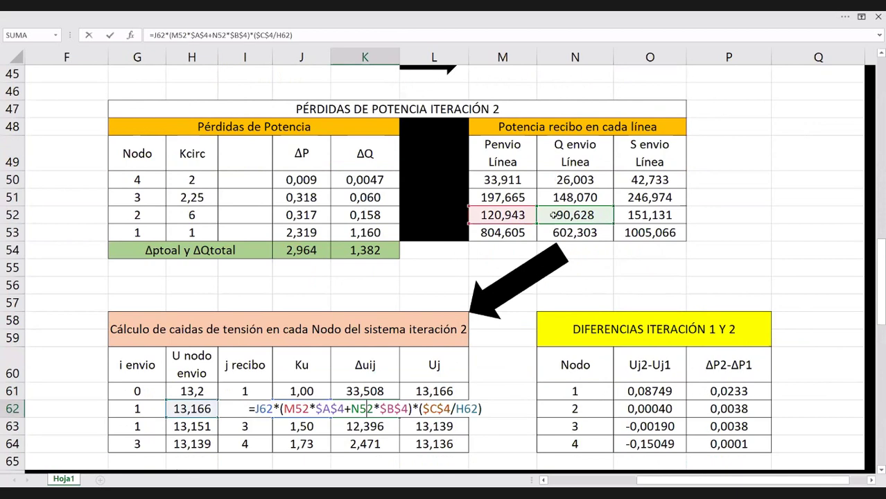
{"action": "key", "text": "ctrl+Return"}
{"action": "scroll", "coordinate": [471, 385], "scroll_direction": "down", "scroll_amount": 1}
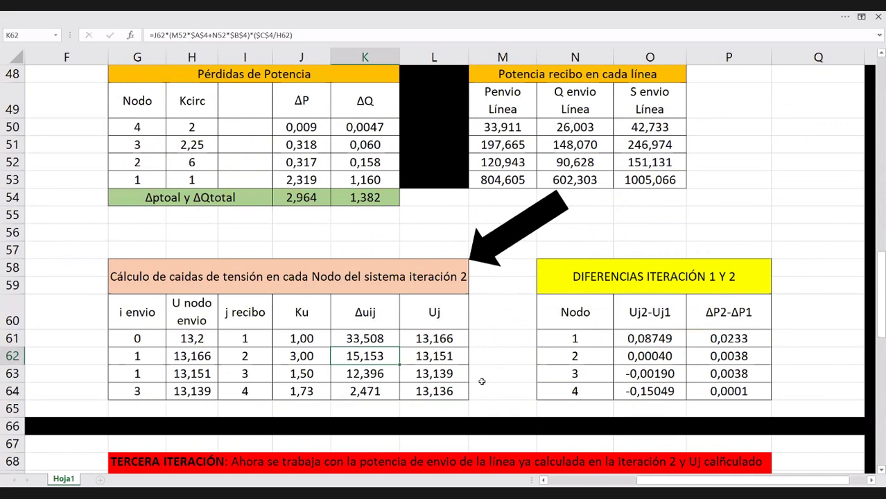
- Go to the iteration 1 and 2 differences table and inspect the node 1 Uj2-Uj1 formula in O61 without changing it
{"action": "scroll", "coordinate": [652, 267], "scroll_direction": "down", "scroll_amount": 1}
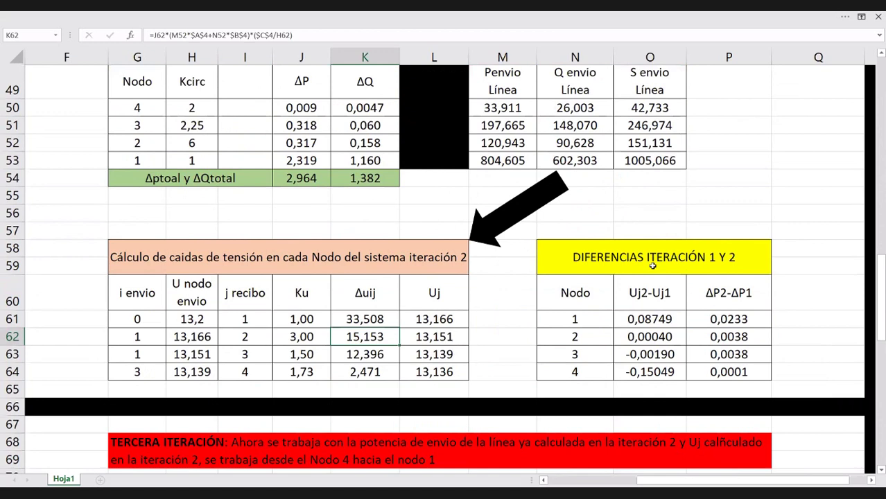
{"action": "scroll", "coordinate": [652, 266], "scroll_direction": "down", "scroll_amount": 2}
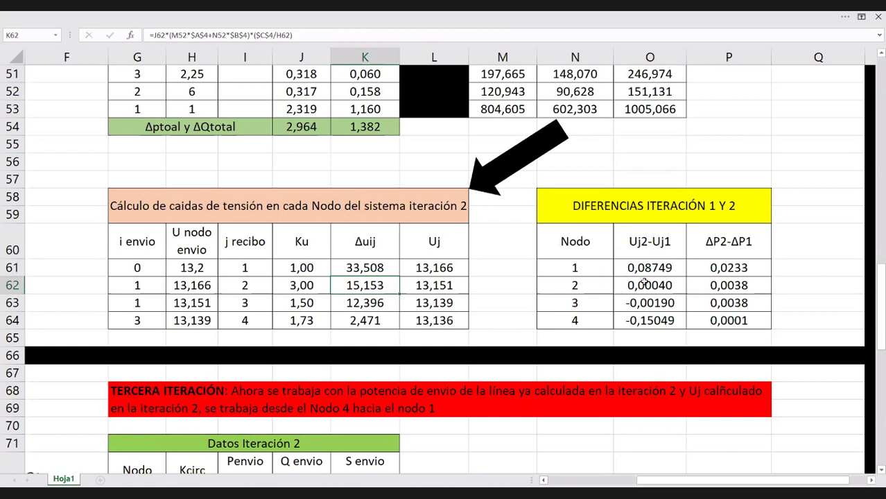
{"action": "left_click", "coordinate": [653, 269]}
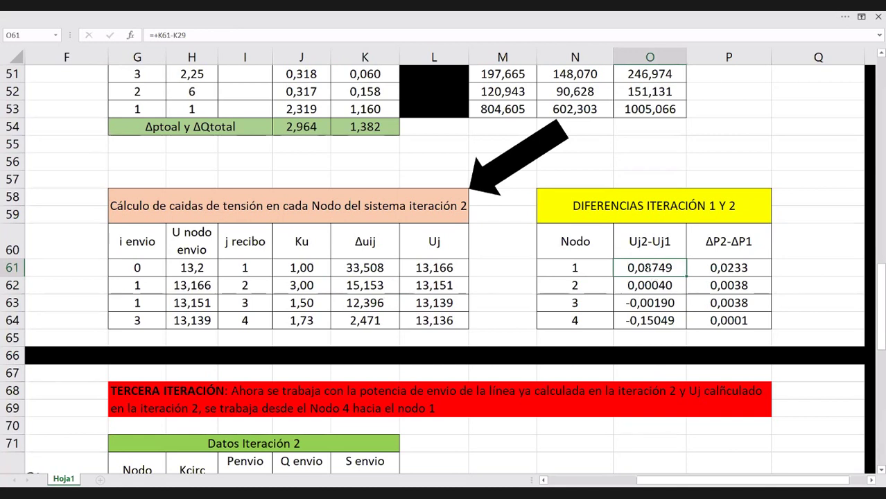
{"action": "double_click", "coordinate": [649, 268]}
{"action": "key", "text": "Escape"}
{"action": "double_click", "coordinate": [649, 268]}
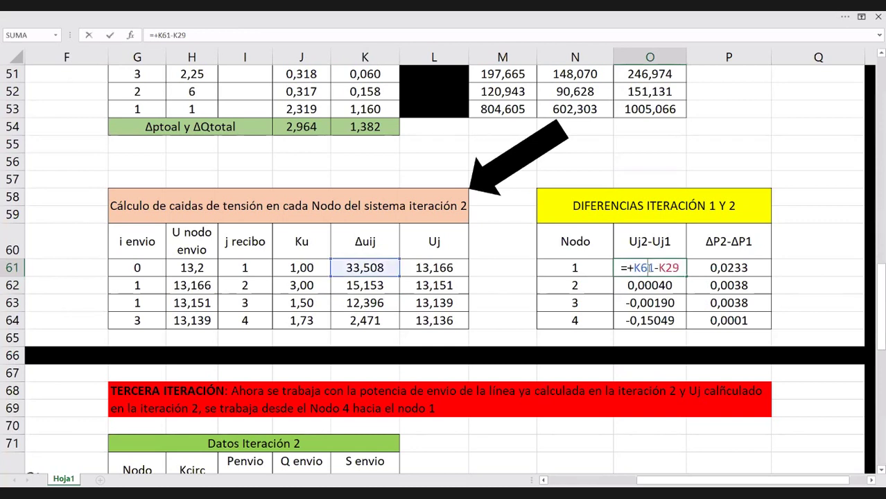
{"action": "key", "text": "Escape"}
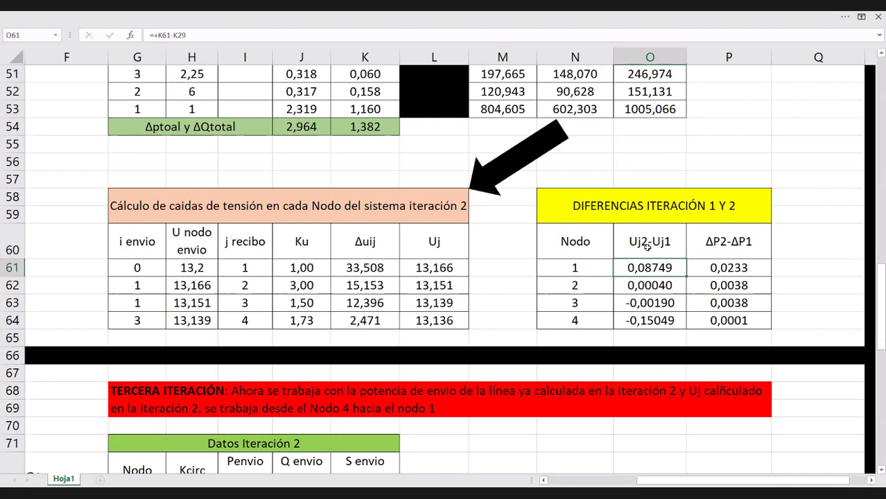
- Inspect the node 1 ΔP2-ΔP1 formula in P61 and trace its reference to J53, leaving it unedited
{"action": "left_click", "coordinate": [736, 269]}
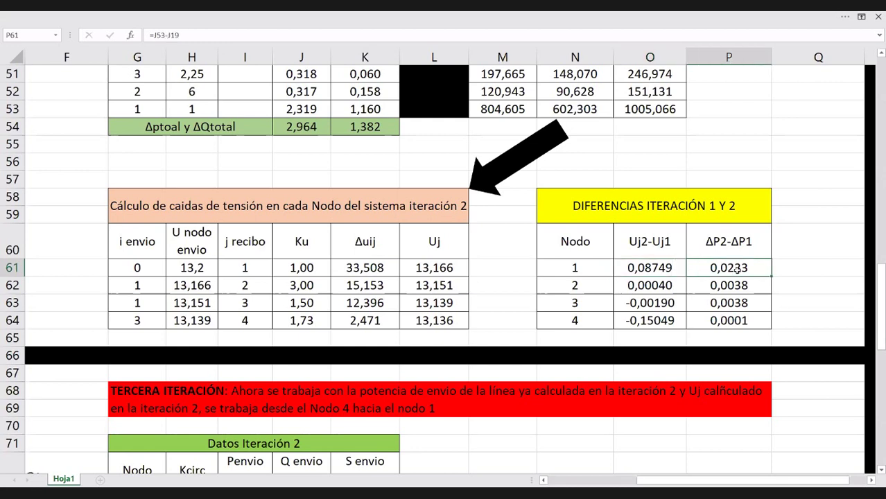
{"action": "double_click", "coordinate": [736, 268]}
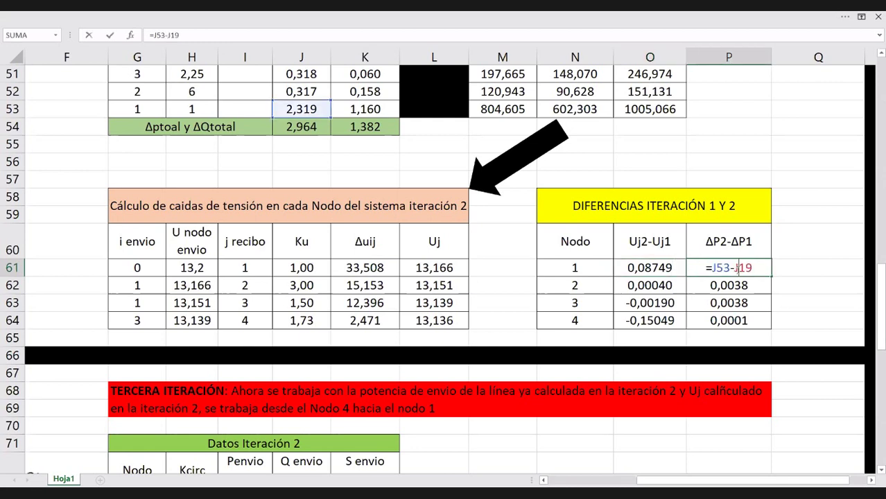
{"action": "key", "text": "Escape"}
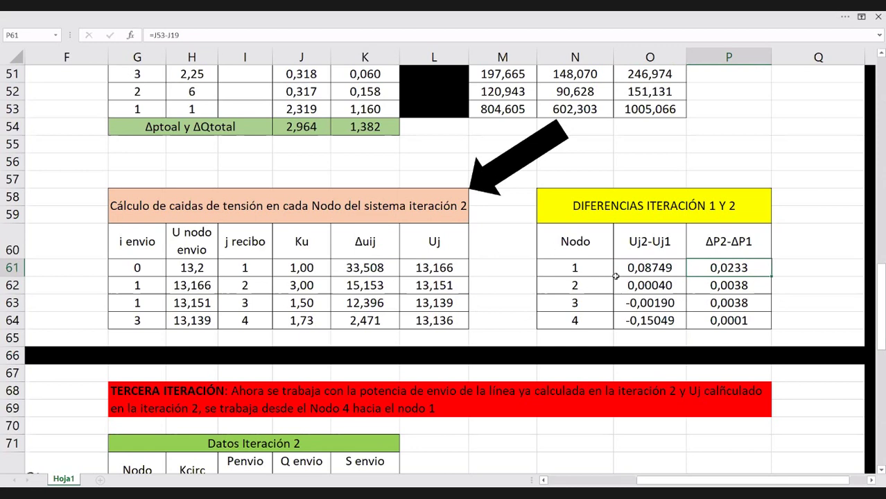
- Go to the TERCERA ITERACIÓN section and review its instructions and the Datos Iteración 2 table
{"action": "scroll", "coordinate": [615, 276], "scroll_direction": "down", "scroll_amount": 1}
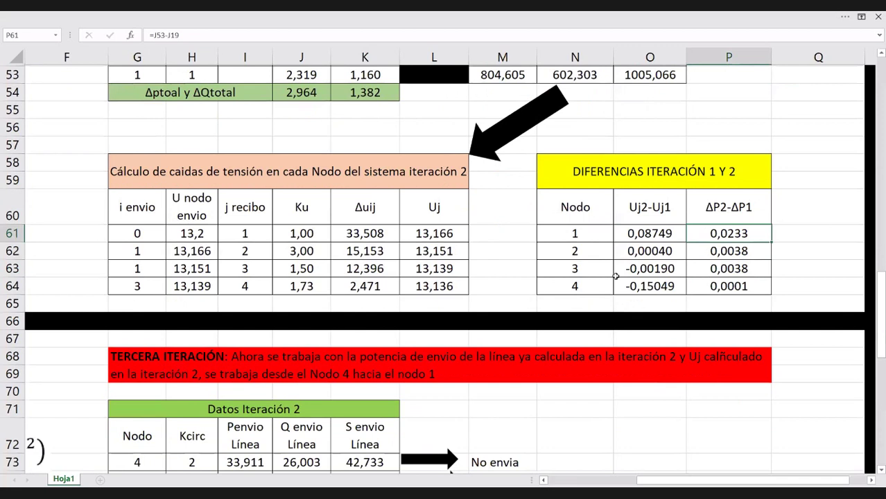
{"action": "scroll", "coordinate": [616, 276], "scroll_direction": "down", "scroll_amount": 1}
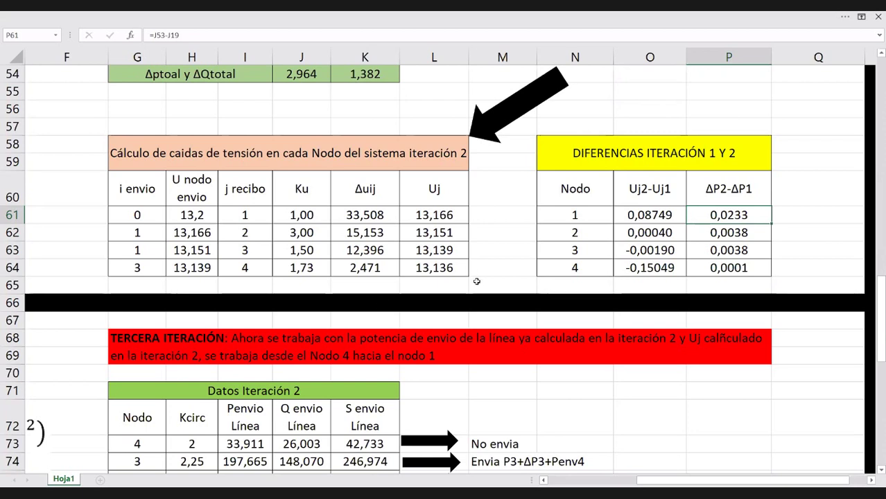
{"action": "scroll", "coordinate": [475, 278], "scroll_direction": "down", "scroll_amount": 1}
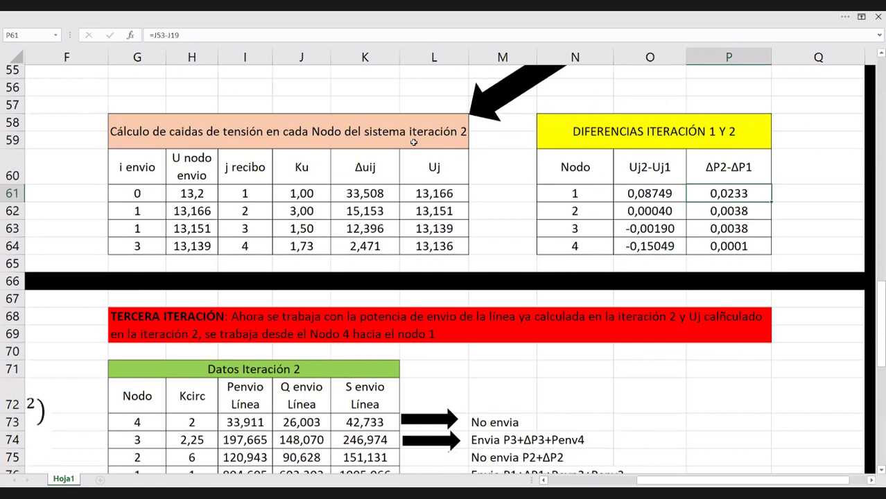
{"action": "scroll", "coordinate": [413, 142], "scroll_direction": "down", "scroll_amount": 2}
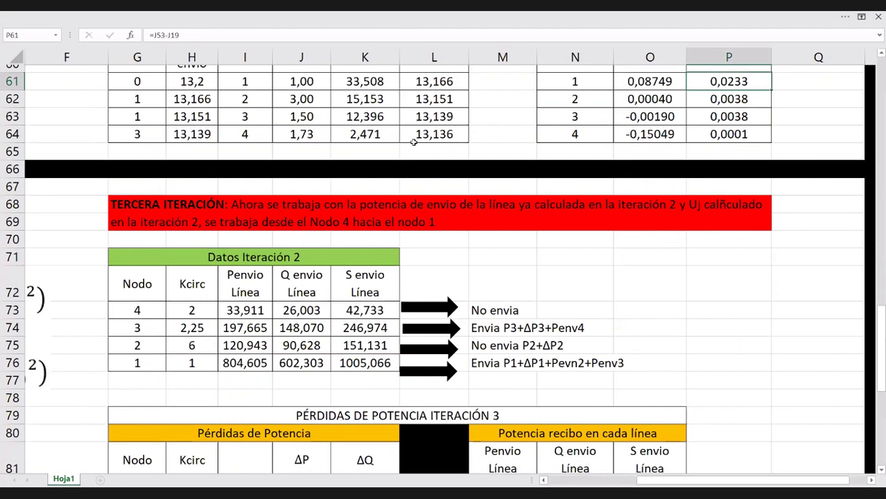
{"action": "scroll", "coordinate": [413, 142], "scroll_direction": "down", "scroll_amount": 1}
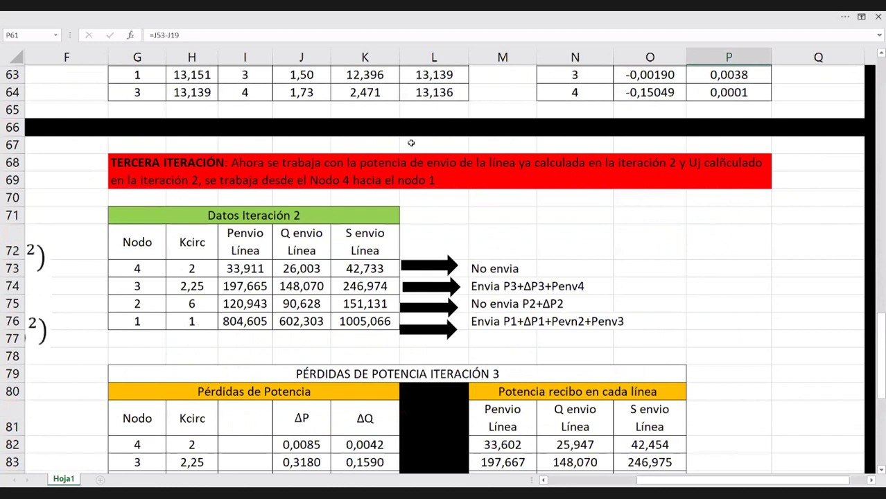
{"action": "scroll", "coordinate": [411, 143], "scroll_direction": "down", "scroll_amount": 1}
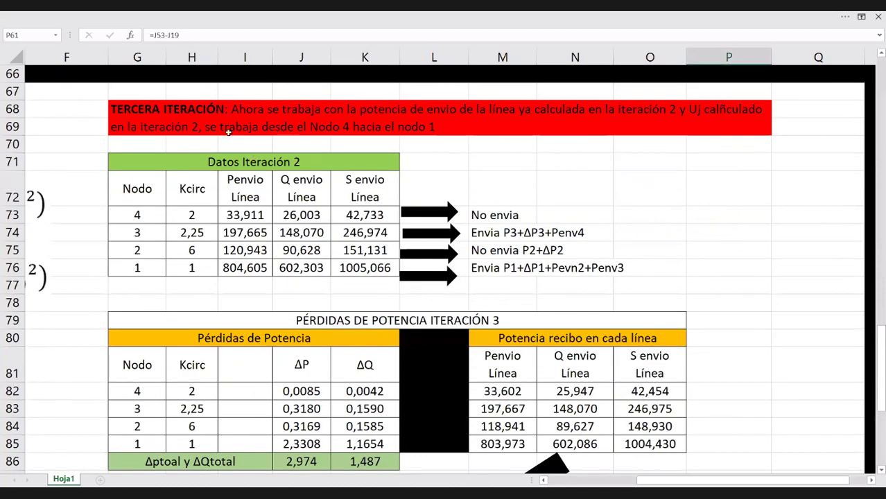
{"action": "scroll", "coordinate": [245, 167], "scroll_direction": "down", "scroll_amount": 1}
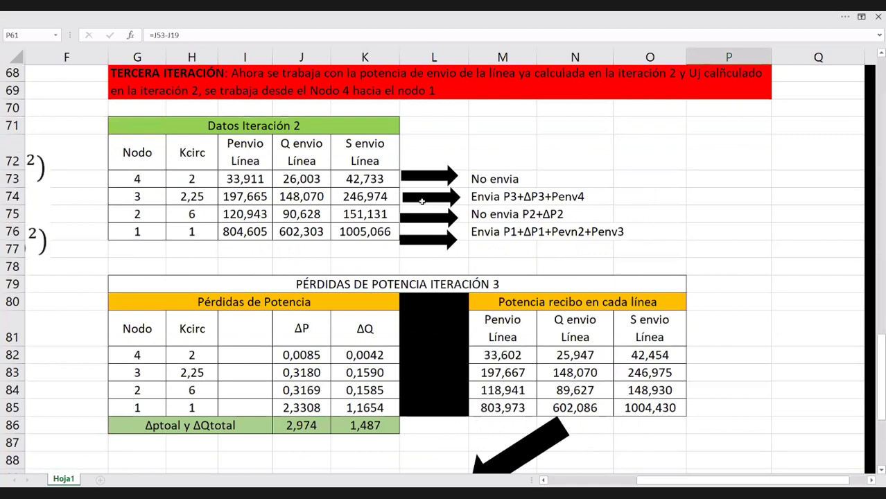
- Examine the node 4 Penvio formula in I73 of Datos Iteración 2 and select the "No envia" note in M73
{"action": "double_click", "coordinate": [245, 179]}
{"action": "scroll", "coordinate": [562, 182], "scroll_direction": "down", "scroll_amount": 1}
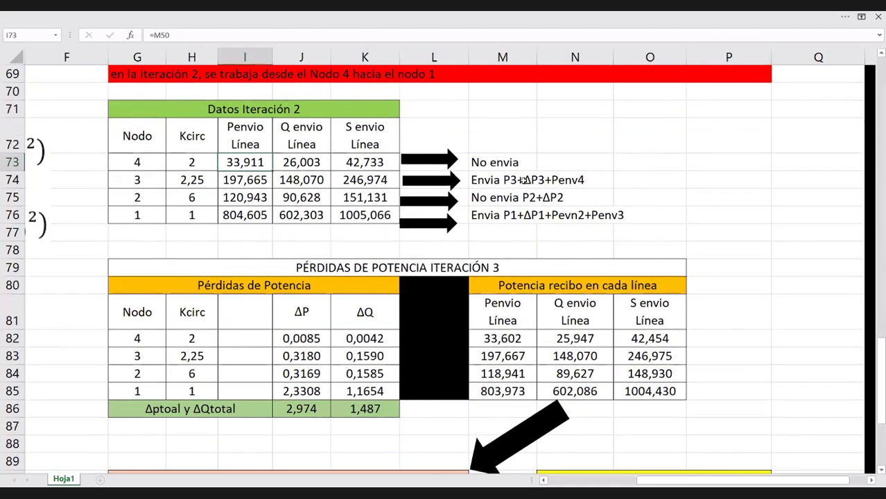
{"action": "scroll", "coordinate": [515, 247], "scroll_direction": "up", "scroll_amount": 3}
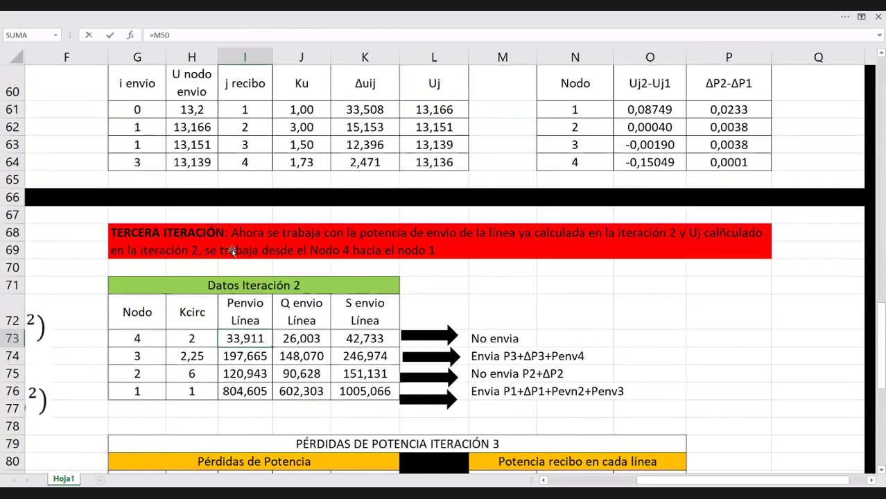
{"action": "scroll", "coordinate": [477, 233], "scroll_direction": "up", "scroll_amount": 2}
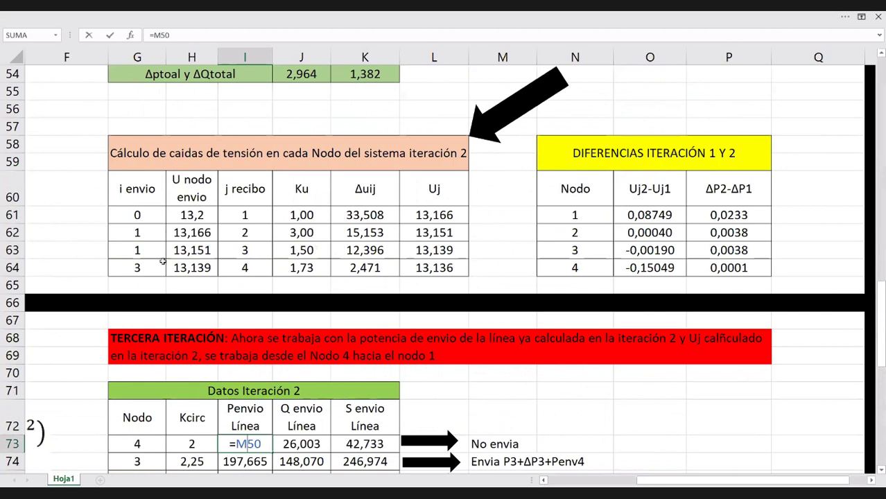
{"action": "scroll", "coordinate": [161, 261], "scroll_direction": "down", "scroll_amount": 4}
{"action": "left_click", "coordinate": [510, 235]}
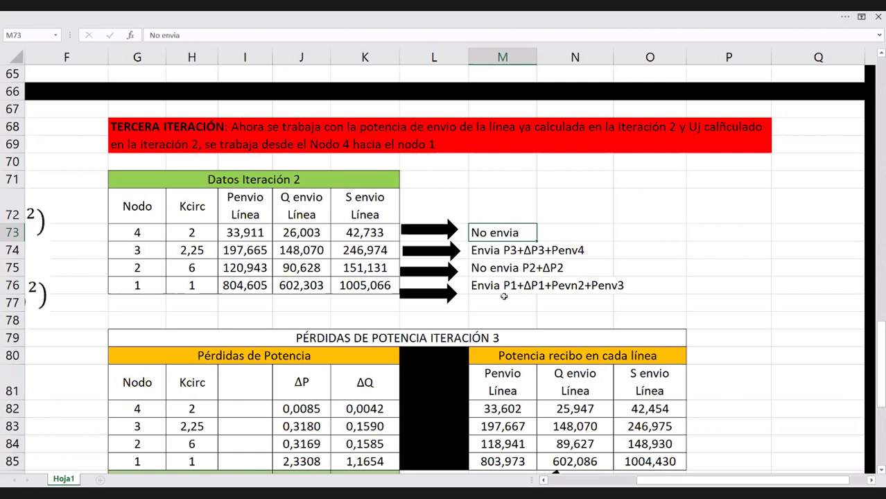
- Trace the iteration 3 ΔP formula for node 4 in J82 to Uj in L64, and inspect the ΔQ total in K86
{"action": "scroll", "coordinate": [546, 285], "scroll_direction": "down", "scroll_amount": 1}
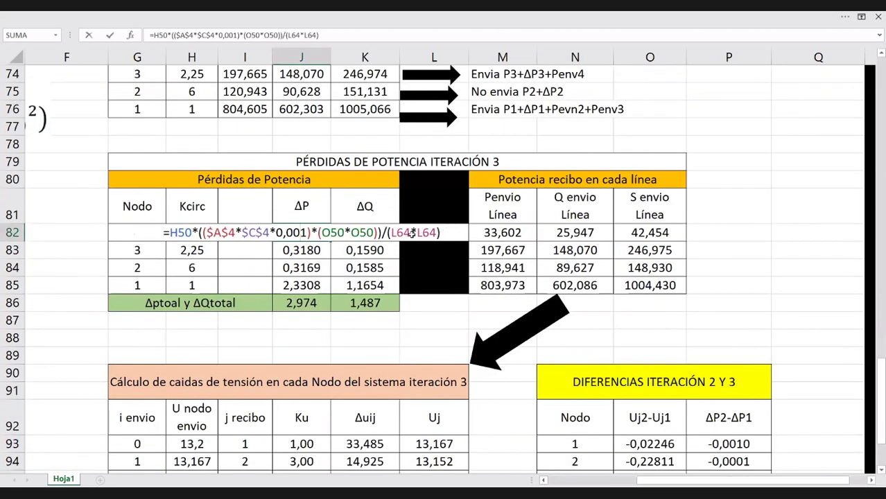
{"action": "scroll", "coordinate": [412, 234], "scroll_direction": "up", "scroll_amount": 2}
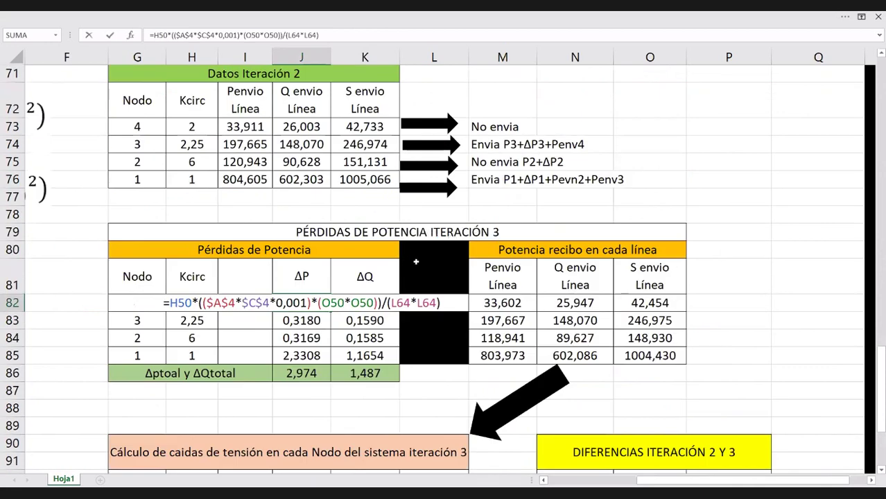
{"action": "scroll", "coordinate": [428, 237], "scroll_direction": "up", "scroll_amount": 5}
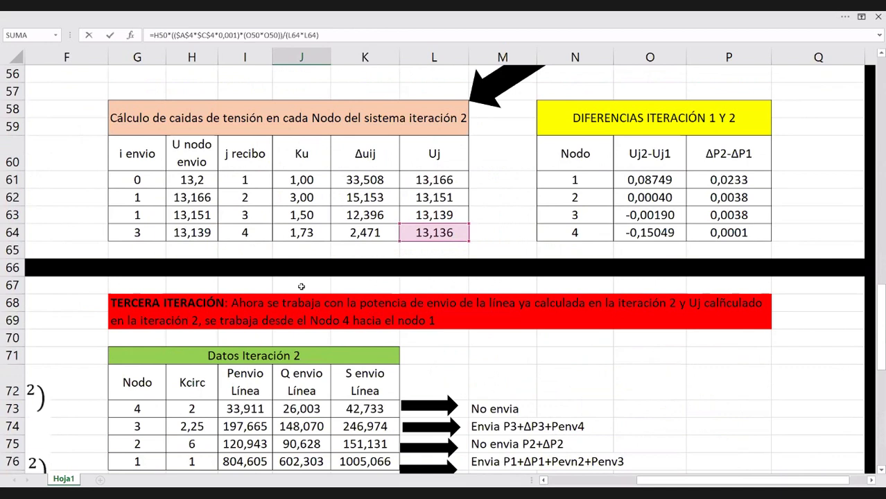
{"action": "scroll", "coordinate": [325, 292], "scroll_direction": "down", "scroll_amount": 2}
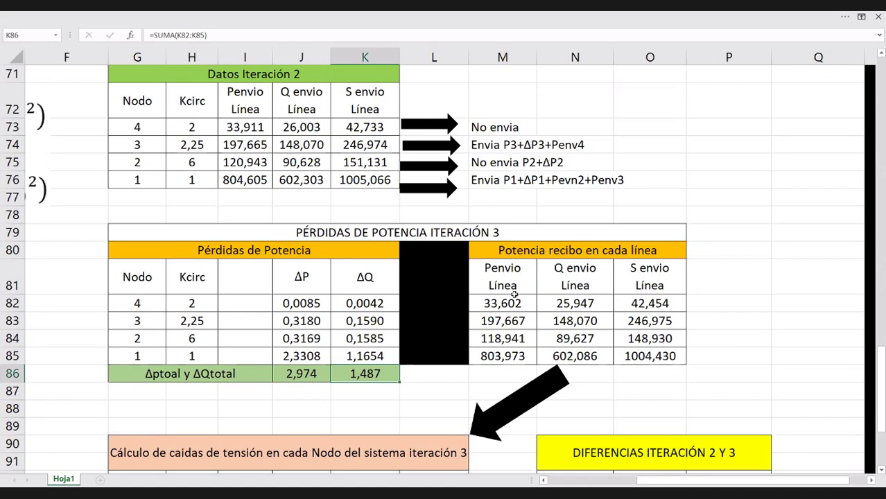
- Go to the iteration 3 voltage-drop table and inspect U nodo envio, Δuij and Uj for receiving node 1 in H93, K93 and L93
{"action": "scroll", "coordinate": [284, 328], "scroll_direction": "down", "scroll_amount": 1}
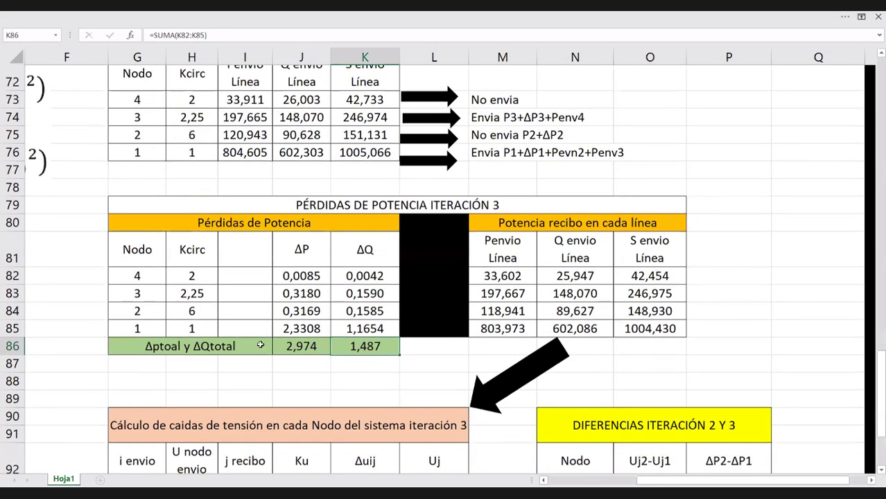
{"action": "scroll", "coordinate": [268, 368], "scroll_direction": "down", "scroll_amount": 3}
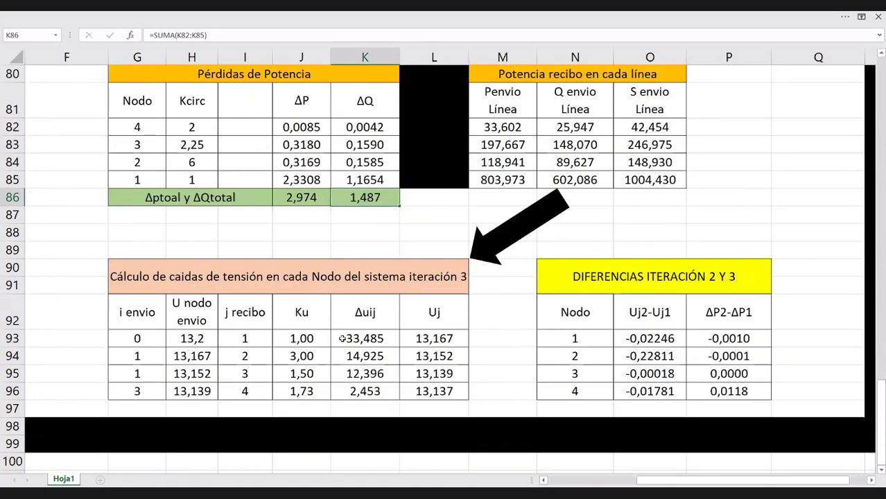
{"action": "left_click", "coordinate": [185, 338]}
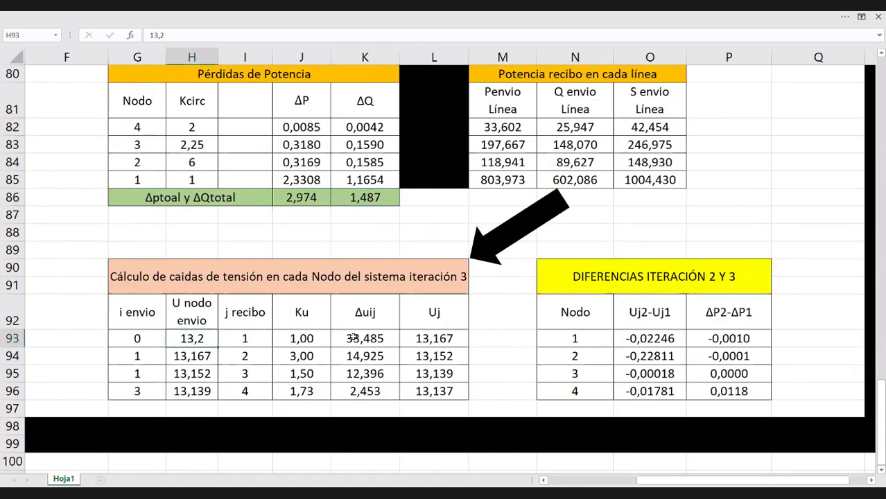
{"action": "left_click", "coordinate": [354, 337]}
{"action": "key", "text": "F2"}
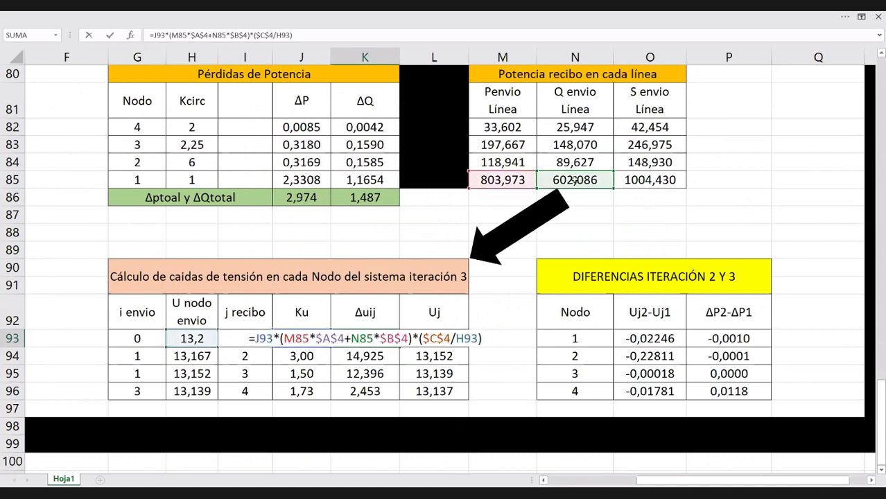
{"action": "key", "text": "Escape"}
{"action": "left_click", "coordinate": [434, 339]}
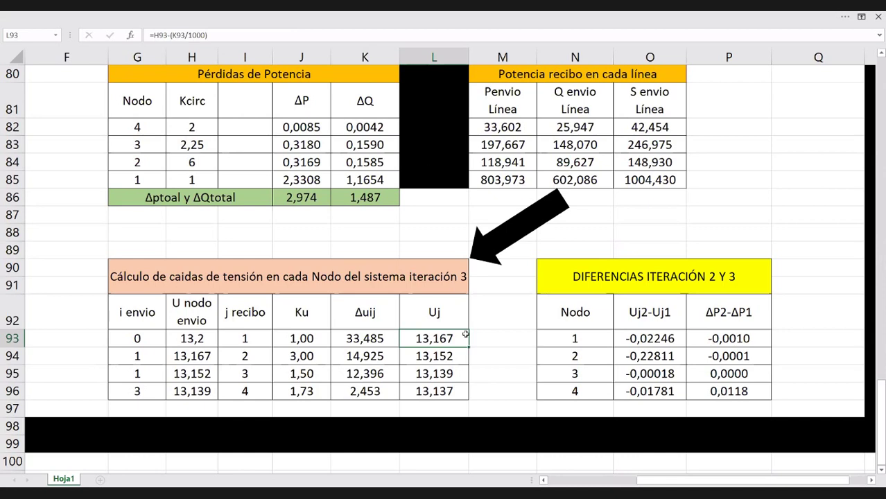
- Inspect the node 1 Uj2-Uj1 formula in O93 of DIFERENCIAS ITERACIÓN 2 Y 3 and select the differences in O93:P96
{"action": "left_click", "coordinate": [558, 340]}
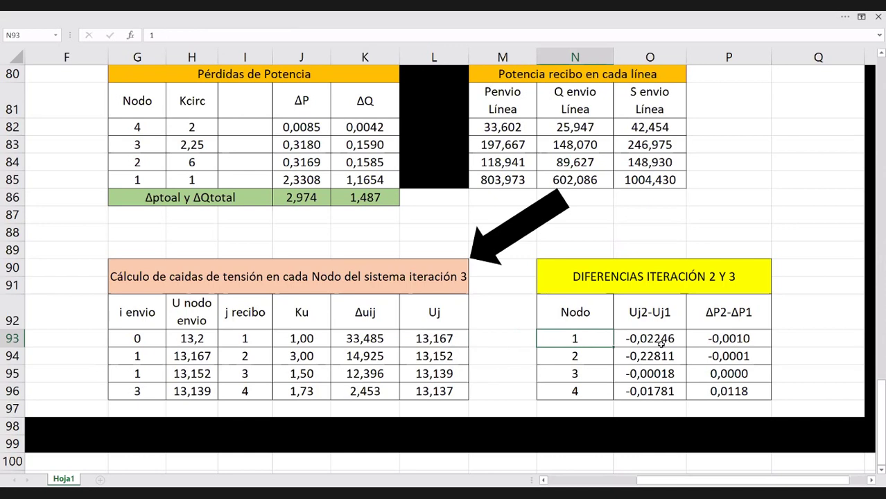
{"action": "left_click", "coordinate": [662, 343]}
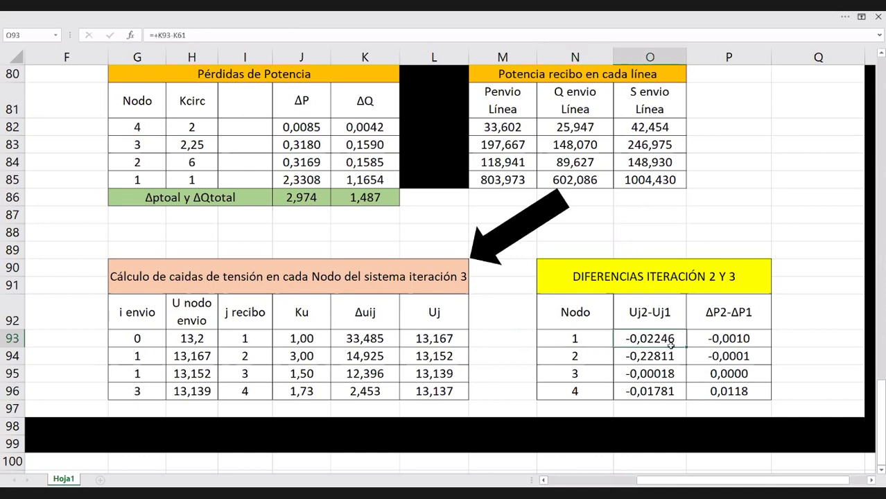
{"action": "key", "text": "ctrl+shift+Right"}
{"action": "key", "text": "ctrl+shift+Down"}
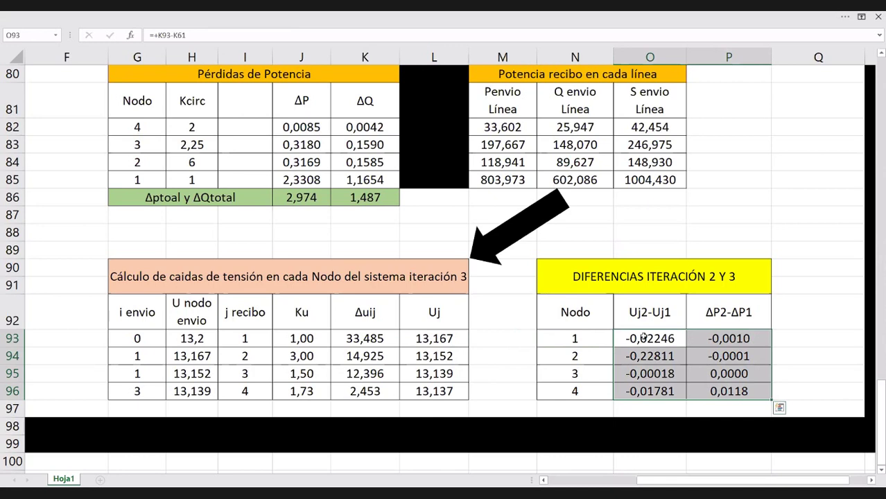
{"action": "left_click", "coordinate": [645, 338]}
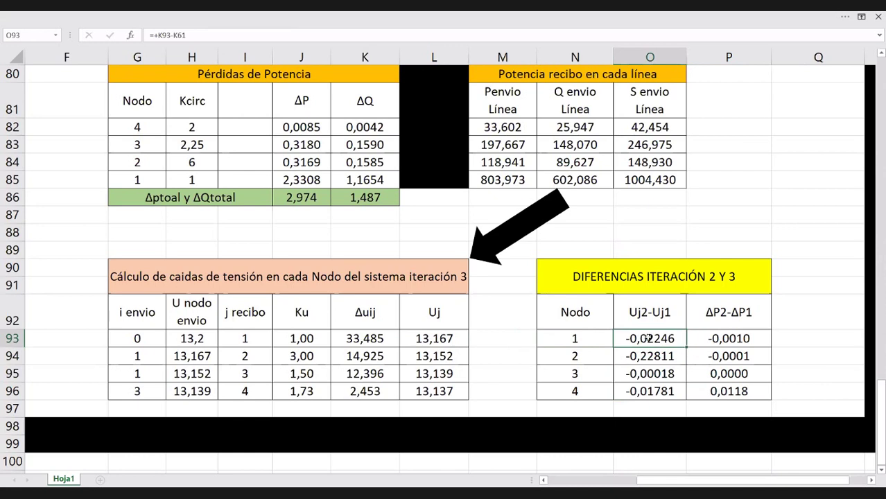
{"action": "double_click", "coordinate": [649, 339]}
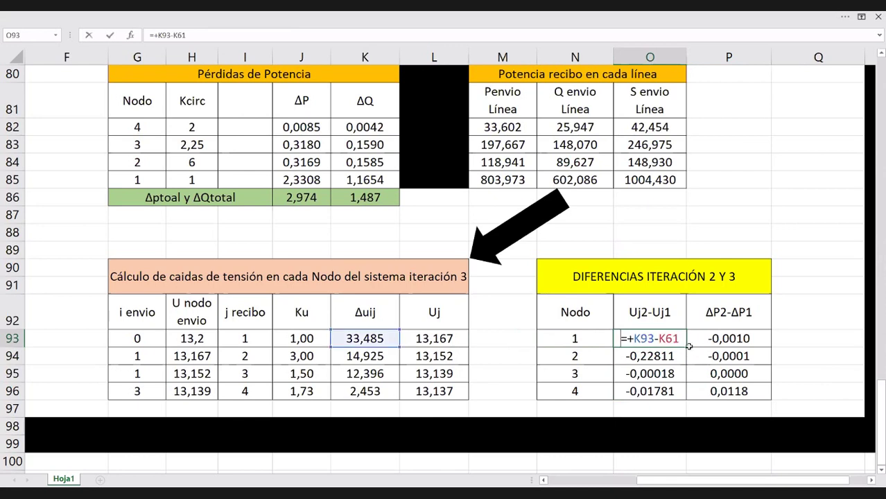
{"action": "key", "text": "Escape"}
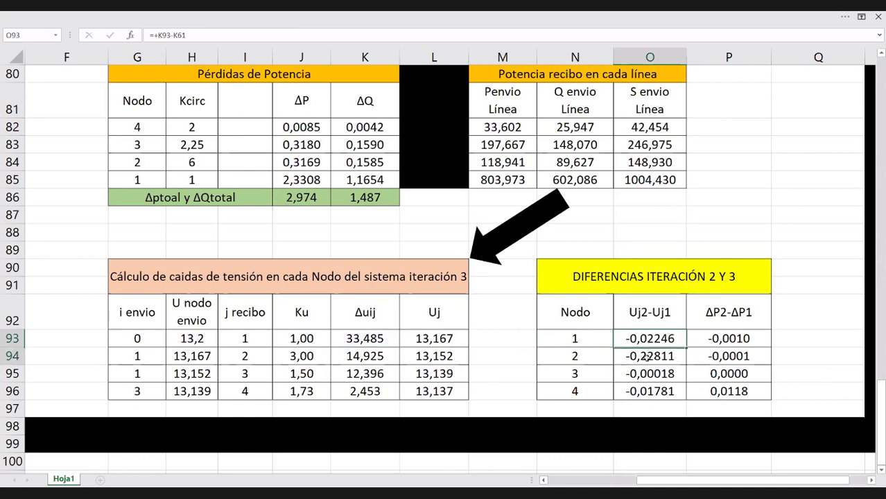
{"action": "left_click_drag", "start_coordinate": [647, 346], "coordinate": [716, 392]}
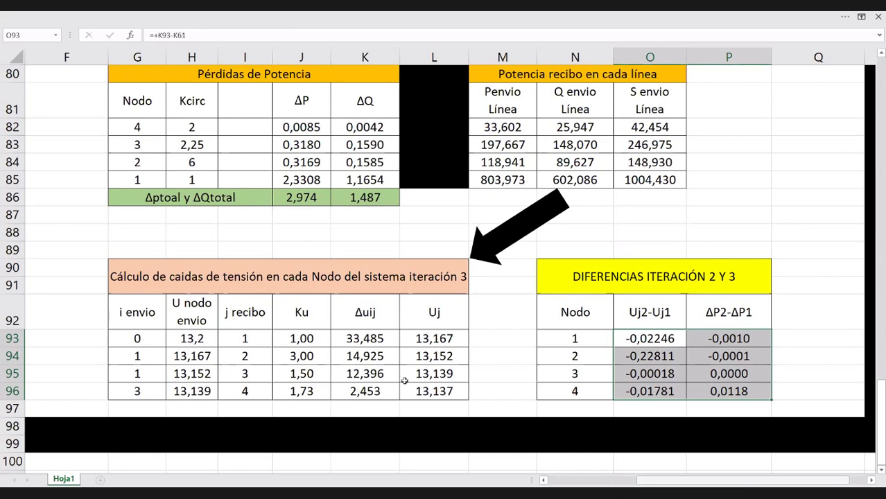
- Return to the start of the sheet and review the system data, MATRIZ TOPOLÓGICA and the PRIMERA ITERACIÓN loss and voltage-drop tables
{"action": "scroll", "coordinate": [405, 381], "scroll_direction": "left", "scroll_amount": 5}
{"action": "scroll", "coordinate": [527, 319], "scroll_direction": "up", "scroll_amount": 1}
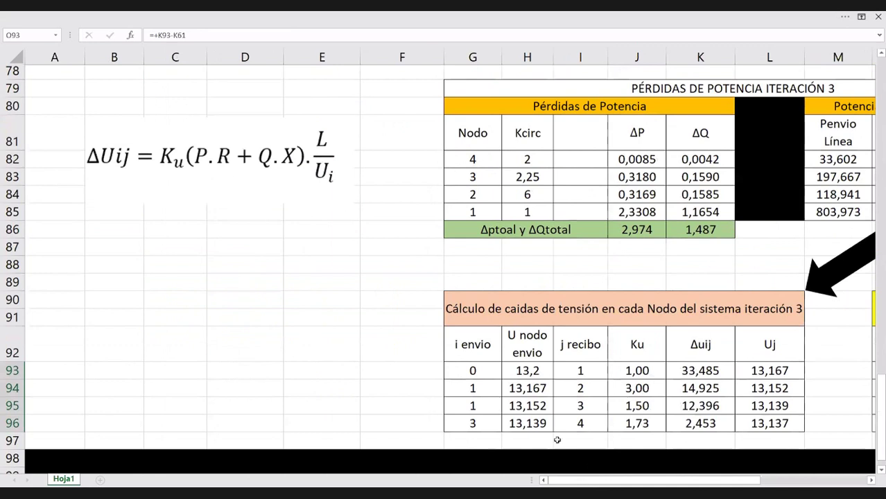
{"action": "scroll", "coordinate": [624, 472], "scroll_direction": "up", "scroll_amount": 9}
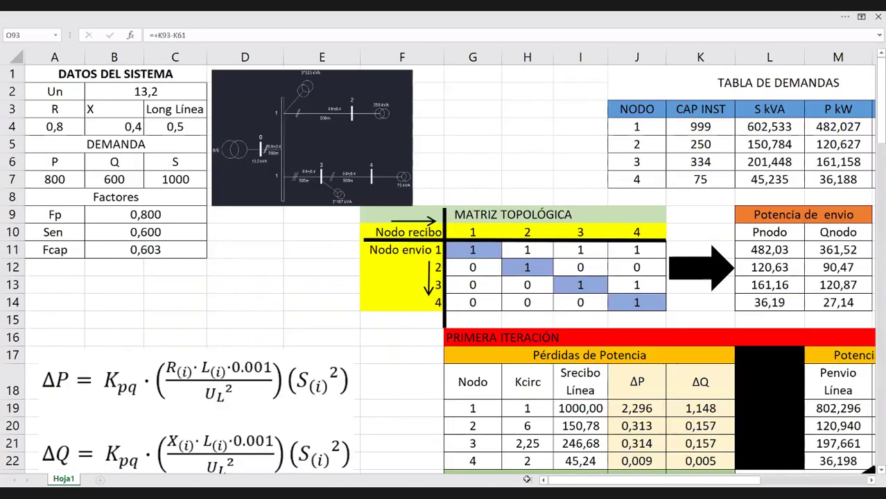
{"action": "scroll", "coordinate": [500, 388], "scroll_direction": "up", "scroll_amount": 16}
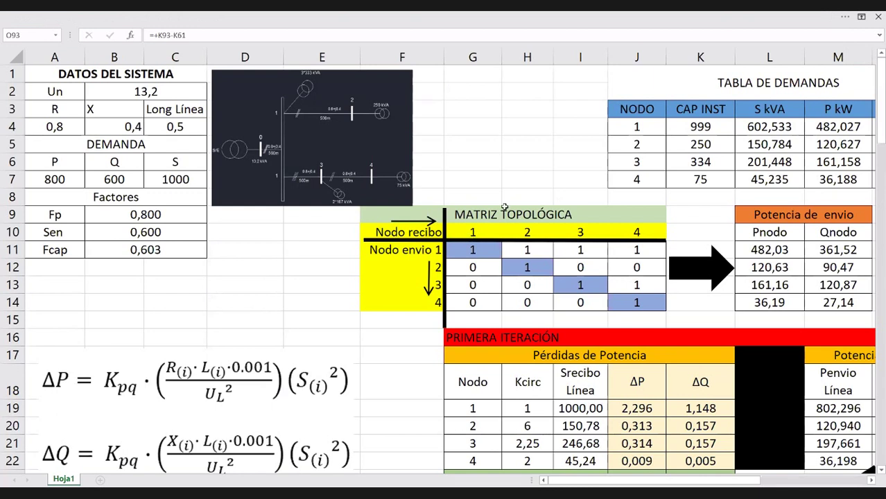
{"action": "scroll", "coordinate": [505, 206], "scroll_direction": "down", "scroll_amount": 1}
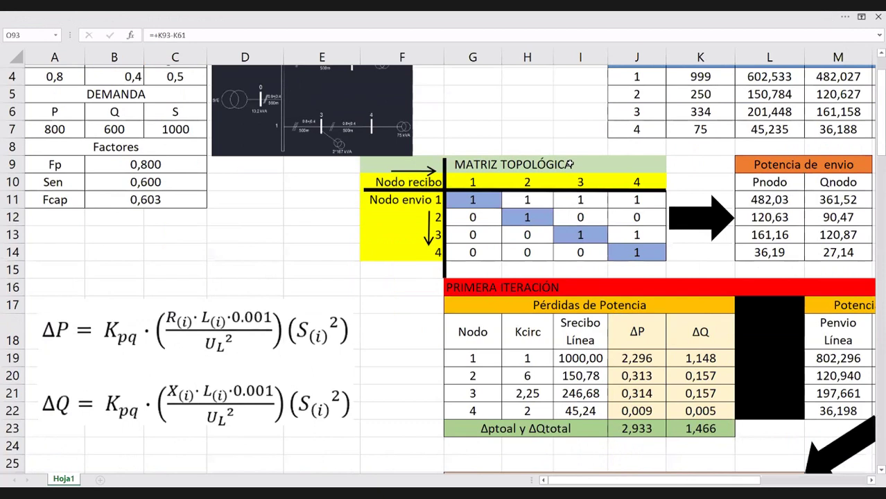
{"action": "scroll", "coordinate": [570, 164], "scroll_direction": "down", "scroll_amount": 3}
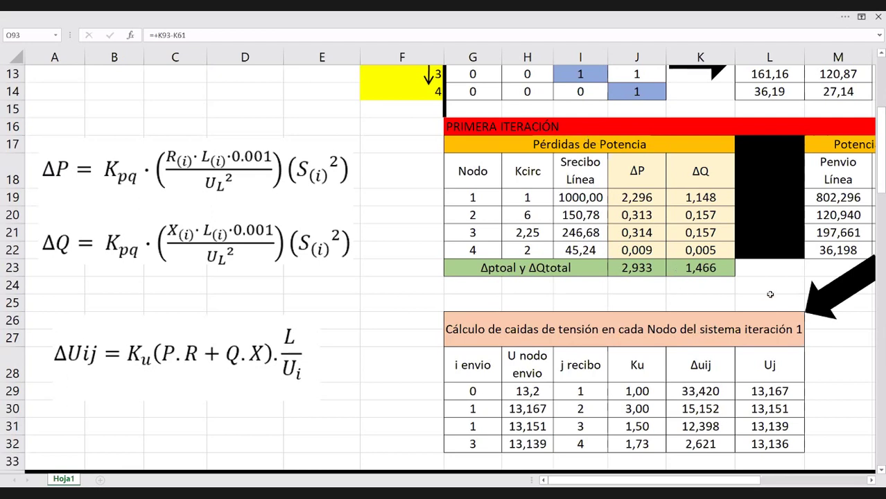
{"action": "scroll", "coordinate": [769, 295], "scroll_direction": "down", "scroll_amount": 1}
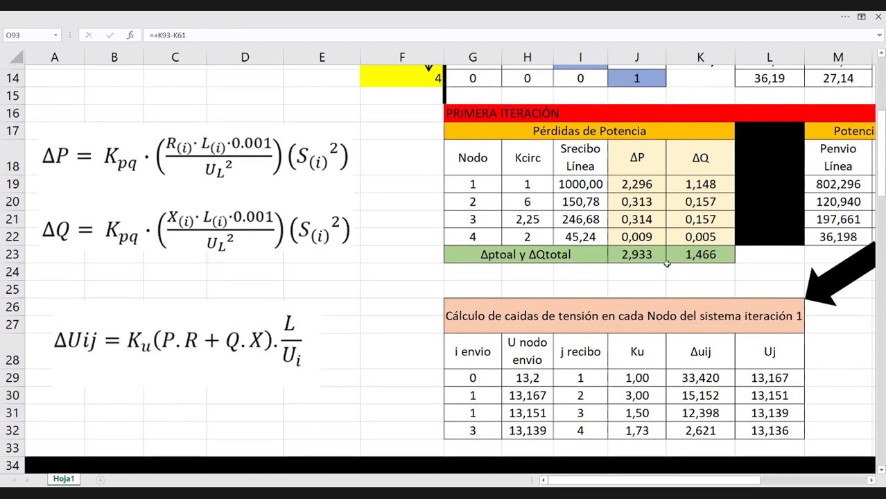
{"action": "scroll", "coordinate": [686, 185], "scroll_direction": "down", "scroll_amount": 1}
{"action": "scroll", "coordinate": [700, 139], "scroll_direction": "up", "scroll_amount": 5}
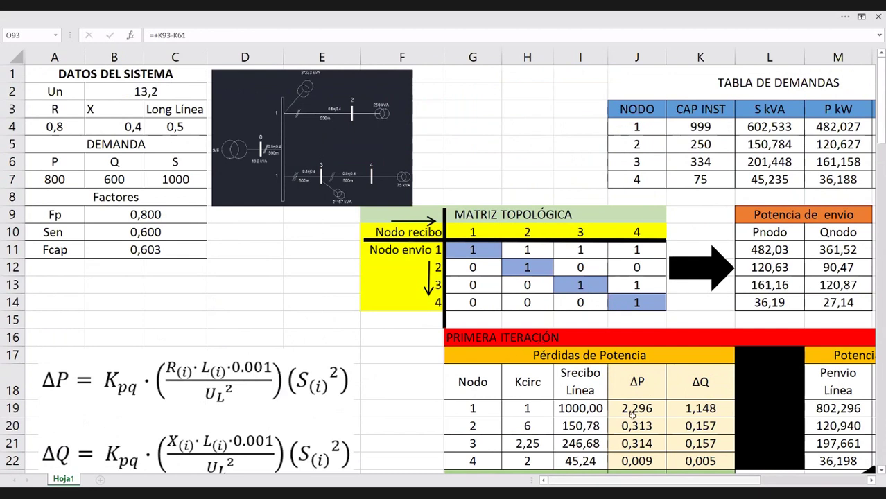
- Review the TABLA DE DEMANDAS, the SEGUNDA ITERACIÓN tables and DIFERENCIAS ITERACIÓN 1 Y 2, ending at an overview of the first iteration
{"action": "scroll", "coordinate": [619, 425], "scroll_direction": "right", "scroll_amount": 3}
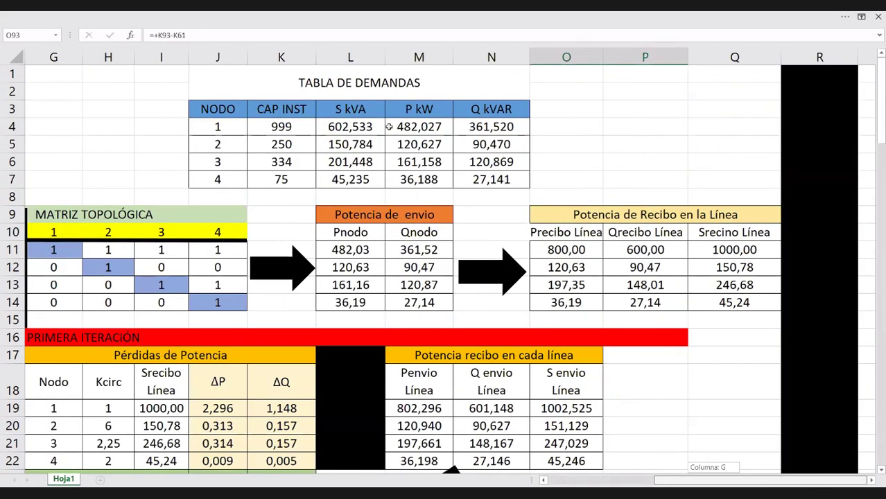
{"action": "scroll", "coordinate": [389, 127], "scroll_direction": "down", "scroll_amount": 8}
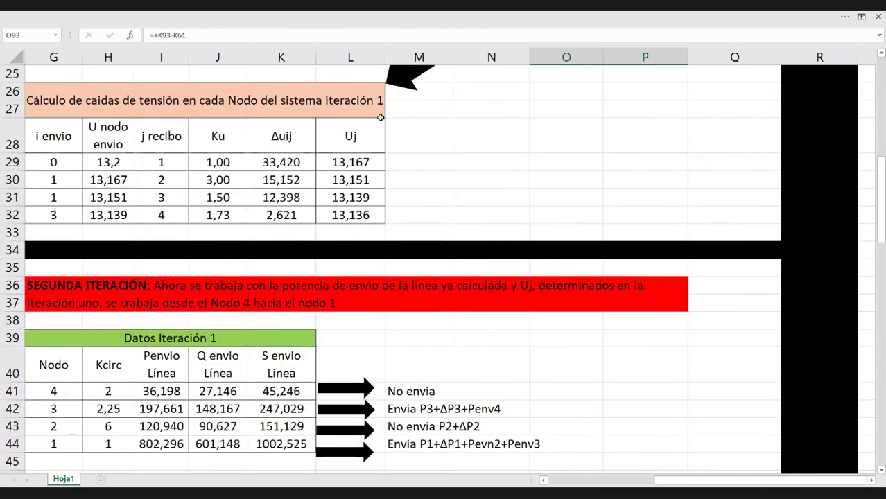
{"action": "scroll", "coordinate": [381, 117], "scroll_direction": "down", "scroll_amount": 1}
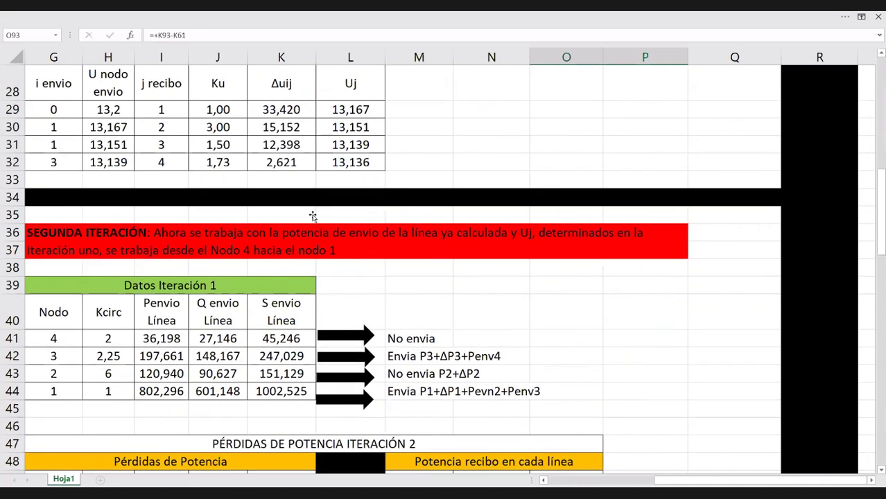
{"action": "scroll", "coordinate": [427, 231], "scroll_direction": "down", "scroll_amount": 6}
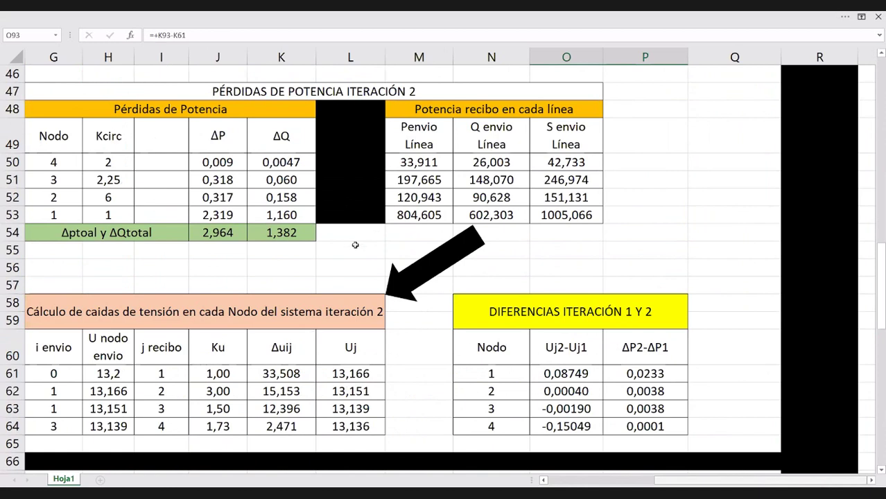
{"action": "scroll", "coordinate": [441, 239], "scroll_direction": "left", "scroll_amount": 3}
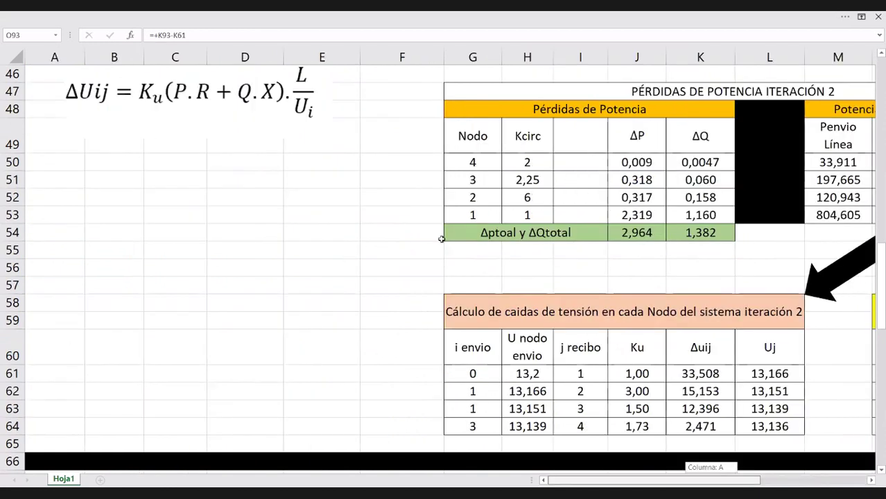
{"action": "scroll", "coordinate": [735, 210], "scroll_direction": "down", "scroll_amount": 1, "text": "ctrl"}
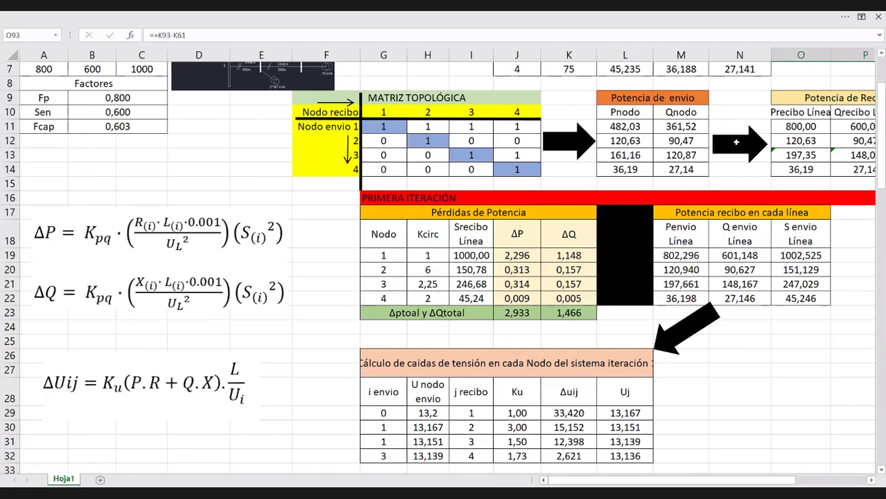
{"action": "scroll", "coordinate": [736, 143], "scroll_direction": "up", "scroll_amount": 2}
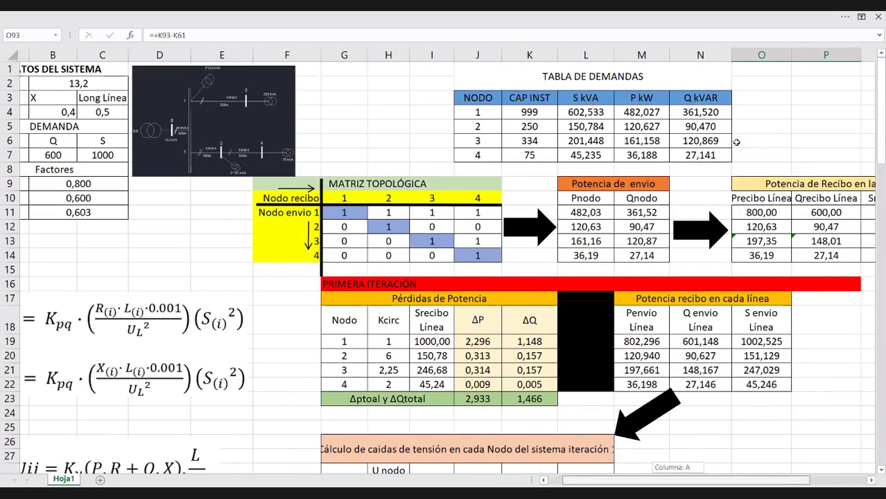
{"action": "scroll", "coordinate": [736, 142], "scroll_direction": "right", "scroll_amount": 1}
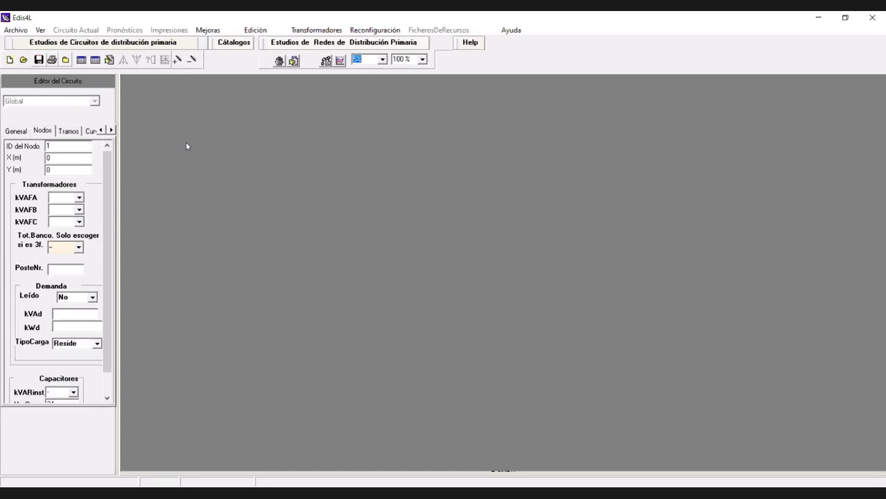
{"action": "left_click", "coordinate": [14, 30]}
{"action": "left_click", "coordinate": [22, 44]}
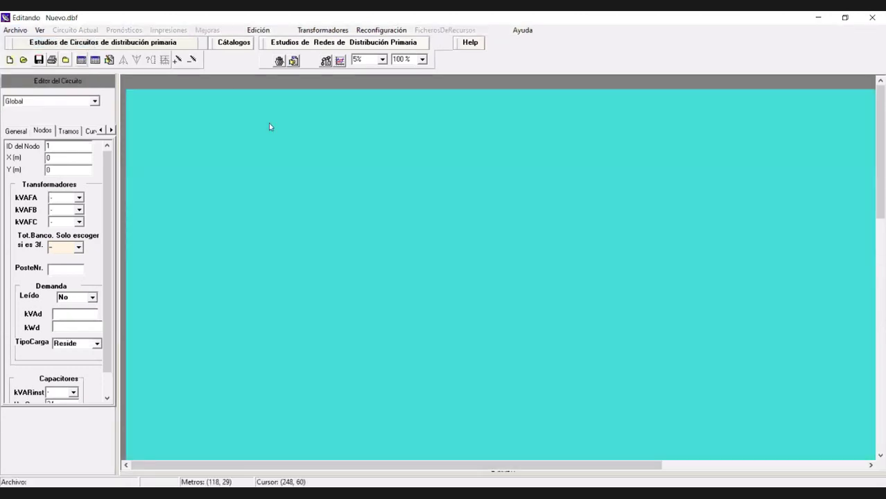
{"action": "left_click", "coordinate": [15, 30]}
{"action": "left_click", "coordinate": [21, 53]}
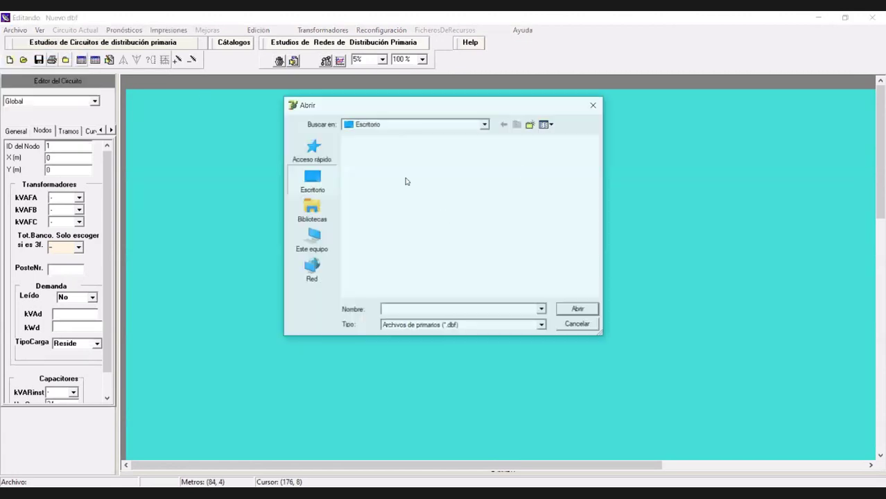
{"action": "scroll", "coordinate": [469, 215], "scroll_direction": "down", "scroll_amount": 10}
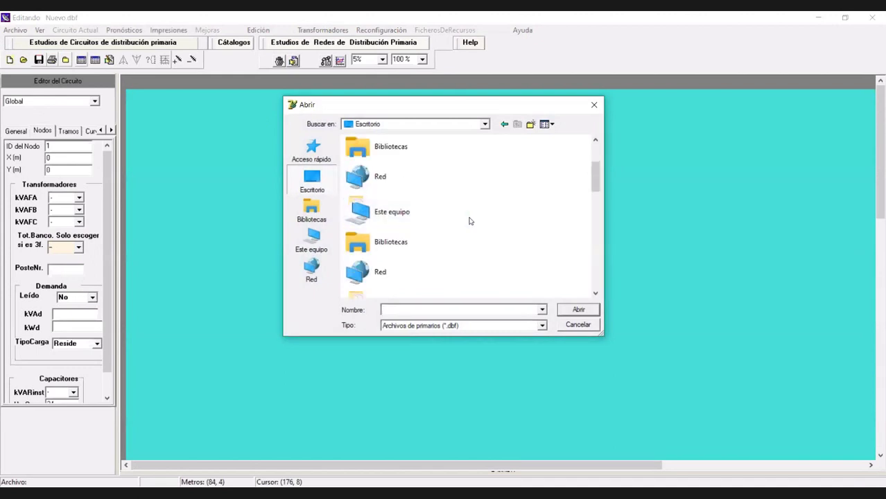
{"action": "left_click", "coordinate": [405, 278]}
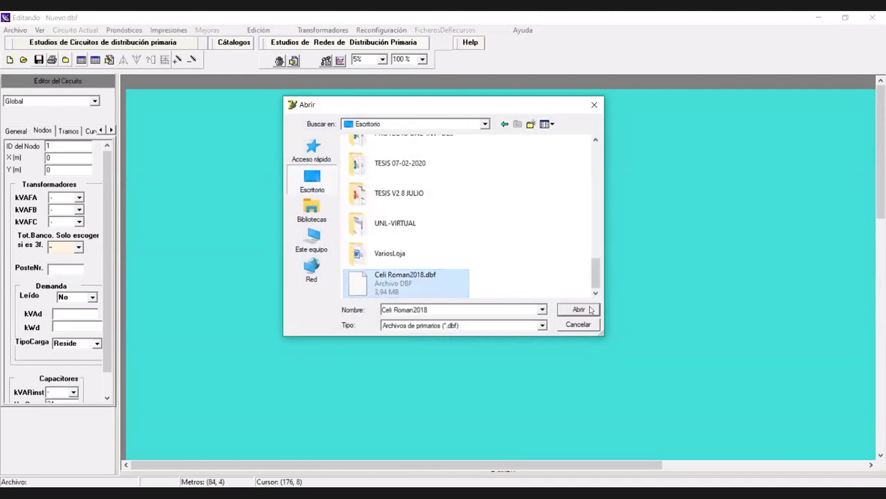
{"action": "left_click", "coordinate": [589, 310]}
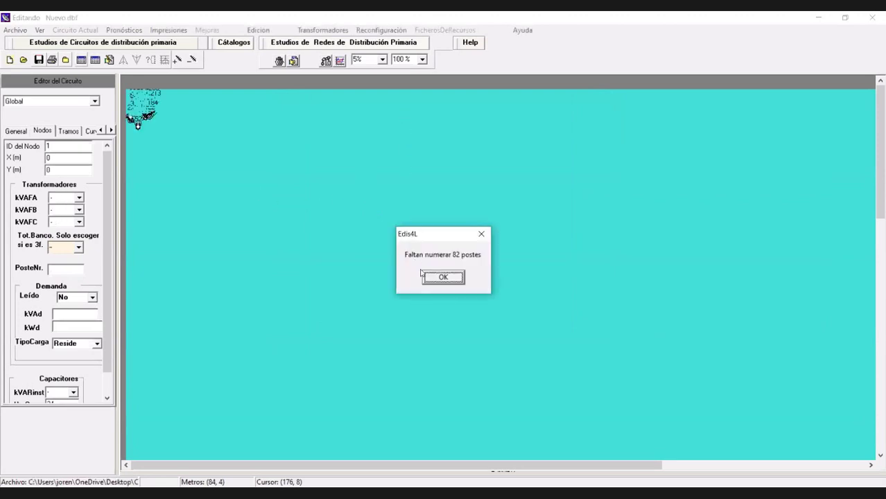
{"action": "left_click", "coordinate": [438, 279]}
- Set the circuit drawing scale to 60% and select node 0 to examine the network diagram from its source
{"action": "left_click", "coordinate": [382, 59]}
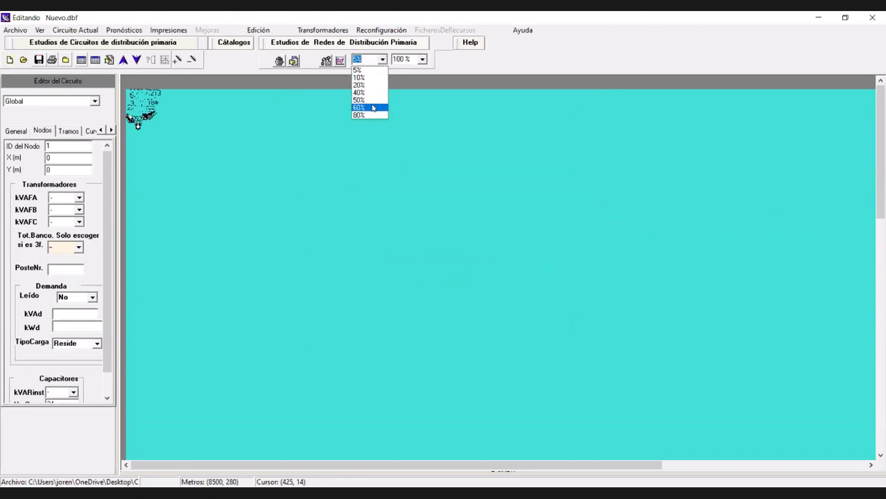
{"action": "left_click", "coordinate": [370, 104]}
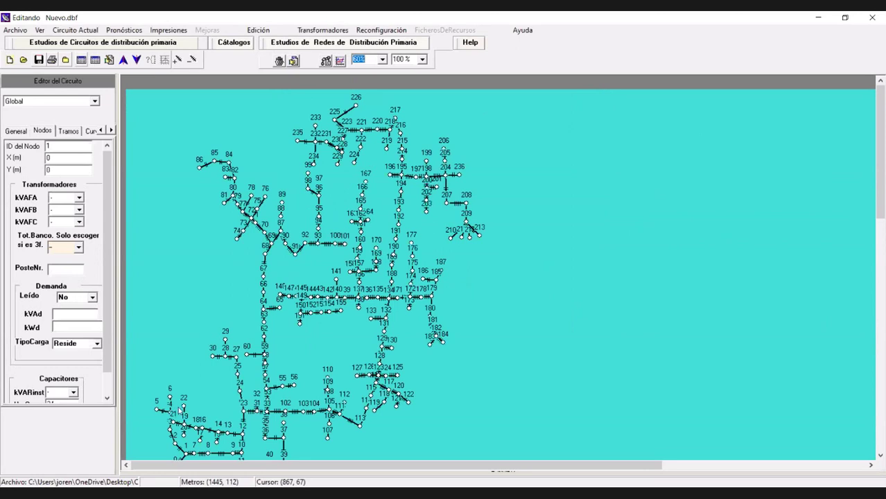
{"action": "scroll", "coordinate": [179, 410], "scroll_direction": "down", "scroll_amount": 2}
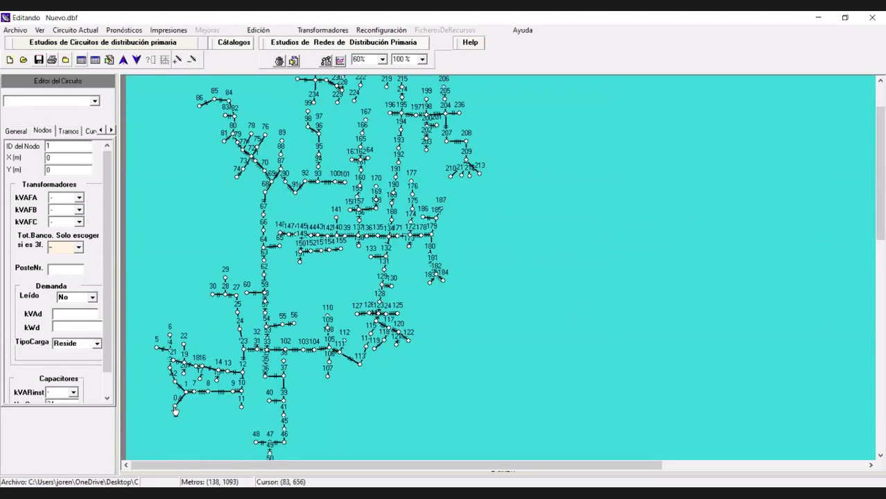
{"action": "left_click", "coordinate": [176, 409]}
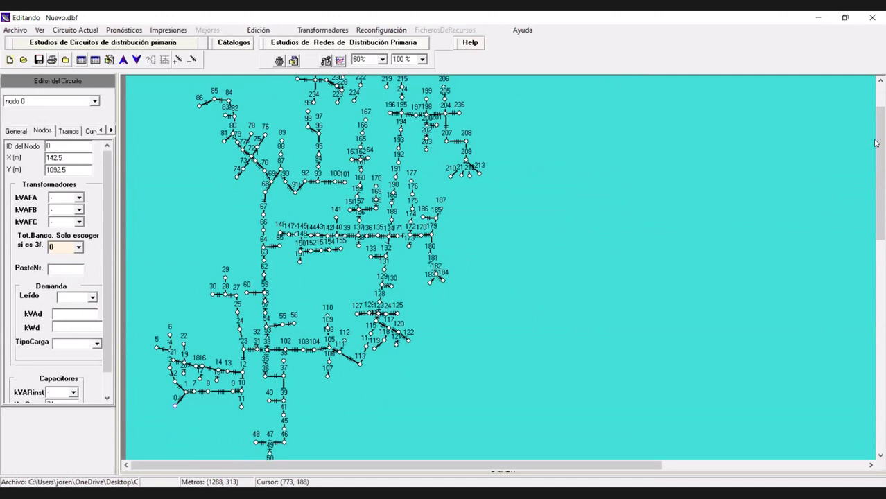
{"action": "left_click_drag", "start_coordinate": [877, 143], "coordinate": [883, 110]}
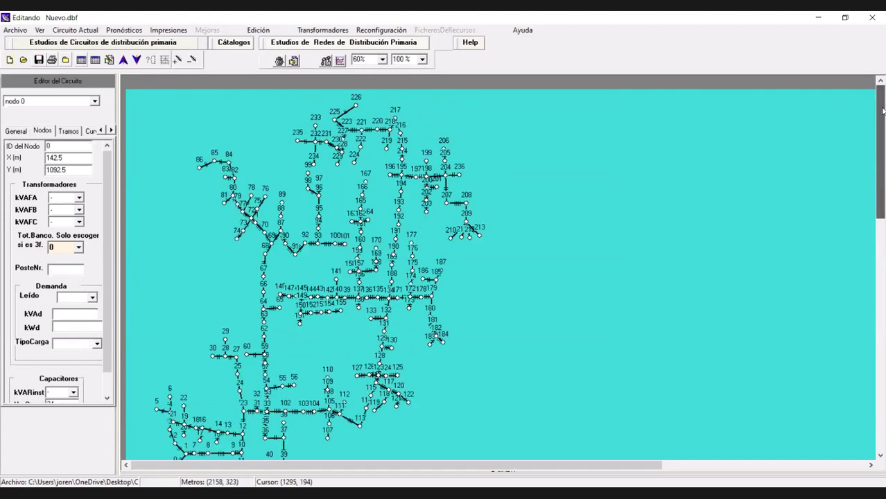
{"action": "left_click_drag", "start_coordinate": [883, 110], "coordinate": [542, 445]}
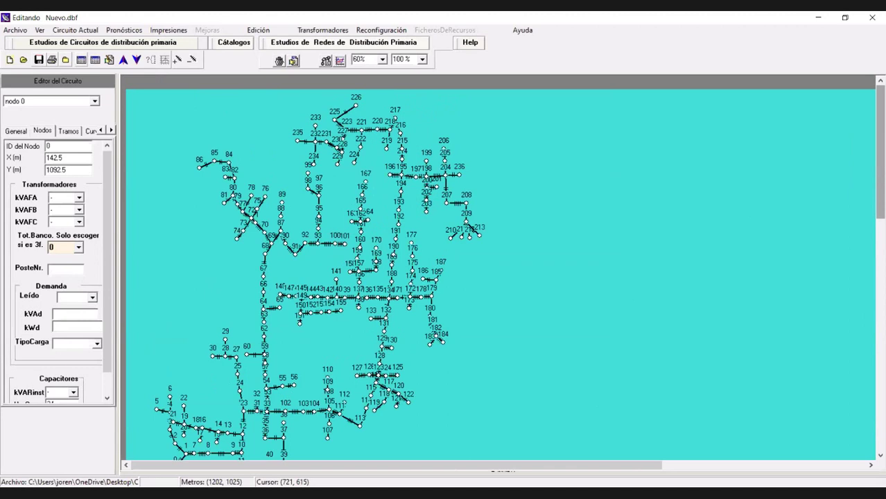
- Switch to the CLASES EVA folder window in File Explorer
{"action": "key", "text": "alt+Tab"}
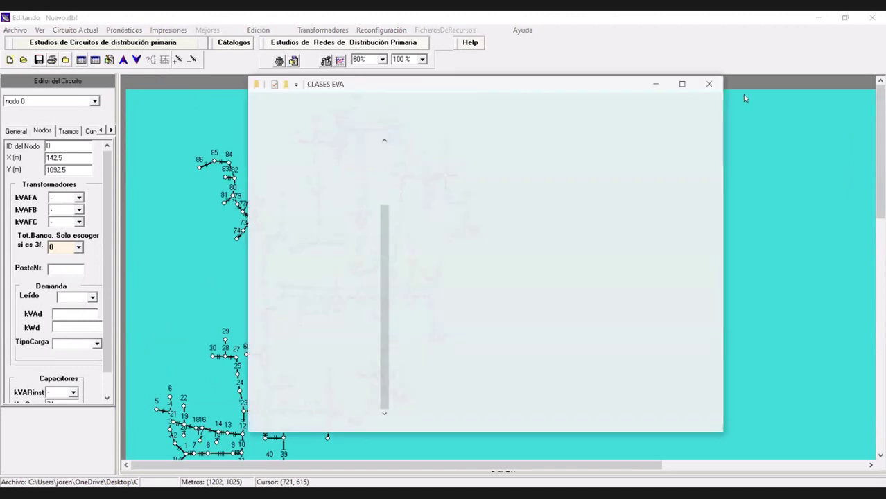
{"action": "left_click", "coordinate": [647, 77]}
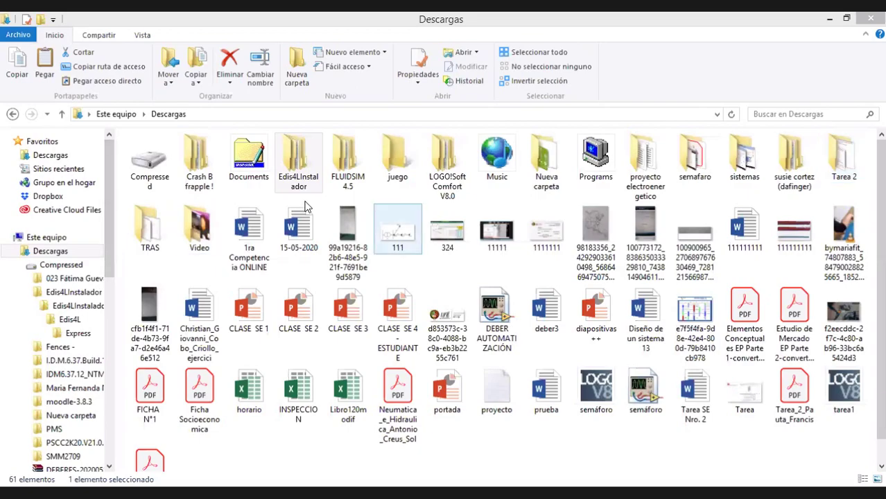
- Open the nested Edis4LInstalador folder inside Descargas and run BDESetup as administrator
{"action": "double_click", "coordinate": [299, 163]}
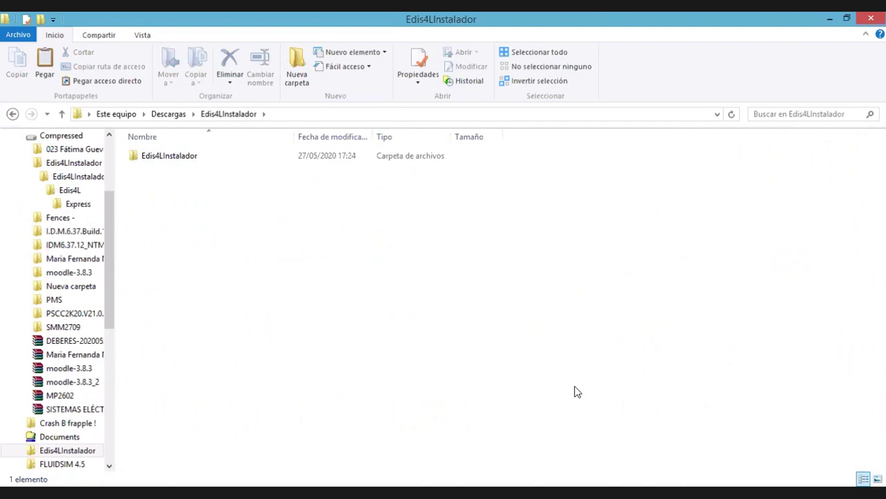
{"action": "double_click", "coordinate": [183, 157]}
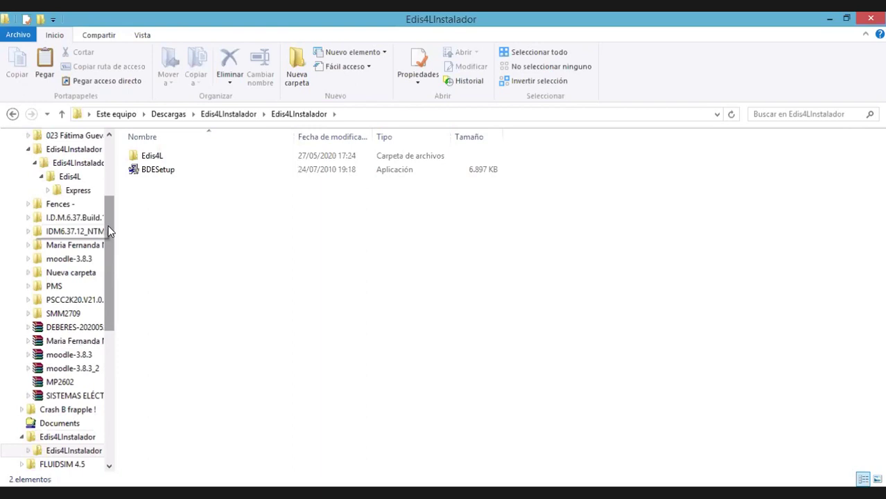
{"action": "left_click_drag", "start_coordinate": [108, 231], "coordinate": [110, 173]}
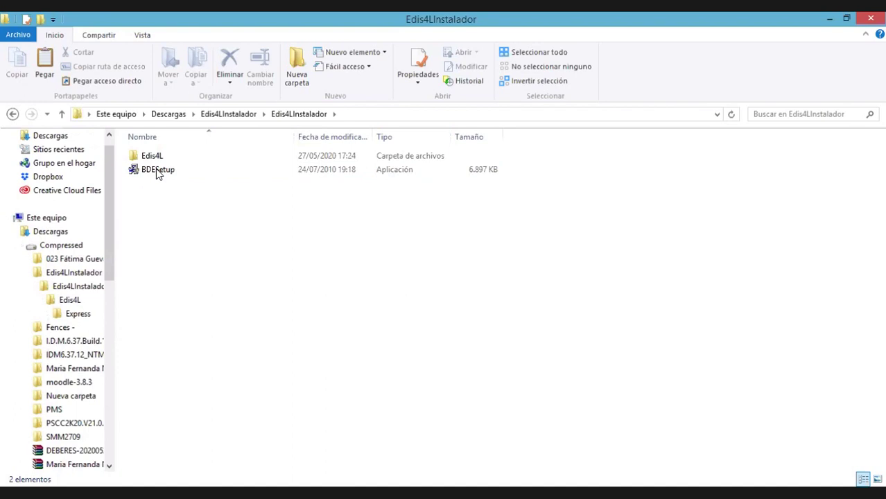
{"action": "left_click", "coordinate": [158, 173]}
{"action": "right_click", "coordinate": [156, 173]}
{"action": "left_click", "coordinate": [186, 177]}
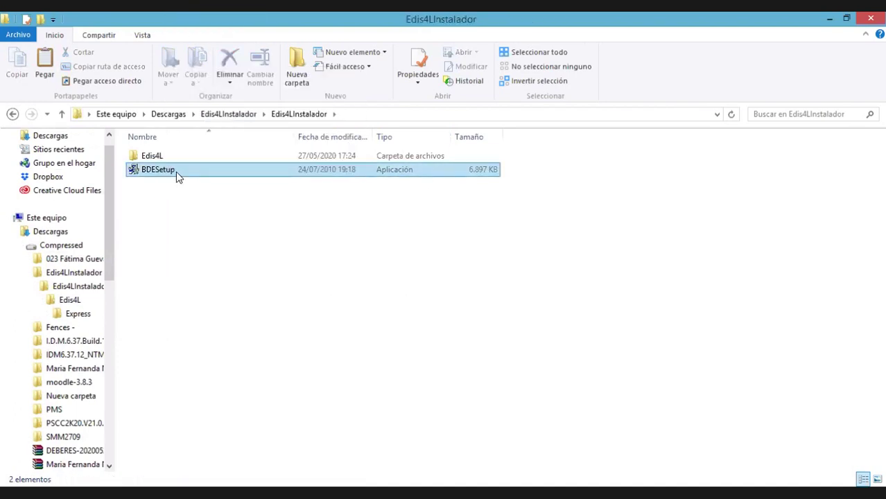
{"action": "right_click", "coordinate": [177, 177]}
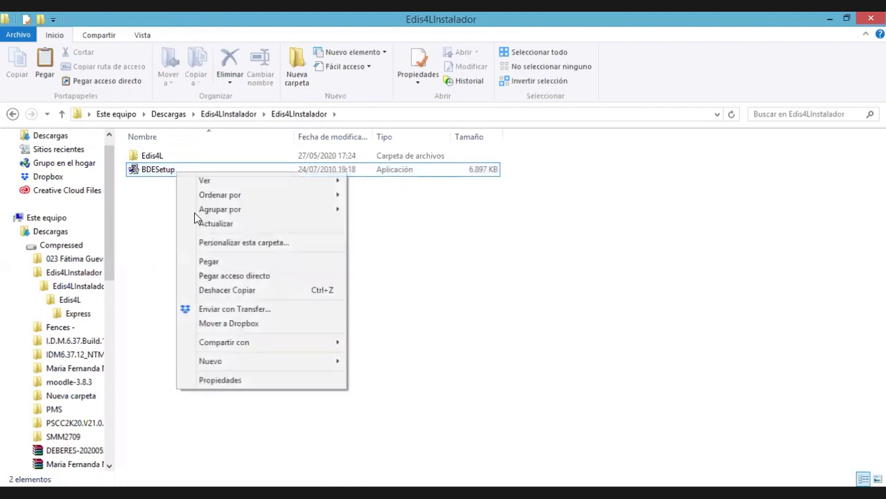
{"action": "right_click", "coordinate": [164, 173]}
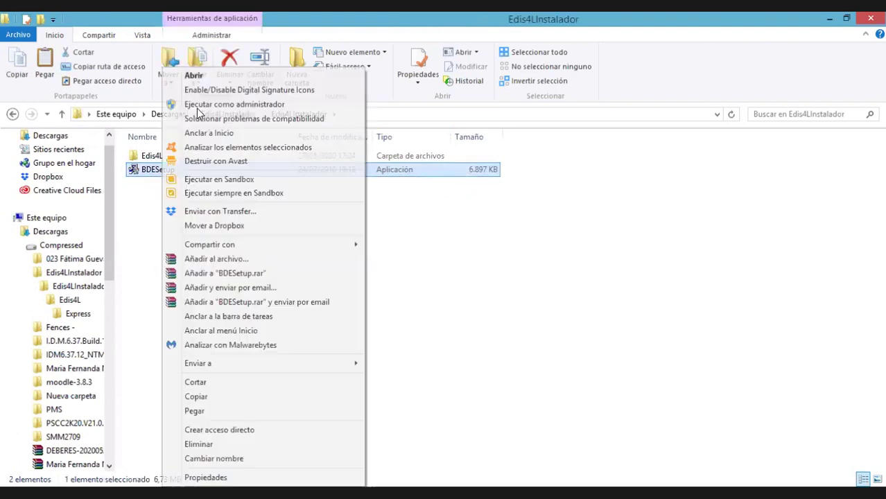
{"action": "left_click", "coordinate": [197, 112]}
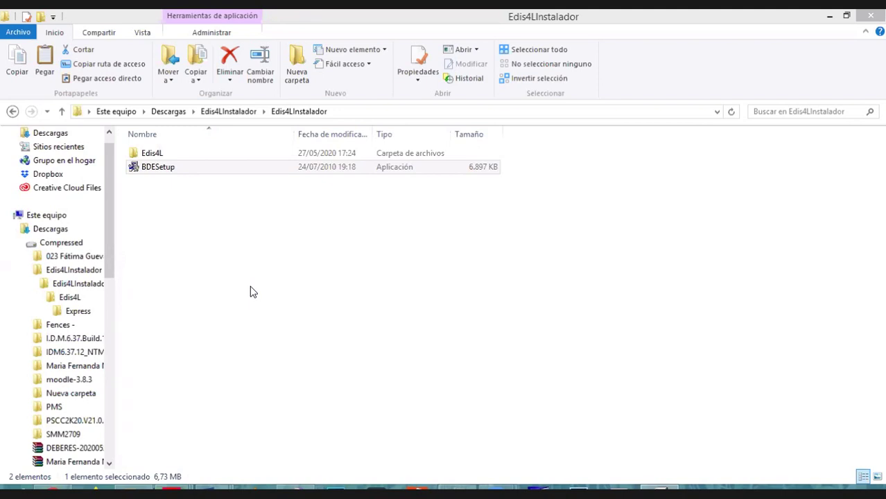
- Collapse Descargas in the folder tree and open the DISK1 folder under Edis4L, Express, SingleImage and DiskImages
{"action": "left_click", "coordinate": [15, 232]}
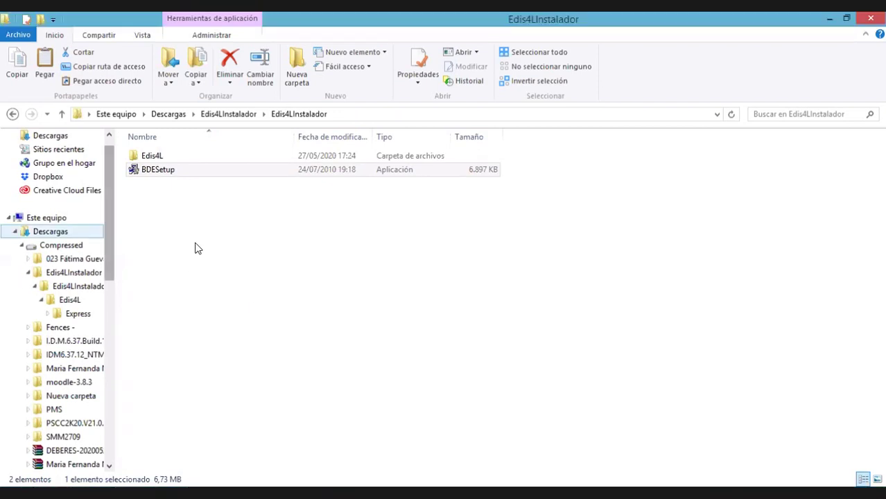
{"action": "key", "text": "Left"}
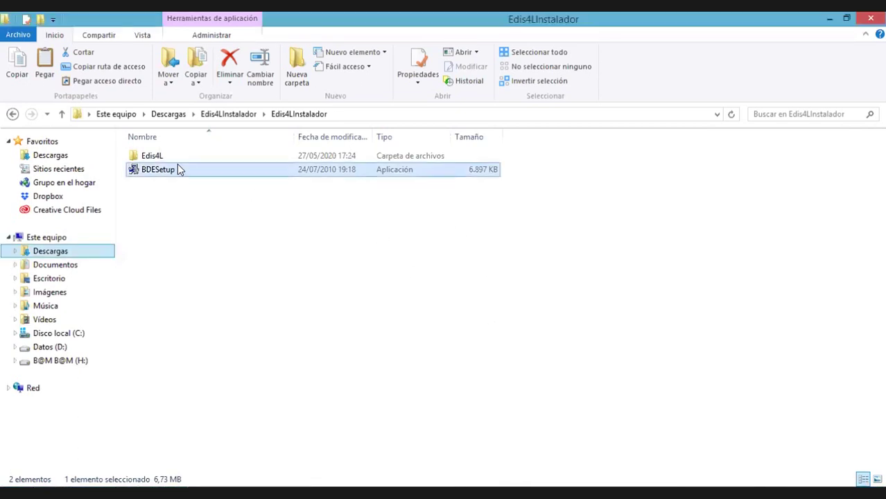
{"action": "double_click", "coordinate": [172, 157]}
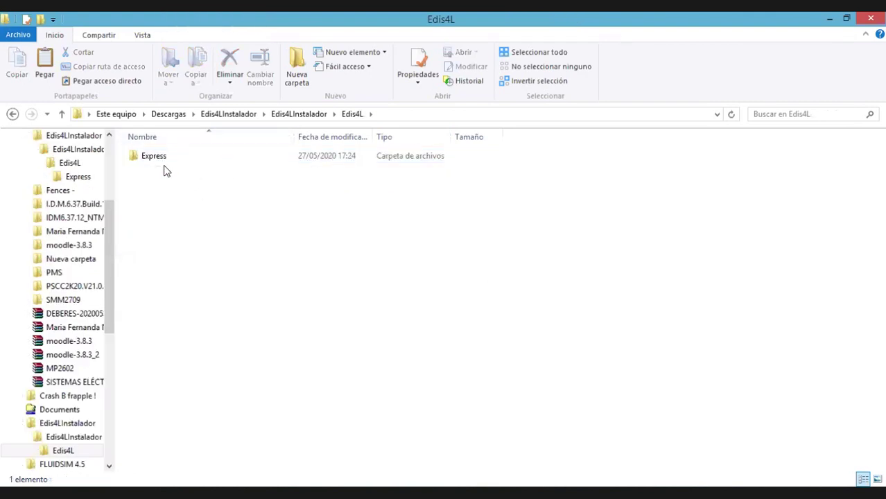
{"action": "double_click", "coordinate": [170, 158]}
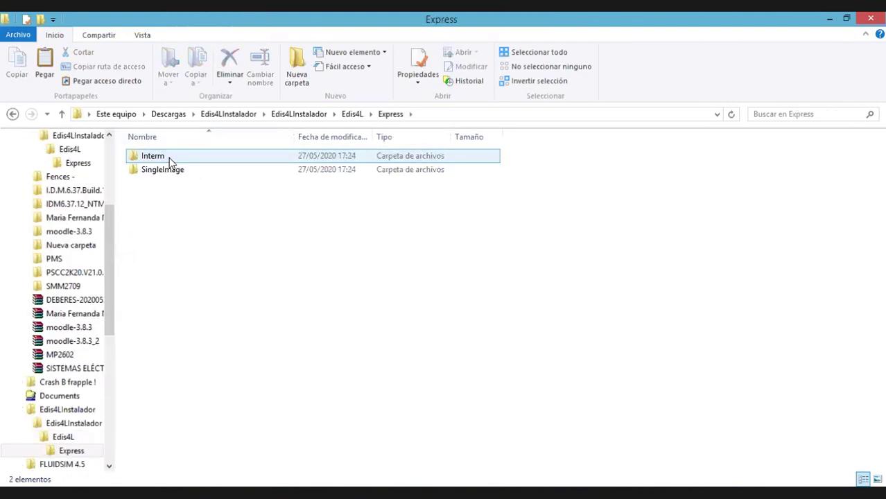
{"action": "left_click", "coordinate": [165, 172]}
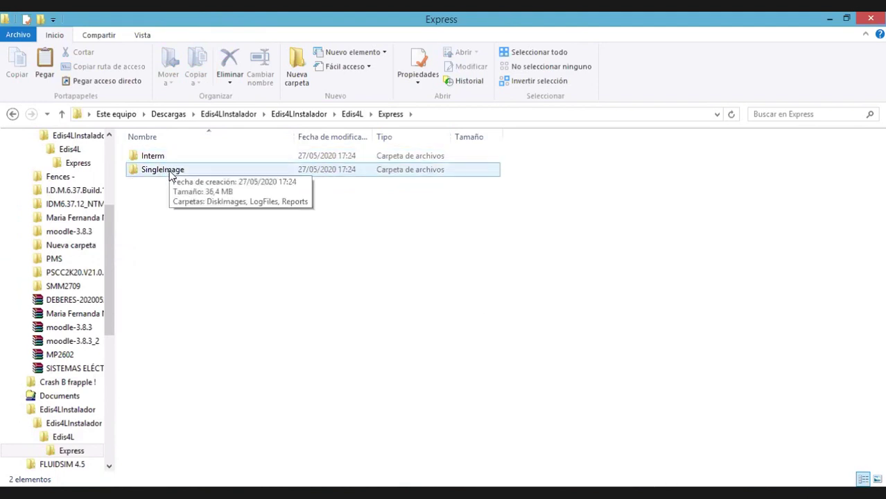
{"action": "left_click", "coordinate": [171, 176]}
{"action": "double_click", "coordinate": [171, 175]}
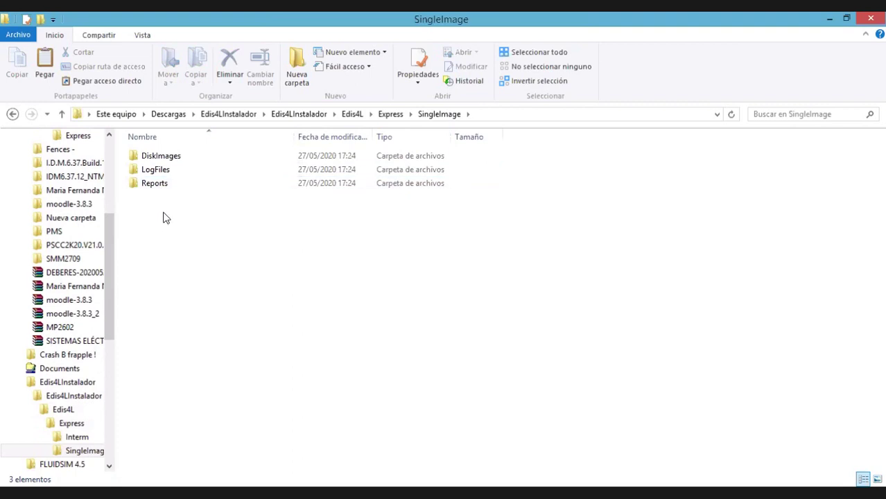
{"action": "double_click", "coordinate": [174, 156]}
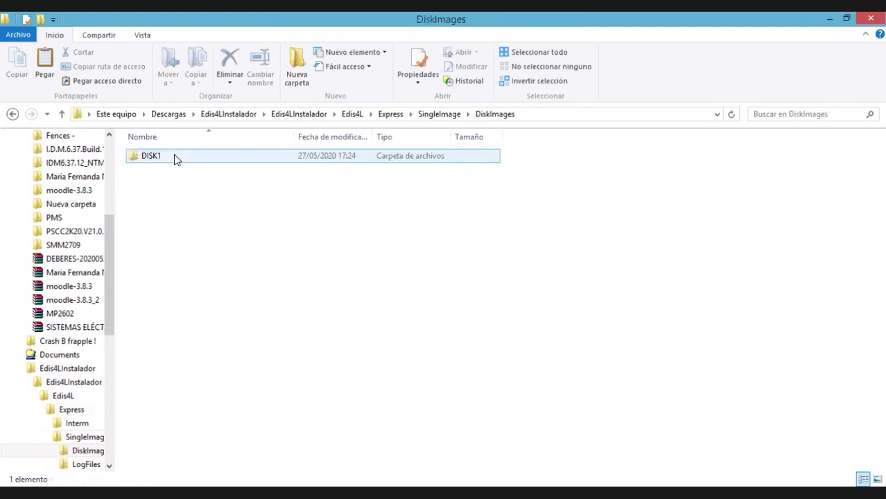
{"action": "double_click", "coordinate": [174, 156]}
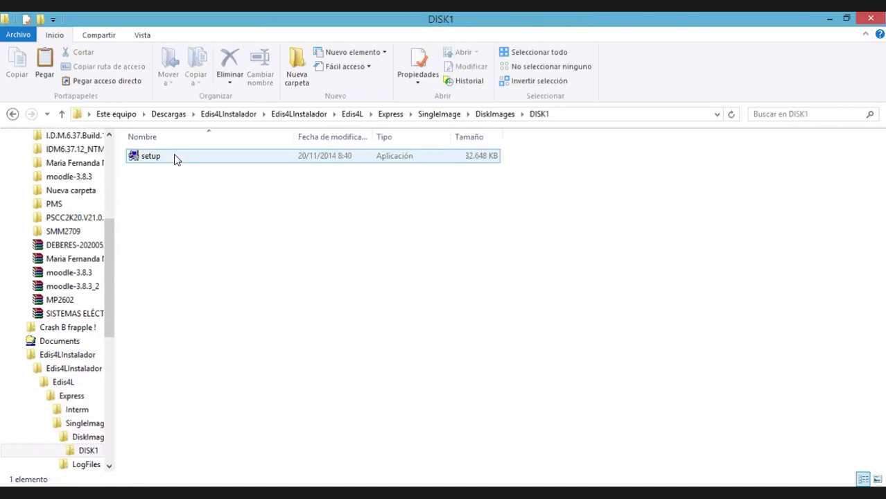
- Run the setup application in the DISK1 folder as administrator
{"action": "right_click", "coordinate": [174, 155]}
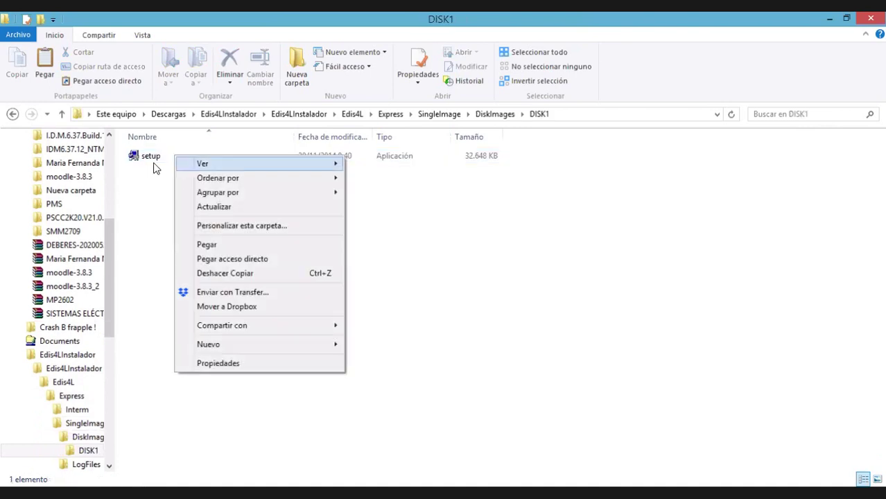
{"action": "left_click", "coordinate": [156, 155]}
{"action": "right_click", "coordinate": [156, 158]}
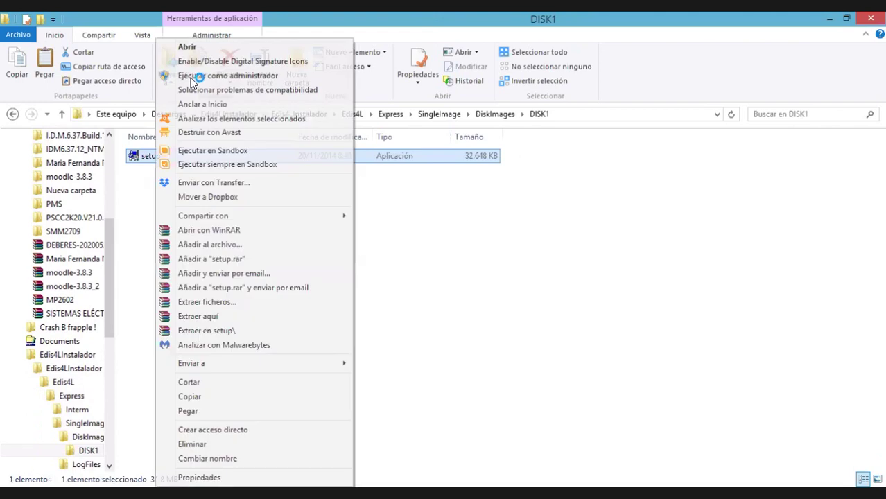
{"action": "left_click", "coordinate": [192, 77]}
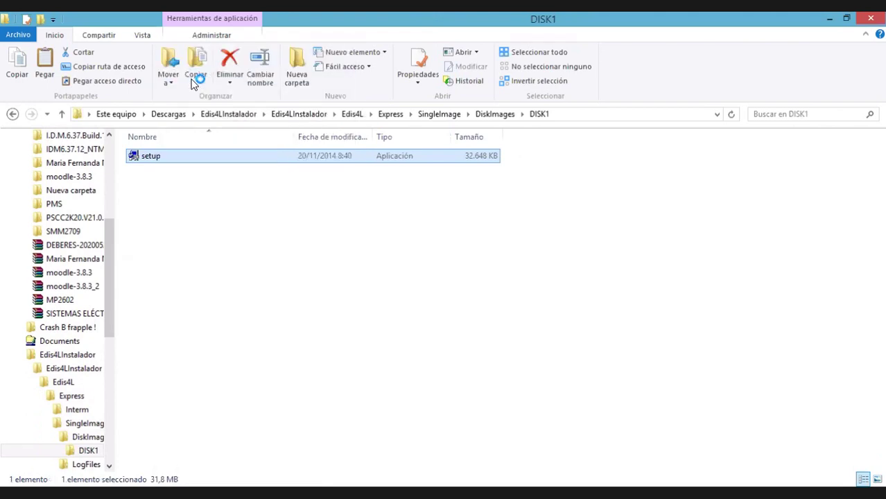
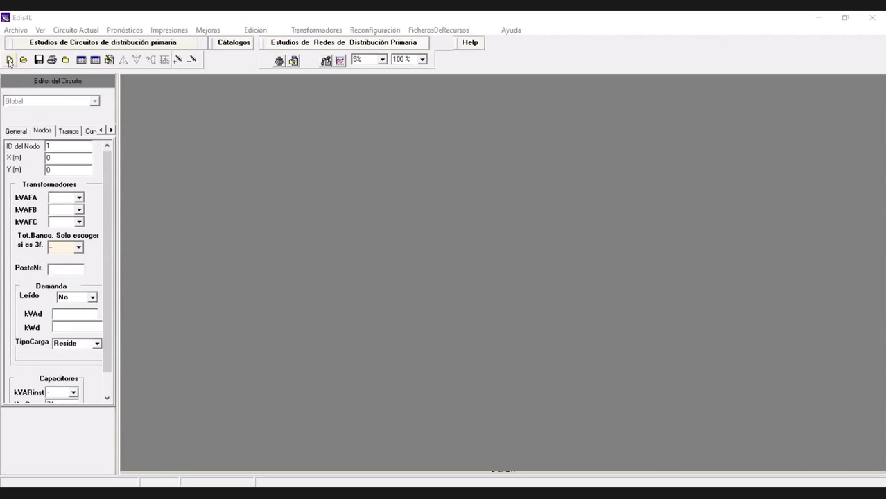
- In Edis4L, start a new circuit and open Celi Roman2018.dbf from Escritorio, acknowledging the notice about unnumbered poles
{"action": "left_click", "coordinate": [9, 61]}
{"action": "left_click", "coordinate": [9, 61]}
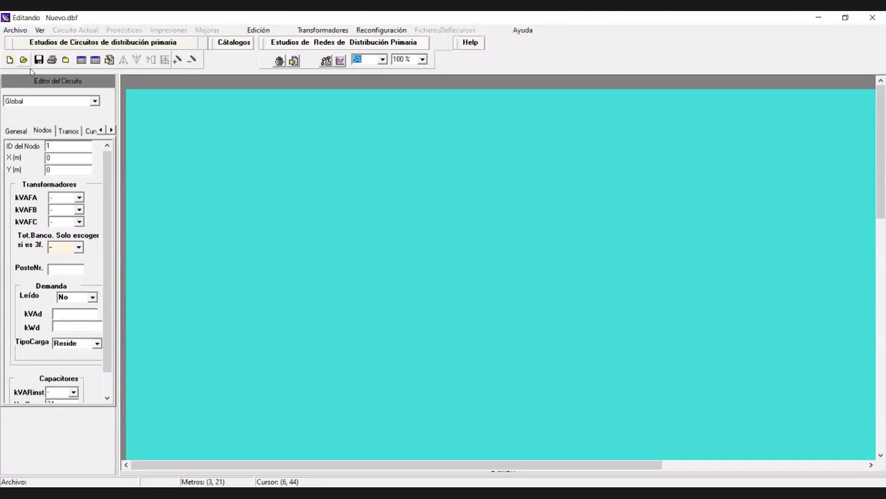
{"action": "left_click", "coordinate": [17, 31]}
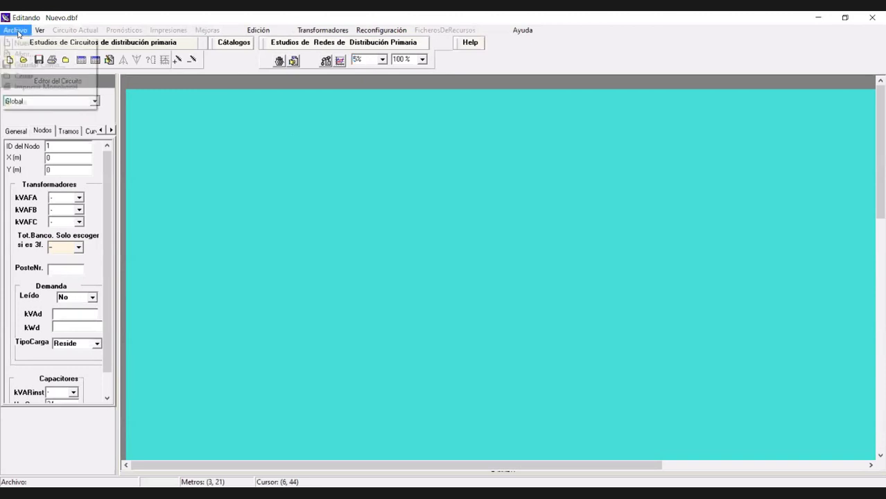
{"action": "left_click", "coordinate": [24, 53]}
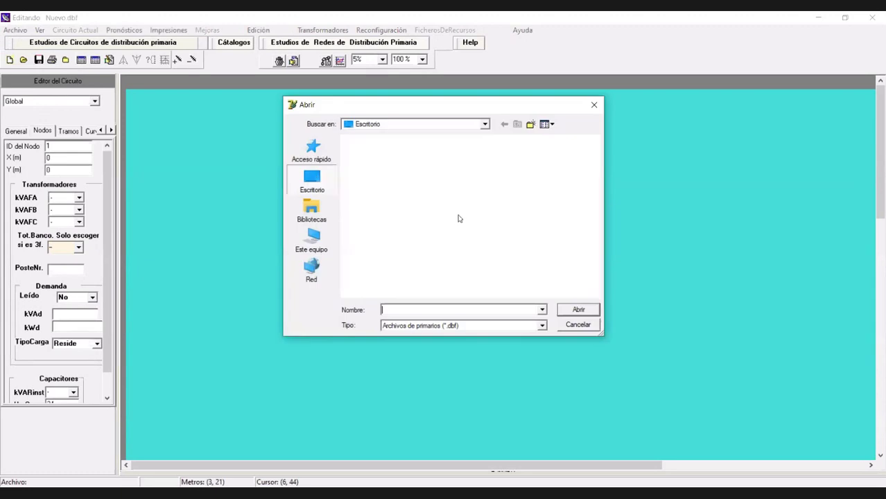
{"action": "scroll", "coordinate": [451, 236], "scroll_direction": "down", "scroll_amount": 5}
{"action": "left_click", "coordinate": [405, 284]}
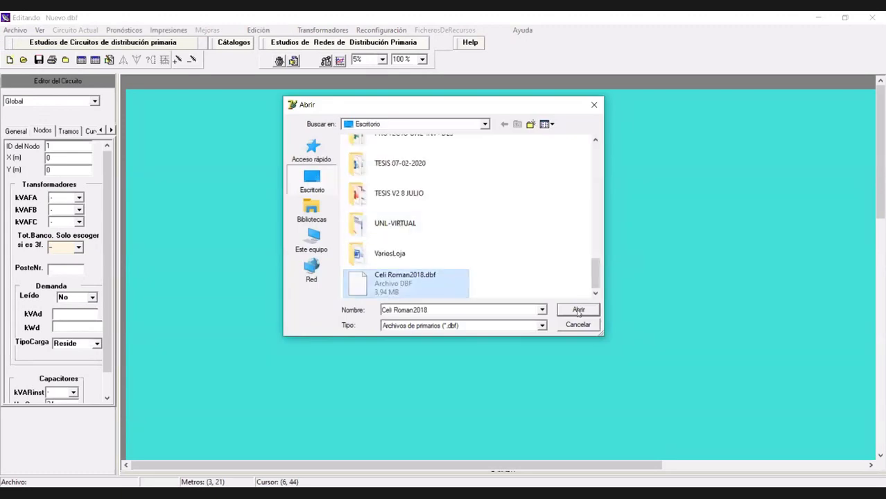
{"action": "key", "text": "Return"}
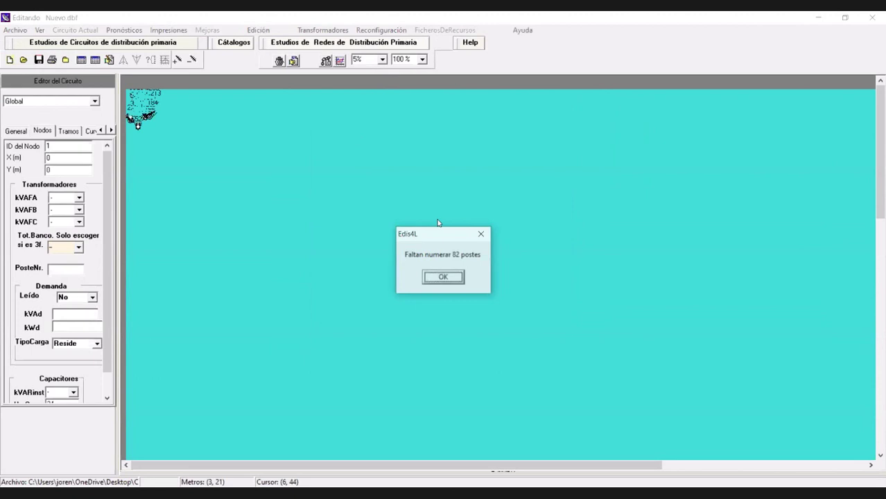
{"action": "left_click", "coordinate": [443, 278]}
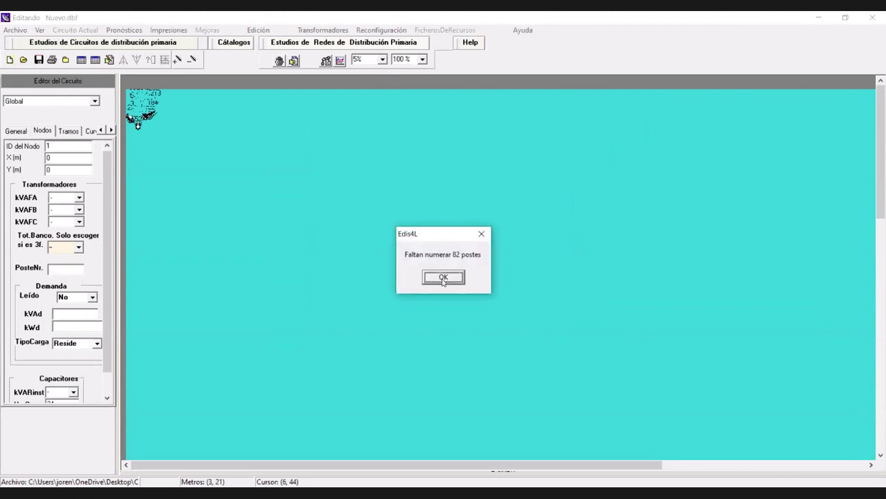
{"action": "left_click", "coordinate": [443, 278]}
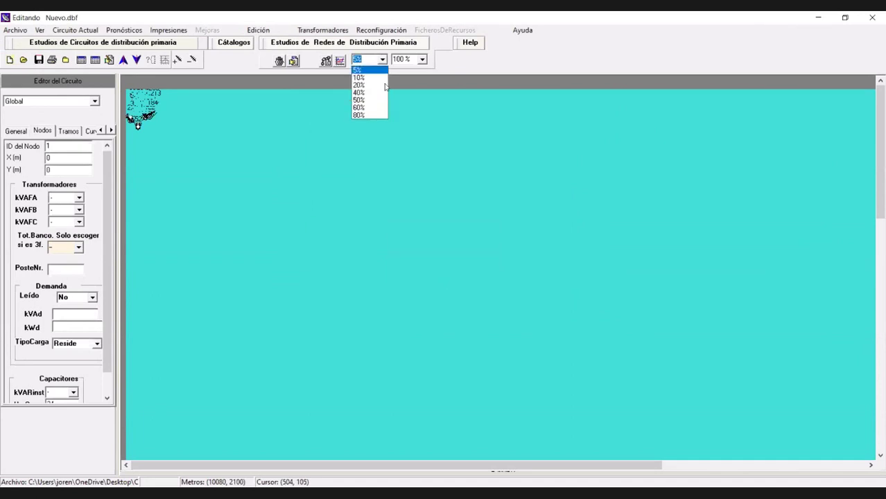
- Set the circuit drawing scale to 50% and select node 0
{"action": "left_click", "coordinate": [352, 103]}
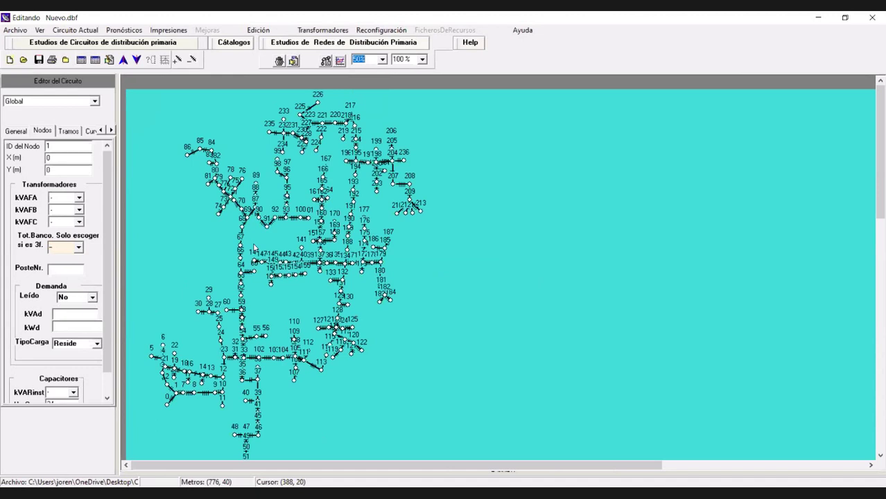
{"action": "left_click", "coordinate": [167, 407]}
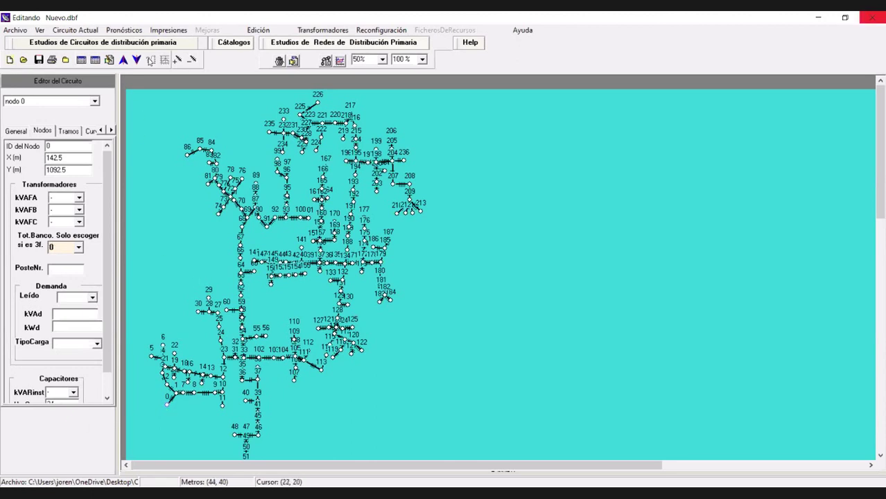
- Switch to the Tarea SE Nro. 3 document in Word and review the load table's transformer capacity, type and section columns
{"action": "key", "text": "alt"}
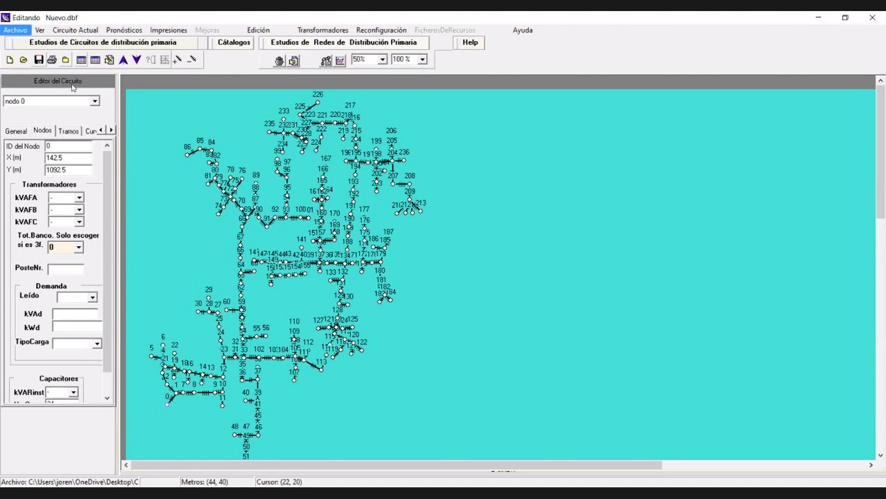
{"action": "key", "text": "alt"}
{"action": "key", "text": "alt"}
{"action": "key", "text": "alt"}
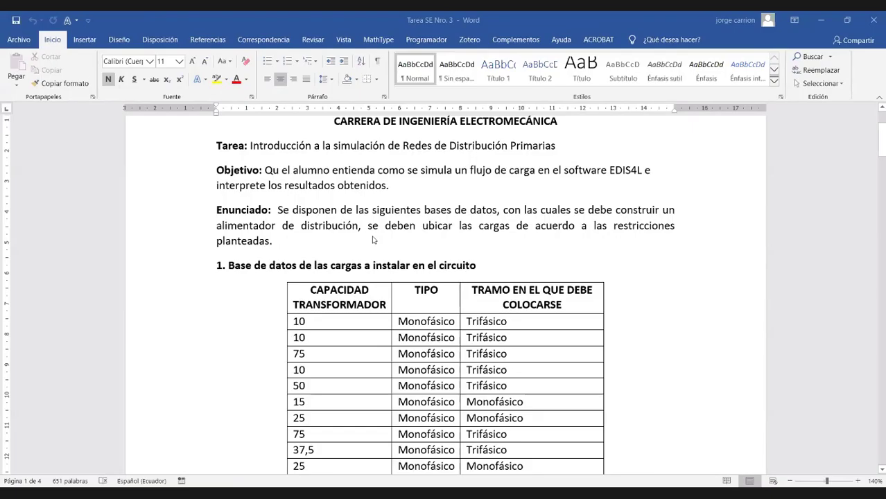
{"action": "scroll", "coordinate": [409, 271], "scroll_direction": "down", "scroll_amount": 1}
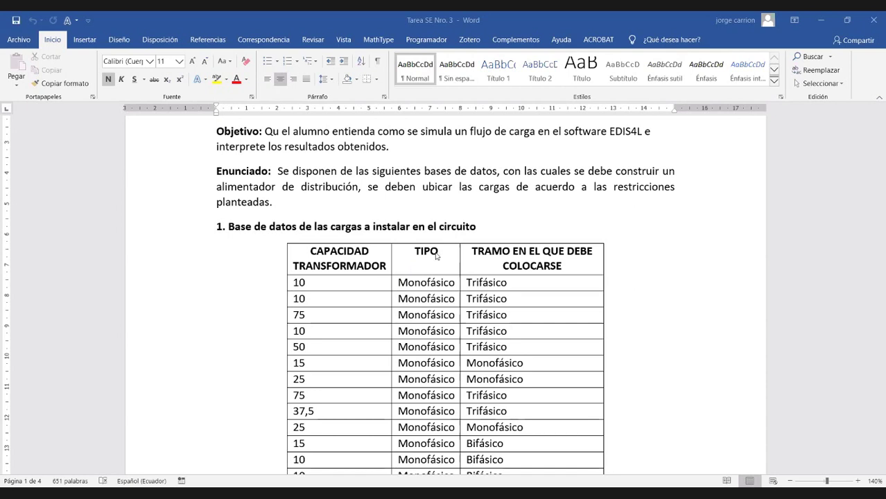
{"action": "scroll", "coordinate": [436, 256], "scroll_direction": "down", "scroll_amount": 2}
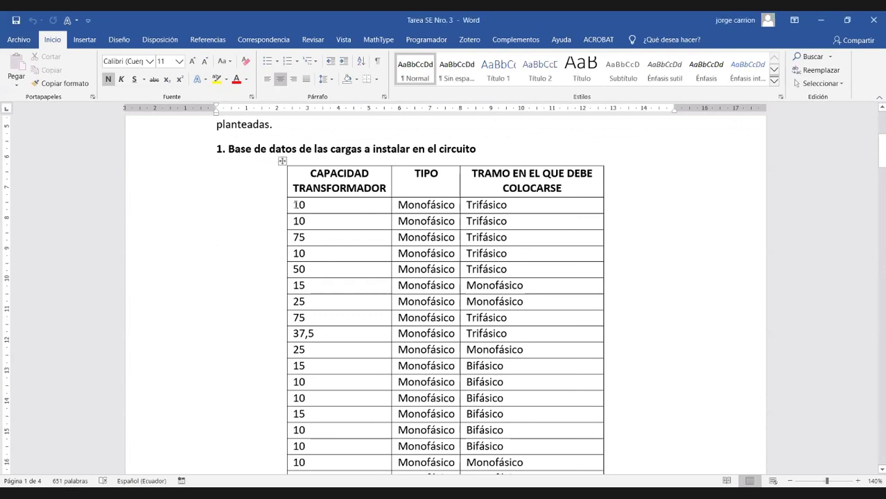
{"action": "left_click_drag", "start_coordinate": [296, 205], "coordinate": [308, 332]}
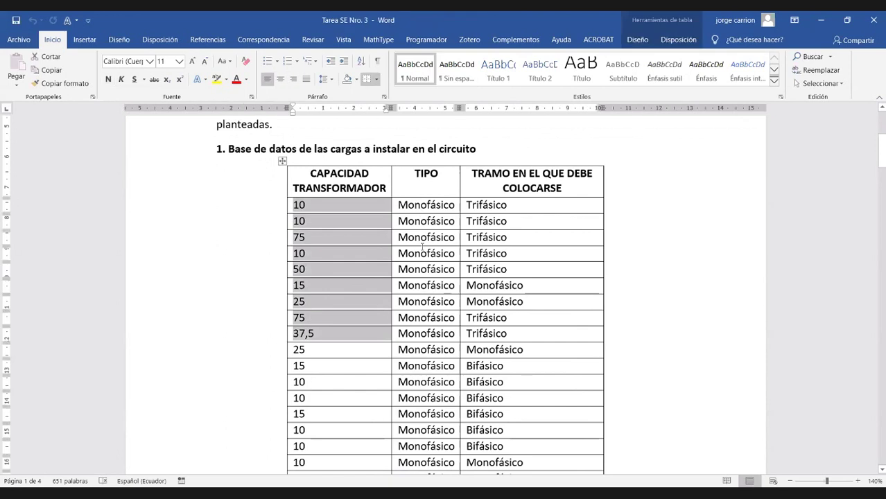
{"action": "left_click", "coordinate": [421, 221]}
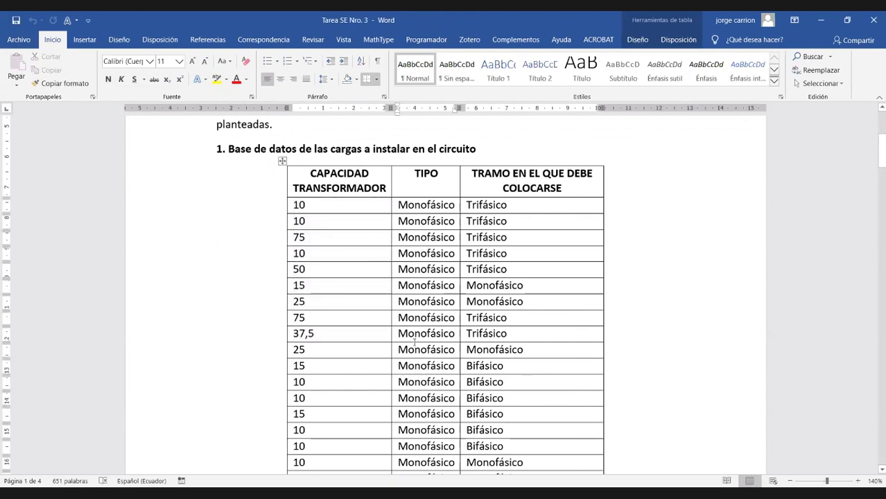
{"action": "mouse_move", "coordinate": [476, 205]}
{"action": "left_mouse_down"}
{"action": "mouse_move", "coordinate": [514, 202]}
{"action": "mouse_move", "coordinate": [464, 208]}
{"action": "left_mouse_up"}
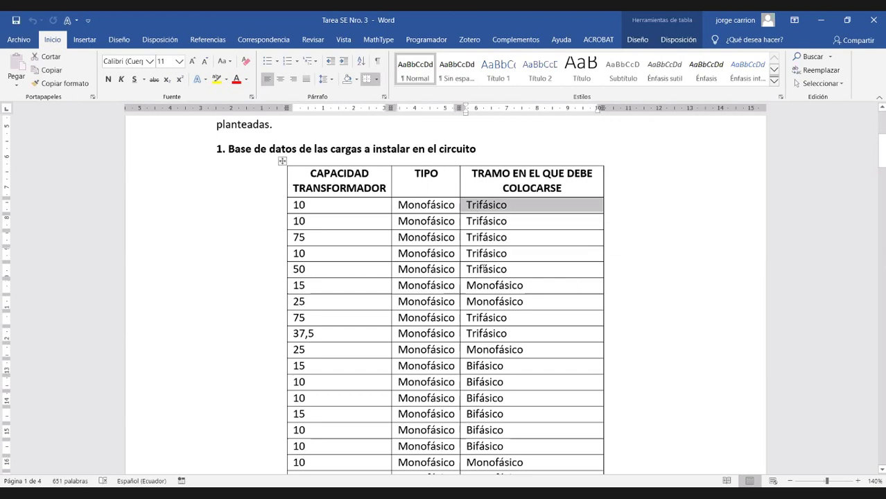
- Review the transformer capacity, type and required section in the rows of the section 1 load table
{"action": "left_click", "coordinate": [308, 204]}
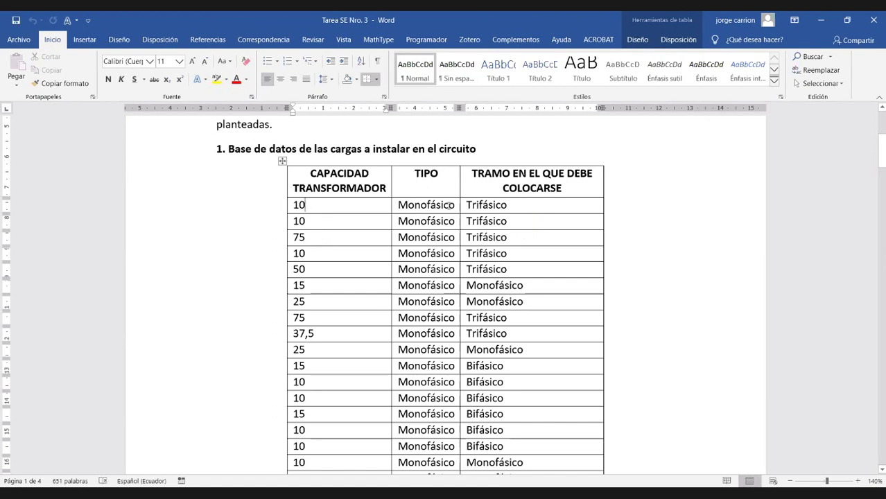
{"action": "left_click", "coordinate": [513, 206]}
{"action": "scroll", "coordinate": [458, 271], "scroll_direction": "down", "scroll_amount": 1}
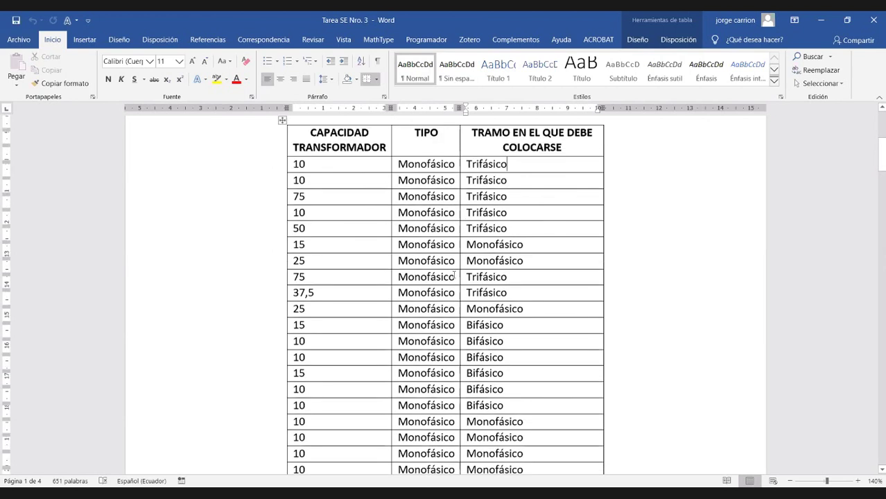
{"action": "scroll", "coordinate": [445, 278], "scroll_direction": "down", "scroll_amount": 3}
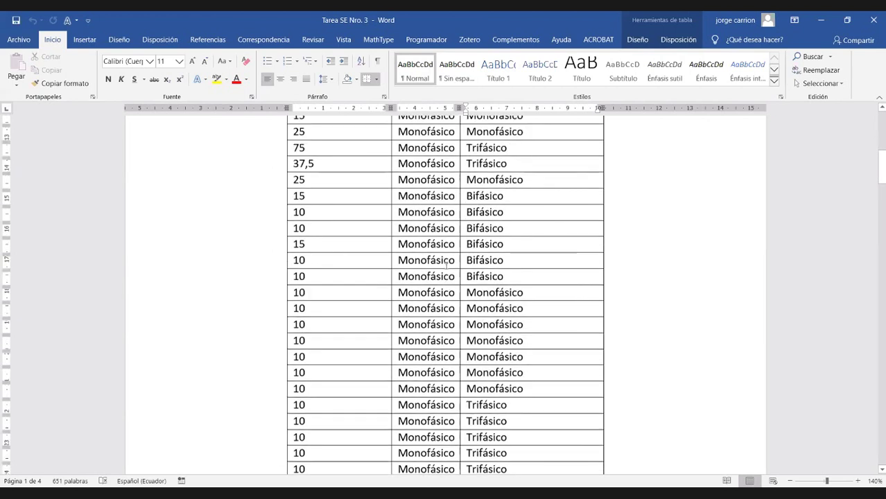
{"action": "scroll", "coordinate": [447, 264], "scroll_direction": "down", "scroll_amount": 3}
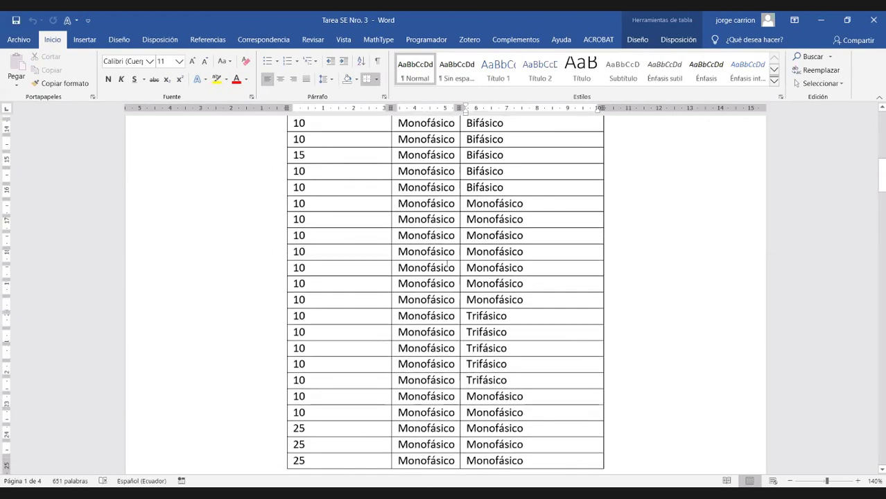
- Review the hourly active, reactive and apparent power table under section 2, Curva de carga del alimentador
{"action": "scroll", "coordinate": [388, 253], "scroll_direction": "down", "scroll_amount": 20}
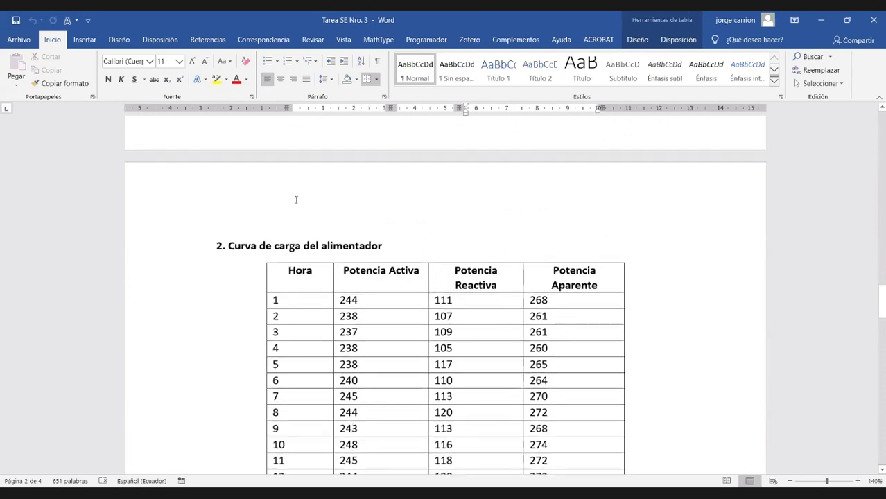
{"action": "scroll", "coordinate": [291, 206], "scroll_direction": "down", "scroll_amount": 1}
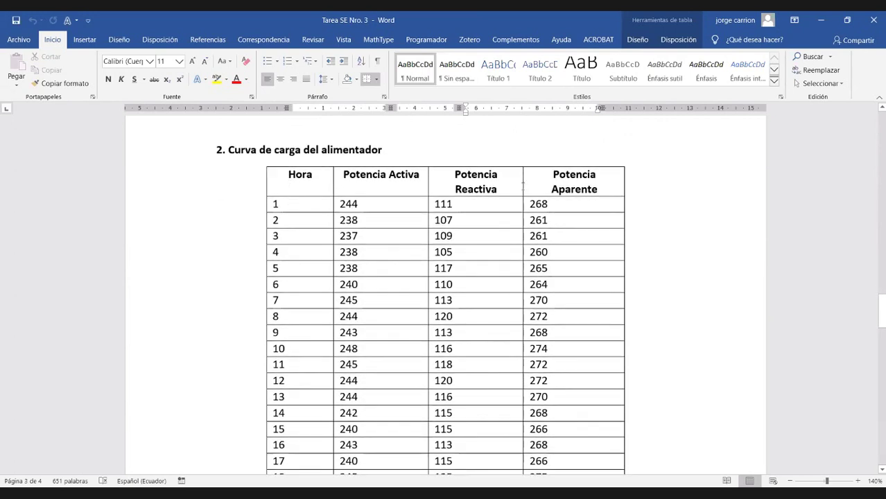
{"action": "scroll", "coordinate": [469, 209], "scroll_direction": "down", "scroll_amount": 3}
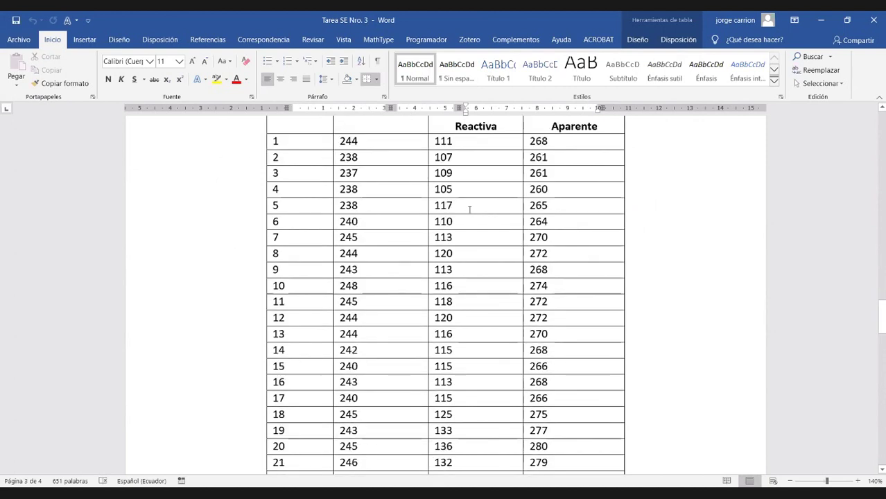
{"action": "scroll", "coordinate": [442, 229], "scroll_direction": "down", "scroll_amount": 15}
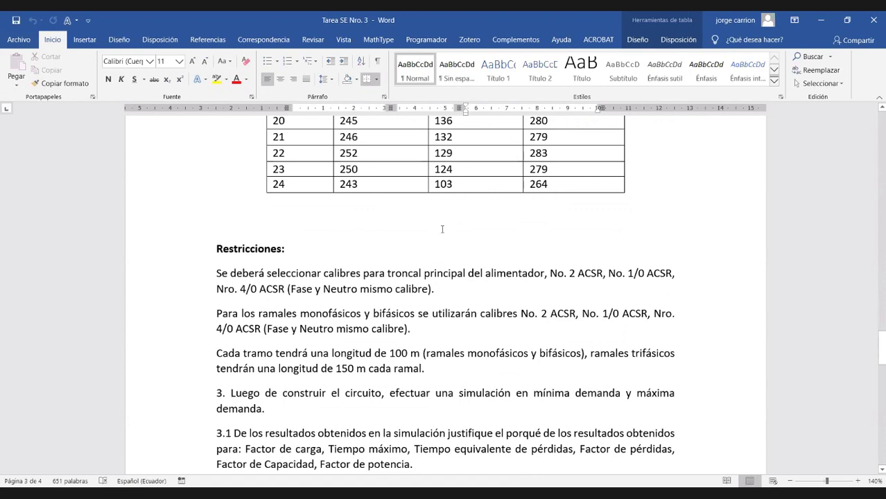
- Read the Restricciones and simulation questions 3 to 3.2, and examine the table formats for presenting the results
{"action": "scroll", "coordinate": [442, 229], "scroll_direction": "down", "scroll_amount": 5}
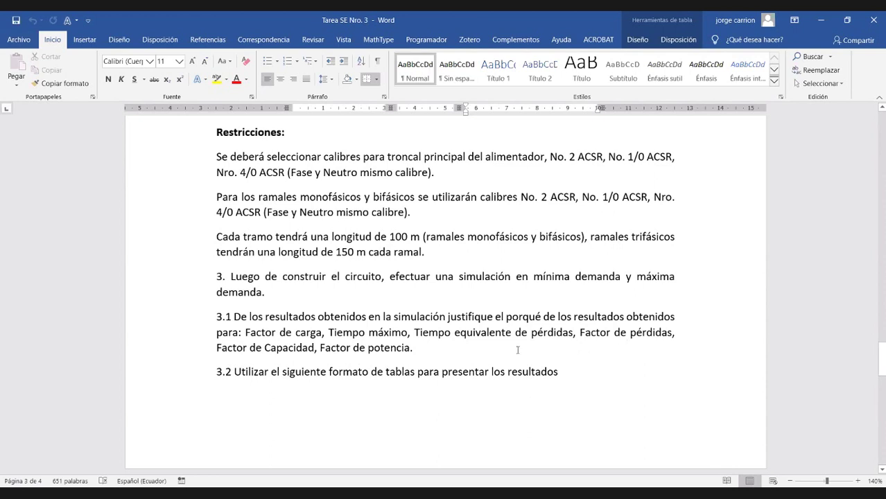
{"action": "scroll", "coordinate": [576, 343], "scroll_direction": "down", "scroll_amount": 2}
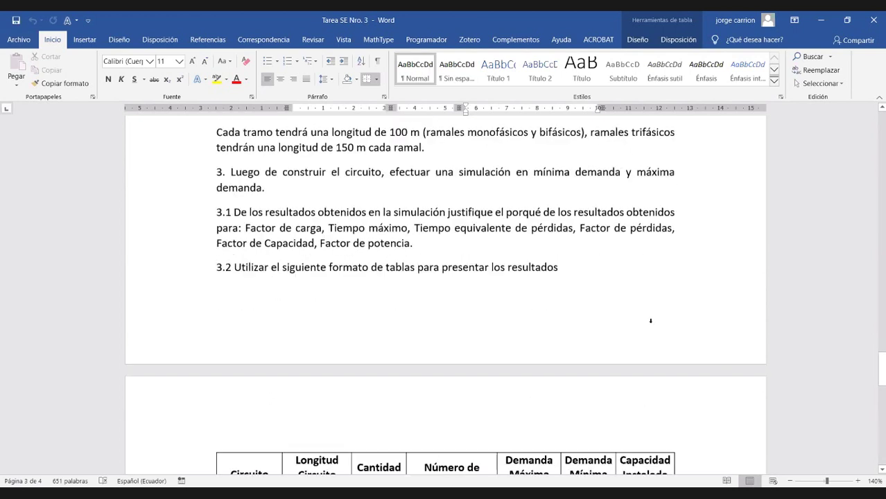
{"action": "scroll", "coordinate": [663, 313], "scroll_direction": "down", "scroll_amount": 3}
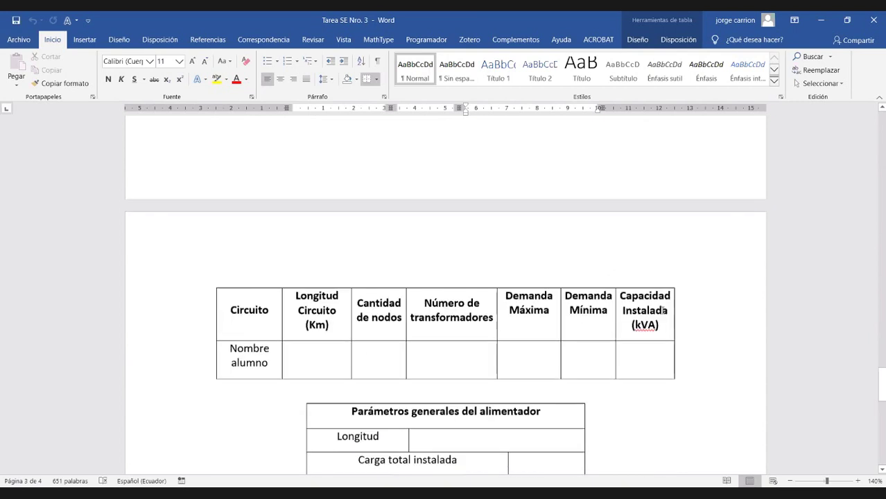
{"action": "scroll", "coordinate": [663, 313], "scroll_direction": "down", "scroll_amount": 3}
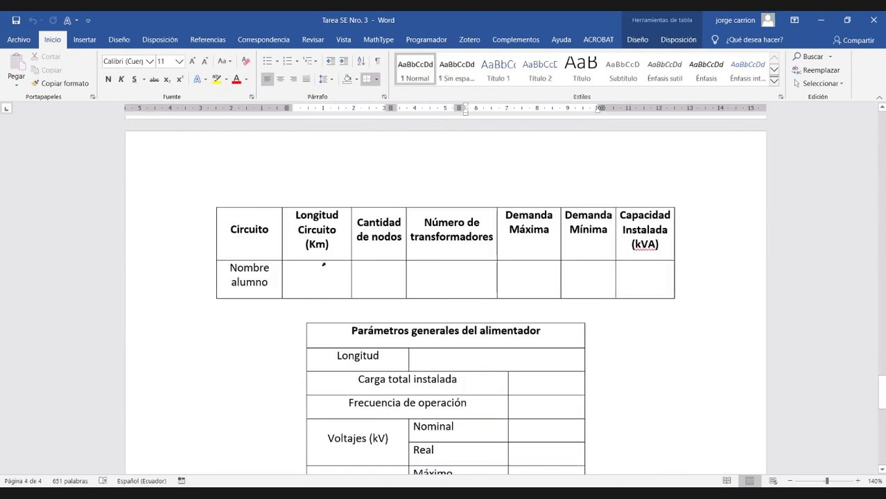
{"action": "scroll", "coordinate": [661, 265], "scroll_direction": "down", "scroll_amount": 3}
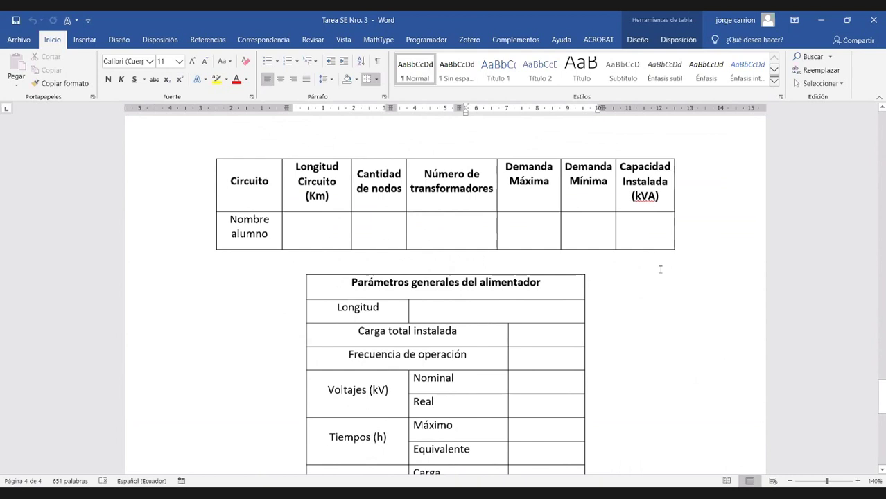
{"action": "scroll", "coordinate": [676, 262], "scroll_direction": "down", "scroll_amount": 15}
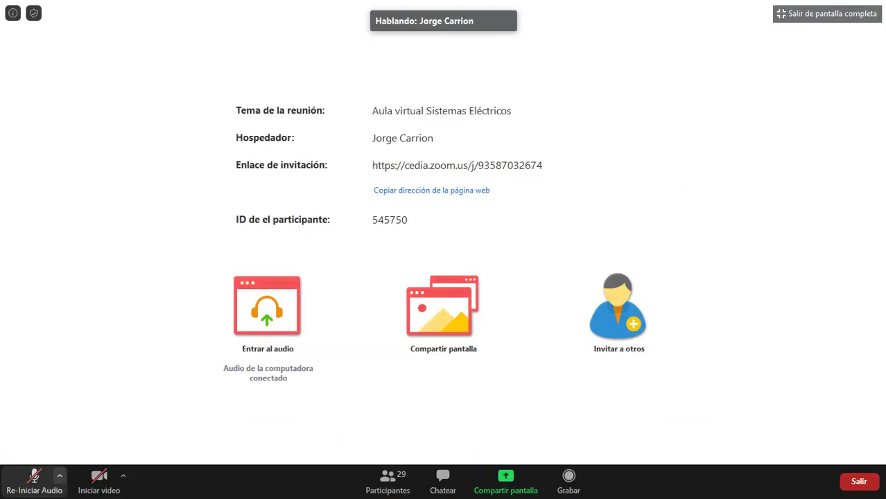
- Switch to the Zoom meeting, look through its participant list and close the list
{"action": "left_click", "coordinate": [388, 482]}
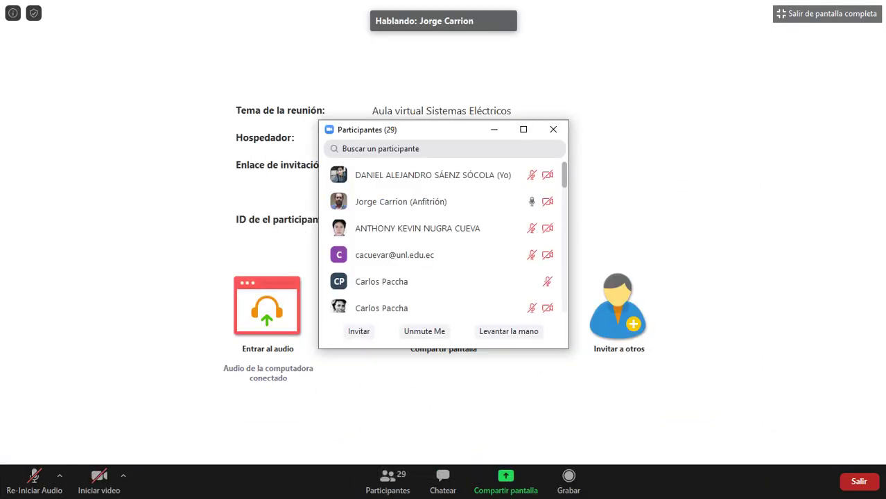
{"action": "scroll", "coordinate": [444, 229], "scroll_direction": "down", "scroll_amount": 3}
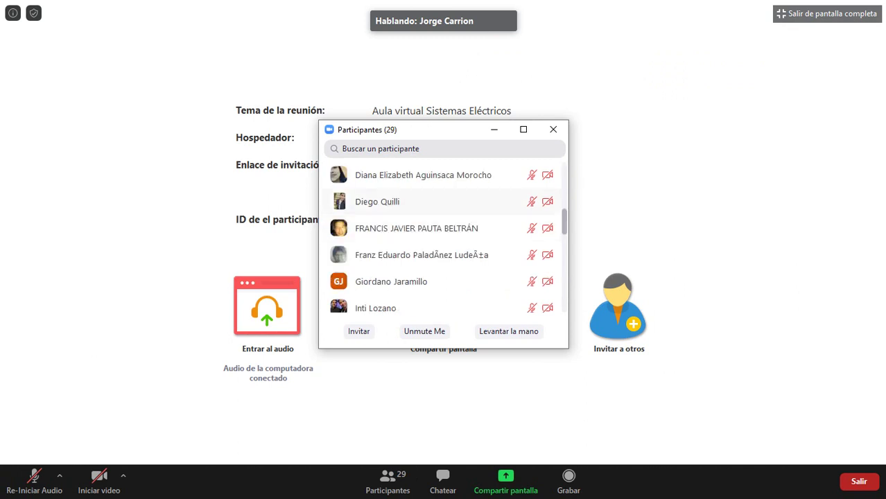
{"action": "scroll", "coordinate": [444, 236], "scroll_direction": "down", "scroll_amount": 5}
{"action": "scroll", "coordinate": [444, 236], "scroll_direction": "up", "scroll_amount": 10}
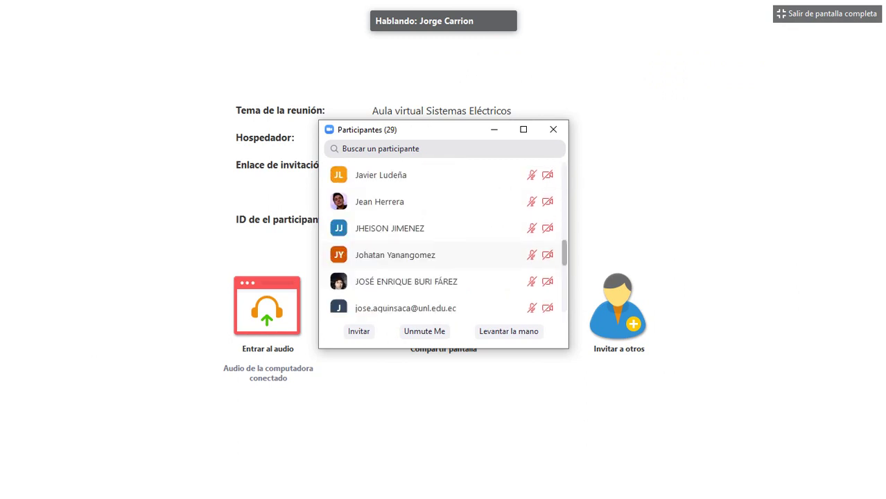
{"action": "left_click", "coordinate": [553, 129]}
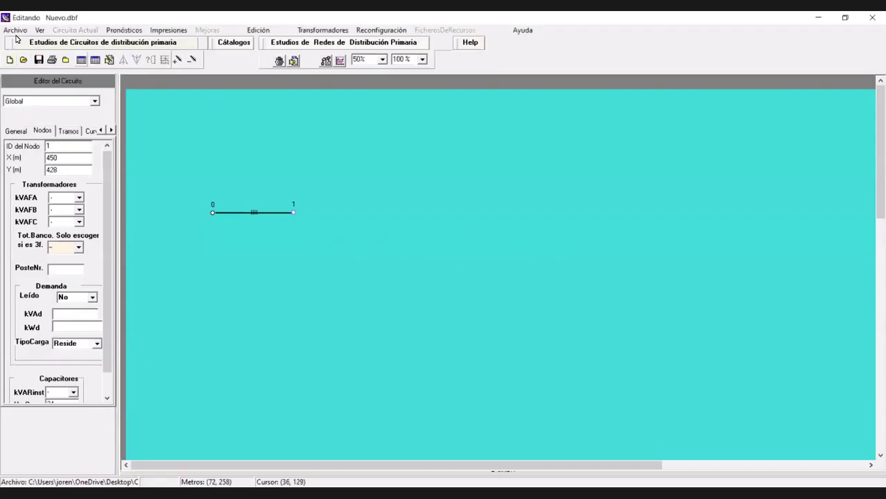
- In Edis4L, close the current Nuevo.dbf circuit, acknowledge the error message and start a new blank circuit
{"action": "left_click", "coordinate": [15, 32]}
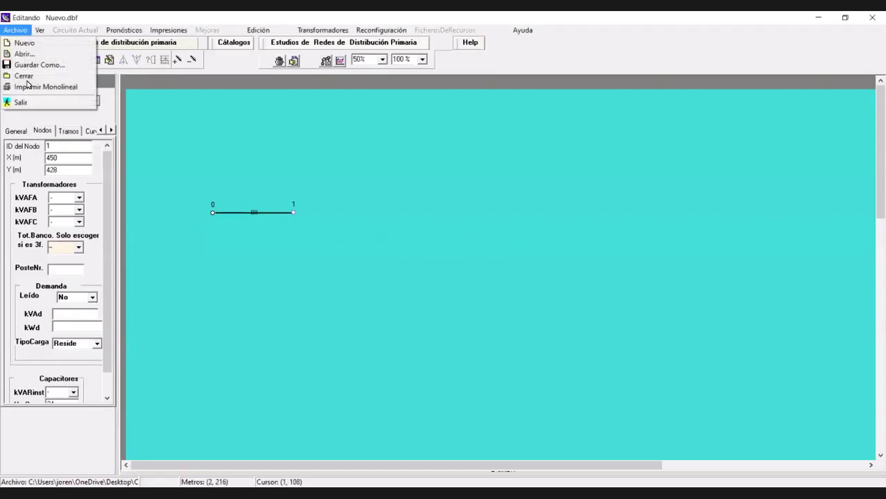
{"action": "left_click", "coordinate": [27, 75]}
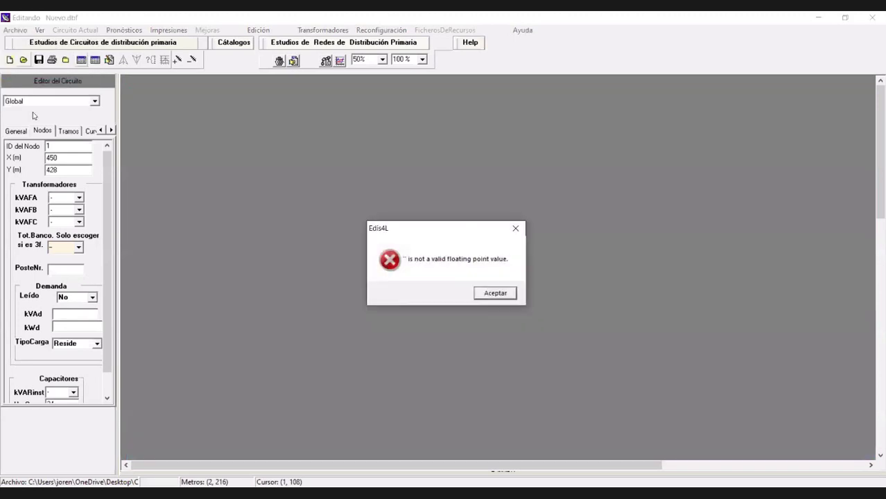
{"action": "key", "text": "Return"}
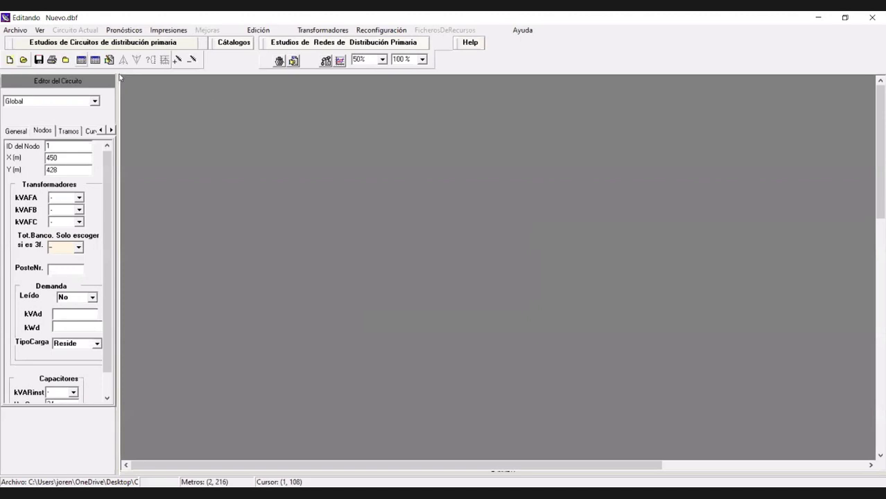
{"action": "left_click", "coordinate": [9, 61]}
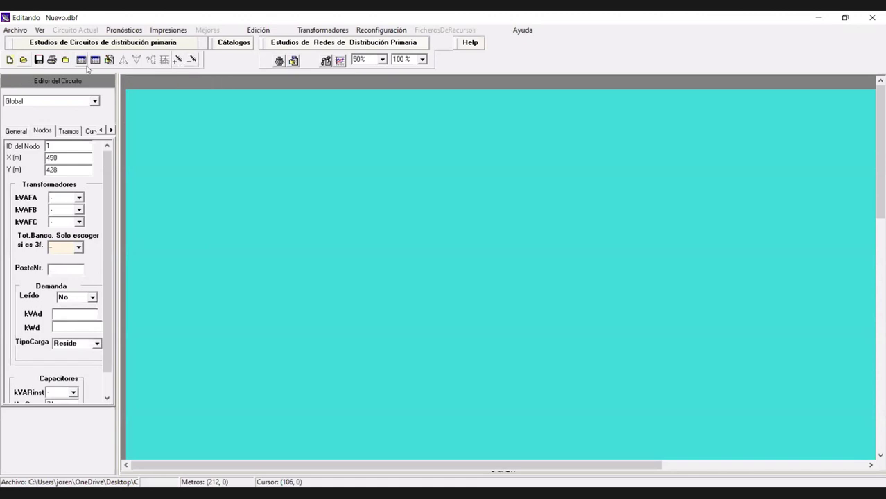
- Open the Céntrica conductors table to show the Catálogo de Conductores
{"action": "left_click", "coordinate": [258, 31]}
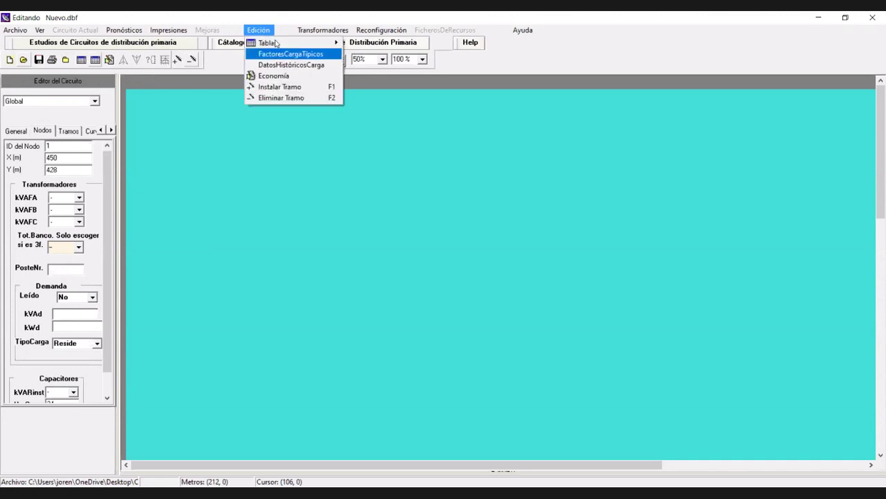
{"action": "mouse_move", "coordinate": [297, 44]}
{"action": "mouse_move", "coordinate": [428, 49]}
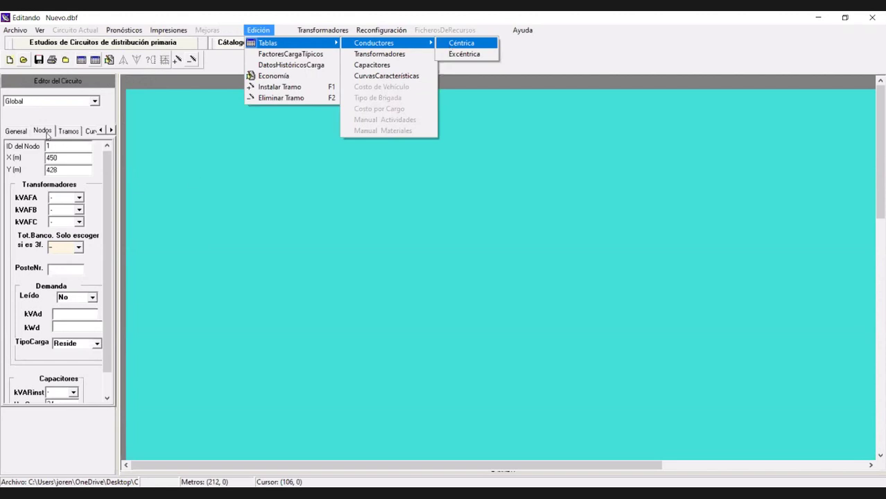
{"action": "key", "text": "Return"}
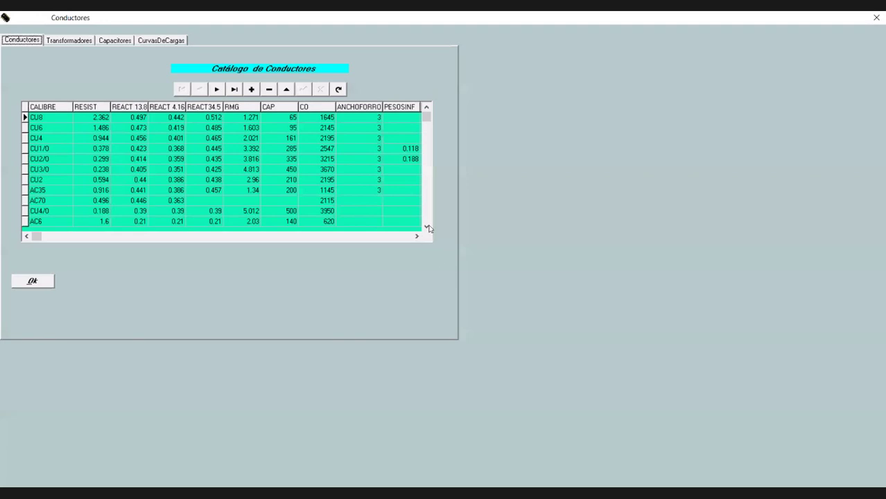
- Examine the conductor gauges and their resistance, reactance and capacity values down to the XL1/0 entry
{"action": "scroll", "coordinate": [430, 229], "scroll_direction": "down", "scroll_amount": 2}
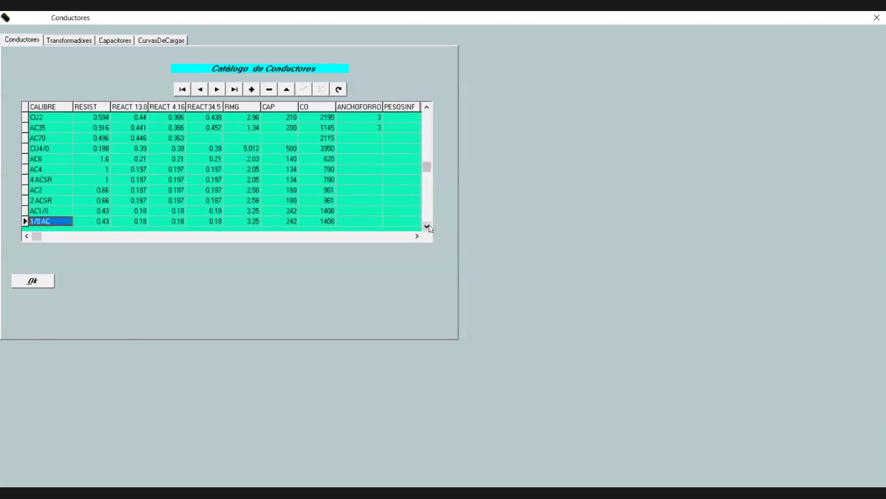
{"action": "scroll", "coordinate": [429, 228], "scroll_direction": "down", "scroll_amount": 2}
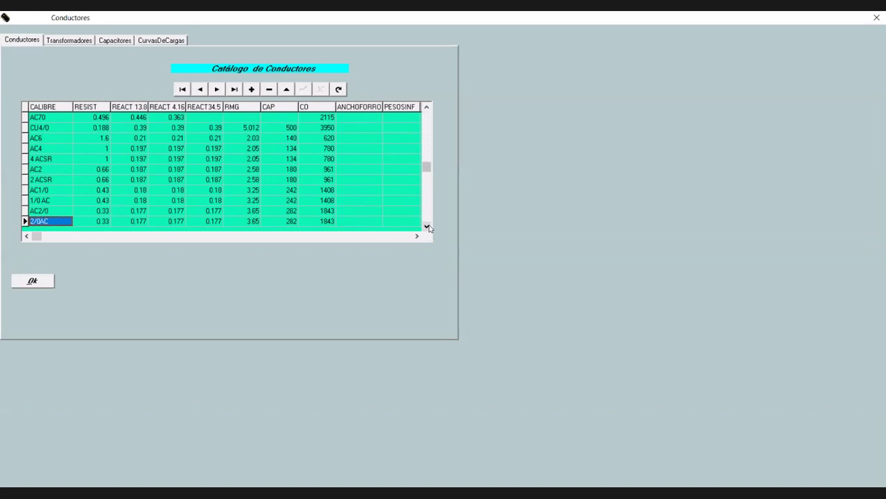
{"action": "scroll", "coordinate": [429, 229], "scroll_direction": "down", "scroll_amount": 1}
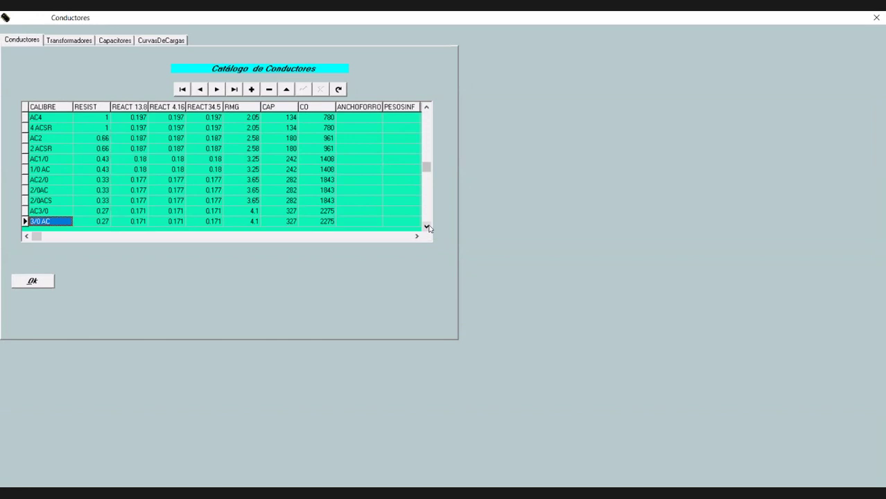
{"action": "left_click", "coordinate": [427, 226]}
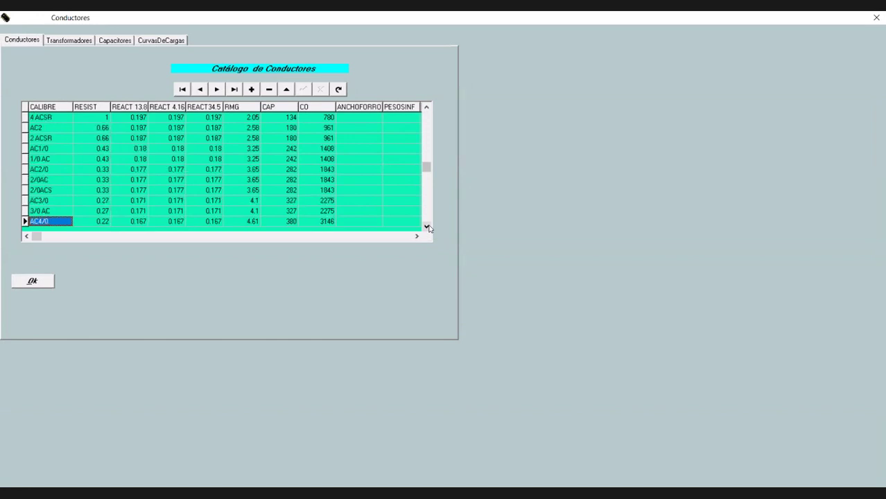
{"action": "scroll", "coordinate": [428, 228], "scroll_direction": "down", "scroll_amount": 6}
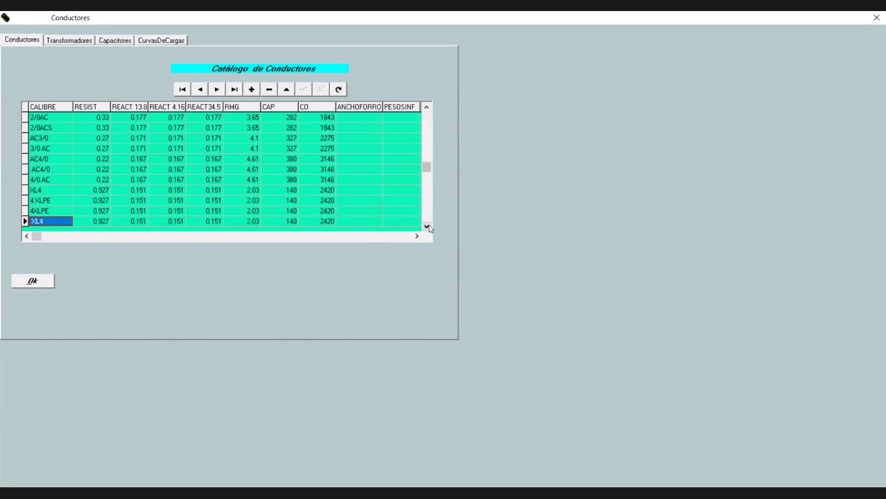
{"action": "scroll", "coordinate": [428, 229], "scroll_direction": "down", "scroll_amount": 7}
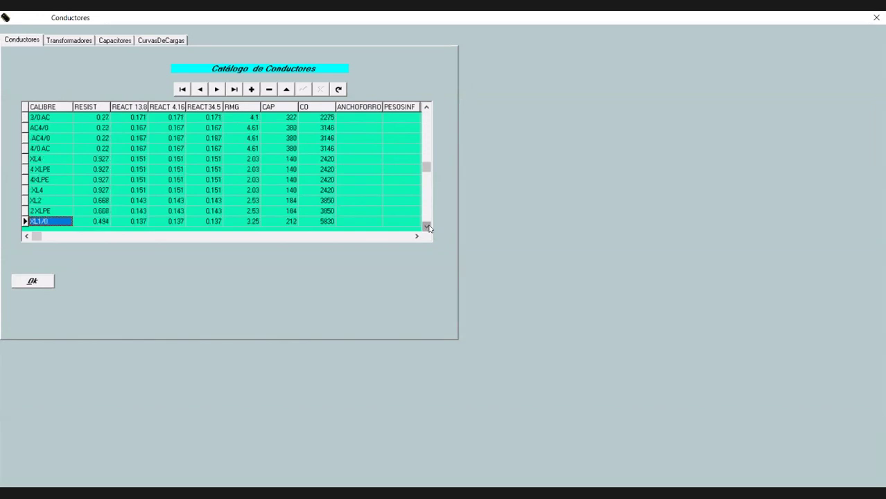
- Go back up through the conductor catalogue to the AC4 entry, reviewing the AC and ACSR gauges
{"action": "left_click", "coordinate": [427, 111]}
{"action": "left_click", "coordinate": [427, 111]}
{"action": "left_click", "coordinate": [427, 111]}
{"action": "left_click", "coordinate": [427, 111]}
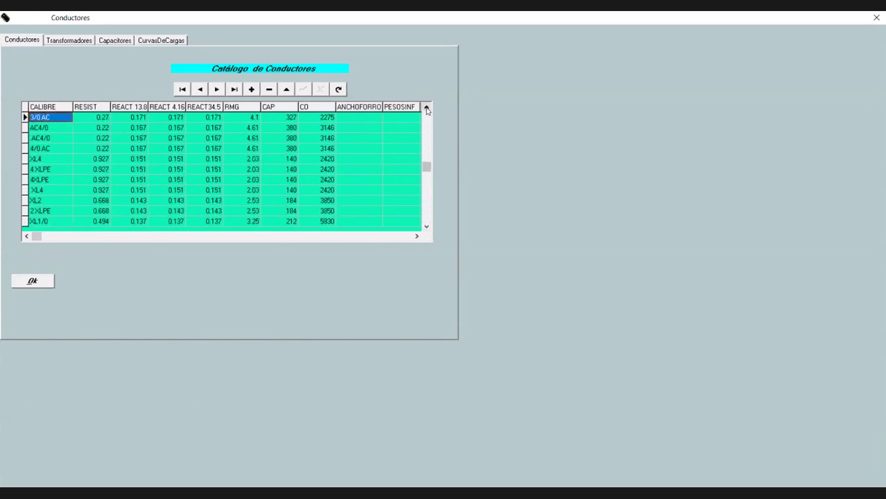
{"action": "left_click", "coordinate": [427, 111]}
{"action": "left_click", "coordinate": [427, 111]}
{"action": "left_click", "coordinate": [428, 111]}
{"action": "left_click", "coordinate": [427, 111]}
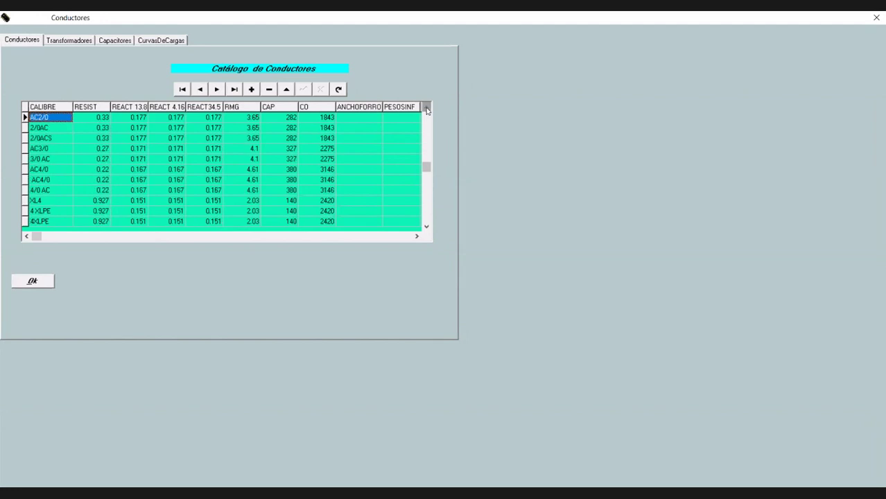
{"action": "left_click", "coordinate": [428, 111]}
{"action": "left_click", "coordinate": [428, 111]}
{"action": "left_click", "coordinate": [427, 111]}
{"action": "left_click", "coordinate": [427, 111]}
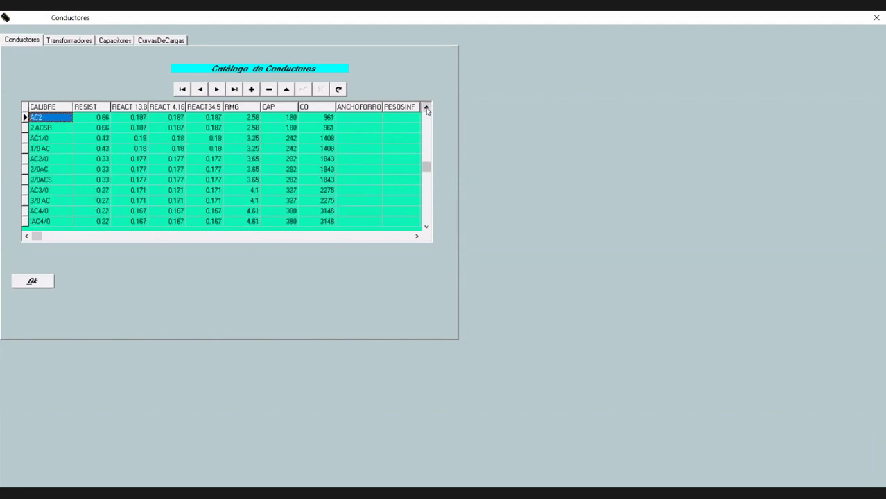
{"action": "left_click", "coordinate": [427, 111]}
{"action": "left_click", "coordinate": [427, 111]}
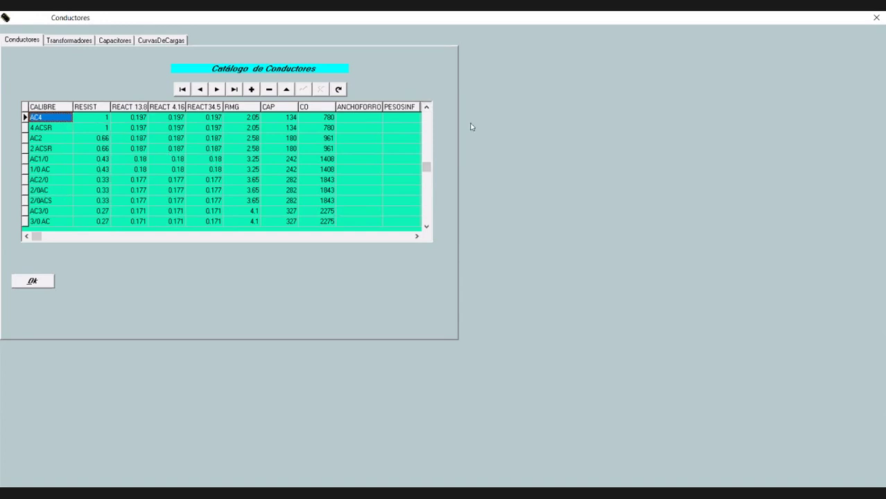
- Review the catalogue entries above AC4, going up through the copper conductors to CU1/0
{"action": "left_click", "coordinate": [427, 108]}
{"action": "left_click", "coordinate": [427, 108]}
{"action": "left_click", "coordinate": [427, 108]}
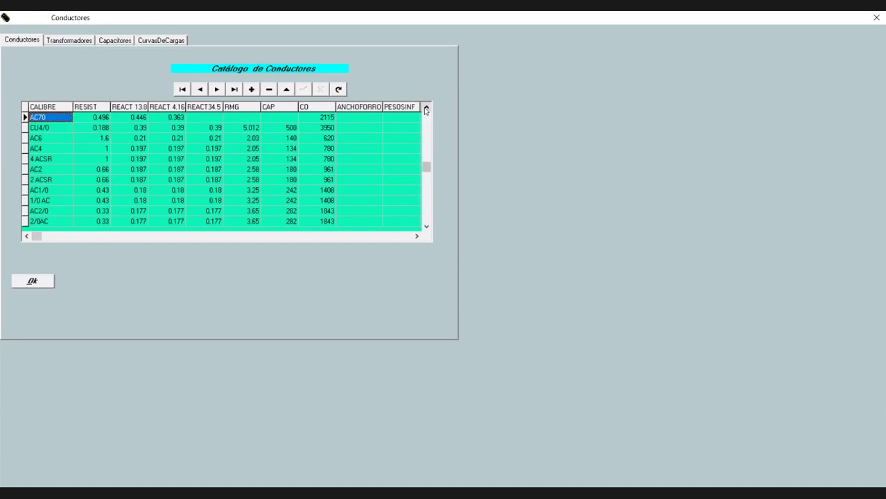
{"action": "left_click", "coordinate": [427, 108]}
{"action": "left_click", "coordinate": [427, 108]}
{"action": "left_click", "coordinate": [426, 109]}
{"action": "left_click", "coordinate": [426, 108]}
{"action": "left_click", "coordinate": [427, 109]}
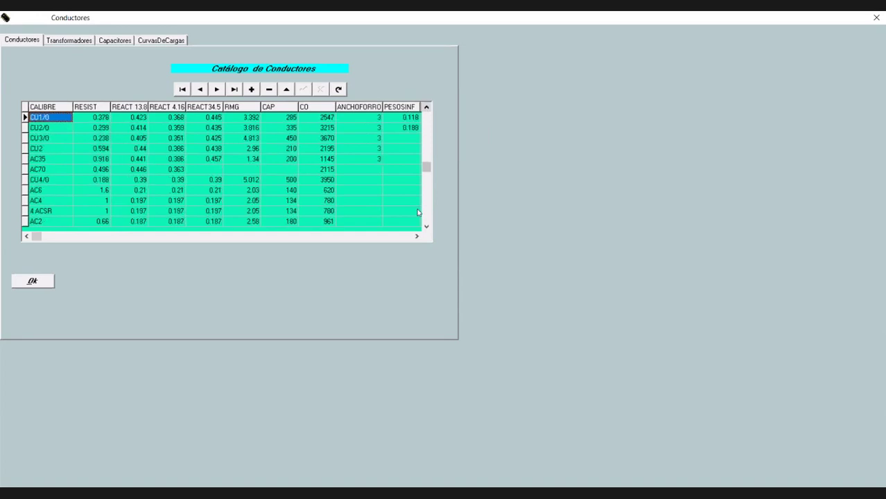
- Go down the conductor catalogue from AC2 to 2/0ACS and compare it with the 2/0AC entry
{"action": "left_click", "coordinate": [58, 221]}
{"action": "key", "text": "Down"}
{"action": "key", "text": "Down"}
{"action": "key", "text": "Down"}
{"action": "key", "text": "Down"}
{"action": "key", "text": "Down"}
{"action": "key", "text": "Down"}
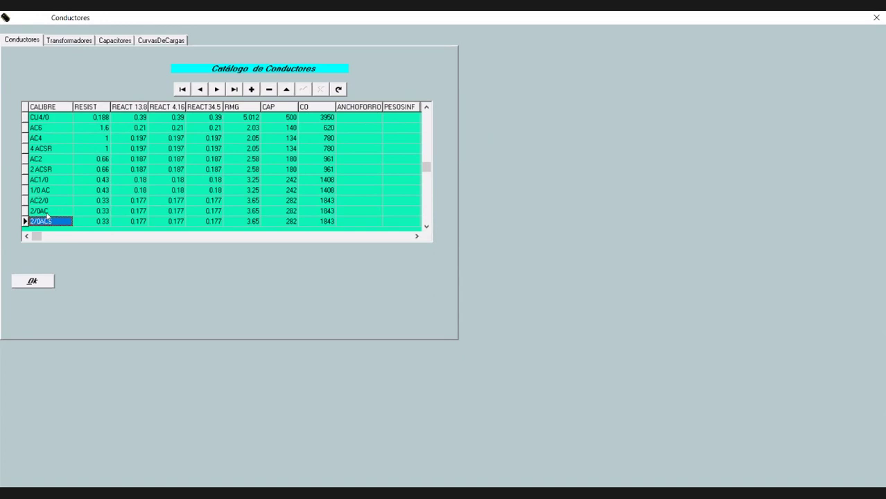
{"action": "left_click", "coordinate": [47, 212]}
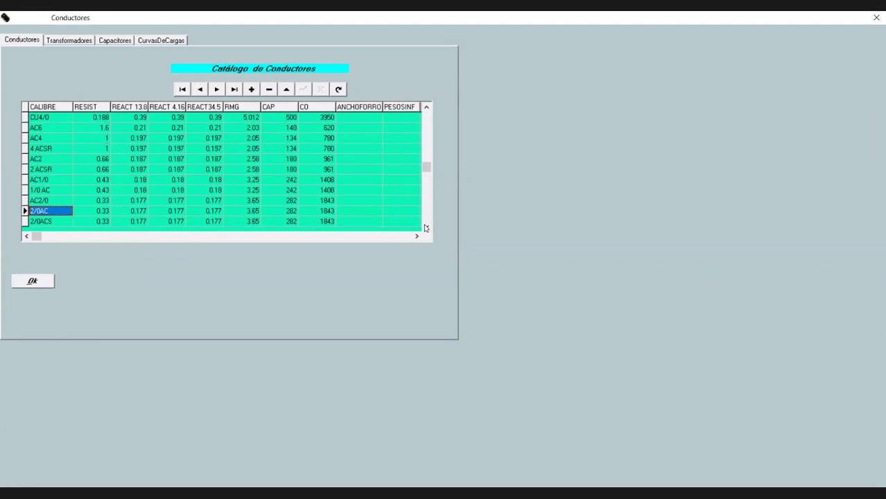
- Delete the 2 ACSR record from the conductor catalogue and confirm the deletion
{"action": "left_click", "coordinate": [40, 170]}
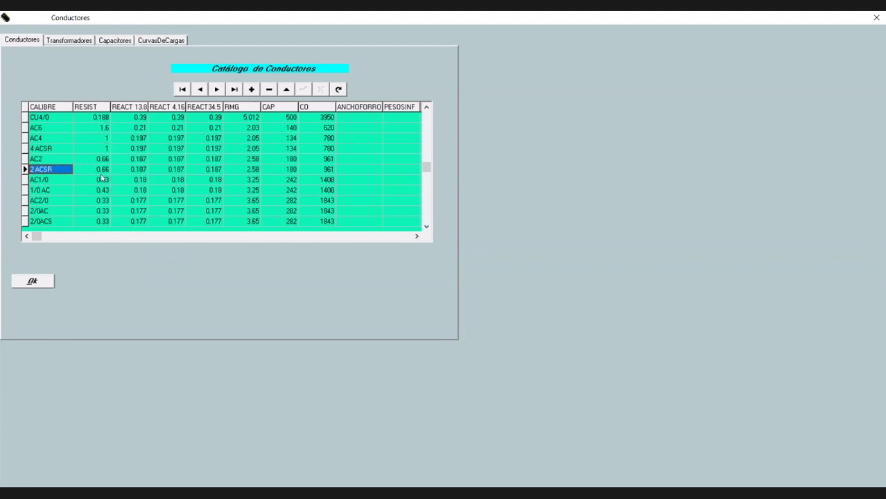
{"action": "left_click", "coordinate": [62, 171]}
{"action": "left_click", "coordinate": [269, 90]}
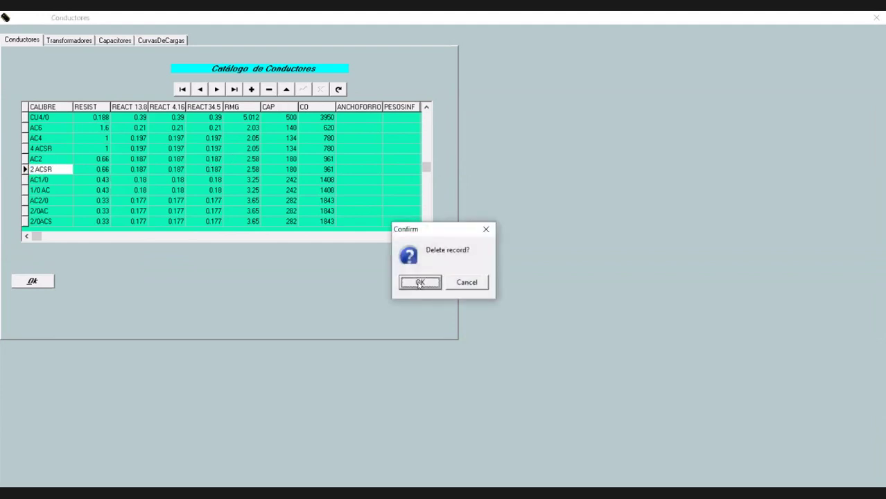
{"action": "key", "text": "Return"}
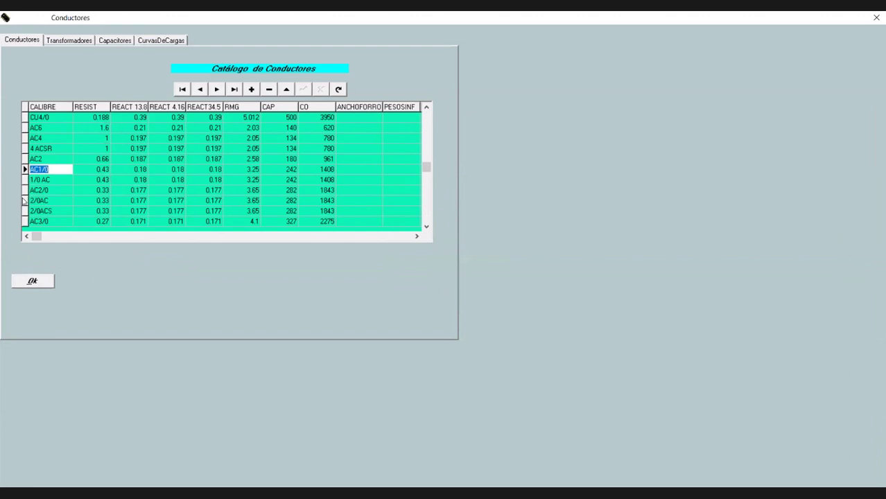
- Delete the 4 ACSR record, select the AC1/0 entry and accept the conductor catalogue
{"action": "left_click", "coordinate": [32, 148]}
{"action": "left_click", "coordinate": [270, 90]}
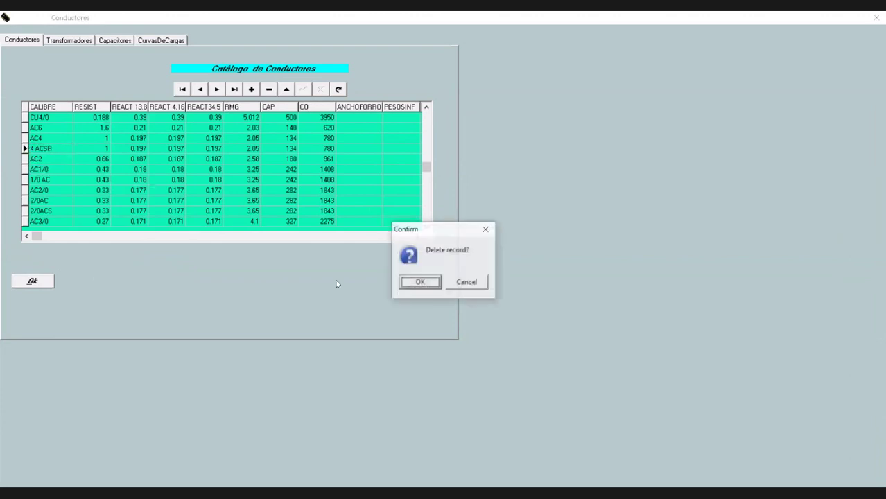
{"action": "key", "text": "Return"}
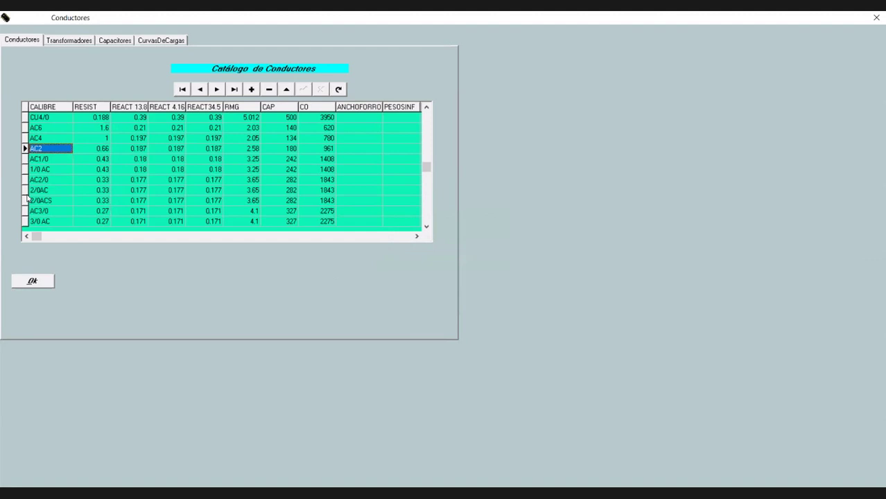
{"action": "left_click", "coordinate": [36, 159]}
{"action": "left_click", "coordinate": [46, 159]}
{"action": "left_click", "coordinate": [32, 282]}
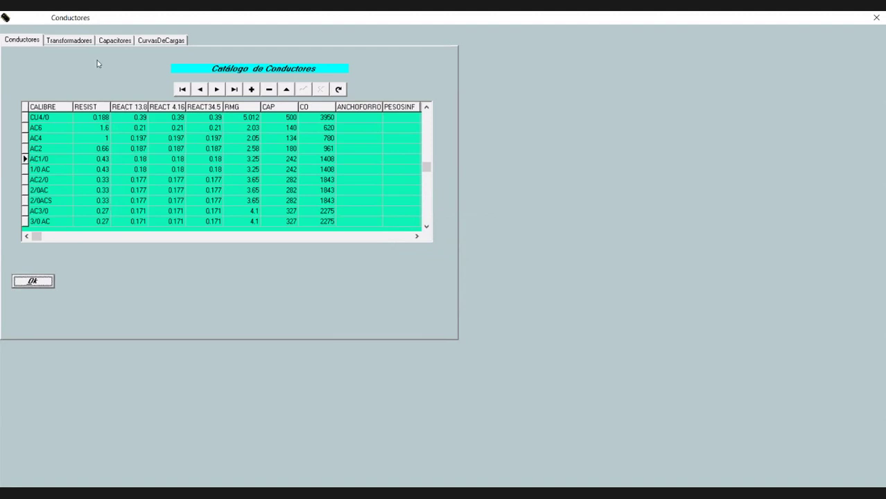
- View the transformer catalogue, the capacitor bank catalogue and the load curves table in turn
{"action": "left_click", "coordinate": [65, 41]}
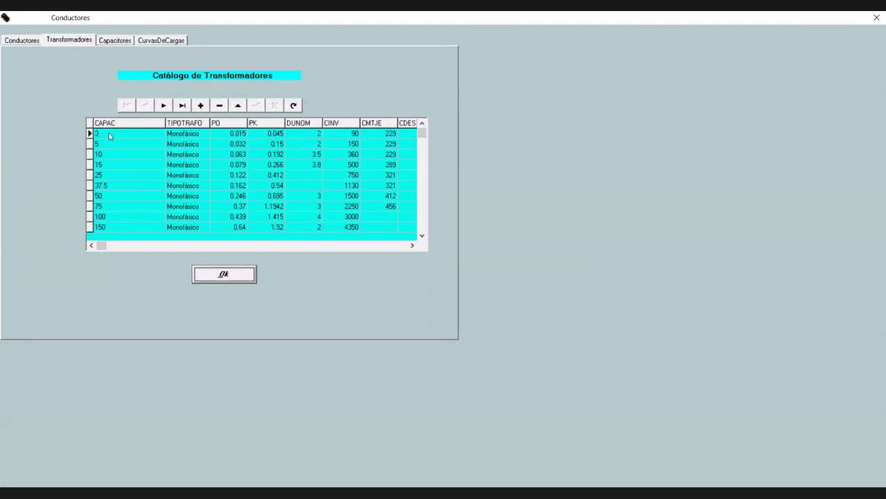
{"action": "left_click", "coordinate": [136, 40]}
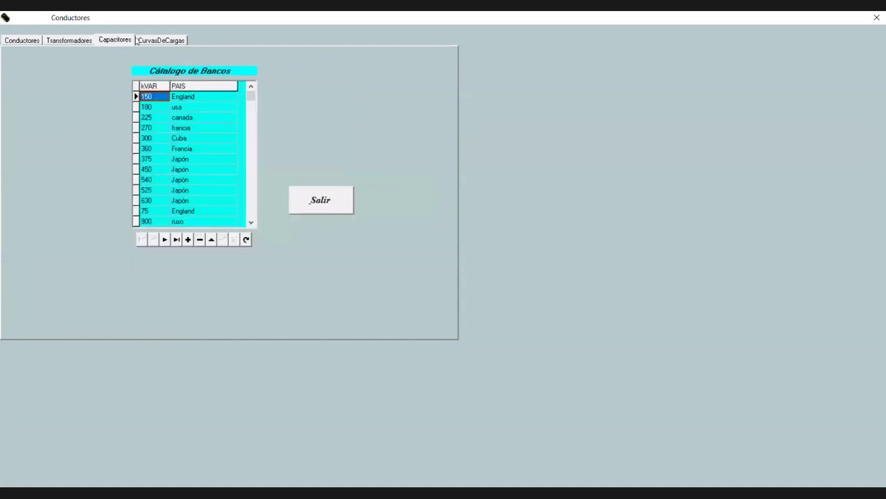
{"action": "left_click", "coordinate": [154, 40]}
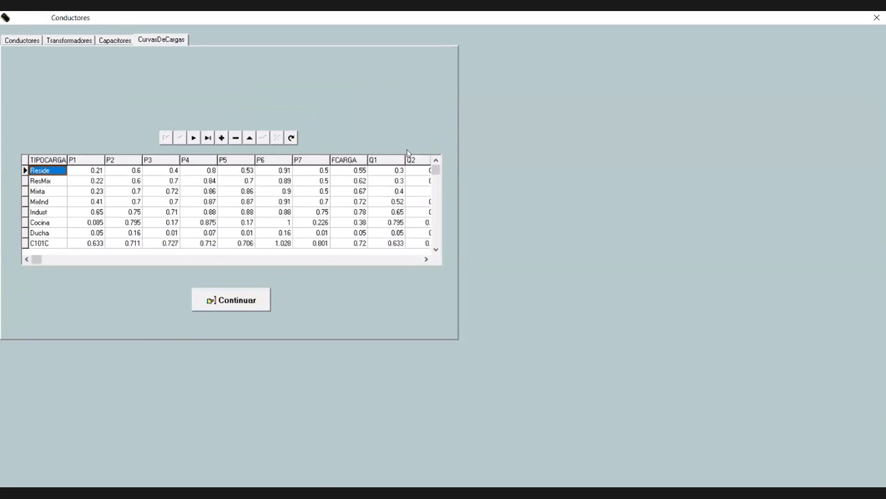
- Leave the load-curve catalogue and return to the circuit editor
{"action": "left_click", "coordinate": [243, 302]}
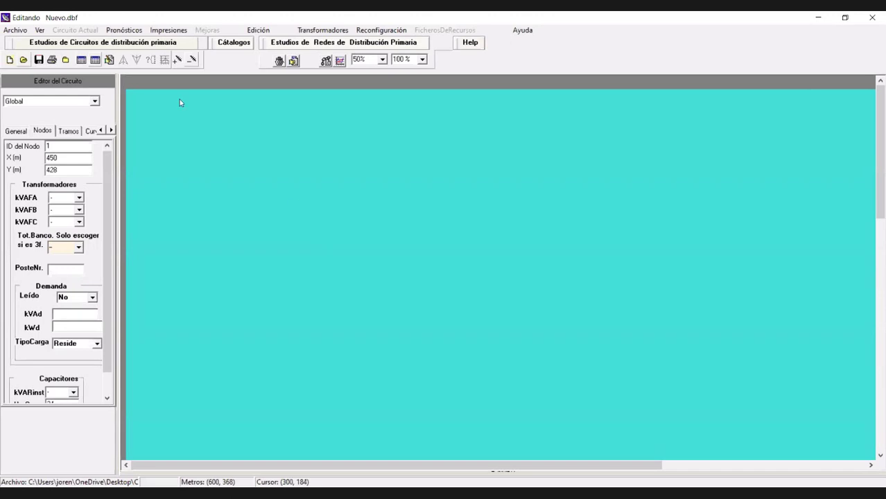
{"action": "left_click", "coordinate": [42, 31]}
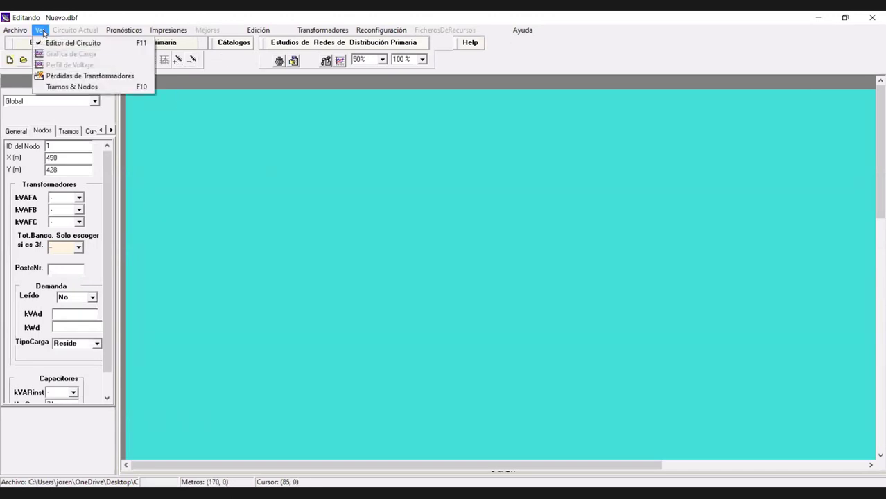
{"action": "key", "text": "Right"}
{"action": "key", "text": "Right"}
{"action": "key", "text": "Escape"}
{"action": "key", "text": "Escape"}
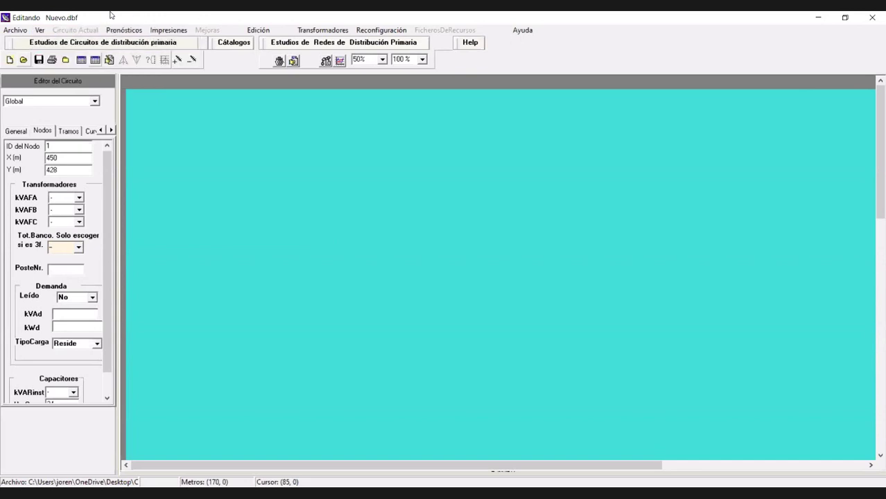
{"action": "left_click", "coordinate": [24, 32]}
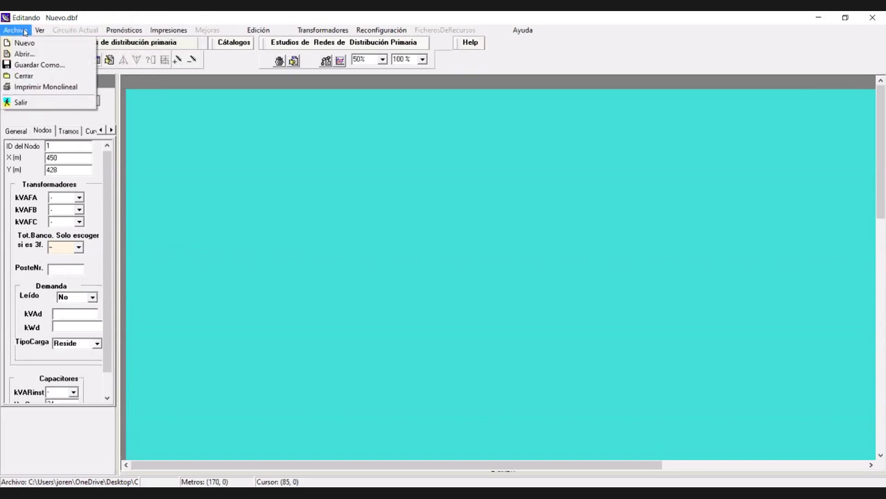
{"action": "key", "text": "Right"}
{"action": "key", "text": "Escape"}
{"action": "key", "text": "Escape"}
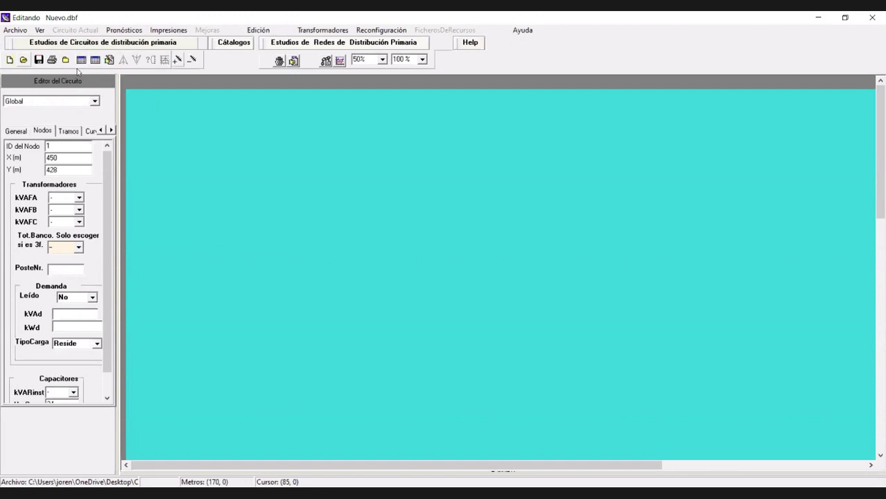
- Try to draw the first line section of the circuit on the empty canvas of Nuevo.dbf
{"action": "left_click", "coordinate": [177, 61]}
{"action": "left_click", "coordinate": [198, 171]}
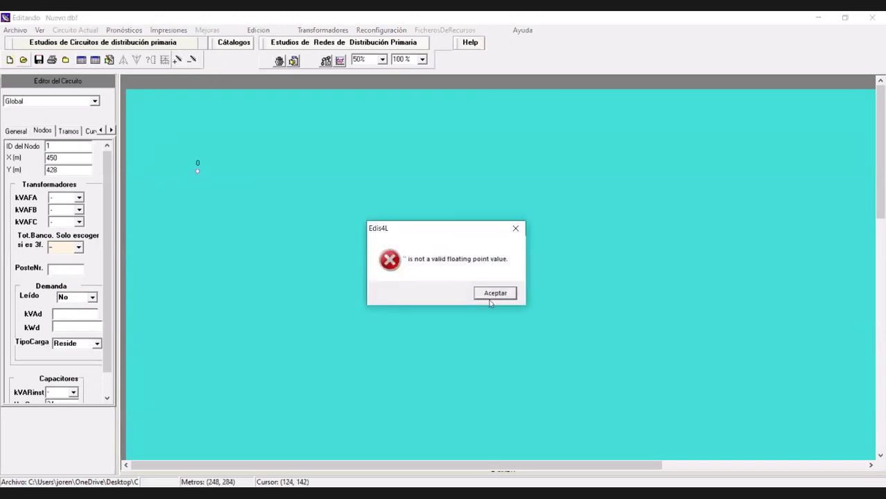
{"action": "key", "text": "Return"}
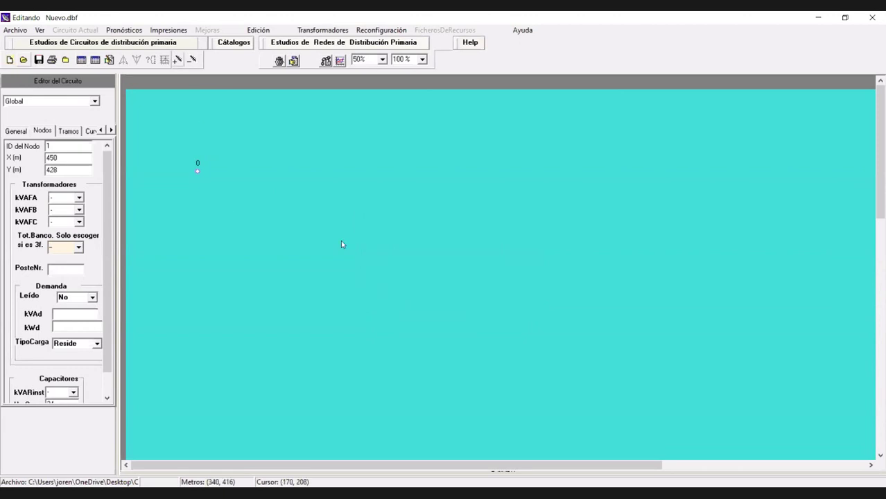
{"action": "left_click", "coordinate": [341, 240]}
{"action": "key", "text": "Return"}
{"action": "left_click", "coordinate": [208, 174]}
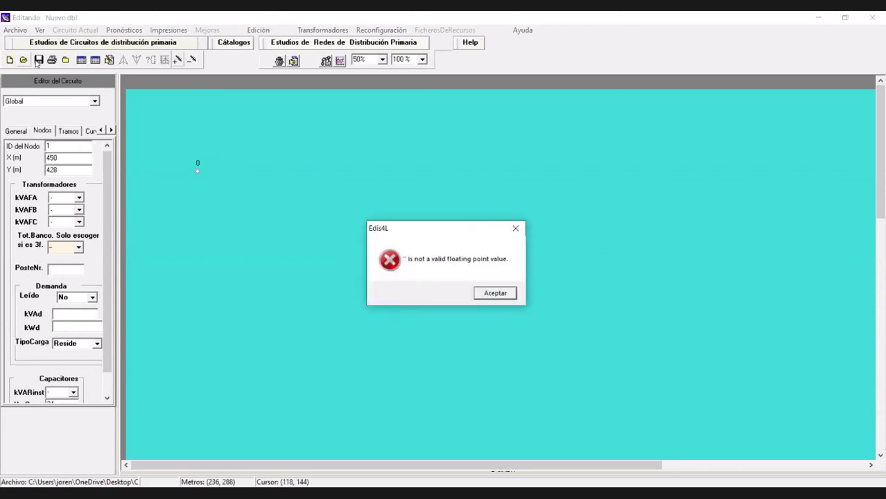
{"action": "key", "text": "Return"}
- Close the current circuit file and exit the program to start from a clean editor
{"action": "key", "text": "alt+a"}
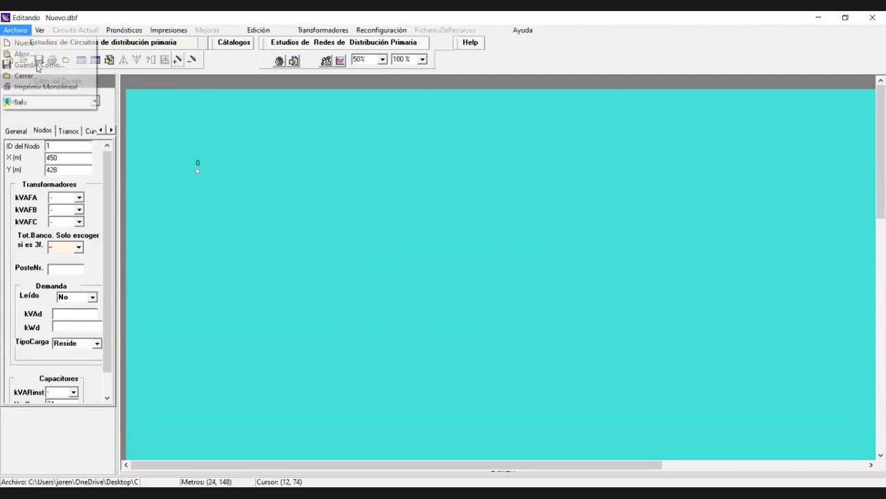
{"action": "key", "text": "Down"}
{"action": "key", "text": "Down"}
{"action": "key", "text": "Down"}
{"action": "key", "text": "Down"}
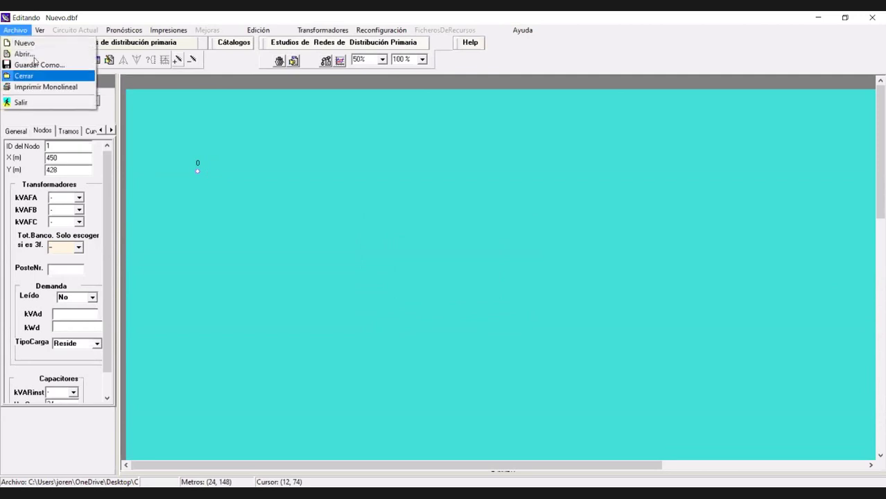
{"action": "key", "text": "Return"}
{"action": "left_click", "coordinate": [875, 16]}
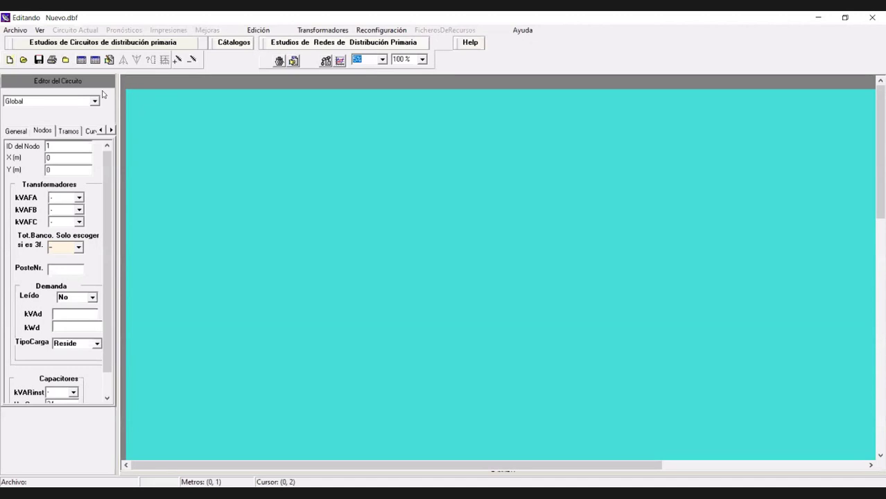
- Draw a horizontal line section from node 0 at about (85, 77) m to node 1 and set its distance to 150 m
{"action": "left_click", "coordinate": [178, 59]}
{"action": "left_click_drag", "start_coordinate": [229, 183], "coordinate": [396, 184]}
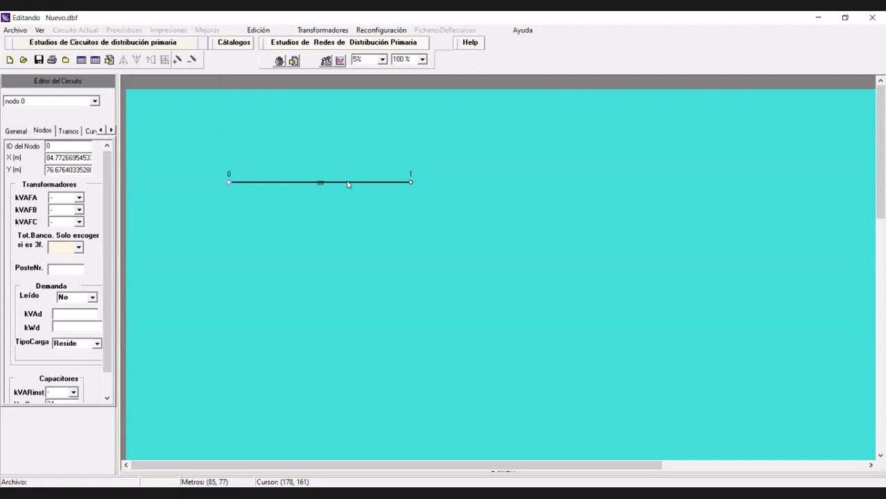
{"action": "left_click", "coordinate": [290, 184]}
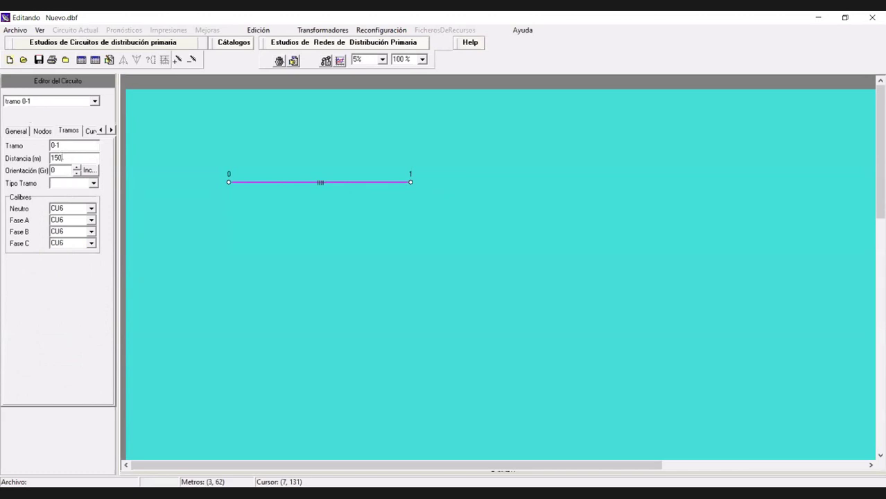
{"action": "left_click_drag", "start_coordinate": [61, 158], "coordinate": [50, 158]}
- Set the type of section 0-1 to Trifásico
{"action": "left_click", "coordinate": [94, 184]}
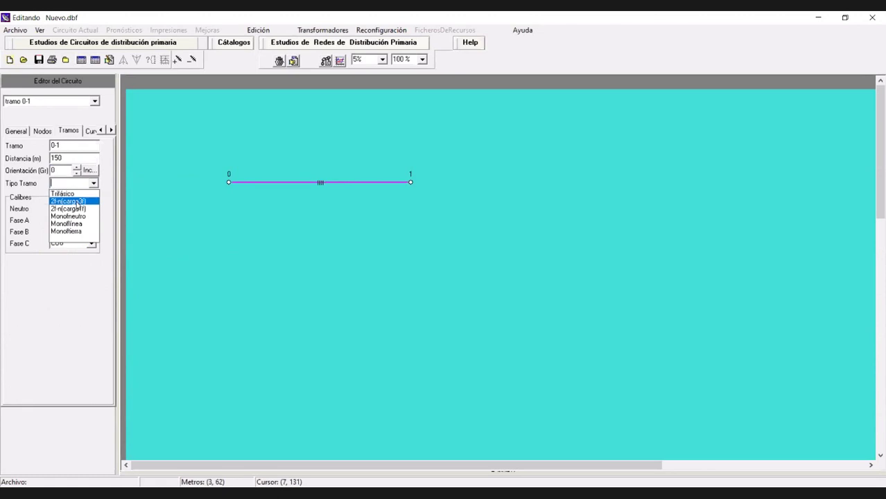
{"action": "left_click", "coordinate": [76, 201]}
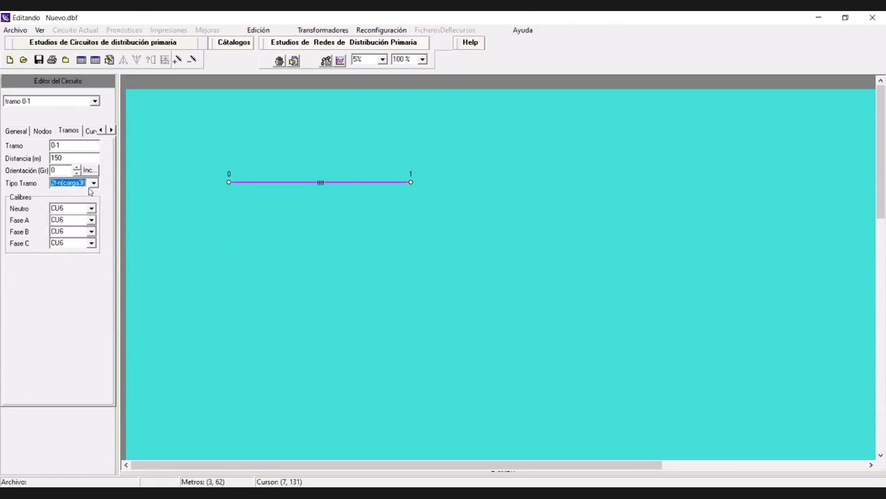
{"action": "left_click", "coordinate": [92, 184]}
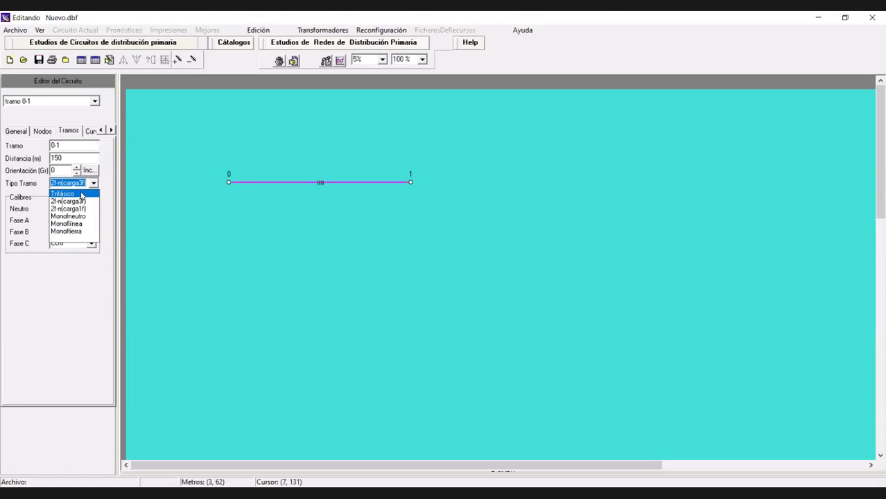
{"action": "left_click", "coordinate": [82, 194]}
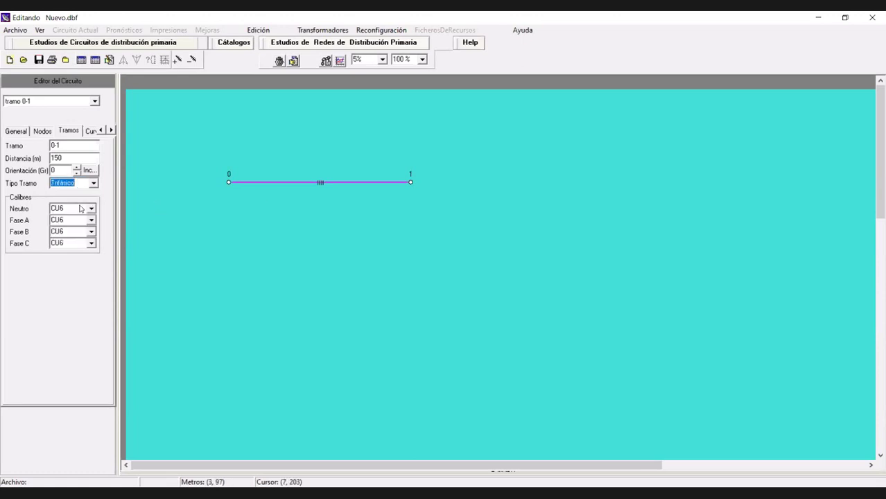
- Assign conductor AC4/0 to the neutral and to phases A, B and C of section 0-1
{"action": "left_click", "coordinate": [348, 187]}
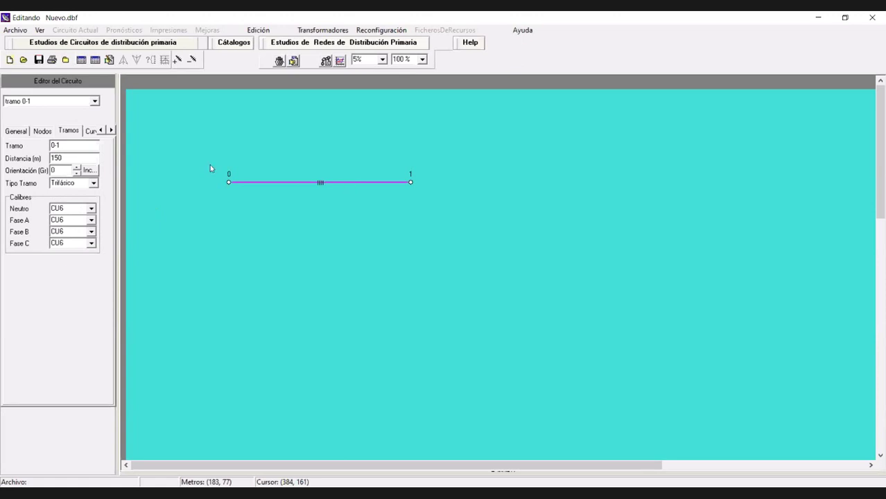
{"action": "left_click", "coordinate": [91, 209]}
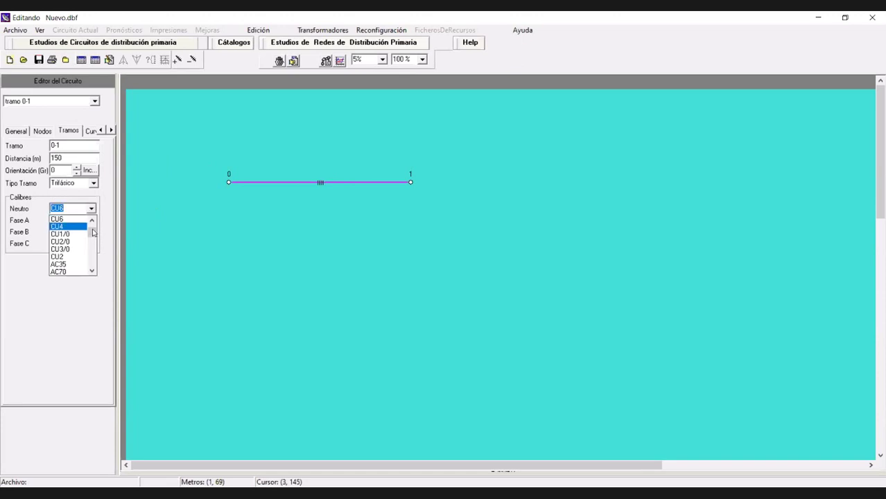
{"action": "left_click_drag", "start_coordinate": [93, 234], "coordinate": [94, 255]}
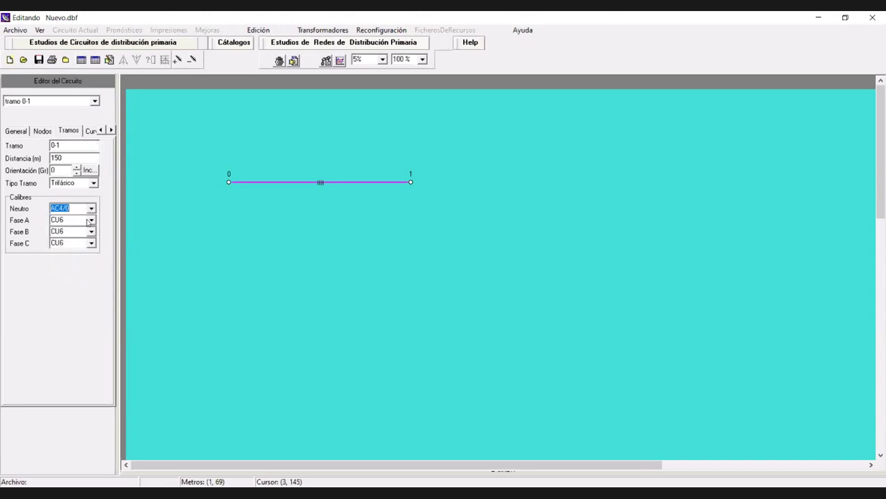
{"action": "left_click", "coordinate": [92, 221]}
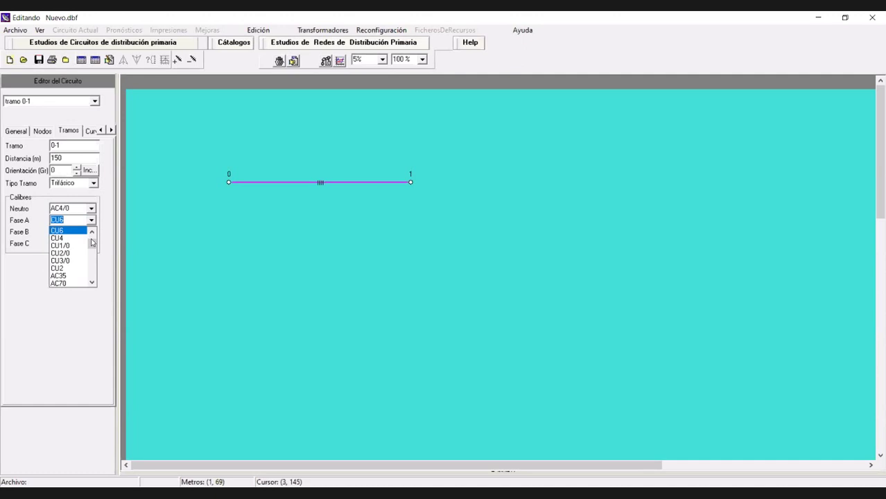
{"action": "left_click_drag", "start_coordinate": [92, 238], "coordinate": [74, 265]}
{"action": "left_click", "coordinate": [72, 260]}
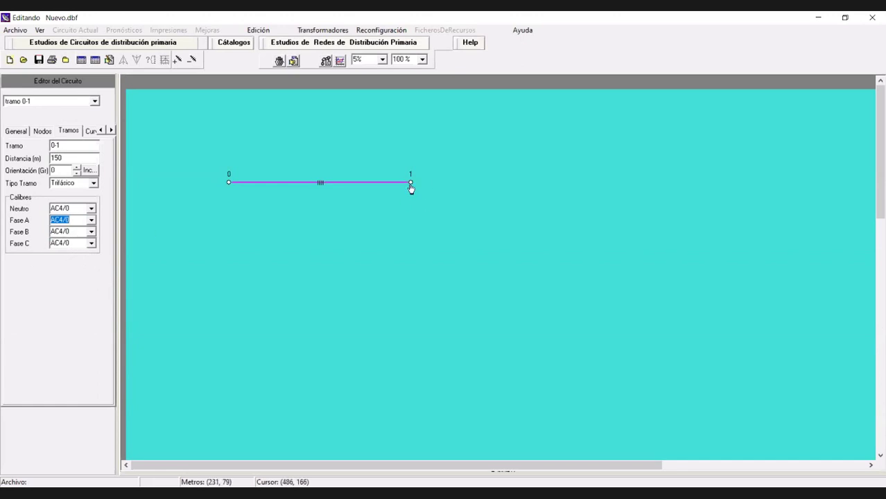
- Shorten the drawn section by moving node 1 toward node 0, and relocate it lower on the canvas with node 1 at about (74, 156) m
{"action": "left_click_drag", "start_coordinate": [410, 186], "coordinate": [257, 184]}
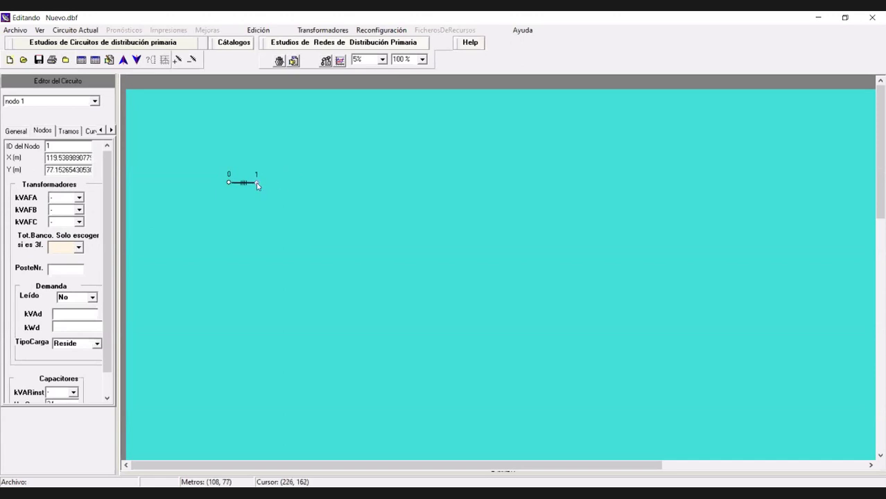
{"action": "left_click", "coordinate": [205, 267]}
{"action": "left_click_drag", "start_coordinate": [205, 267], "coordinate": [187, 319]}
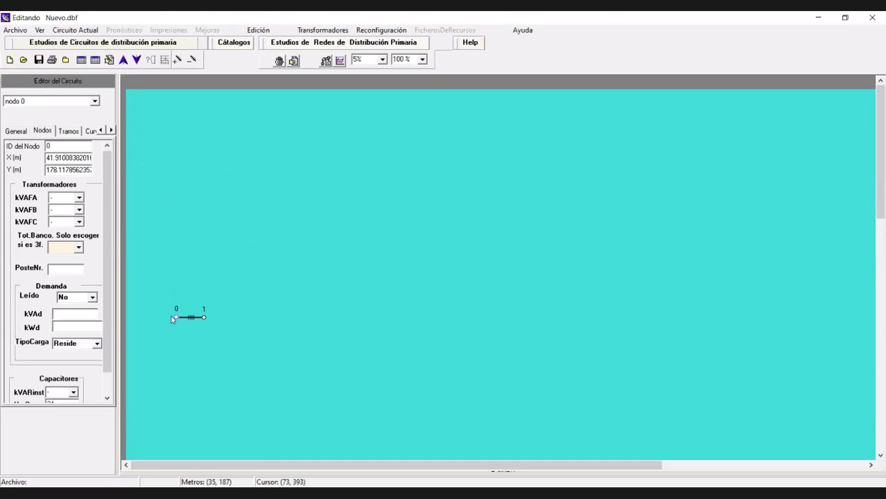
{"action": "left_click_drag", "start_coordinate": [172, 319], "coordinate": [188, 280]}
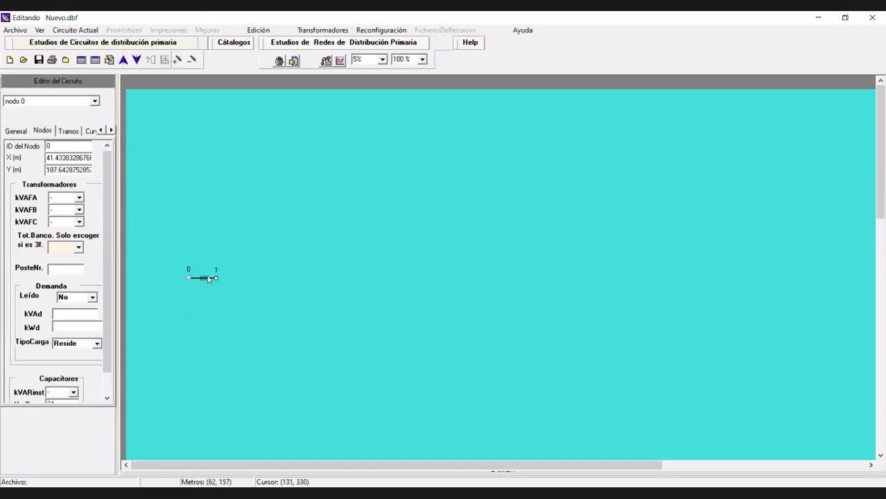
{"action": "left_click", "coordinate": [203, 279]}
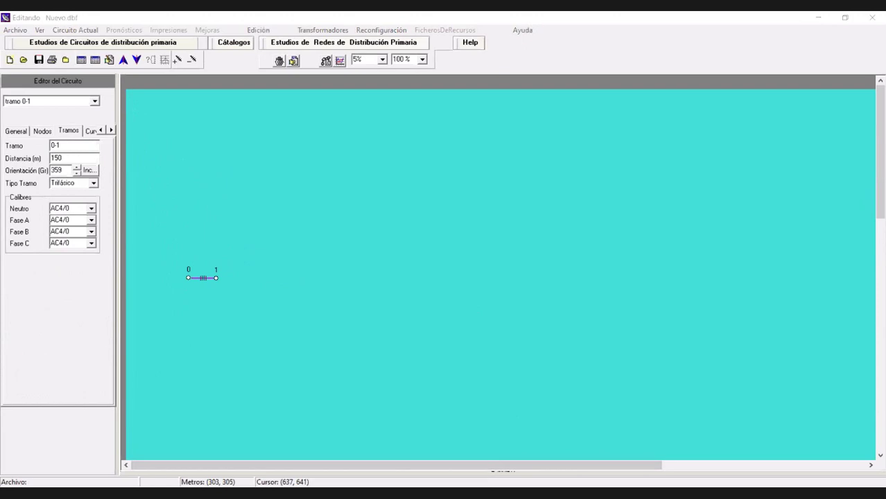
{"action": "left_click", "coordinate": [204, 279]}
{"action": "left_click", "coordinate": [249, 237]}
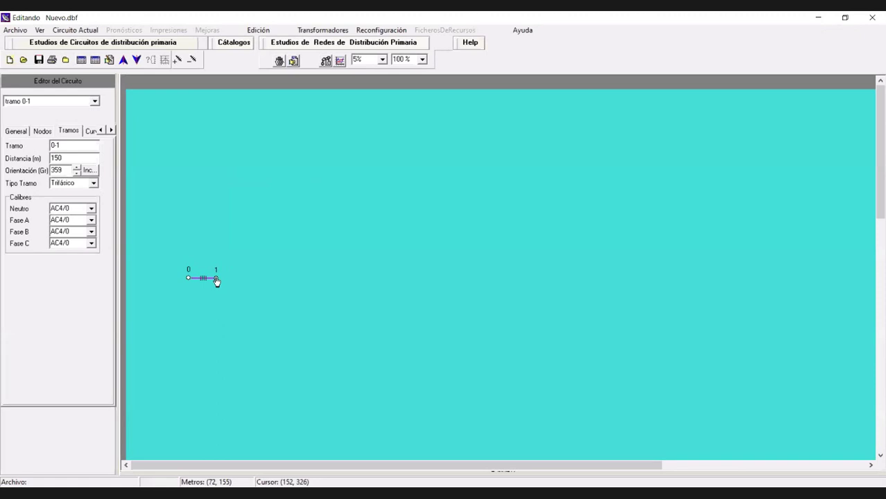
- Extend the main line rightward from node 1 with consecutive sections through nodes 2 to 7, rising after node 4 at about (166, 160) m
{"action": "left_click", "coordinate": [216, 279]}
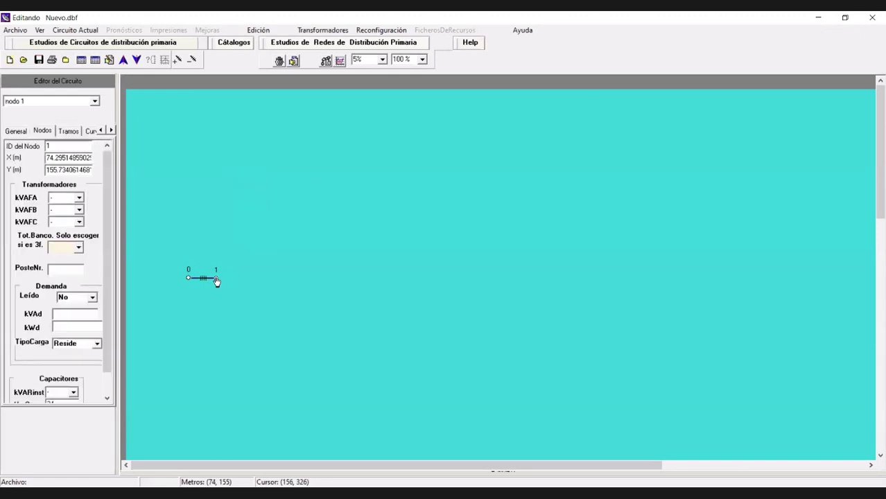
{"action": "left_click", "coordinate": [261, 274]}
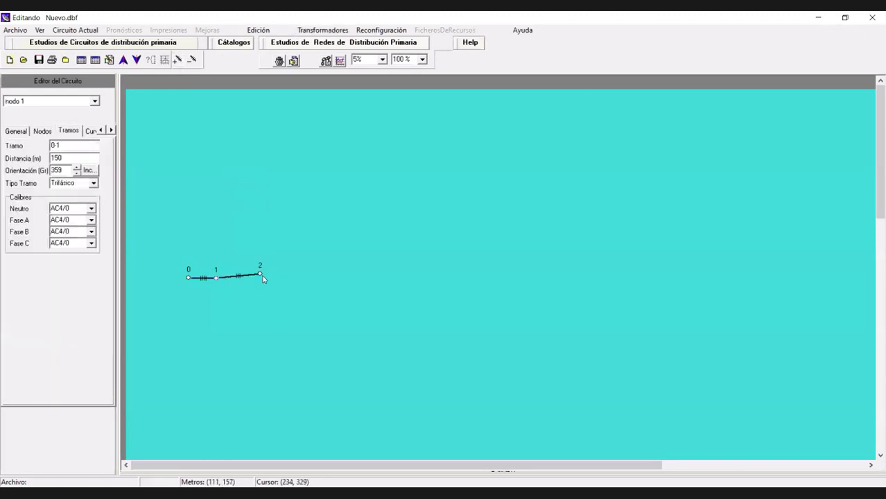
{"action": "left_click", "coordinate": [164, 61]}
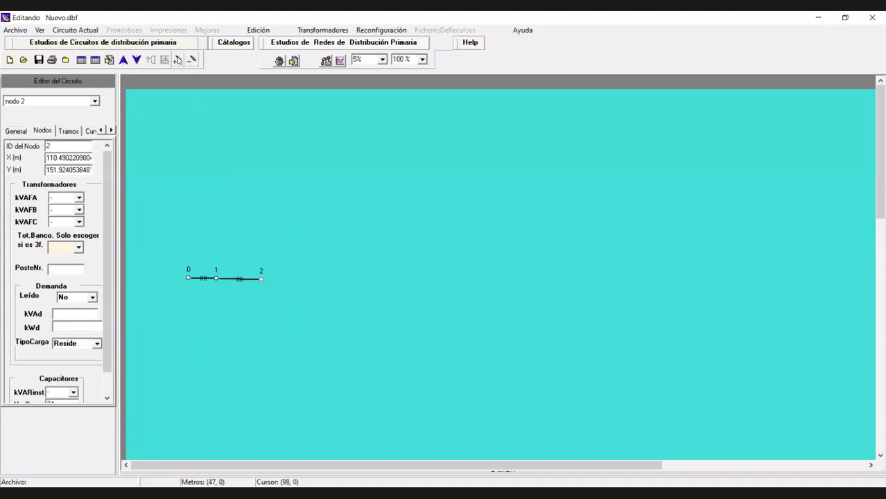
{"action": "left_click", "coordinate": [300, 281]}
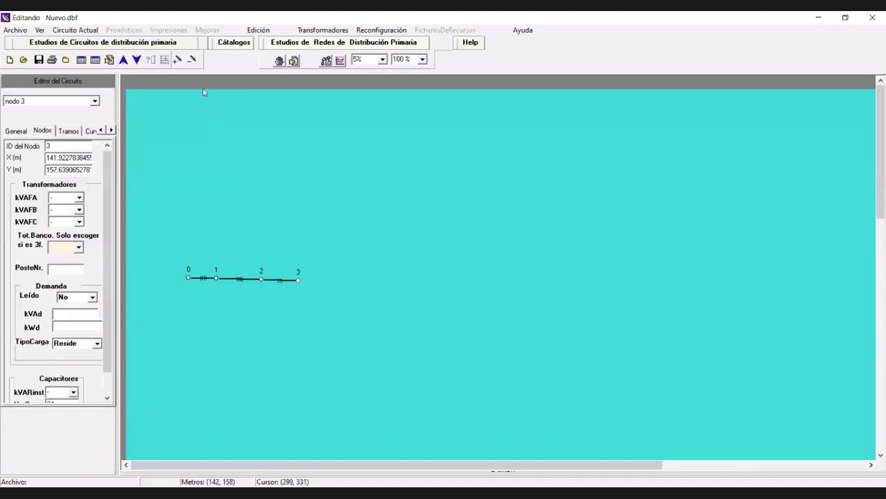
{"action": "left_click", "coordinate": [326, 285]}
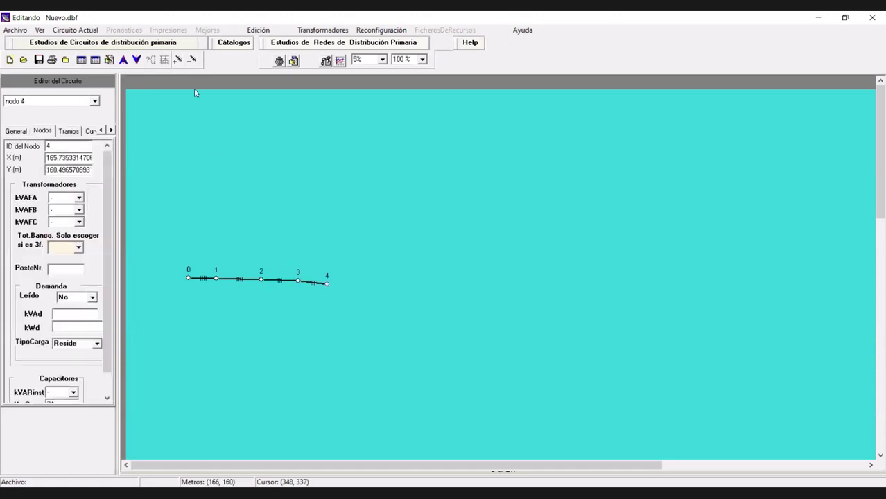
{"action": "left_click", "coordinate": [177, 60]}
{"action": "left_click", "coordinate": [380, 271]}
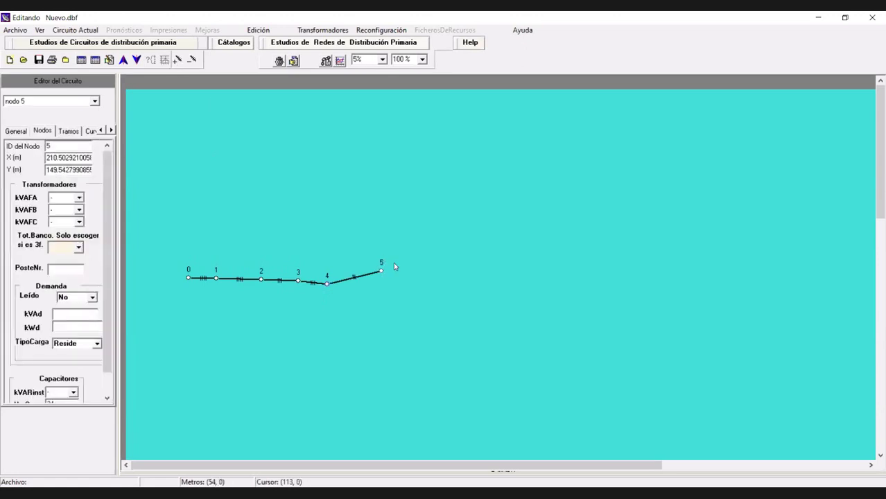
{"action": "left_click", "coordinate": [448, 254]}
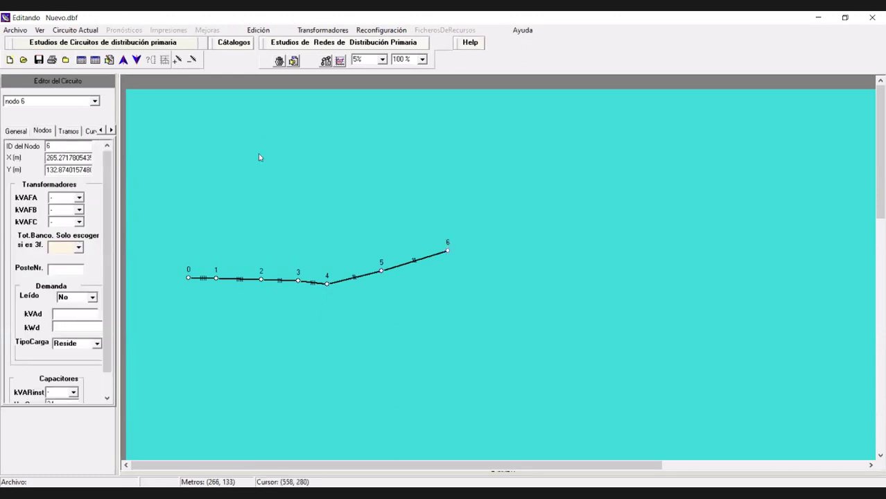
{"action": "left_click", "coordinate": [495, 231]}
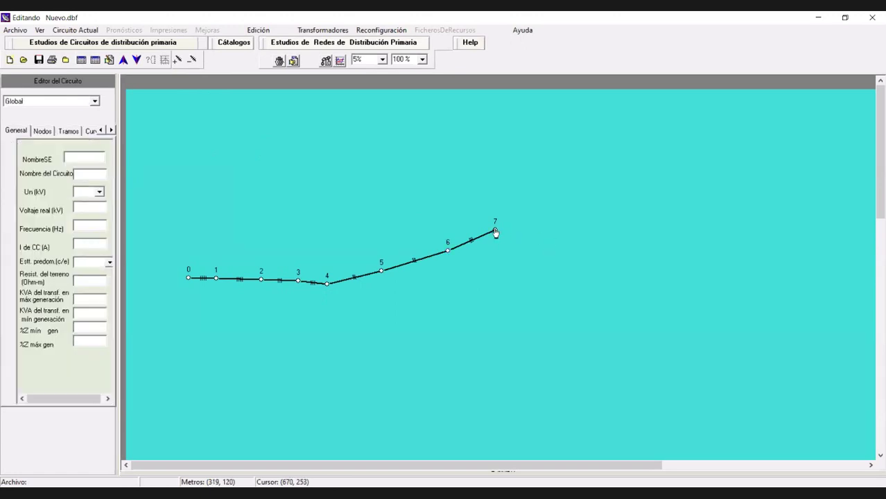
- Extend the main line downward from node 7 with two sections through node 8 at about (345, 136) m to node 9
{"action": "left_click", "coordinate": [546, 256]}
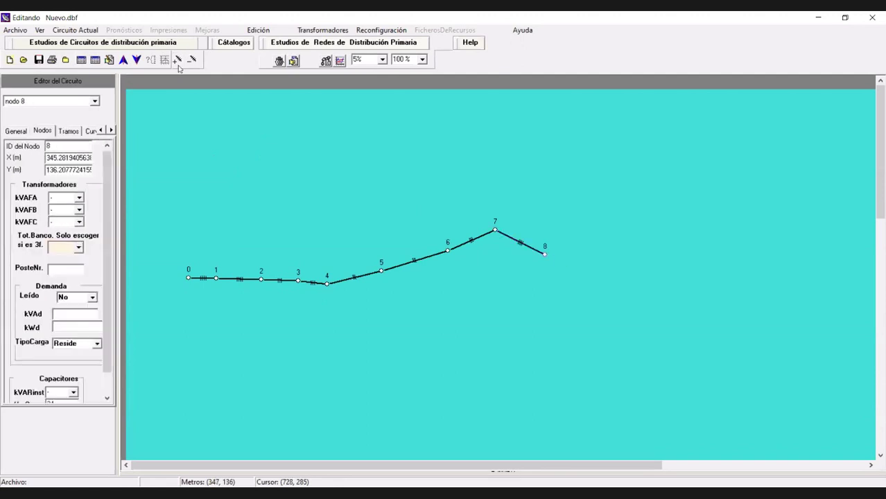
{"action": "left_click", "coordinate": [592, 287]}
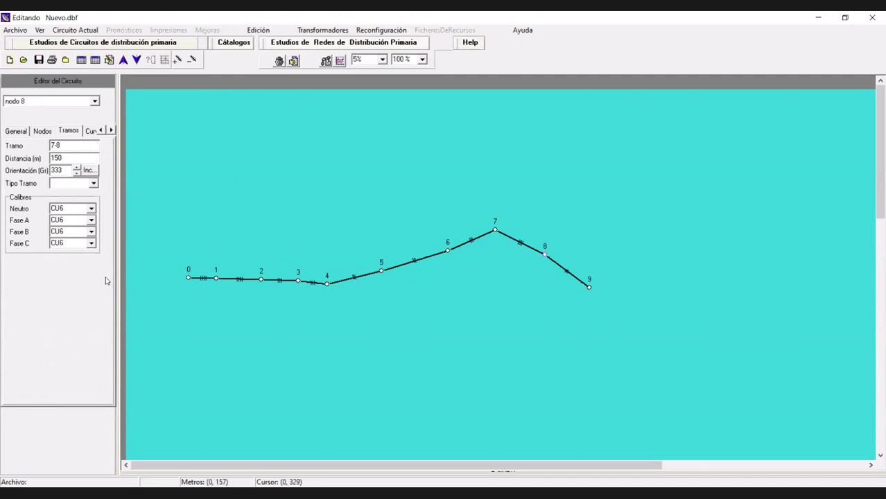
- Set the type of sections 1-2, 2-3 and 3-4 to Trifásico
{"action": "left_click", "coordinate": [238, 280]}
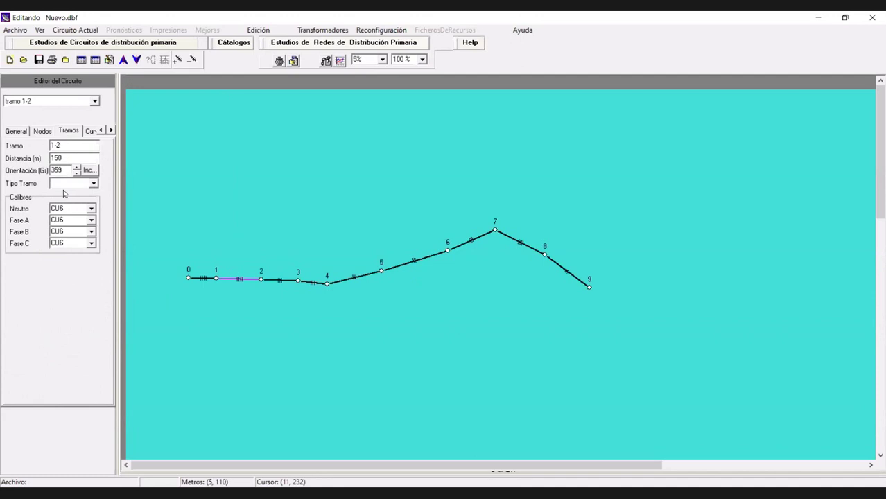
{"action": "left_click", "coordinate": [89, 184]}
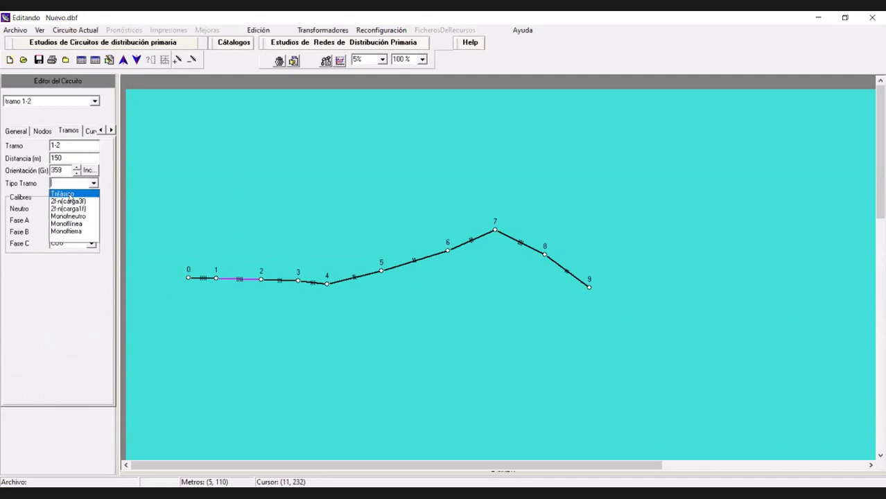
{"action": "left_click", "coordinate": [70, 195]}
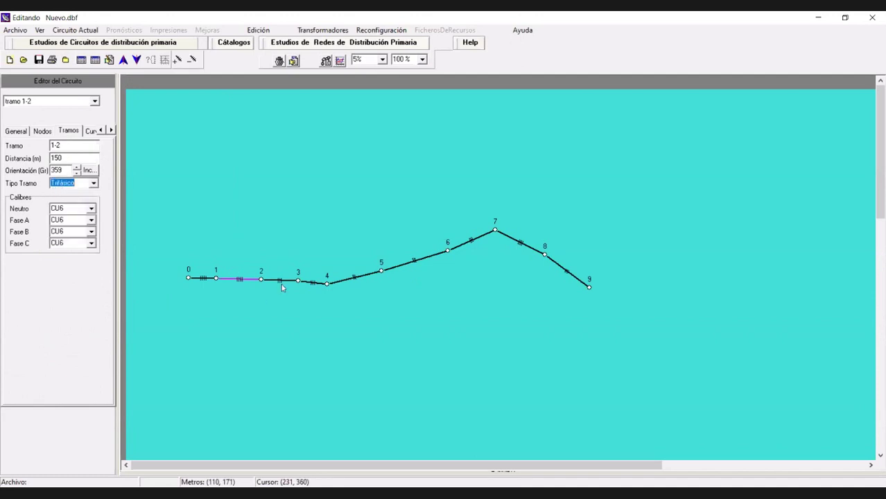
{"action": "left_click", "coordinate": [280, 281]}
{"action": "left_click", "coordinate": [93, 183]}
{"action": "left_click", "coordinate": [312, 291]}
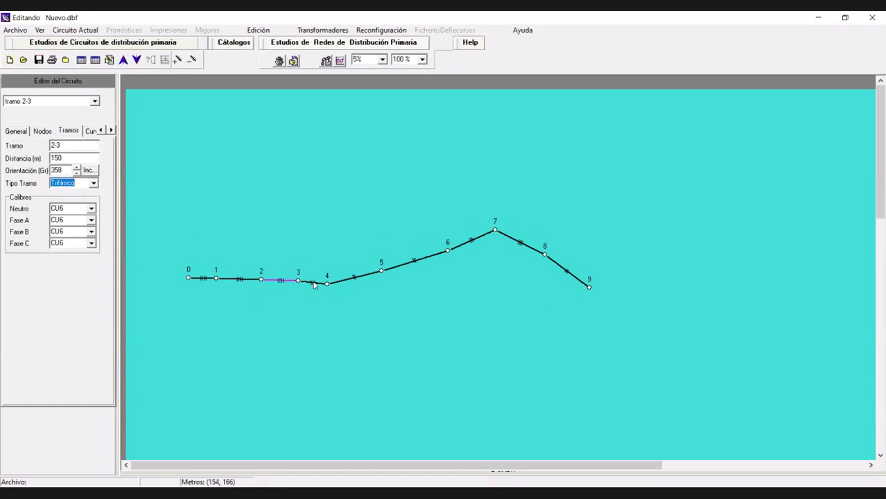
{"action": "left_click", "coordinate": [307, 283]}
{"action": "left_click", "coordinate": [334, 292]}
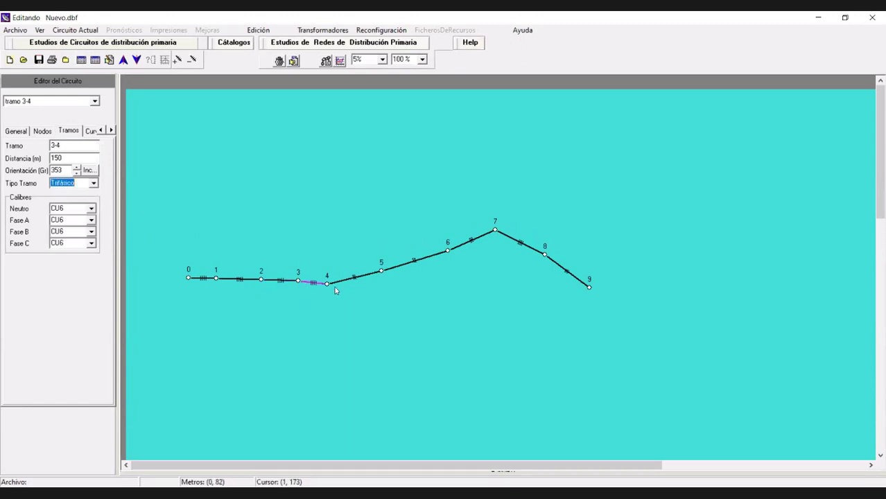
- Set the type of sections 4-5, 5-6 and 6-7 to Trifásico
{"action": "left_click", "coordinate": [342, 285]}
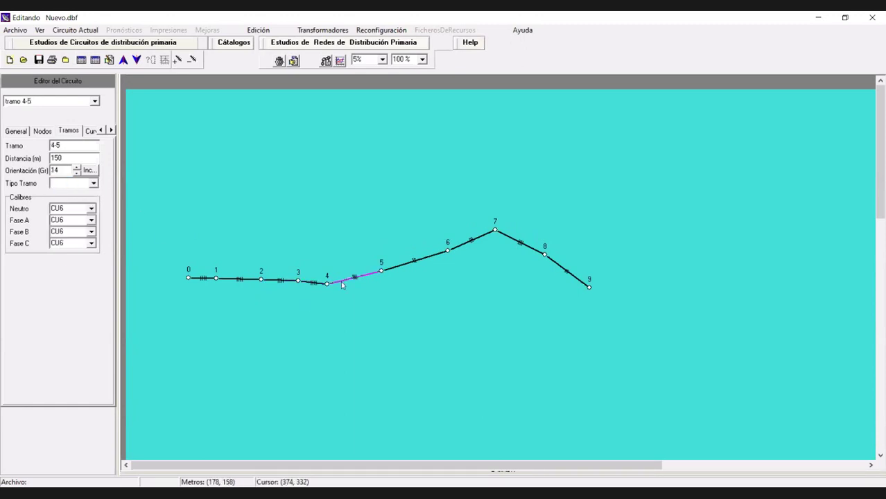
{"action": "left_click", "coordinate": [95, 185]}
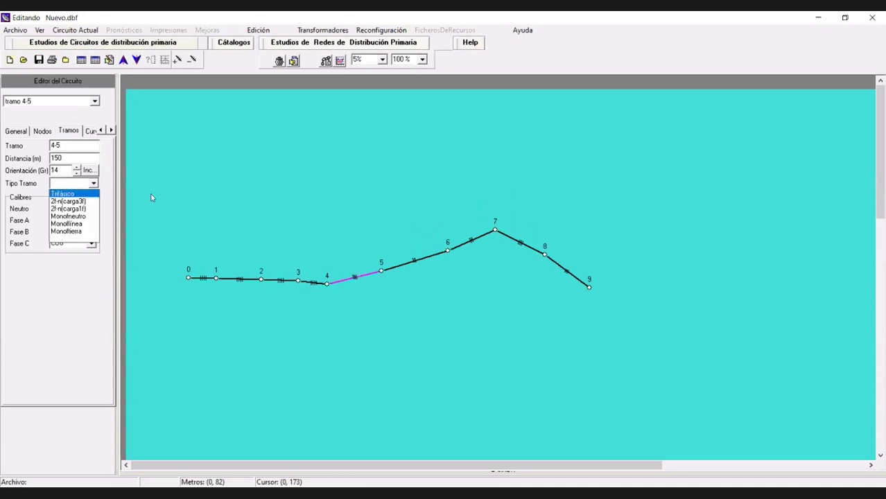
{"action": "left_click", "coordinate": [414, 261]}
{"action": "left_click", "coordinate": [77, 183]}
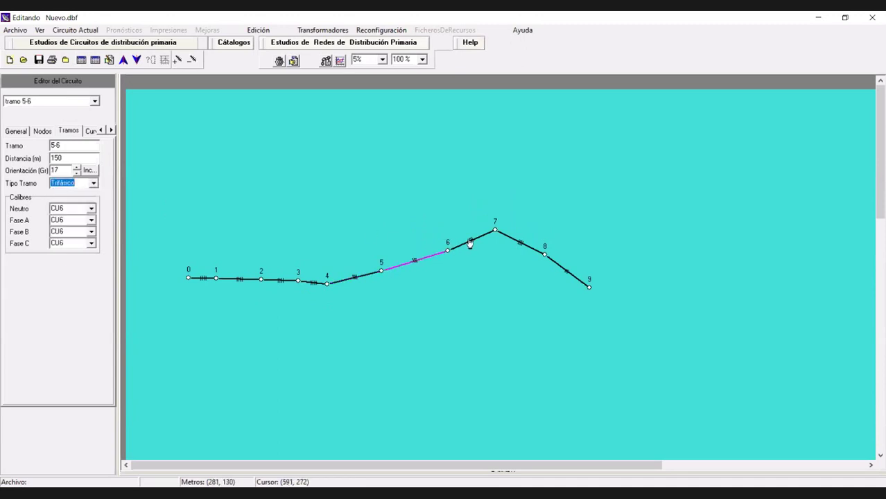
{"action": "left_click", "coordinate": [467, 243]}
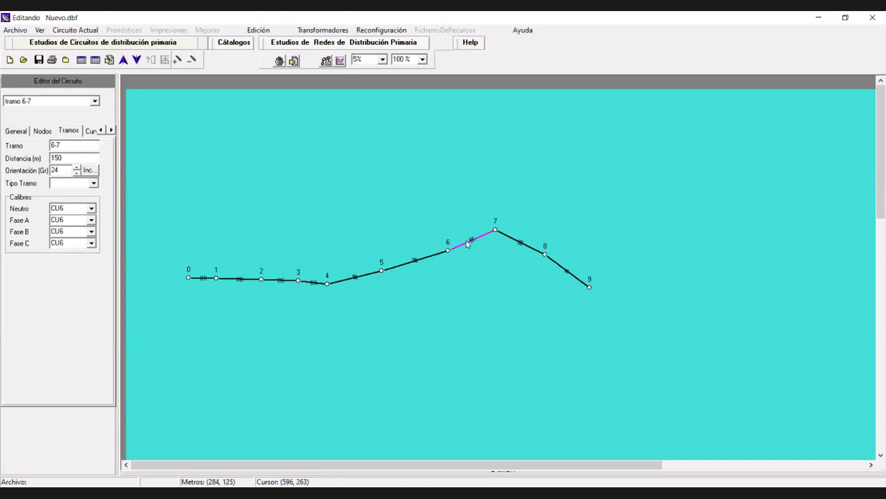
{"action": "left_click", "coordinate": [93, 183]}
{"action": "left_click", "coordinate": [66, 192]}
- Set the type of sections 7-8 and 8-9 to Trifásico
{"action": "left_click", "coordinate": [520, 242]}
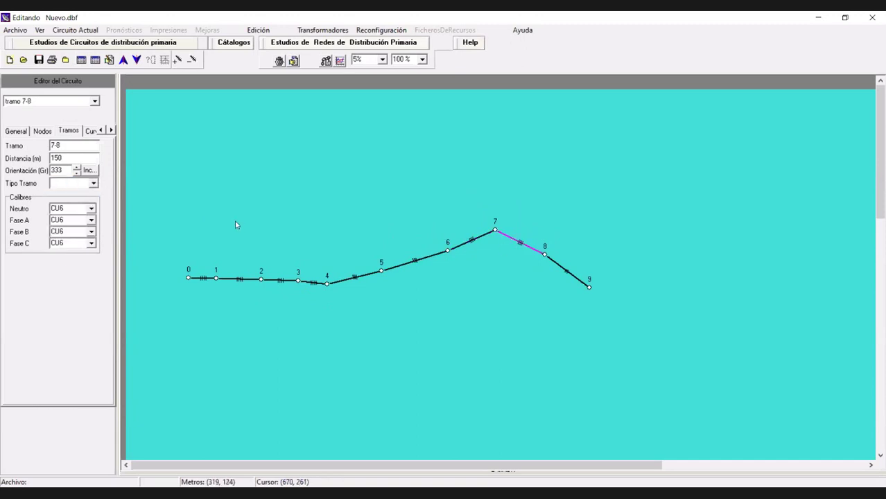
{"action": "left_click", "coordinate": [83, 185]}
{"action": "left_click", "coordinate": [69, 192]}
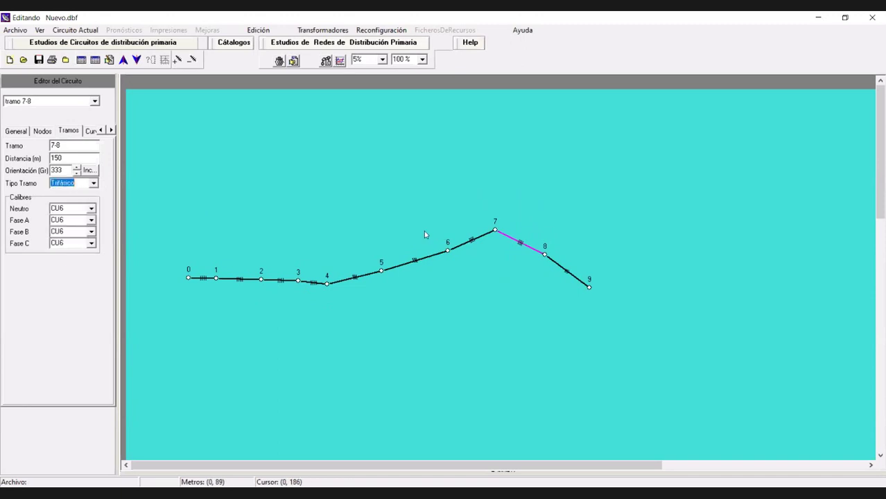
{"action": "left_click", "coordinate": [565, 271]}
{"action": "left_click", "coordinate": [70, 183]}
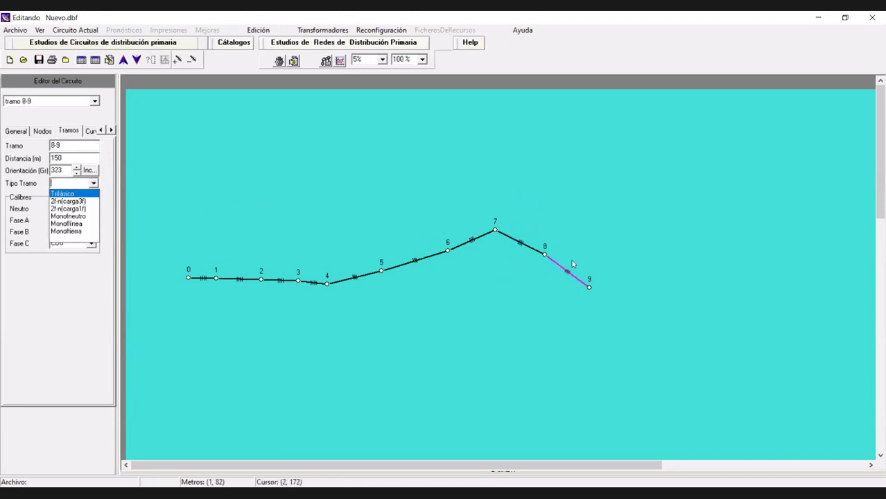
{"action": "left_click", "coordinate": [66, 192]}
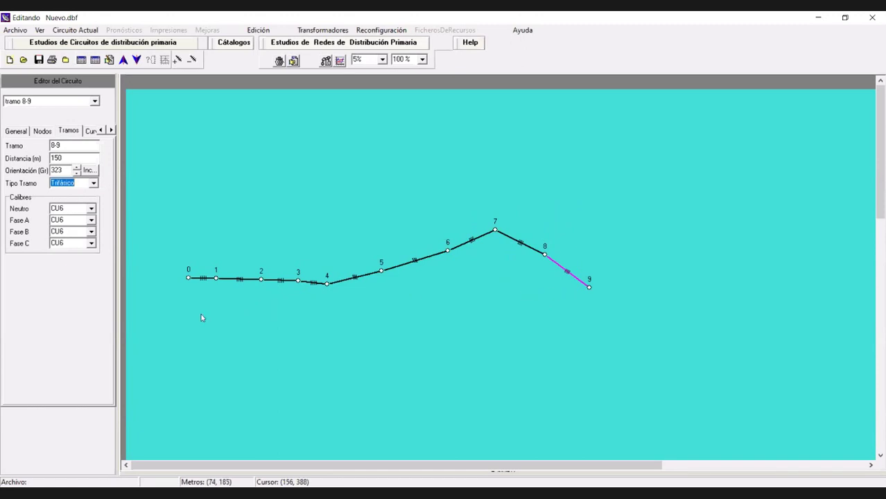
- Assign conductor AC4/0 to the neutral of section 1-2
{"action": "left_click", "coordinate": [239, 278]}
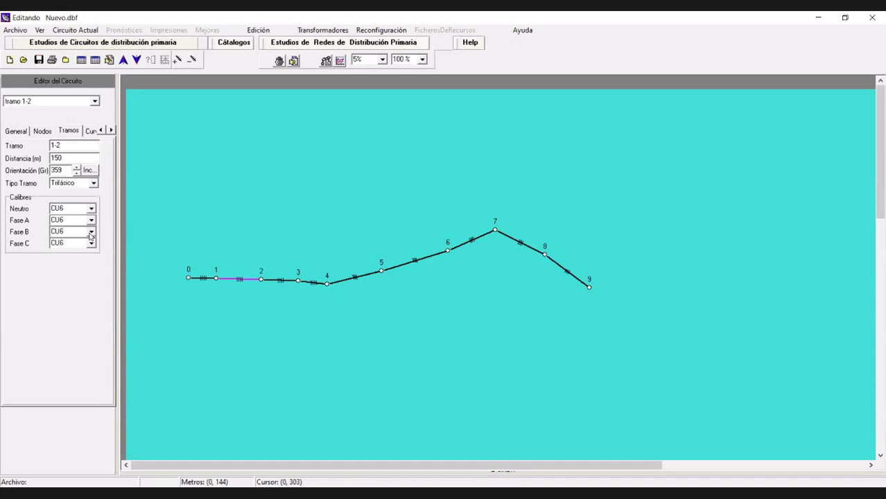
{"action": "left_click", "coordinate": [91, 209]}
{"action": "left_click_drag", "start_coordinate": [90, 236], "coordinate": [90, 260]}
{"action": "left_click", "coordinate": [93, 220]}
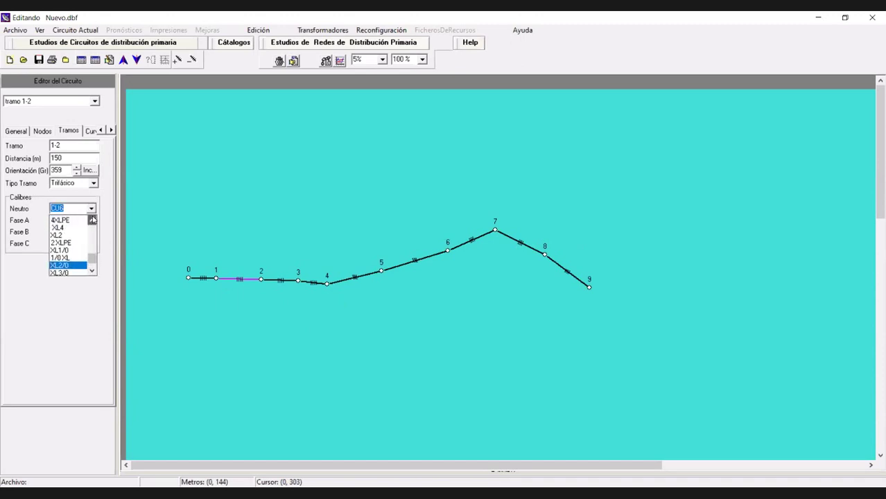
{"action": "left_click_drag", "start_coordinate": [92, 219], "coordinate": [76, 251]}
{"action": "scroll", "coordinate": [70, 251], "scroll_direction": "down", "scroll_amount": 1}
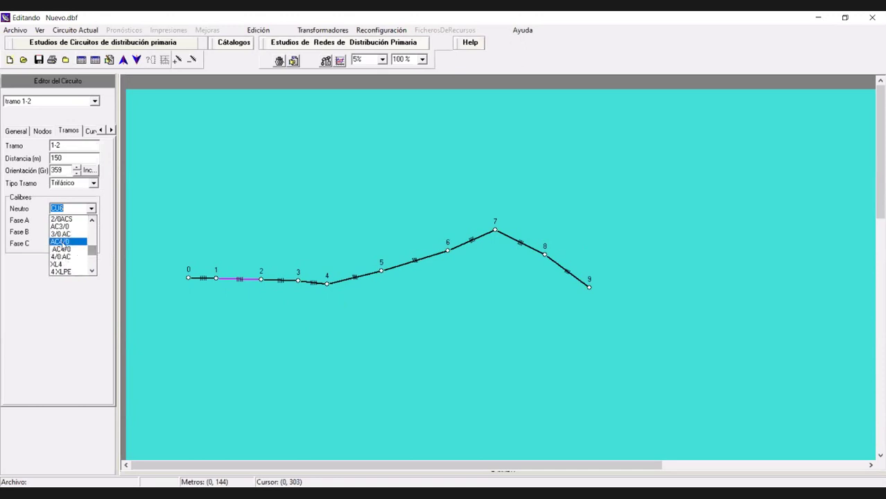
{"action": "key", "text": "Escape"}
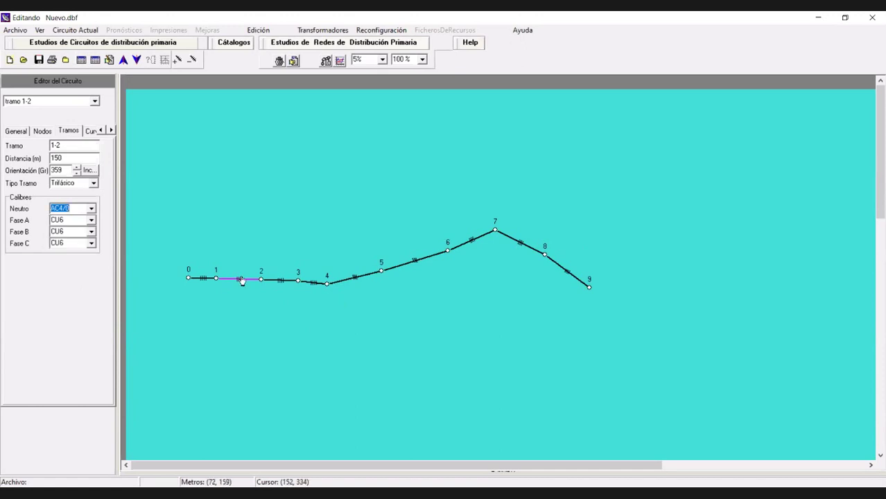
- Assign conductor AC1/0 to the neutral and to phase A of section 3-4
{"action": "left_click", "coordinate": [282, 283]}
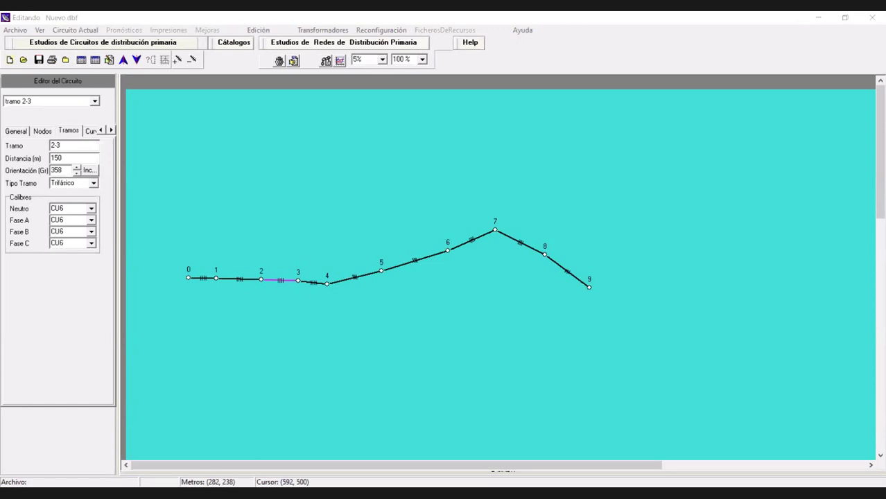
{"action": "left_click", "coordinate": [316, 286]}
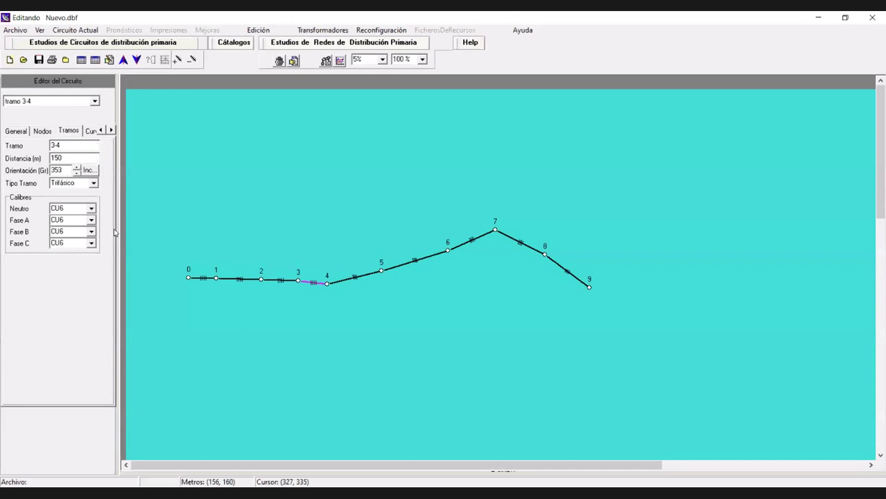
{"action": "left_click", "coordinate": [93, 183]}
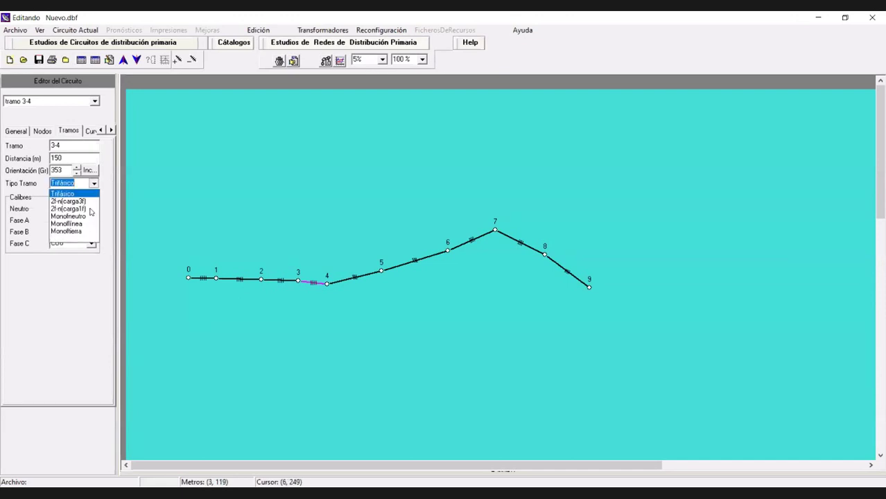
{"action": "left_click", "coordinate": [90, 215]}
{"action": "left_click", "coordinate": [91, 212]}
{"action": "scroll", "coordinate": [94, 246], "scroll_direction": "down", "scroll_amount": 3}
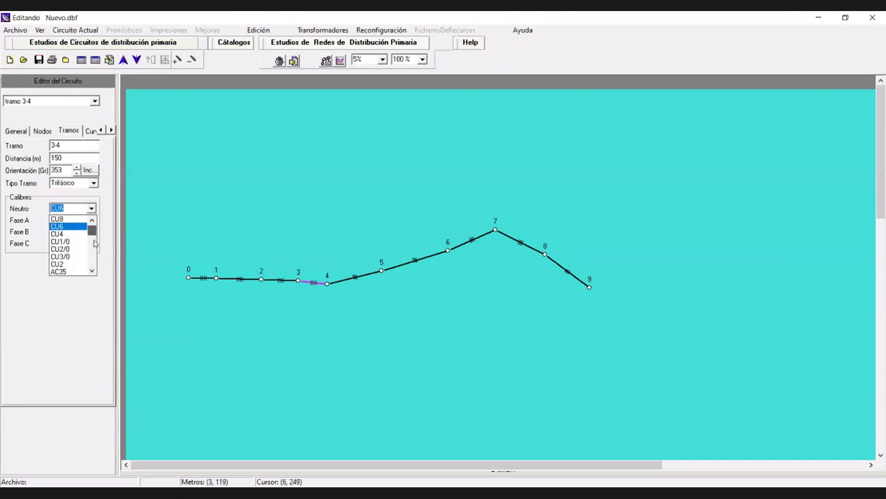
{"action": "scroll", "coordinate": [94, 248], "scroll_direction": "down", "scroll_amount": 5}
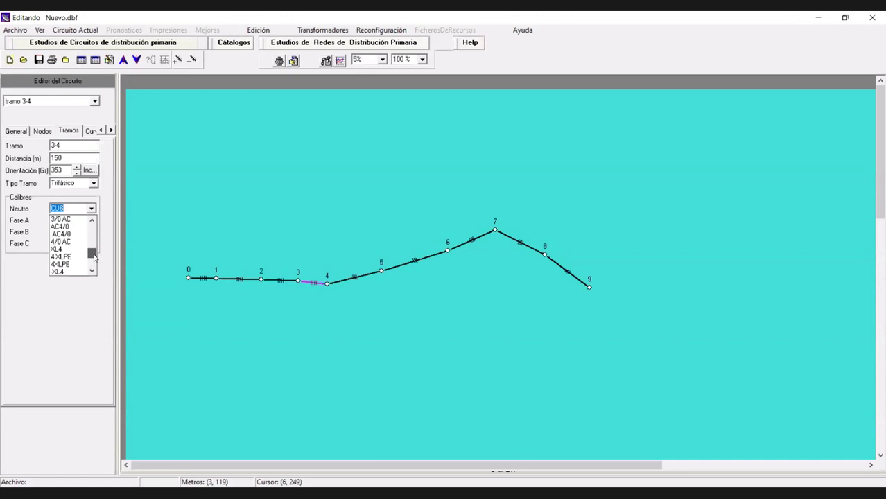
{"action": "key", "text": "alt+Tab"}
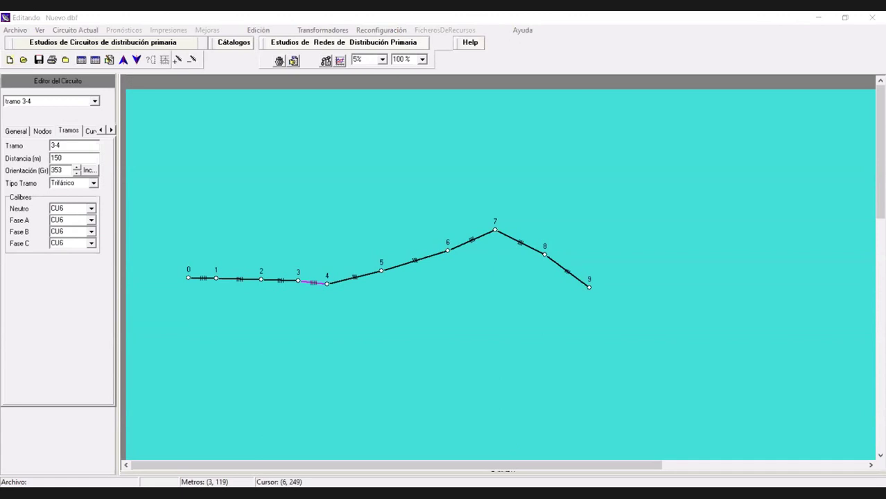
{"action": "left_click", "coordinate": [91, 208]}
{"action": "scroll", "coordinate": [79, 262], "scroll_direction": "down", "scroll_amount": 2}
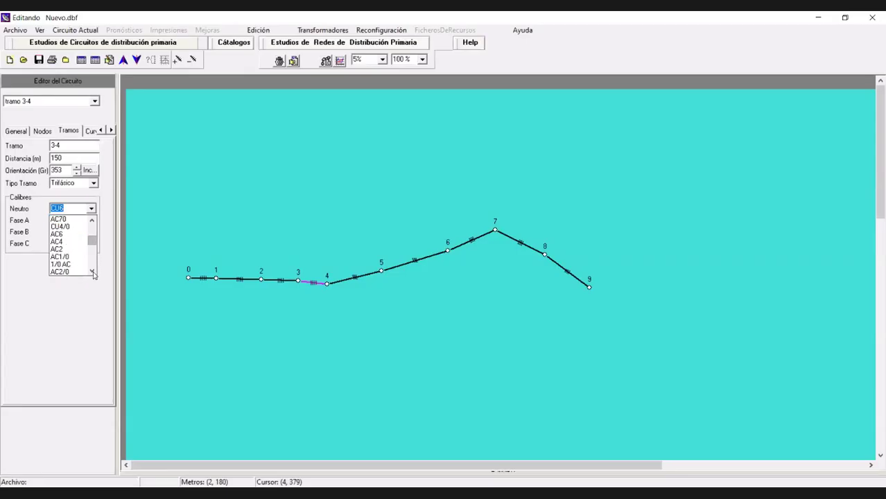
{"action": "left_click", "coordinate": [75, 257]}
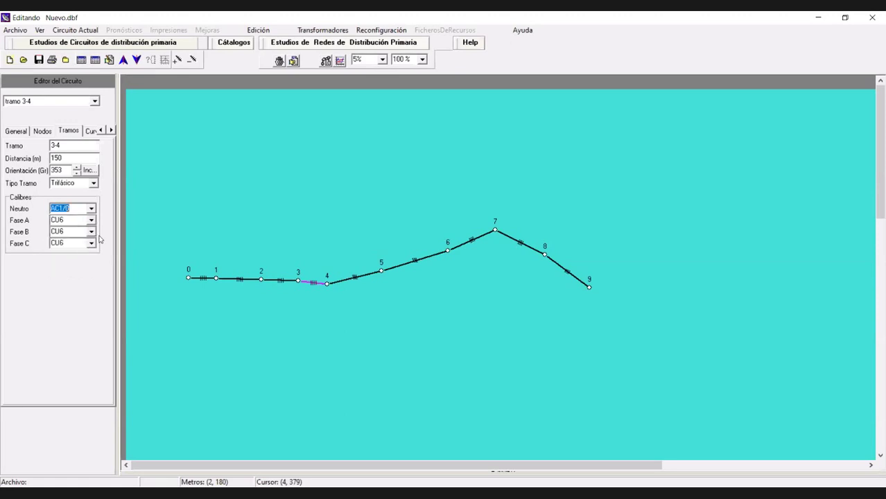
{"action": "left_click", "coordinate": [91, 220]}
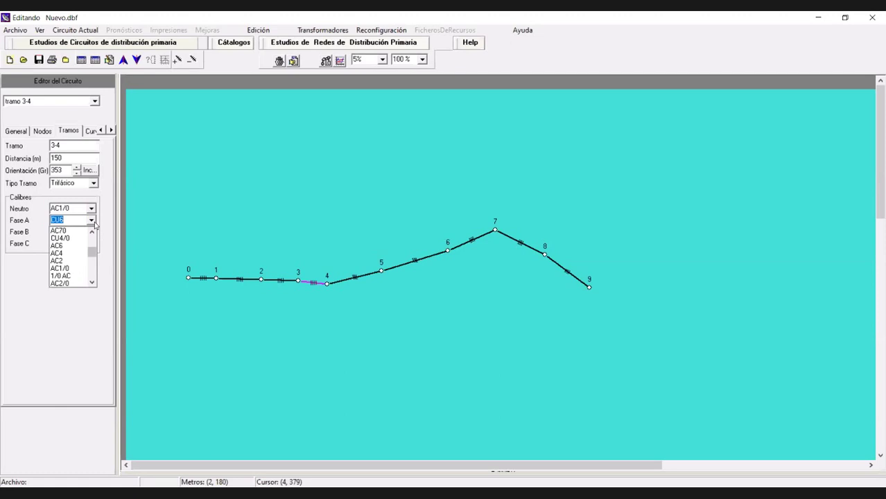
{"action": "left_click", "coordinate": [69, 271]}
- Assign conductor AC4/0 to the neutral and to phases A, B and C of section 4-5
{"action": "left_click", "coordinate": [355, 278]}
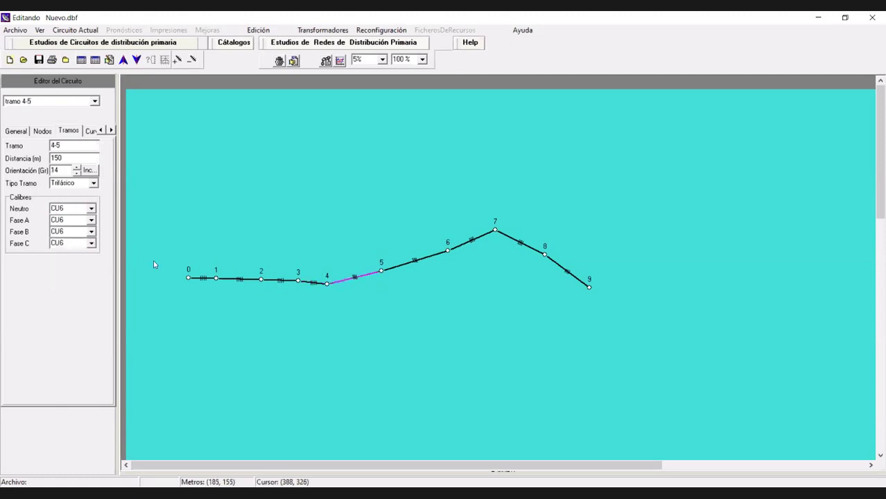
{"action": "left_click", "coordinate": [91, 209]}
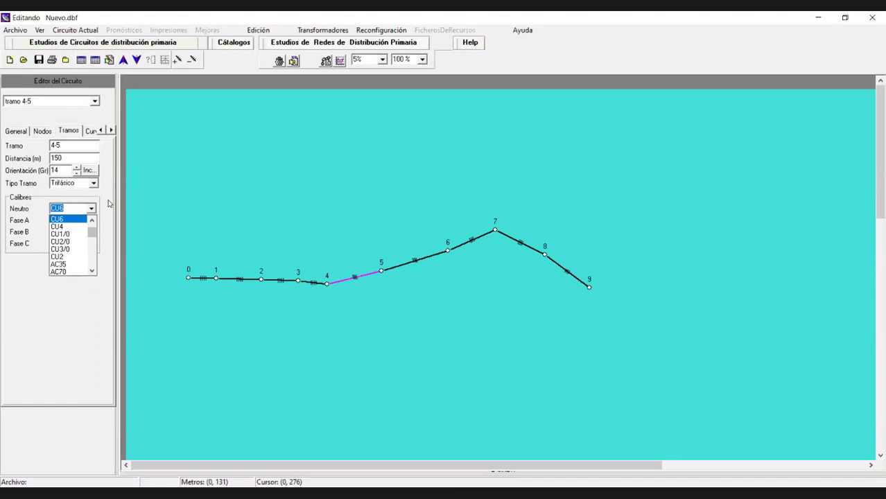
{"action": "left_click", "coordinate": [91, 271]}
{"action": "scroll", "coordinate": [91, 267], "scroll_direction": "down", "scroll_amount": 5}
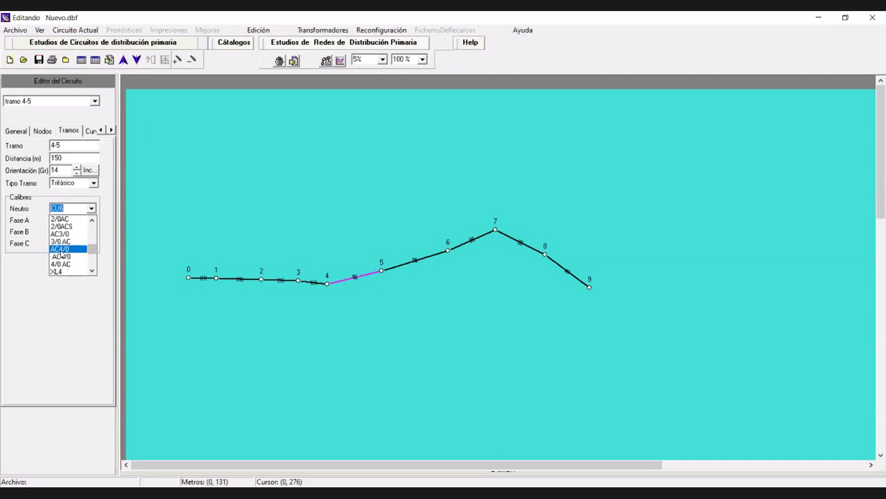
{"action": "left_click", "coordinate": [61, 249]}
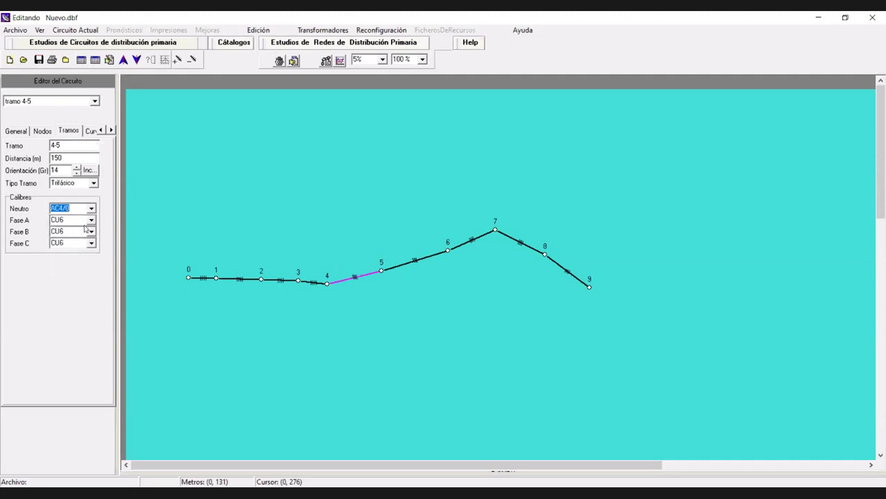
{"action": "left_click", "coordinate": [89, 220]}
{"action": "left_click", "coordinate": [92, 284]}
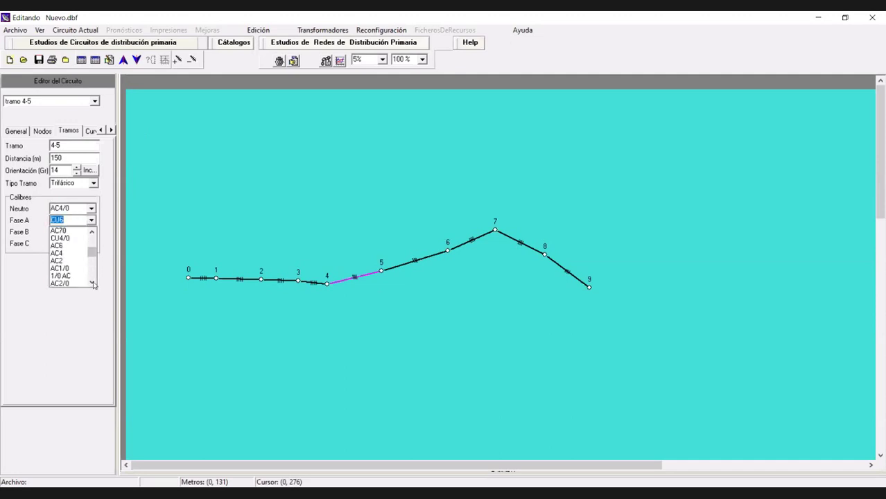
{"action": "scroll", "coordinate": [92, 284], "scroll_direction": "down", "scroll_amount": 3}
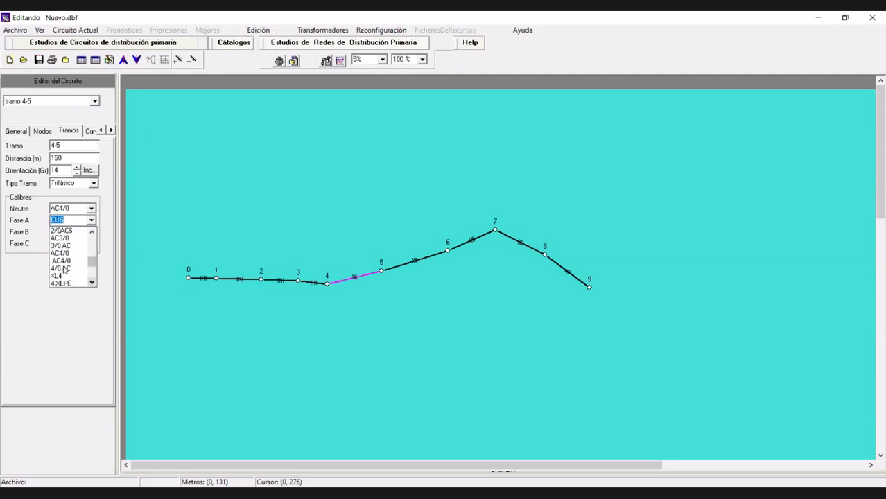
{"action": "left_click", "coordinate": [64, 261]}
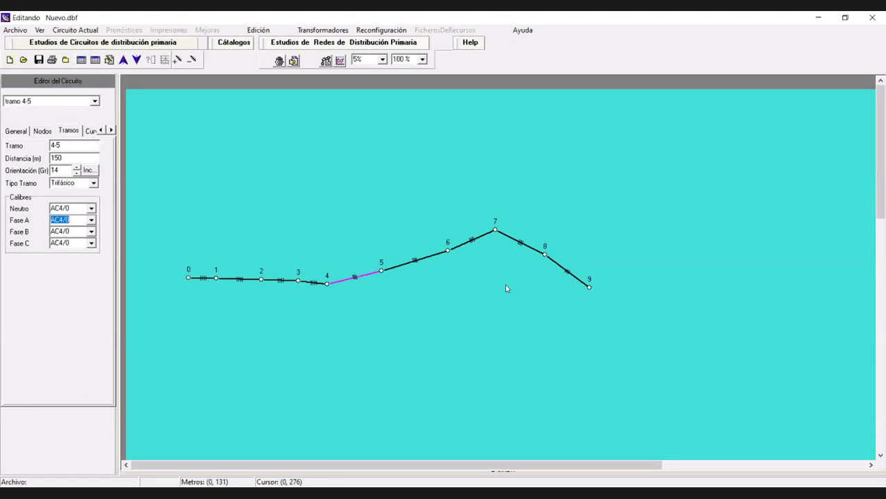
- Assign conductor AC1/0 to the neutral and to phases A, B and C of section 5-6
{"action": "left_click", "coordinate": [414, 260]}
{"action": "left_click", "coordinate": [91, 208]}
{"action": "scroll", "coordinate": [92, 250], "scroll_direction": "down", "scroll_amount": 3}
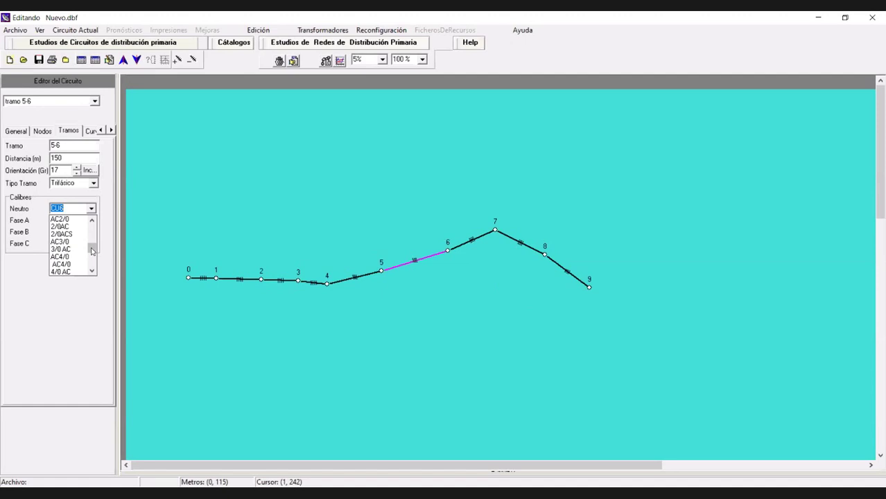
{"action": "scroll", "coordinate": [92, 250], "scroll_direction": "up", "scroll_amount": 2}
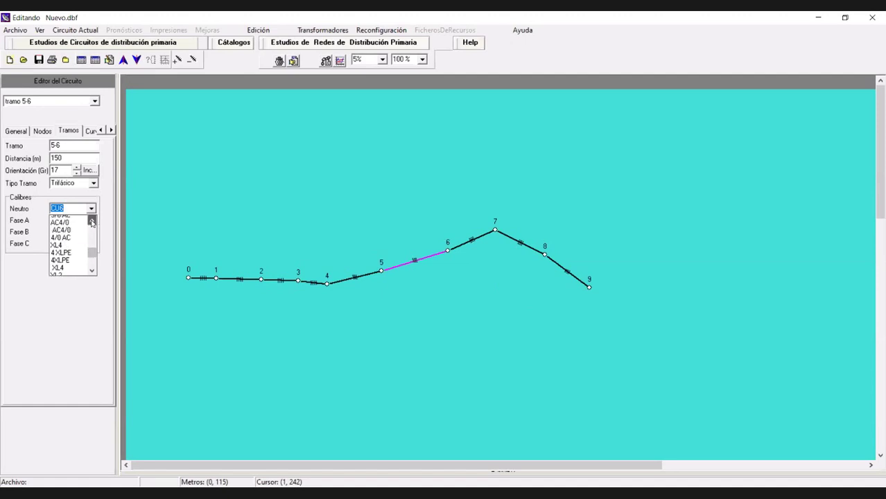
{"action": "left_click", "coordinate": [58, 242]}
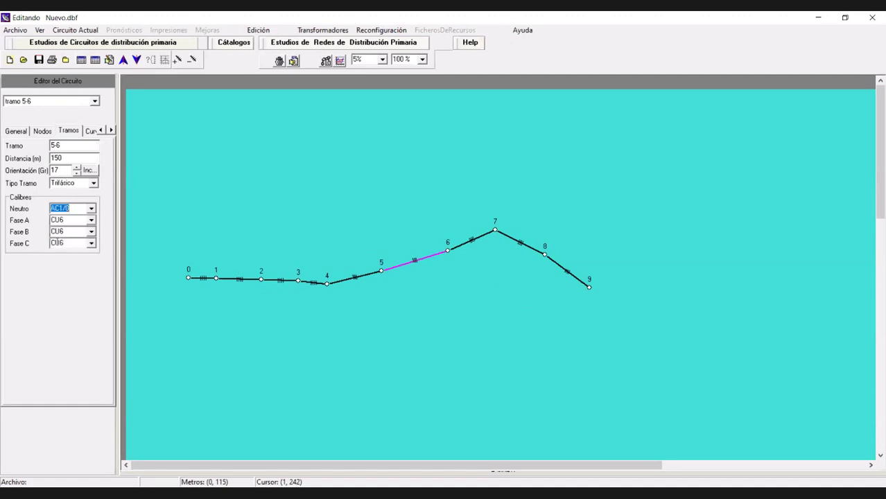
{"action": "left_click", "coordinate": [91, 220]}
{"action": "scroll", "coordinate": [92, 270], "scroll_direction": "down", "scroll_amount": 5}
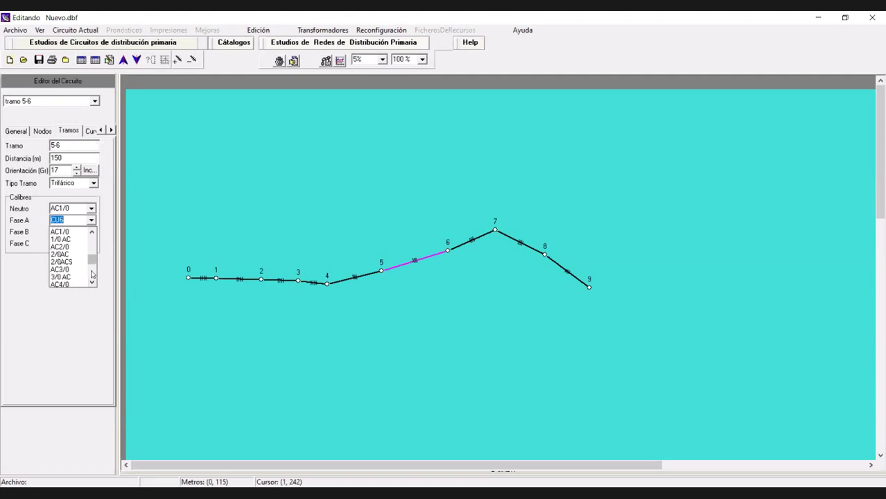
{"action": "mouse_move", "coordinate": [91, 271]}
{"action": "left_mouse_down"}
{"action": "mouse_move", "coordinate": [94, 247]}
{"action": "mouse_move", "coordinate": [93, 261]}
{"action": "left_mouse_up"}
{"action": "left_click", "coordinate": [460, 263]}
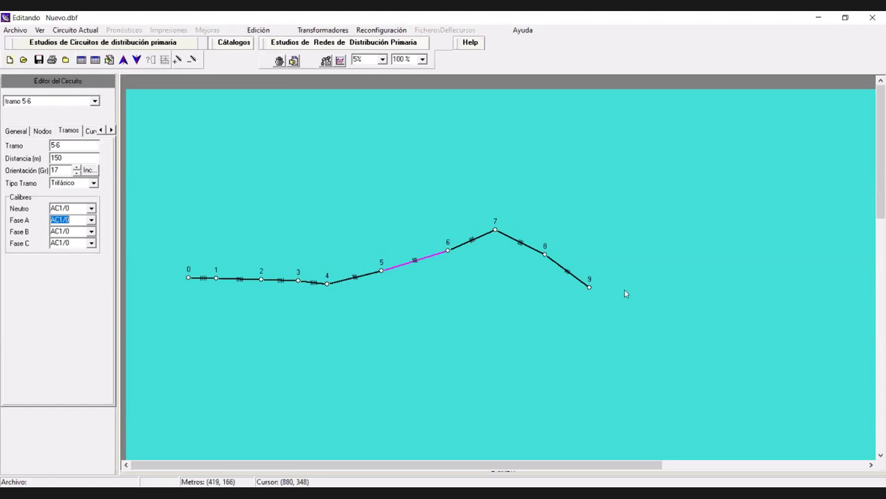
- Delete nodes 9, 8 and 7 together with their sections so the main line ends at node 6
{"action": "left_click", "coordinate": [589, 287]}
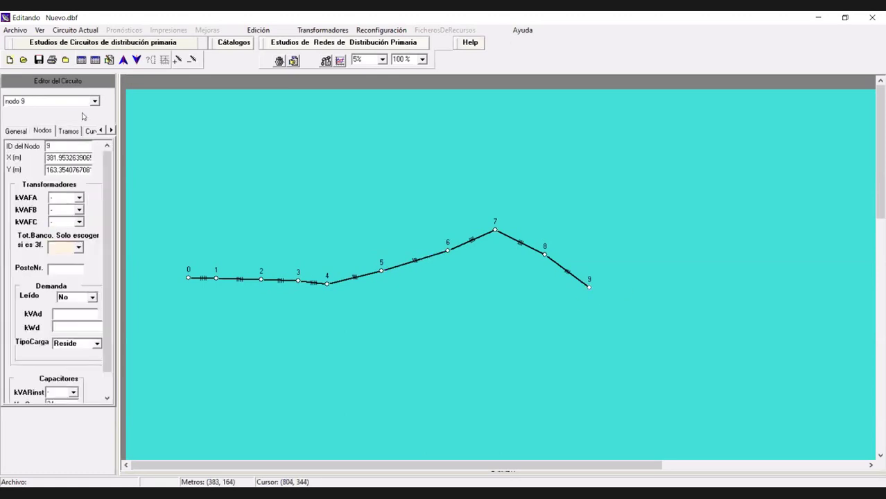
{"action": "left_click", "coordinate": [192, 62]}
{"action": "left_click", "coordinate": [550, 258]}
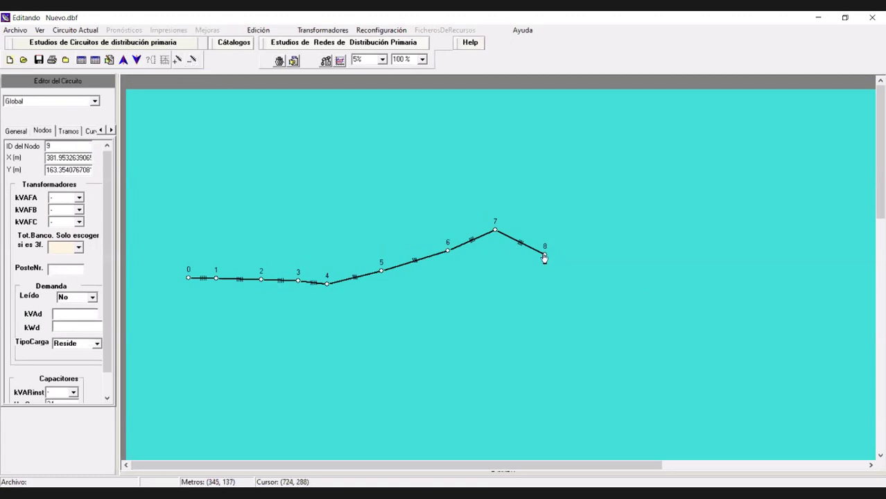
{"action": "left_click", "coordinate": [520, 241]}
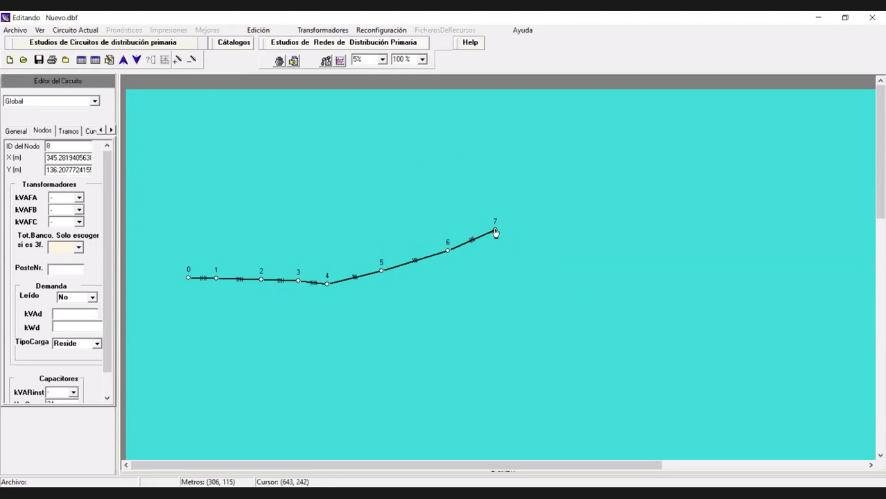
{"action": "left_click", "coordinate": [473, 239]}
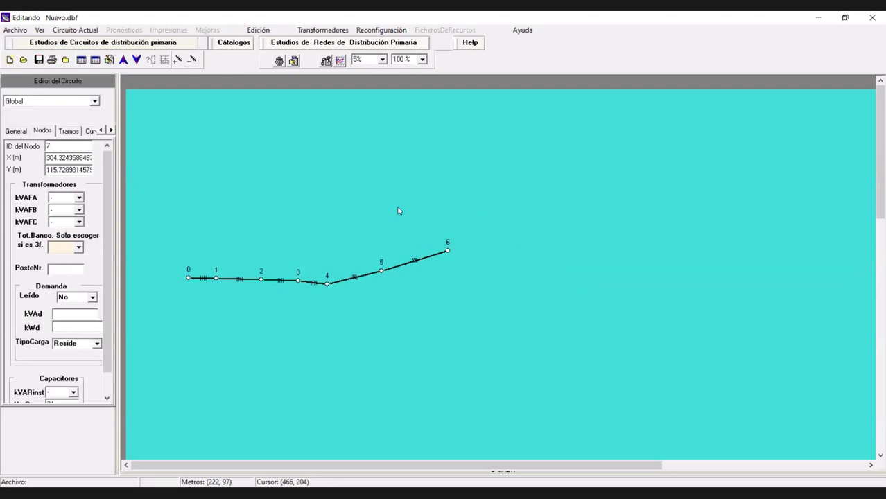
{"action": "left_click", "coordinate": [429, 266]}
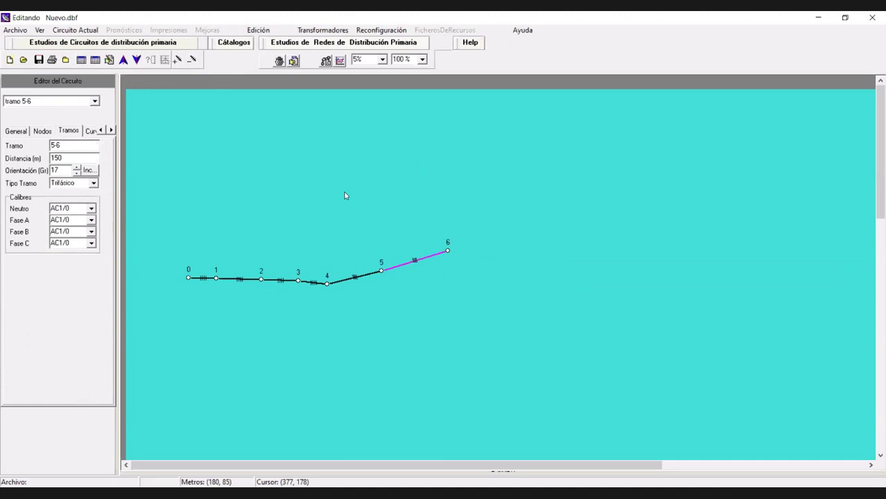
{"action": "left_click", "coordinate": [356, 282]}
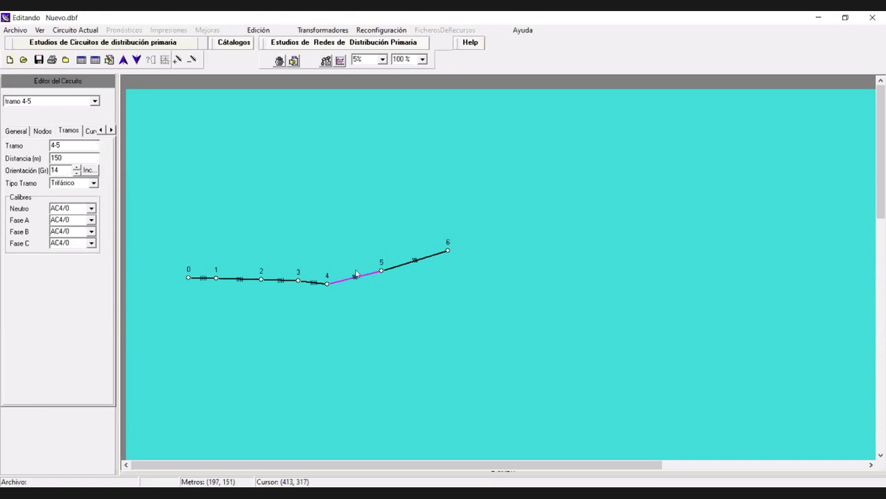
{"action": "left_click", "coordinate": [310, 283]}
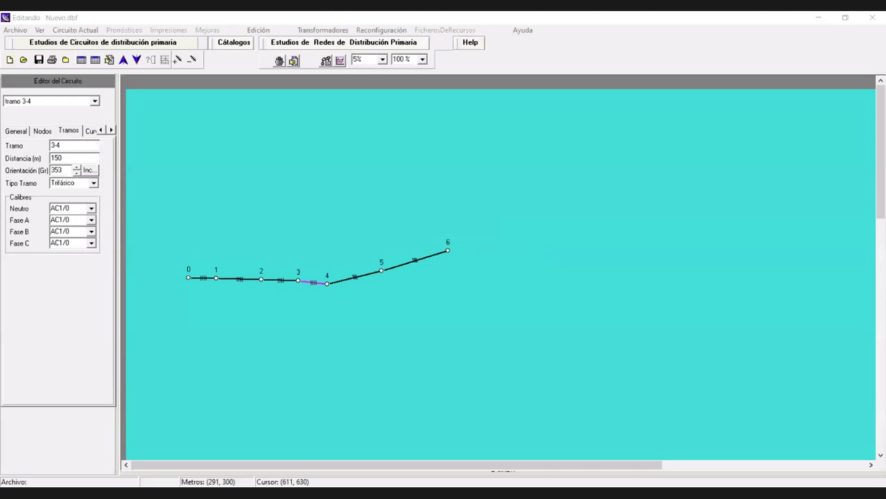
- Give node 1 a 10 kVA transformer on phase A and set its pole number to 1A
{"action": "left_click", "coordinate": [217, 280]}
{"action": "left_click", "coordinate": [217, 280]}
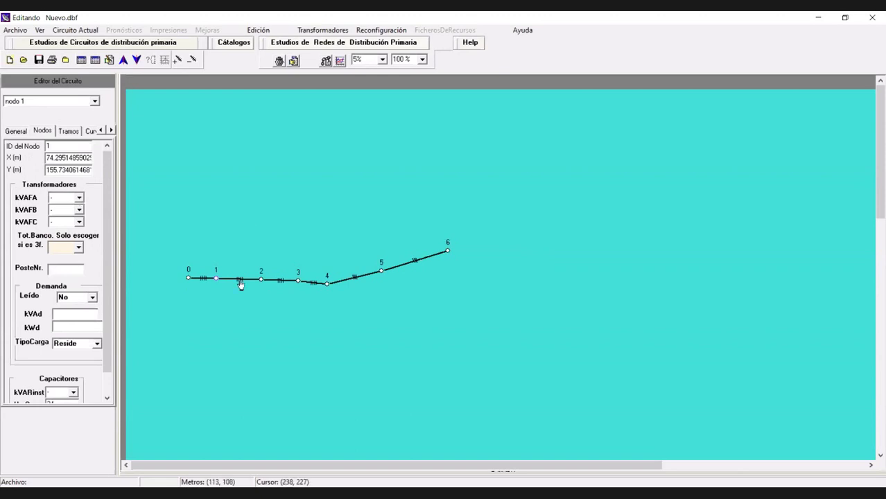
{"action": "left_click", "coordinate": [79, 199]}
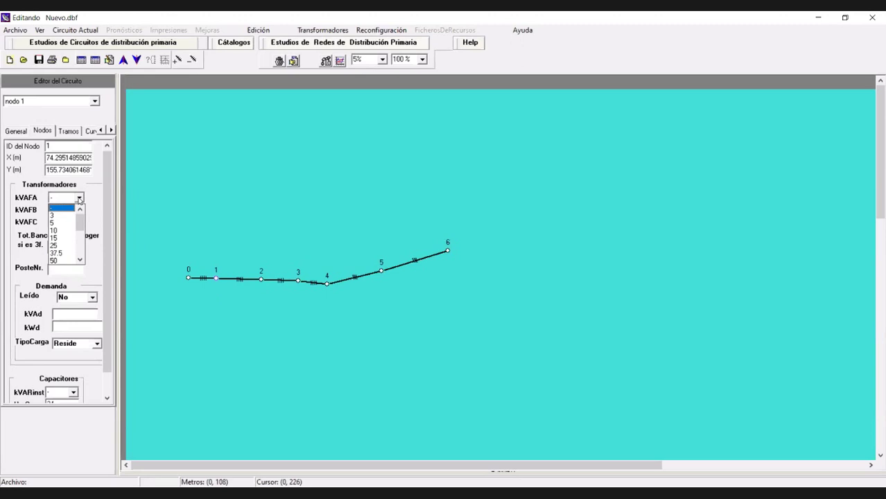
{"action": "left_click", "coordinate": [60, 231]}
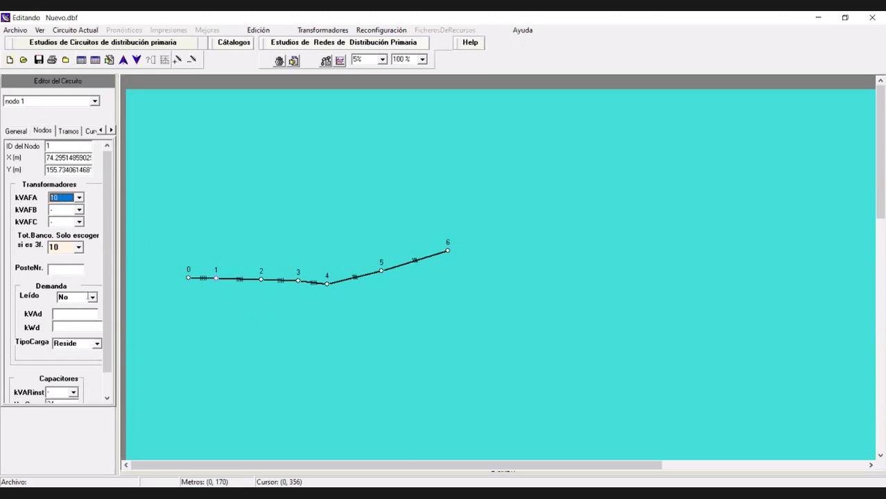
{"action": "left_click", "coordinate": [69, 316]}
{"action": "left_click", "coordinate": [55, 270]}
{"action": "type", "text": "1A"}
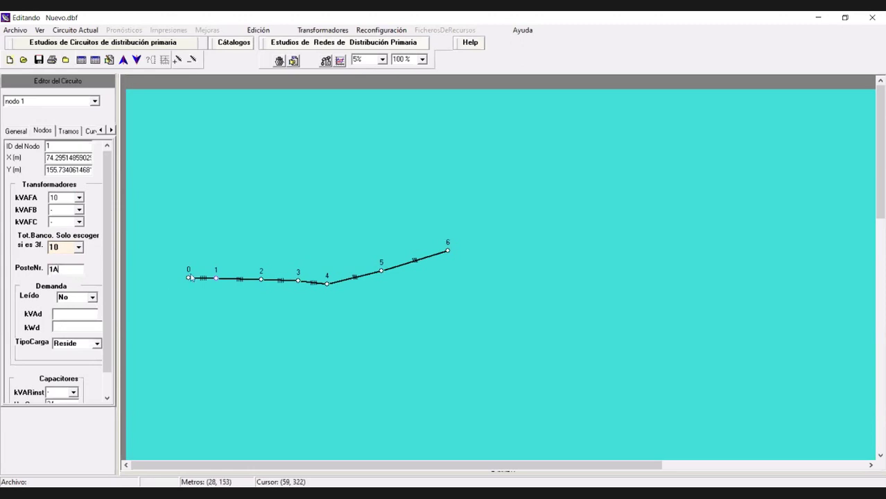
- Draw a branch section from node 5 up to a new node 7, at an orientation of about 82°
{"action": "left_click", "coordinate": [262, 282]}
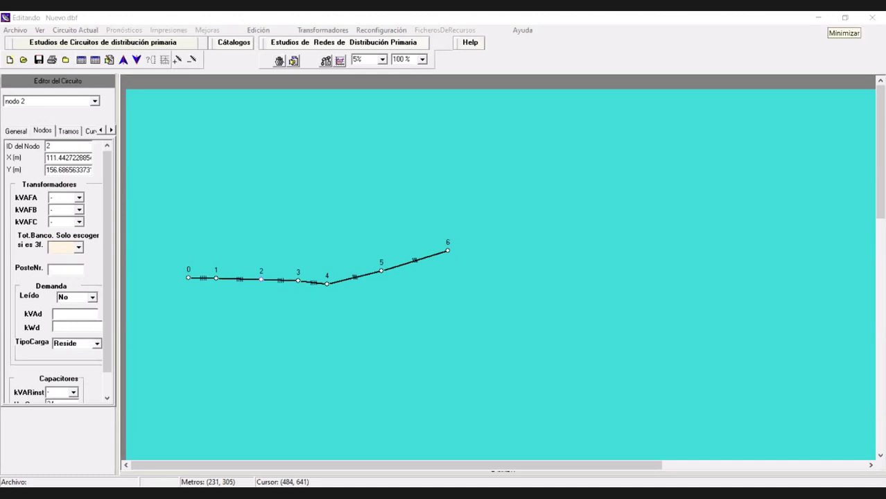
{"action": "left_click", "coordinate": [206, 283]}
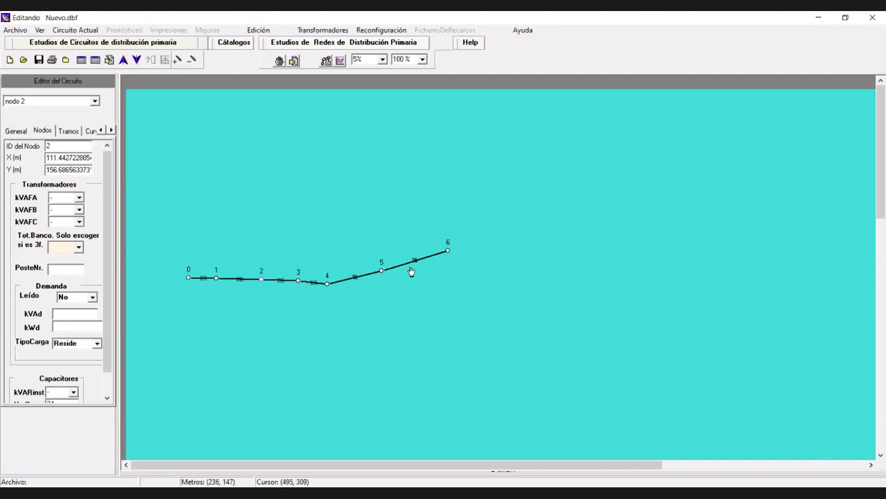
{"action": "left_click", "coordinate": [381, 273]}
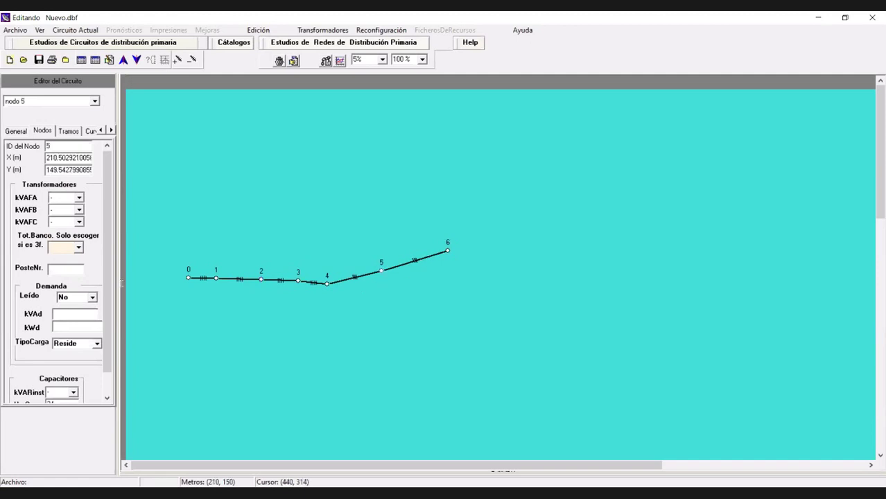
{"action": "left_click", "coordinate": [393, 190]}
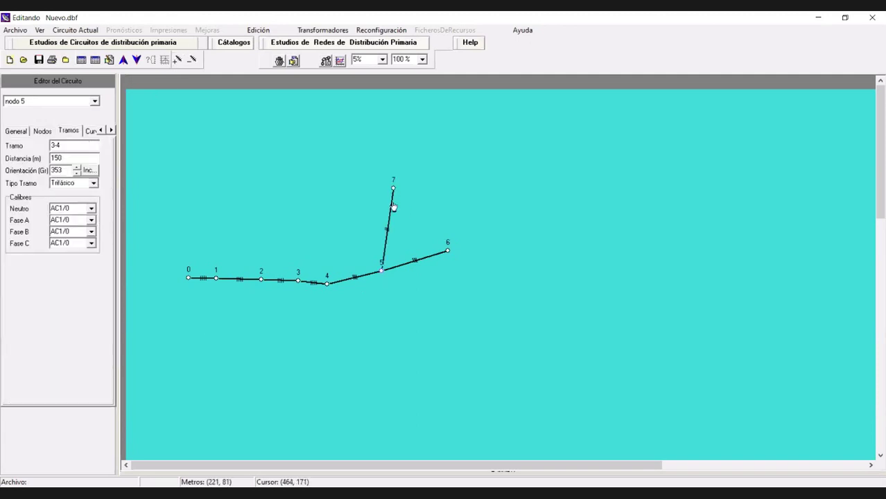
- Assign conductor AC2 to the neutral and to phase A of section 5-7
{"action": "left_click", "coordinate": [389, 214]}
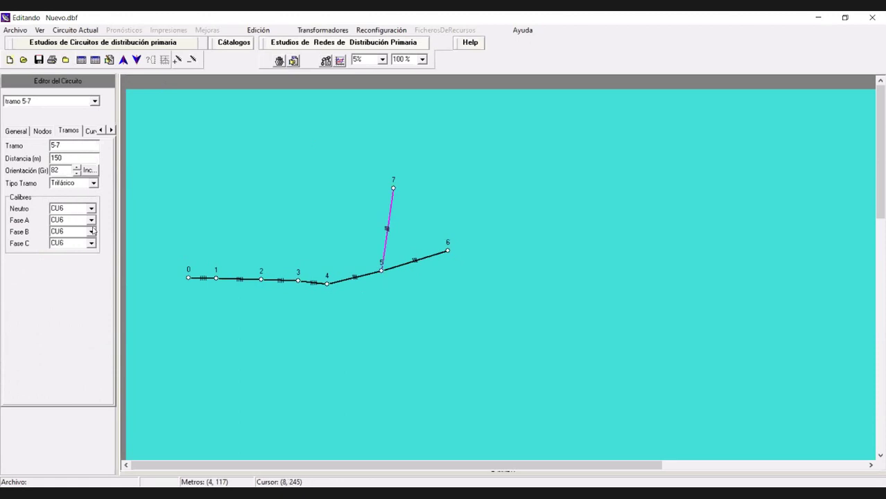
{"action": "left_click", "coordinate": [91, 209]}
{"action": "left_click_drag", "start_coordinate": [92, 240], "coordinate": [92, 243]}
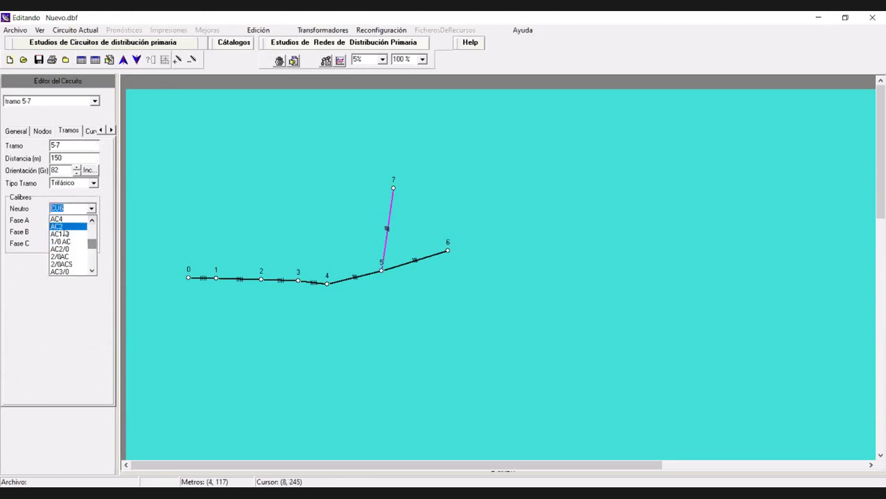
{"action": "left_click", "coordinate": [63, 228]}
{"action": "left_click", "coordinate": [91, 220]}
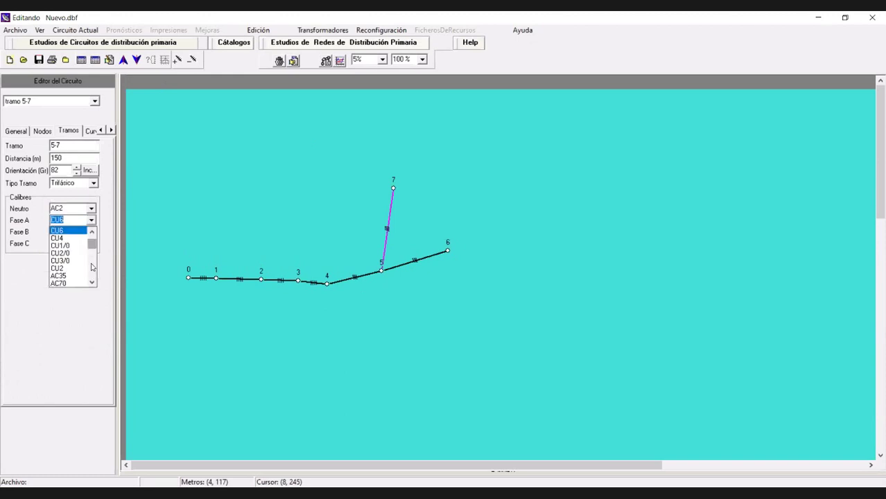
{"action": "scroll", "coordinate": [91, 269], "scroll_direction": "down", "scroll_amount": 2}
{"action": "scroll", "coordinate": [92, 269], "scroll_direction": "up", "scroll_amount": 2}
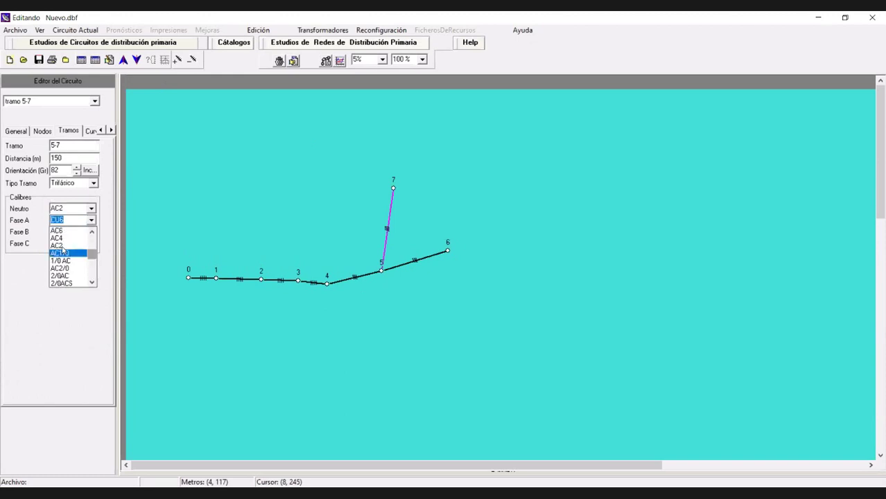
{"action": "left_click", "coordinate": [62, 246]}
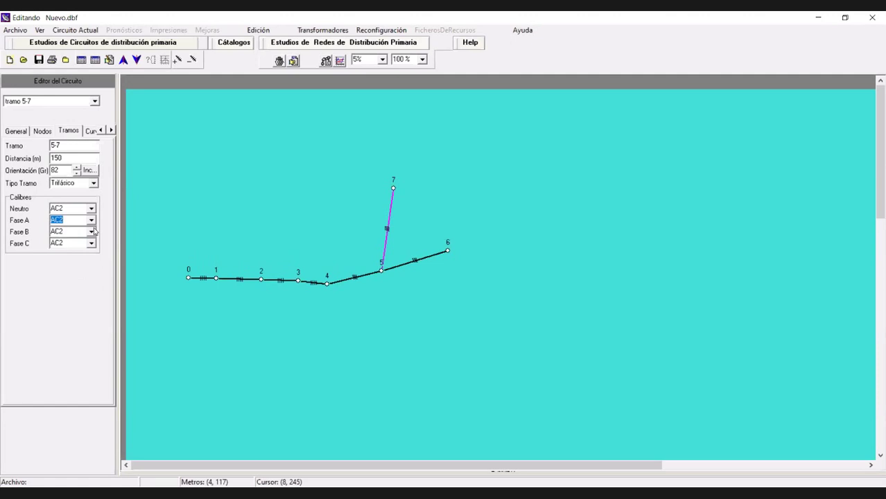
- Remove the conductors from phases B and C of section 5-7 and set its type to Monofneutro
{"action": "left_click", "coordinate": [91, 232]}
{"action": "scroll", "coordinate": [93, 263], "scroll_direction": "up", "scroll_amount": 3}
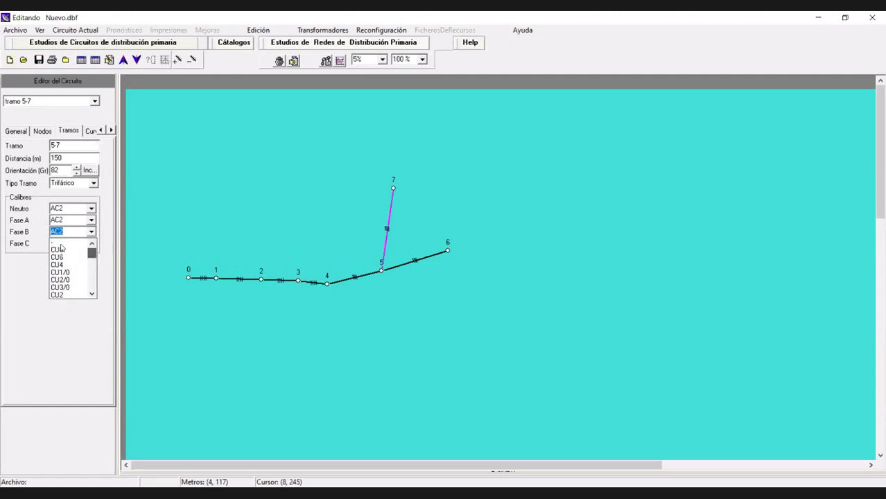
{"action": "left_click", "coordinate": [86, 242]}
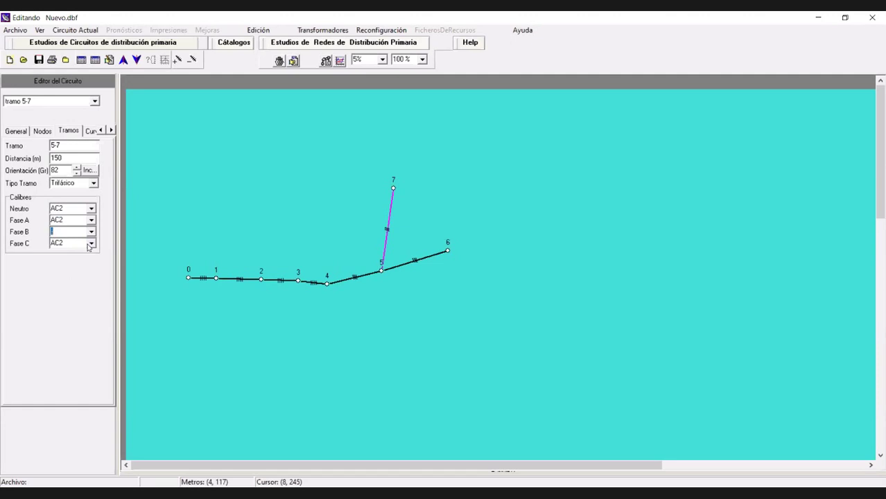
{"action": "left_click", "coordinate": [91, 244]}
{"action": "scroll", "coordinate": [70, 267], "scroll_direction": "up", "scroll_amount": 3}
{"action": "left_click", "coordinate": [67, 248]}
{"action": "left_click", "coordinate": [62, 235]}
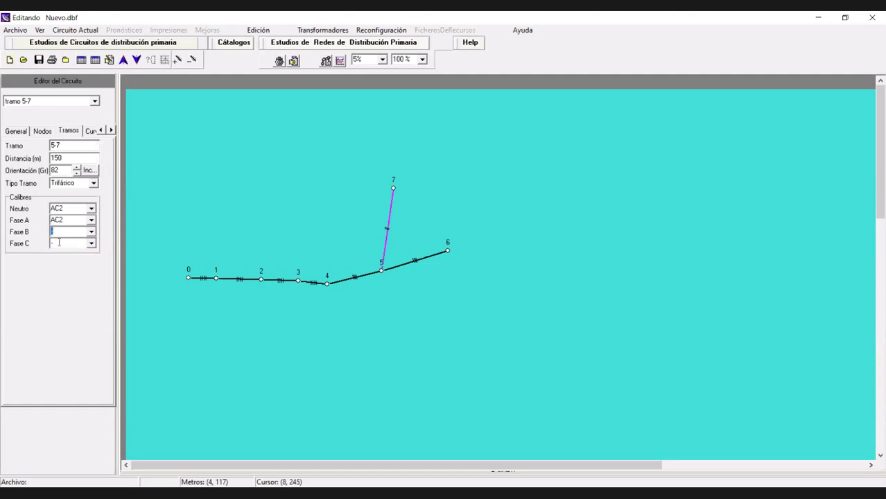
{"action": "left_click", "coordinate": [93, 183]}
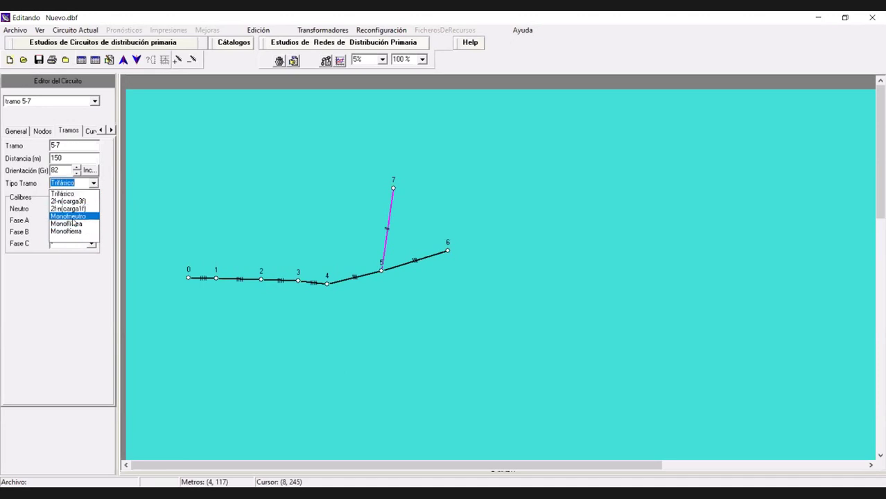
{"action": "left_click", "coordinate": [74, 217]}
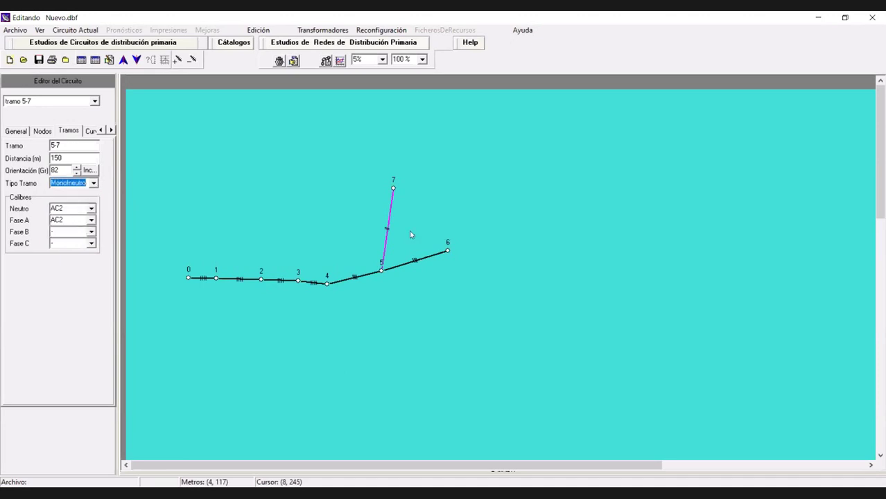
- Give node 7 a 25 kVA transformer on phase A
{"action": "left_click", "coordinate": [394, 189]}
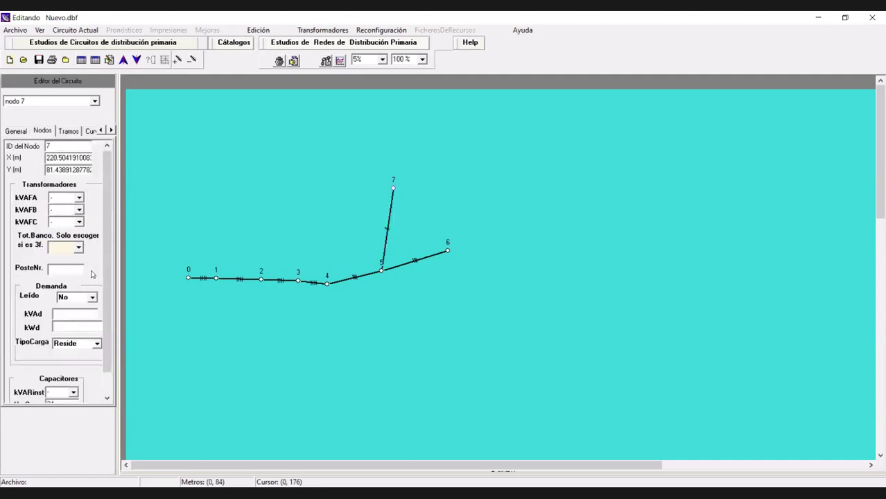
{"action": "left_click", "coordinate": [391, 216]}
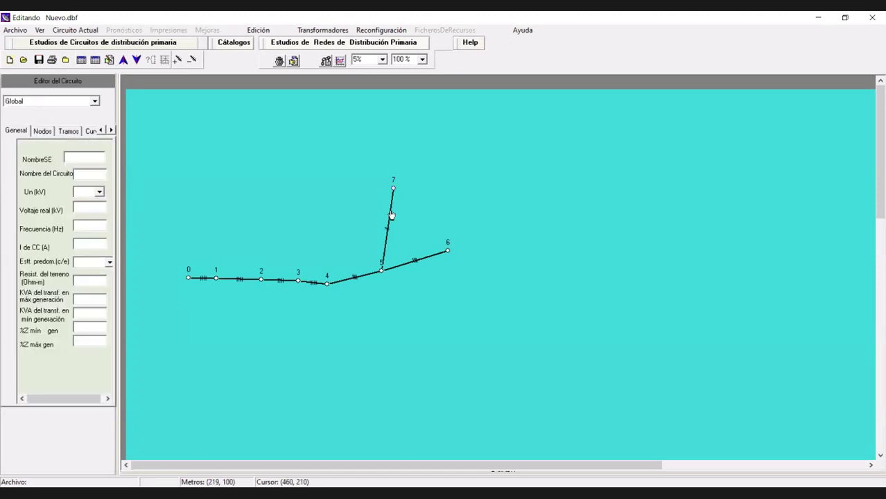
{"action": "left_click", "coordinate": [391, 216]}
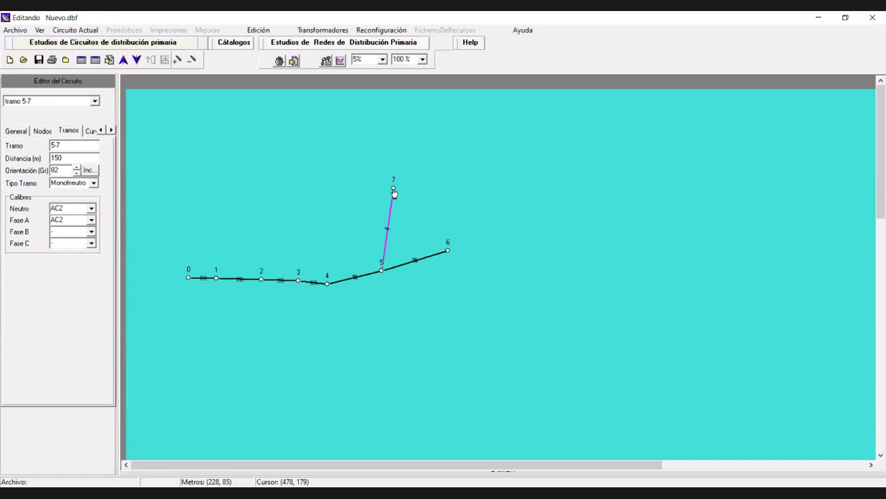
{"action": "left_click", "coordinate": [393, 189]}
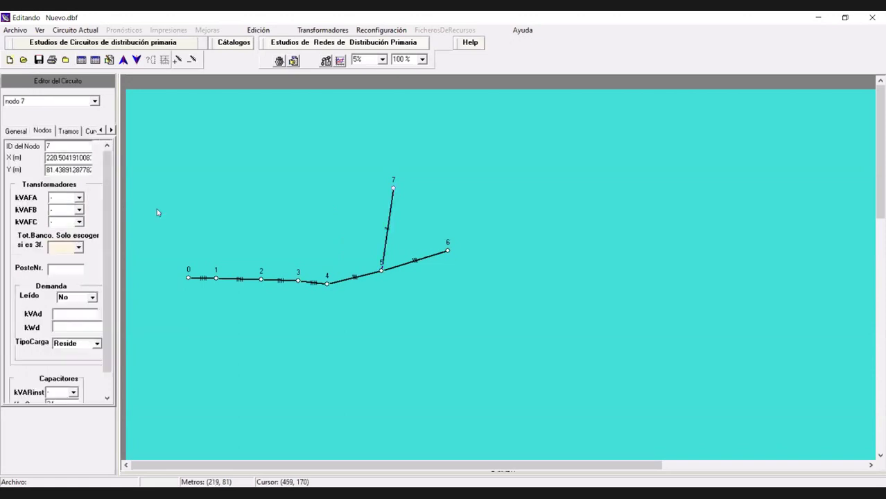
{"action": "left_click", "coordinate": [79, 197]}
{"action": "left_click", "coordinate": [644, 290]}
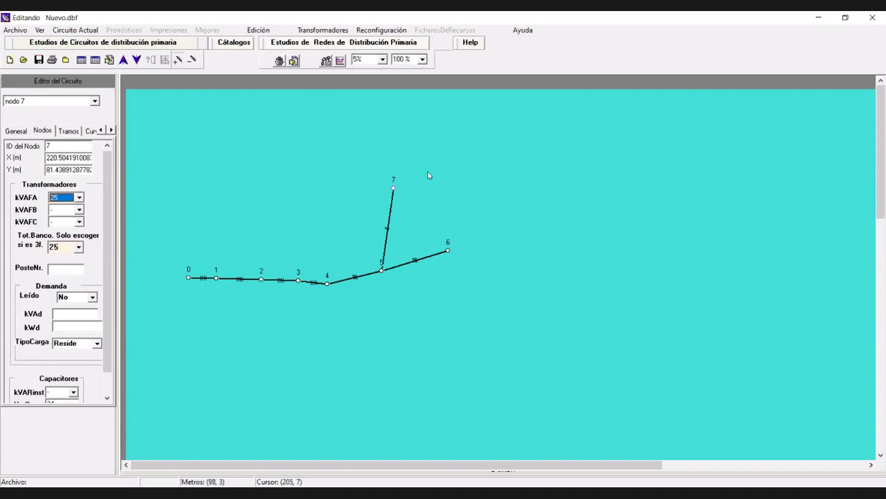
- Draw a section from node 7 to a new node 8 at about 17° and assign conductor AC2 to its neutral and phase A
{"action": "left_click", "coordinate": [462, 168]}
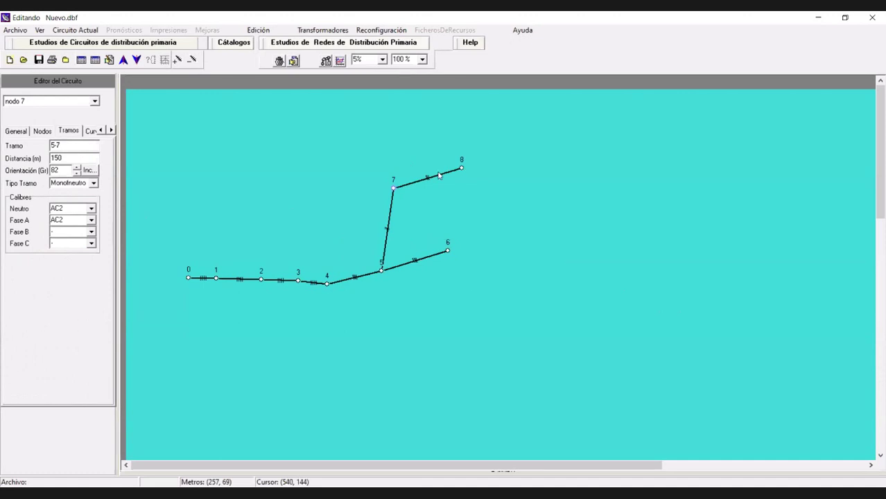
{"action": "left_click", "coordinate": [438, 176]}
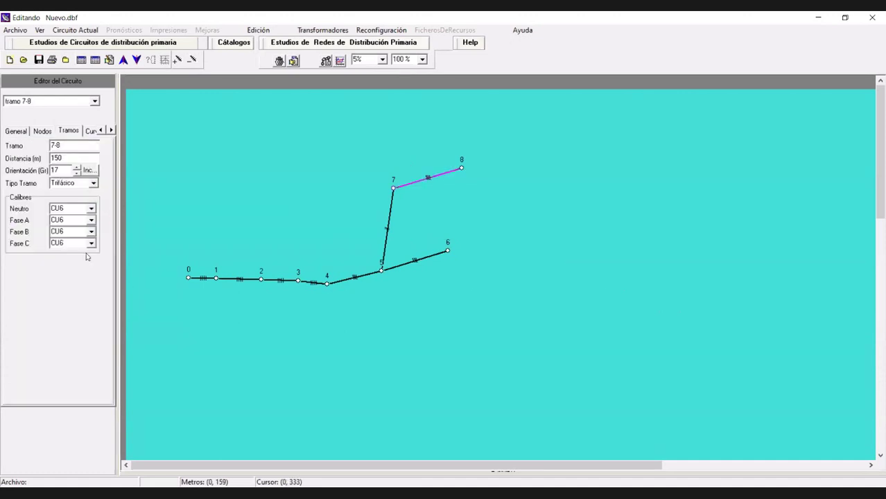
{"action": "left_click", "coordinate": [90, 208]}
{"action": "left_click_drag", "start_coordinate": [93, 232], "coordinate": [93, 244]}
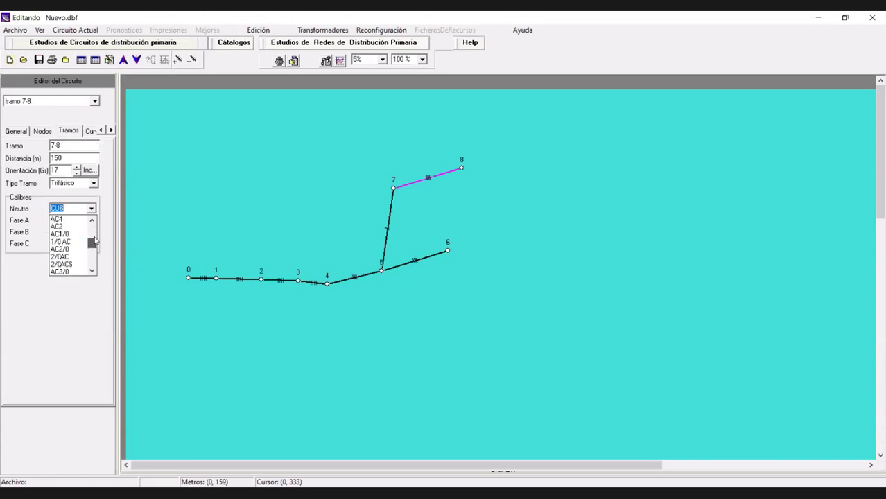
{"action": "left_click", "coordinate": [81, 225]}
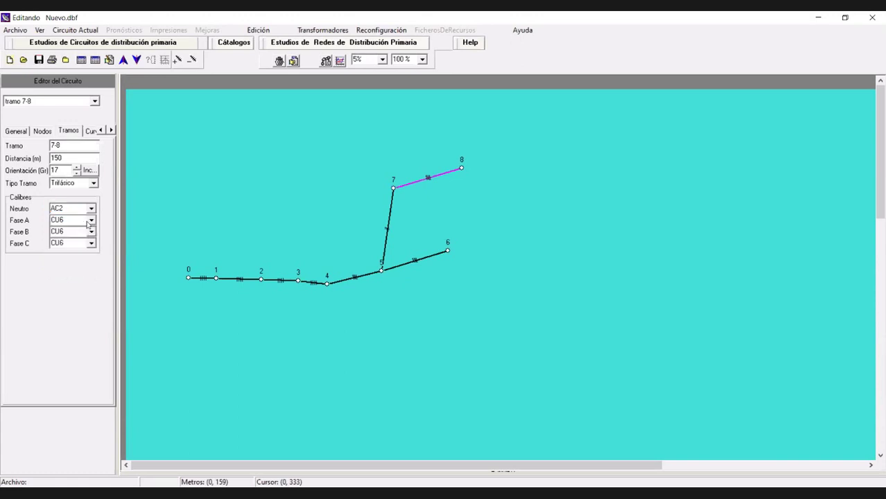
{"action": "left_click", "coordinate": [89, 220]}
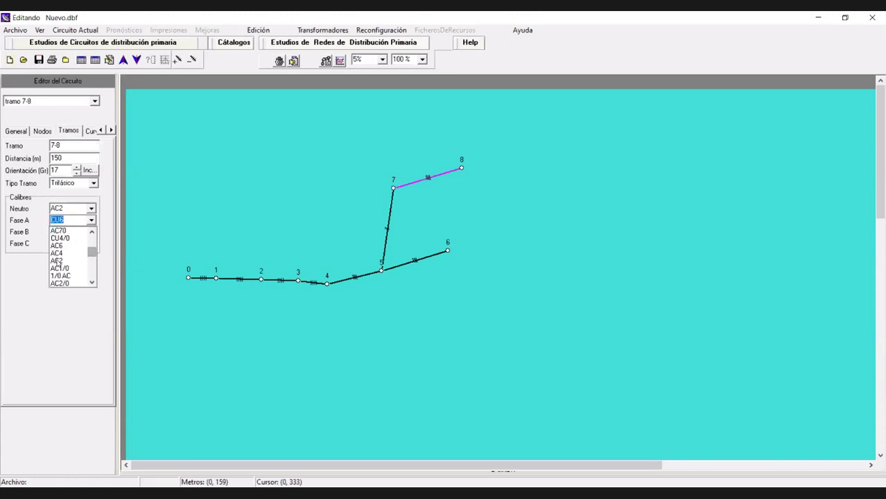
{"action": "left_click", "coordinate": [80, 260]}
- Remove the conductors from phases B and C of section 7-8
{"action": "left_click", "coordinate": [91, 231]}
{"action": "left_click", "coordinate": [90, 247]}
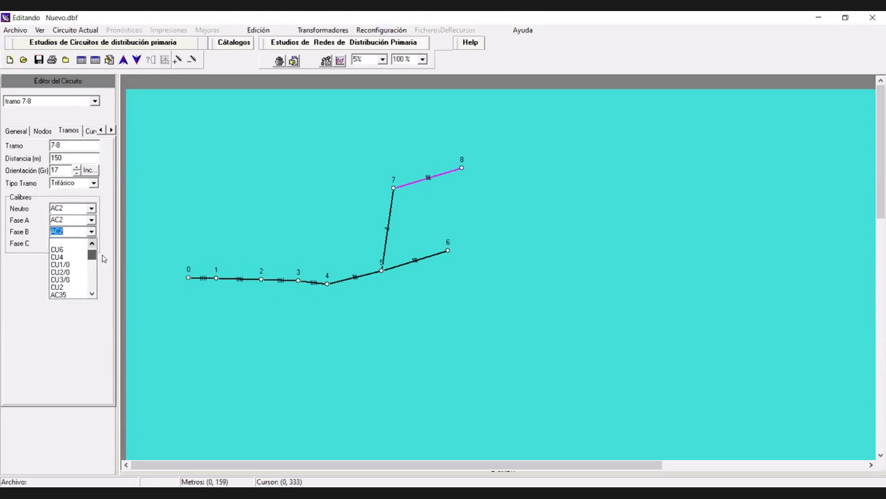
{"action": "left_click", "coordinate": [90, 247]}
{"action": "left_click", "coordinate": [69, 243]}
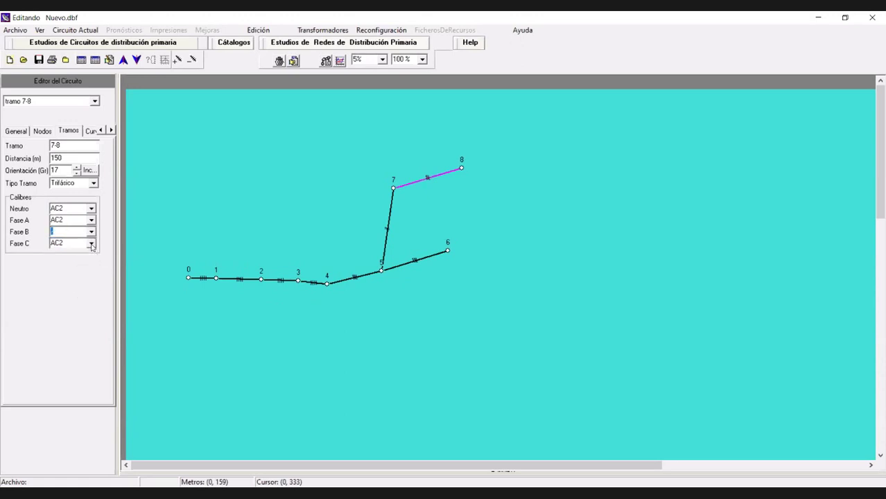
{"action": "left_click", "coordinate": [91, 243]}
{"action": "left_click_drag", "start_coordinate": [95, 280], "coordinate": [92, 259]}
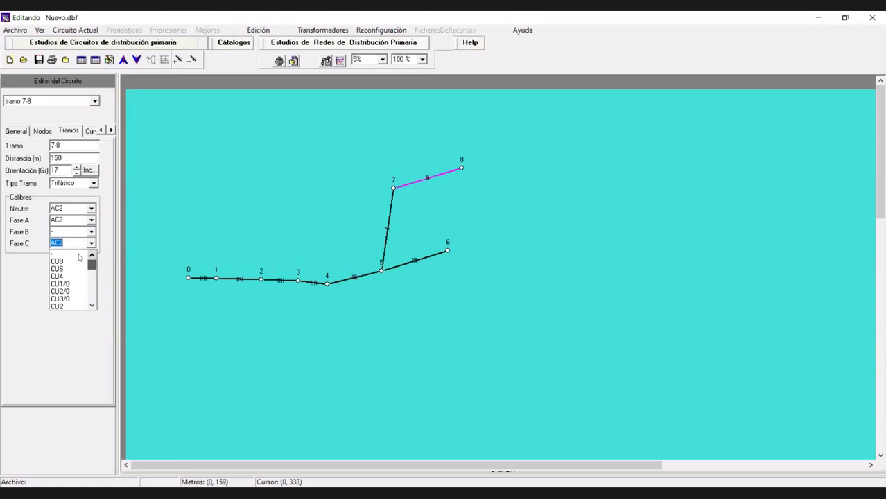
{"action": "left_click", "coordinate": [69, 254]}
- Draw a section from node 8 to a new node 9 at about 359° and set its type to Monofneutro
{"action": "left_click", "coordinate": [466, 167]}
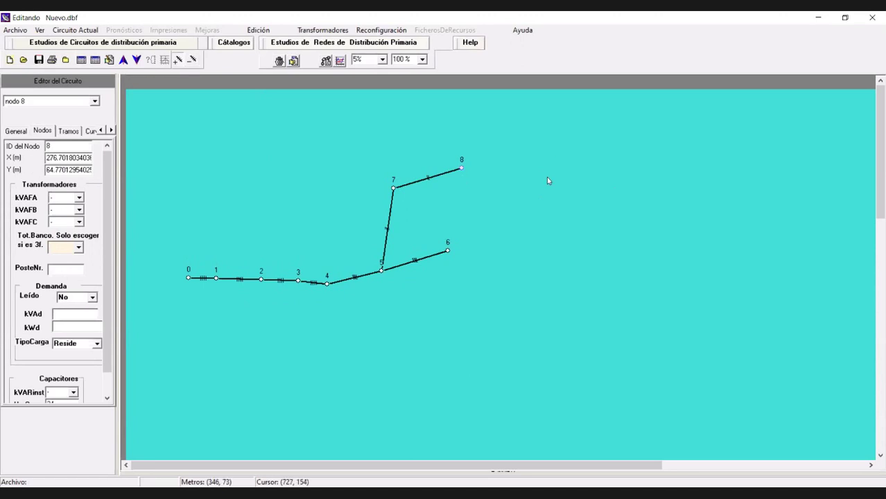
{"action": "left_click", "coordinate": [525, 168]}
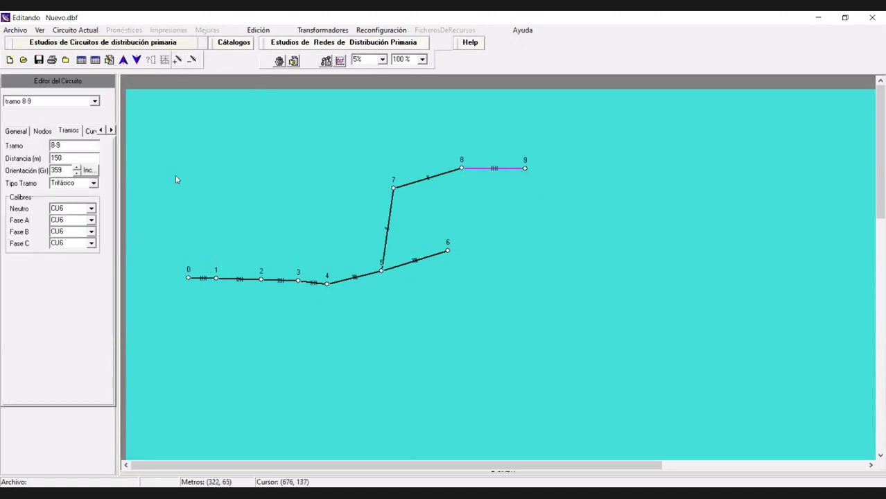
{"action": "left_click", "coordinate": [93, 184]}
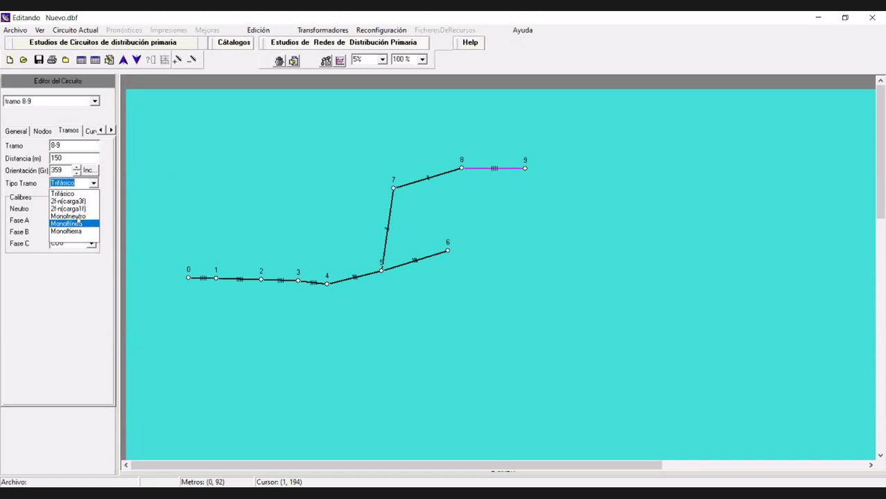
{"action": "left_click", "coordinate": [143, 220]}
- Set the type of section 7-8 to Monofneutro
{"action": "left_click", "coordinate": [447, 178]}
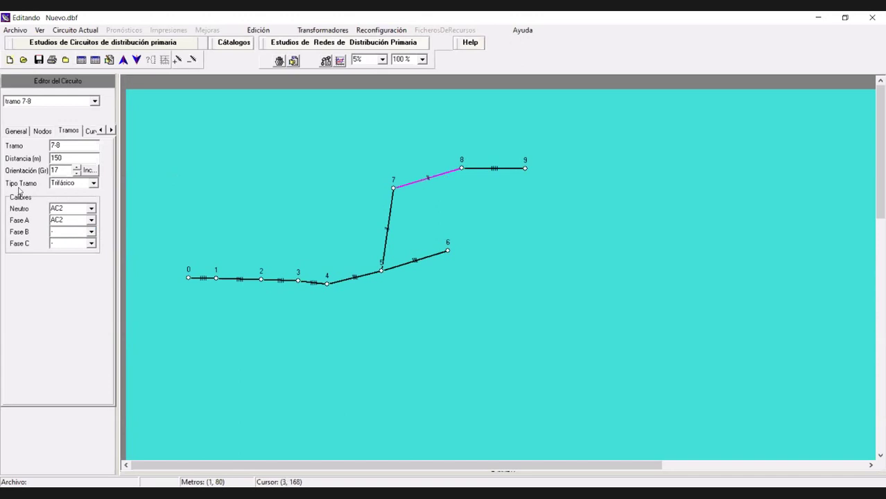
{"action": "left_click", "coordinate": [93, 183]}
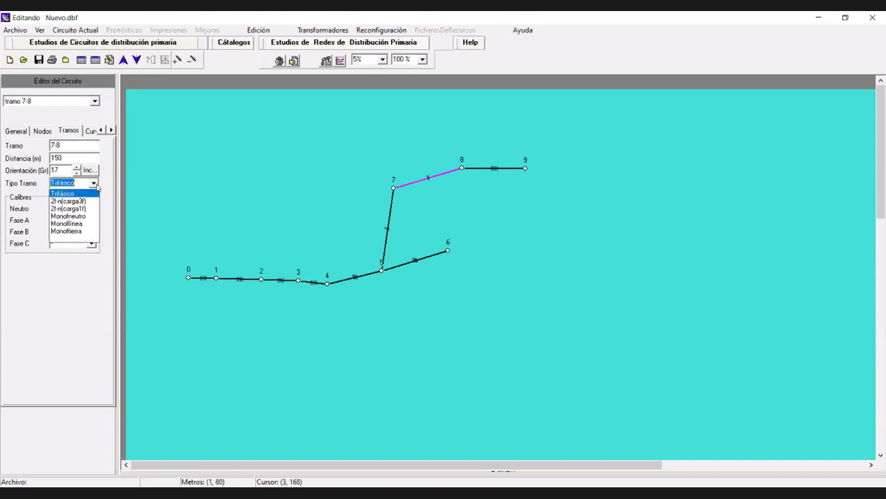
{"action": "left_click", "coordinate": [68, 217]}
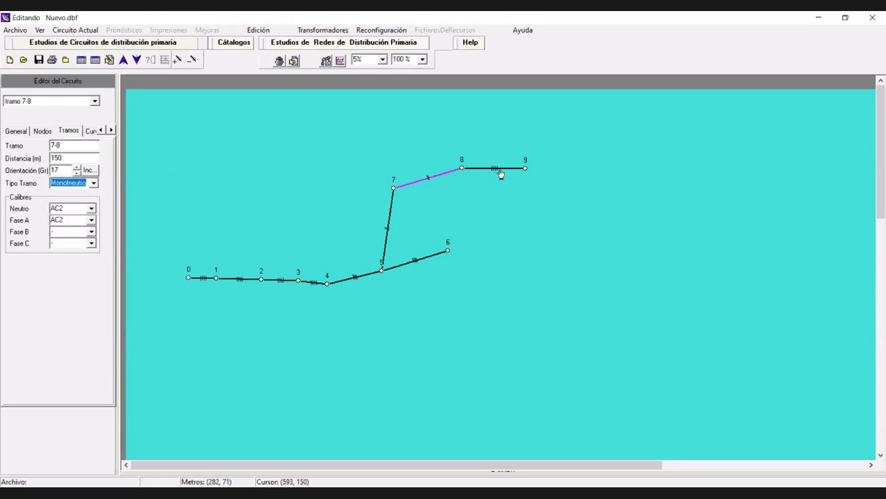
- Remove the conductors from phases B and C of section 8-9
{"action": "left_click", "coordinate": [499, 171]}
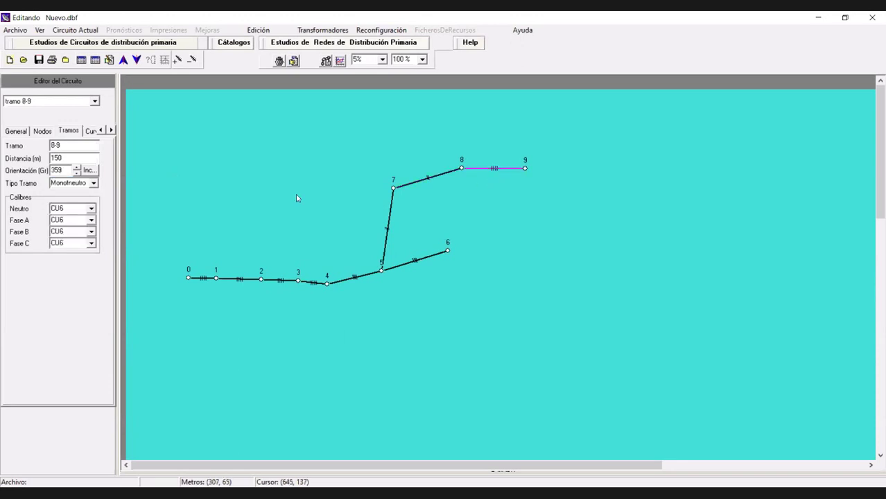
{"action": "left_click", "coordinate": [91, 232]}
{"action": "left_click", "coordinate": [69, 242]}
{"action": "left_click", "coordinate": [91, 244]}
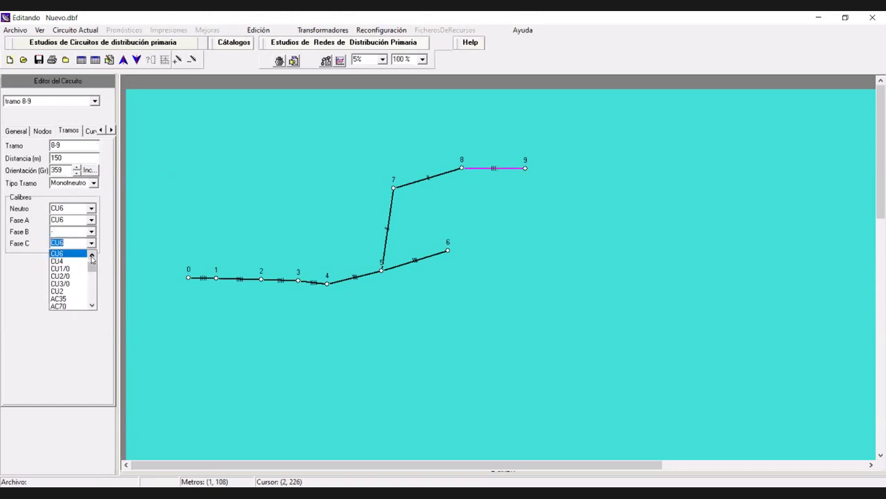
{"action": "left_click", "coordinate": [69, 253]}
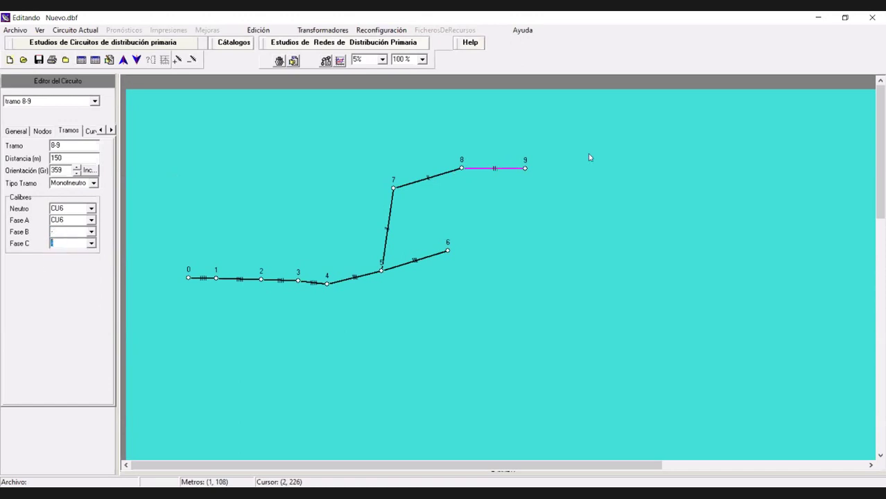
- Give node 9 a 25 kVA transformer on phase A
{"action": "left_click", "coordinate": [527, 175]}
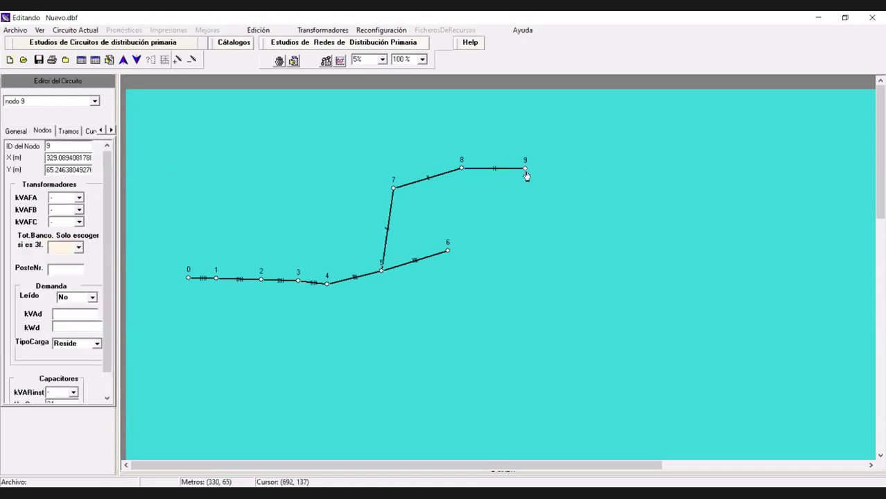
{"action": "left_click", "coordinate": [79, 198]}
{"action": "left_click", "coordinate": [61, 245]}
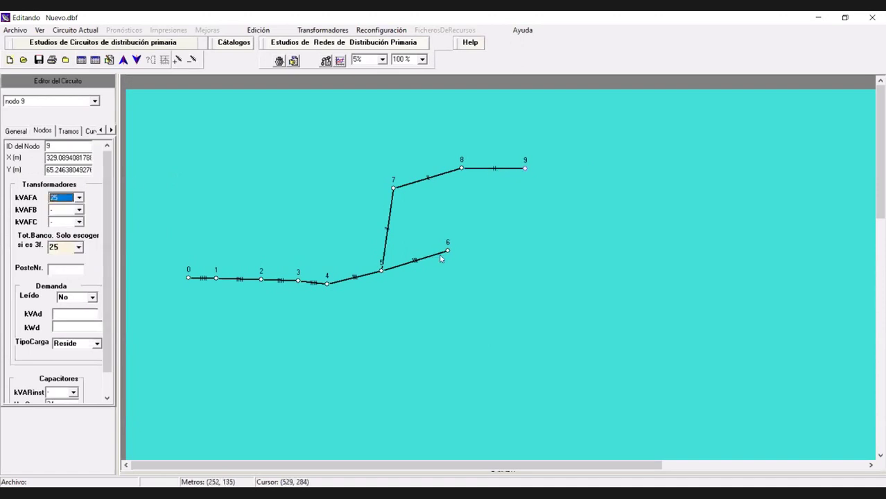
- Draw a branch section from node 4 down to a new node 10 at about 317° and set its type to 2f-n(carga3f)
{"action": "left_click", "coordinate": [381, 271]}
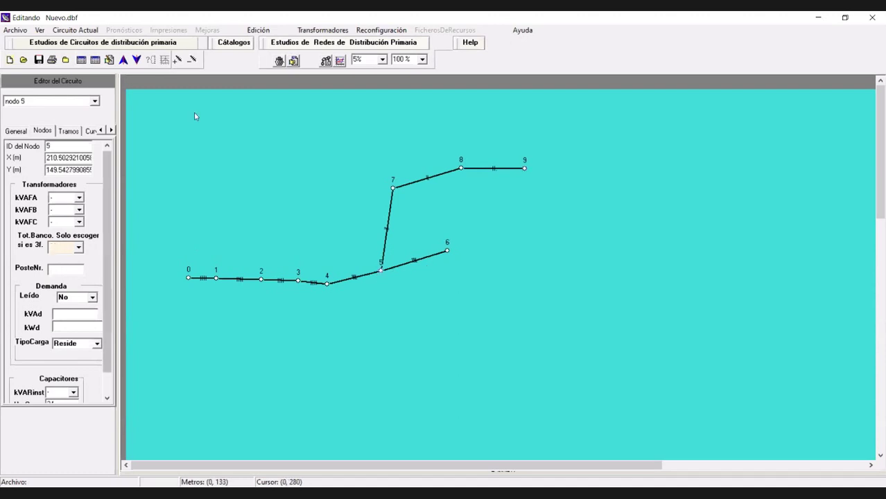
{"action": "left_click", "coordinate": [329, 283]}
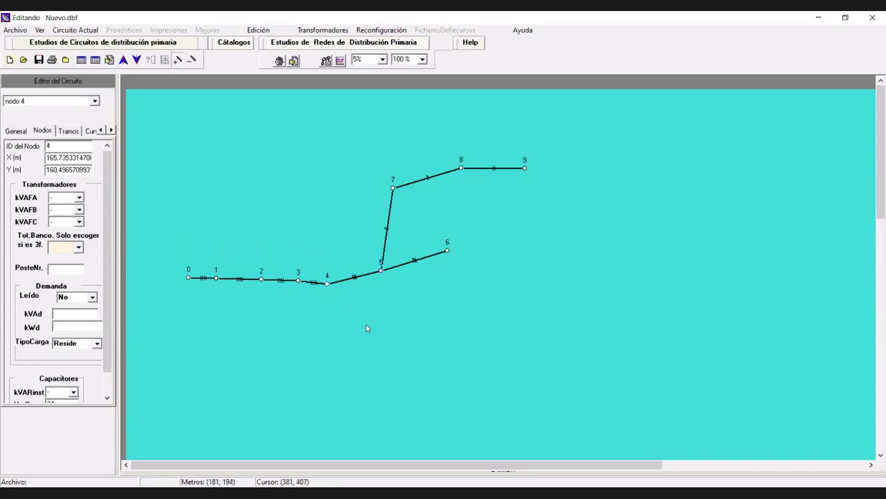
{"action": "left_click", "coordinate": [385, 336]}
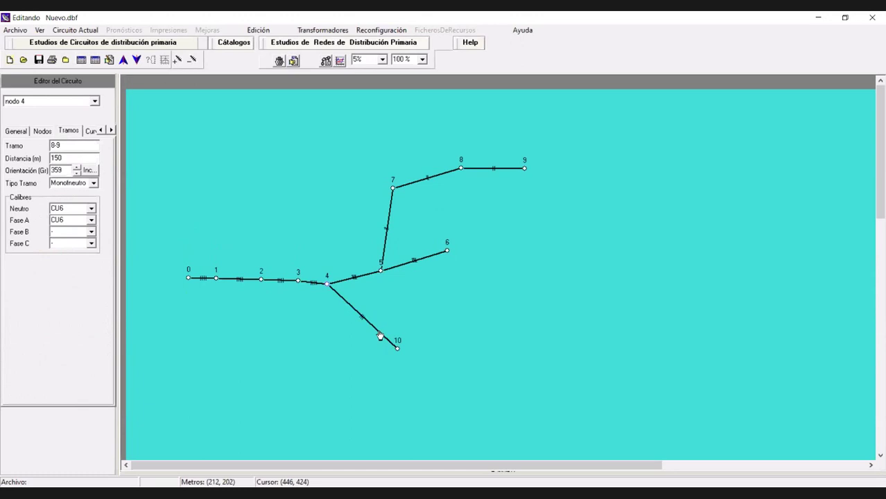
{"action": "left_click", "coordinate": [363, 318]}
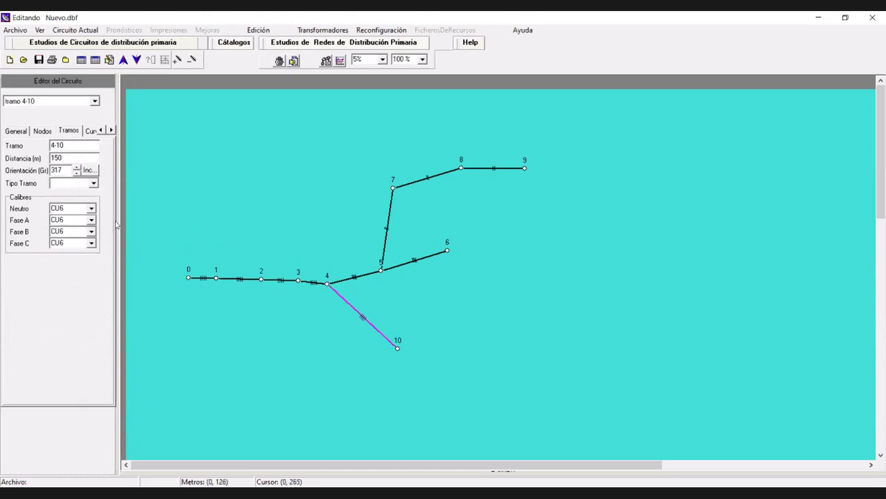
{"action": "left_click", "coordinate": [93, 183]}
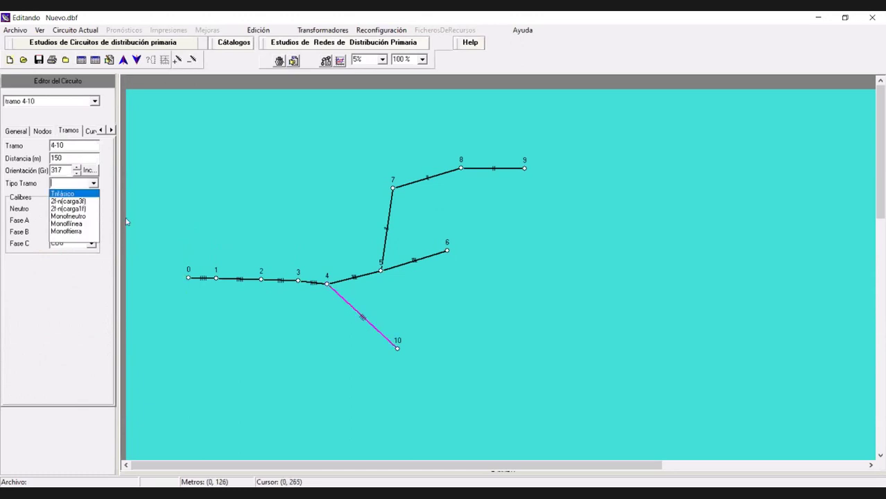
{"action": "left_click", "coordinate": [69, 201]}
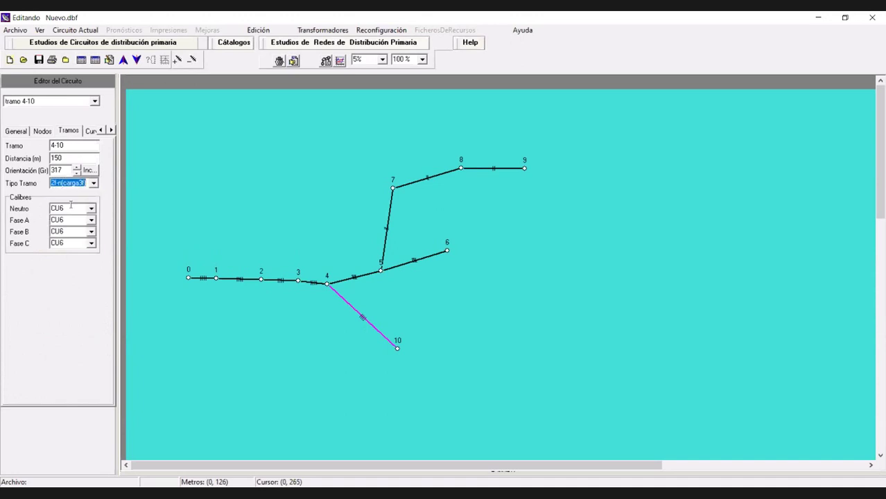
- Set the length of sections 4-10, 5-7, 7-8 and 8-9 to 100 m each
{"action": "double_click", "coordinate": [64, 157]}
{"action": "type", "text": "10"}
{"action": "left_click", "coordinate": [387, 225]}
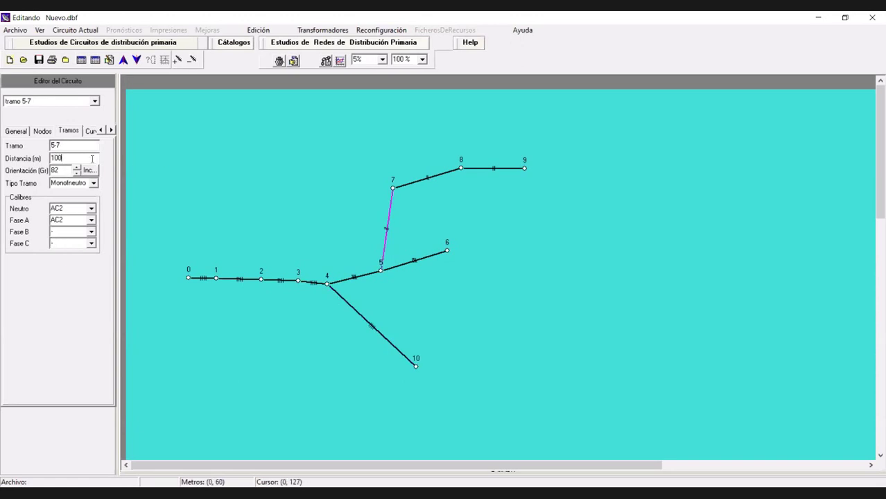
{"action": "left_click", "coordinate": [443, 179]}
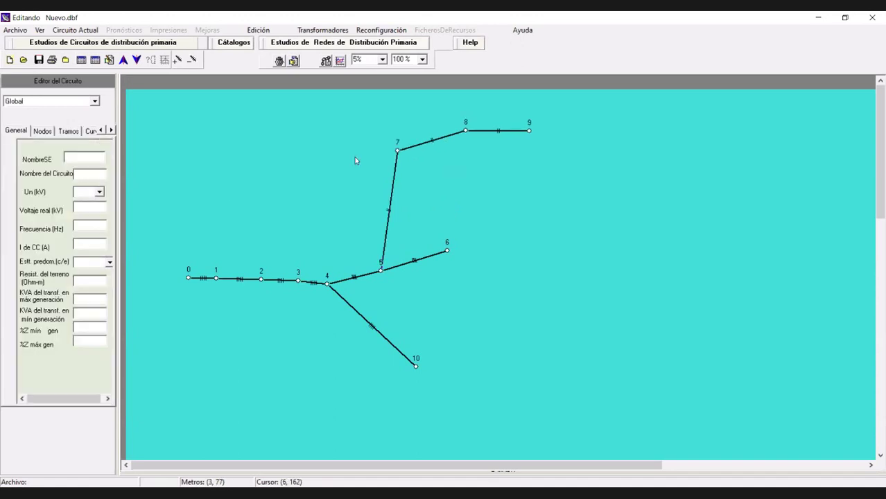
{"action": "left_click", "coordinate": [448, 138]}
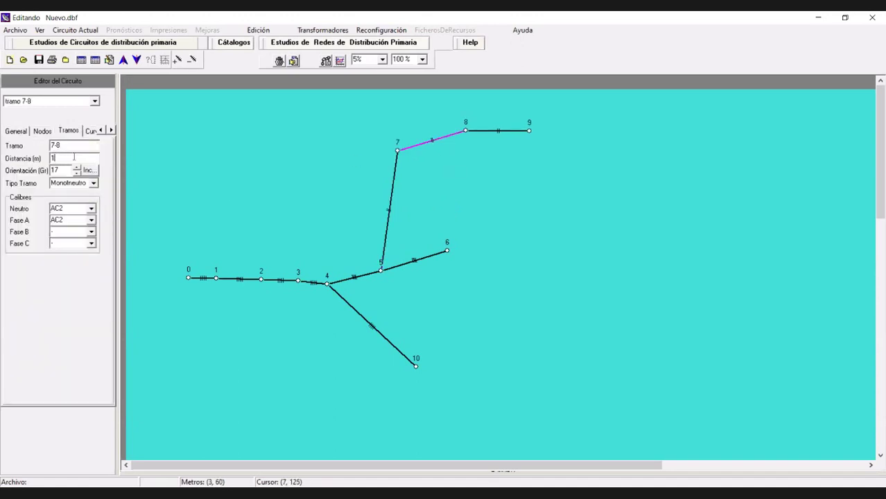
{"action": "left_click", "coordinate": [513, 136]}
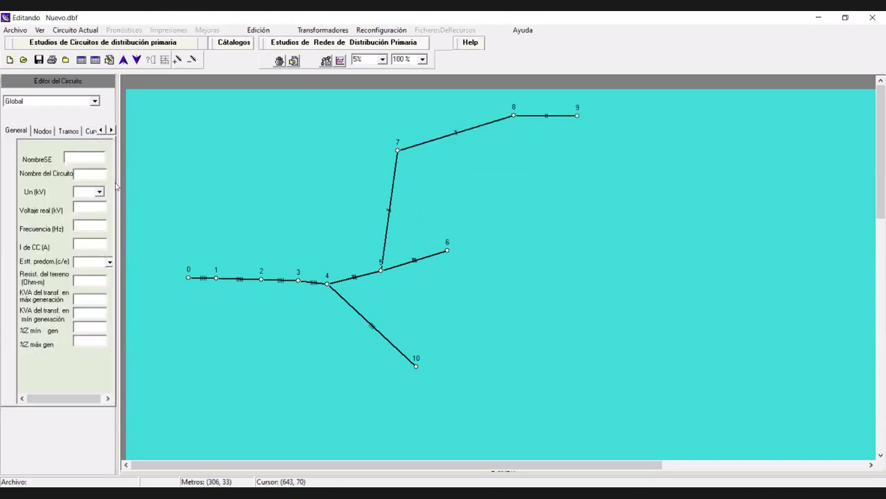
{"action": "left_click", "coordinate": [548, 116]}
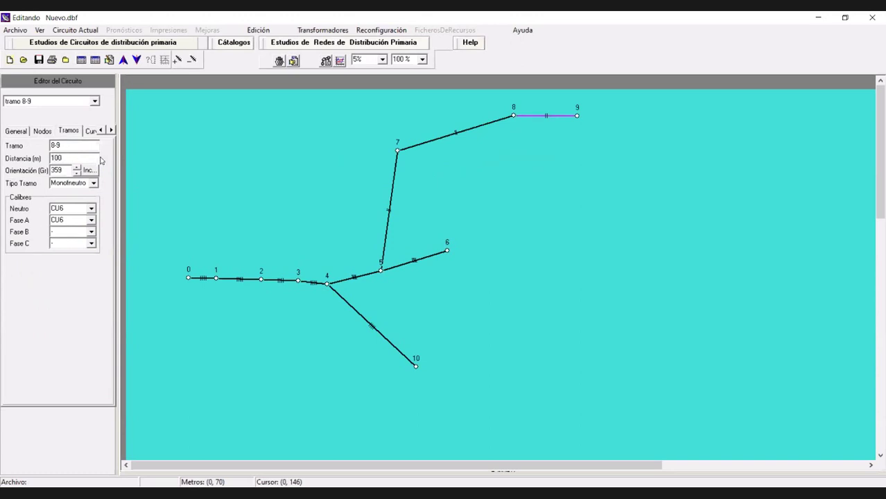
- Set the neutral, phase A and phase B conductors of section 4-10 to AC2
{"action": "left_click", "coordinate": [357, 311]}
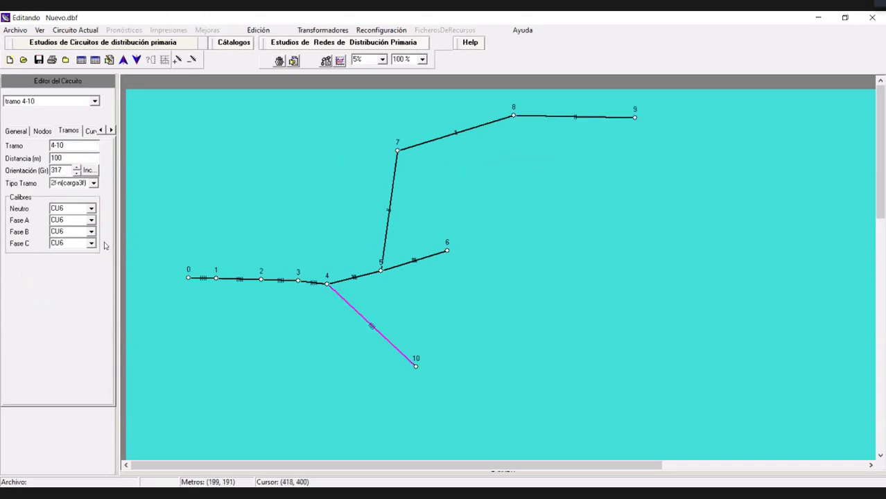
{"action": "left_click", "coordinate": [90, 209]}
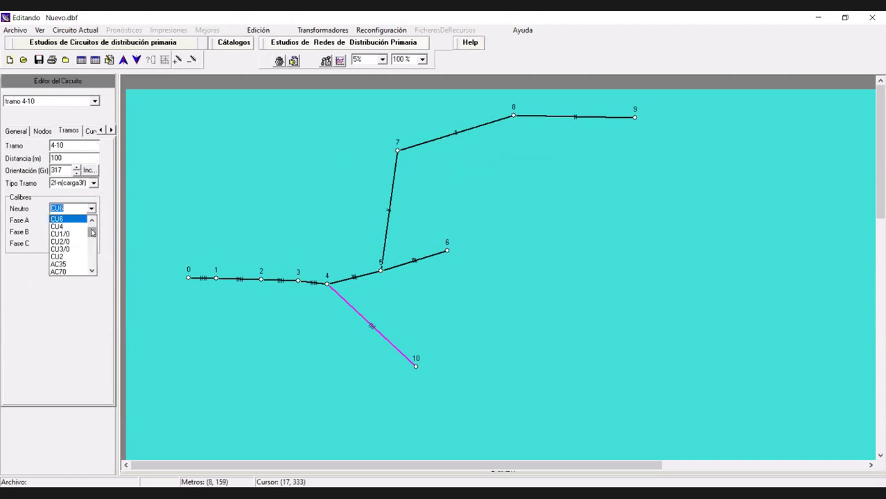
{"action": "left_click_drag", "start_coordinate": [92, 234], "coordinate": [91, 244]}
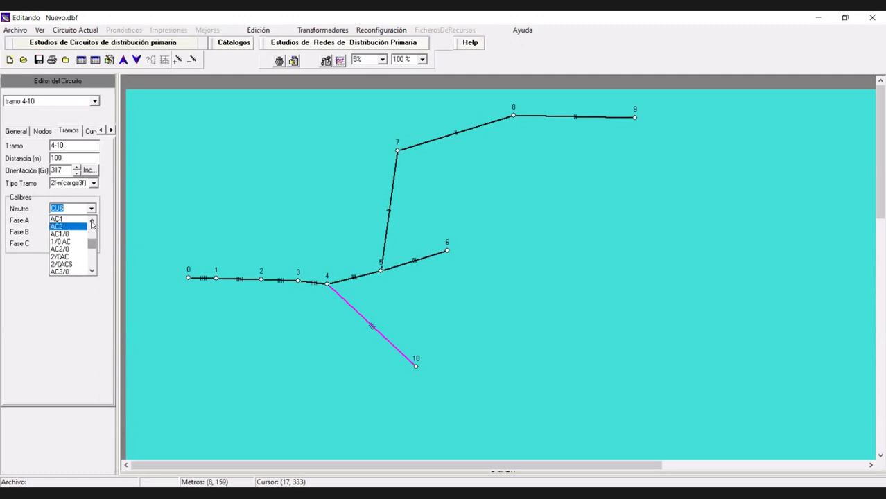
{"action": "key", "text": "Return"}
{"action": "left_click", "coordinate": [90, 220]}
{"action": "left_click_drag", "start_coordinate": [92, 237], "coordinate": [91, 260]}
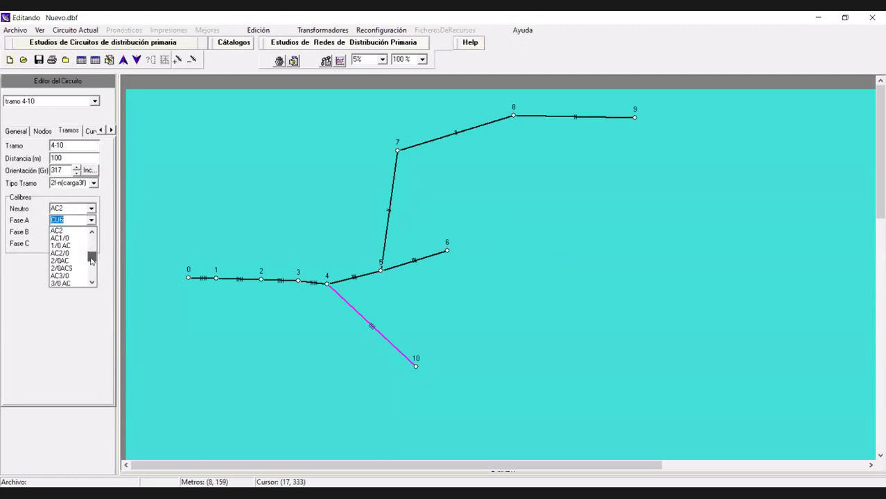
{"action": "key", "text": "Return"}
- Remove the conductor from phase C of section 4-10
{"action": "left_click", "coordinate": [91, 244]}
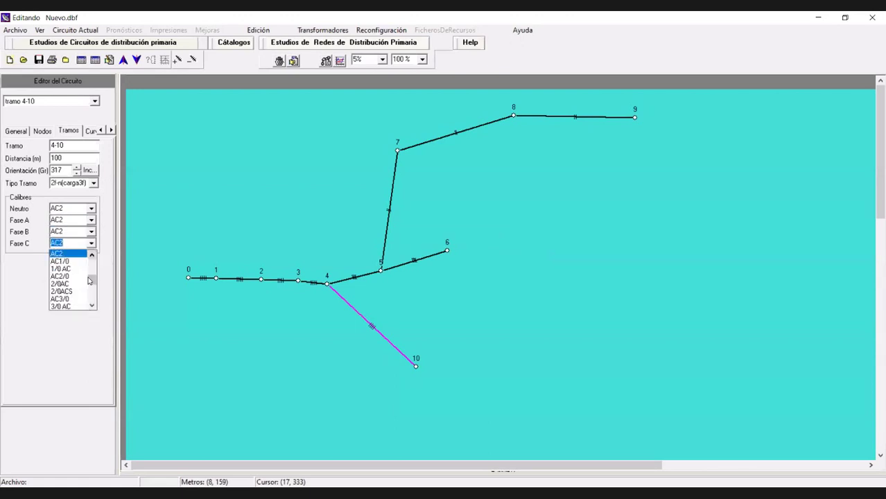
{"action": "scroll", "coordinate": [89, 279], "scroll_direction": "up", "scroll_amount": 3}
{"action": "left_click", "coordinate": [78, 259]}
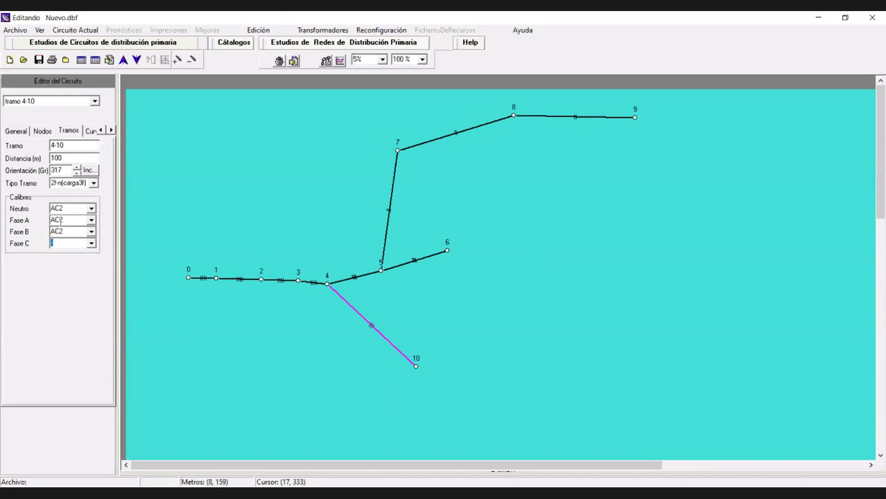
- Give node 10 a 10 kVA transformer on phase B
{"action": "left_click", "coordinate": [416, 369]}
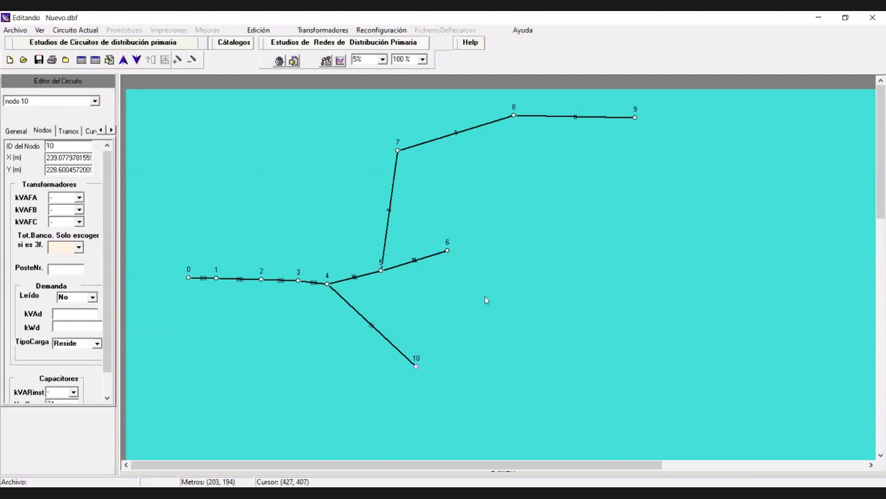
{"action": "left_click", "coordinate": [403, 359]}
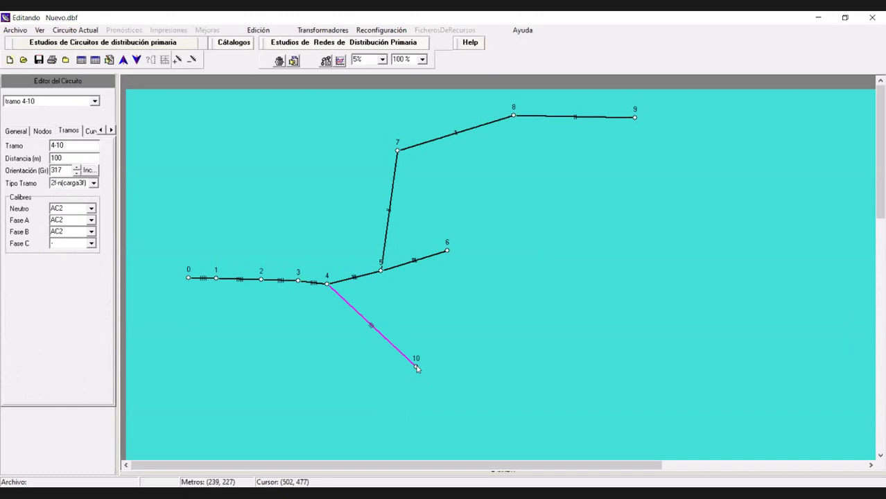
{"action": "left_click", "coordinate": [417, 368]}
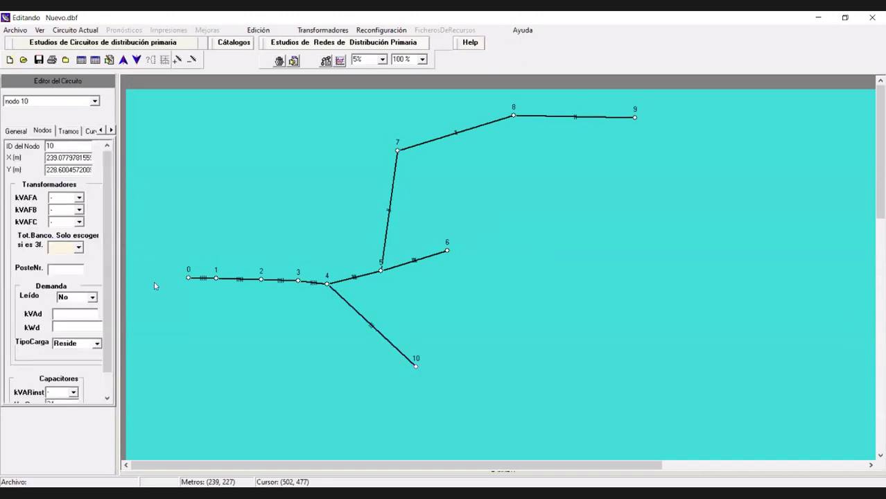
{"action": "left_click", "coordinate": [79, 213]}
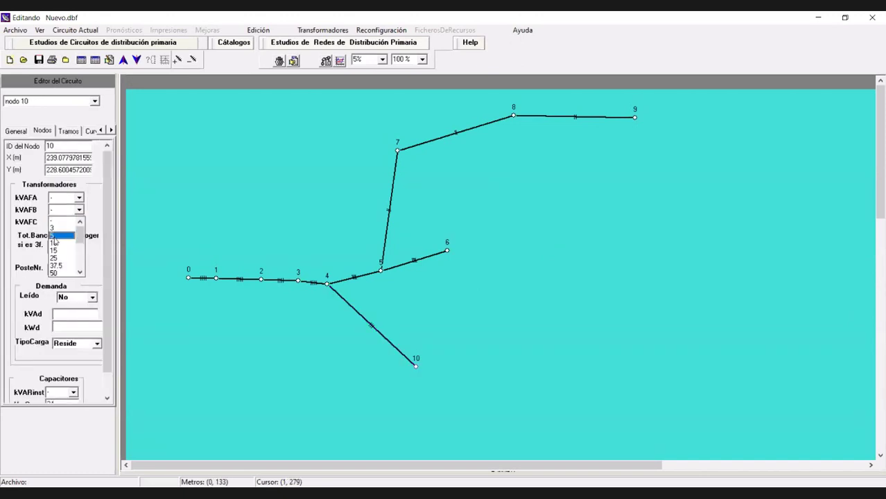
{"action": "left_click", "coordinate": [63, 240]}
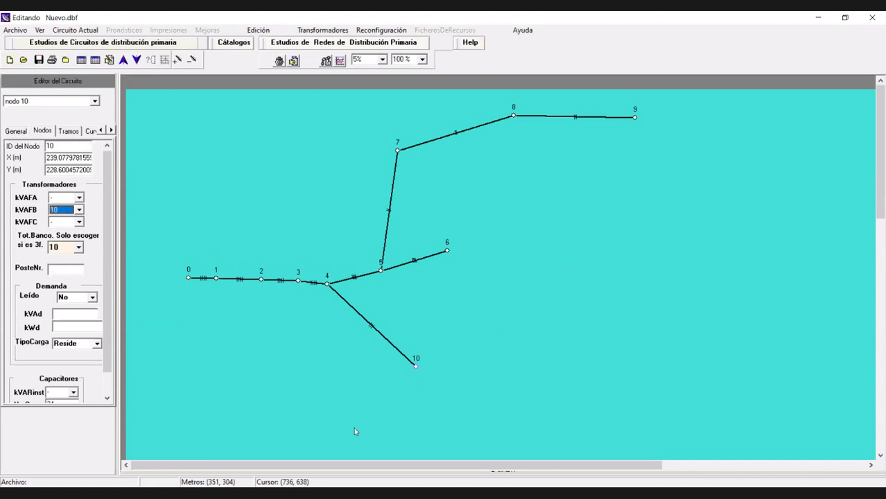
- In the circuit's general data, name the substation EJM 1 and the circuit EJM1
{"action": "left_click", "coordinate": [15, 130]}
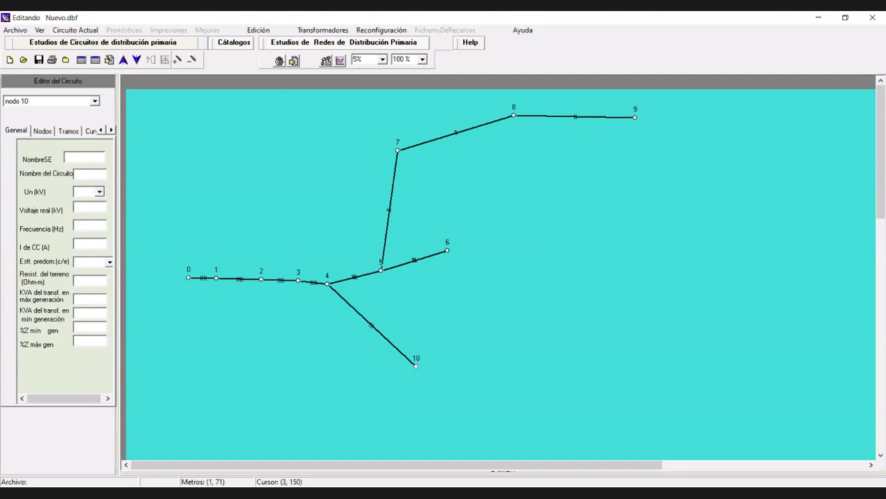
{"action": "type", "text": "EJM 1"}
{"action": "left_click", "coordinate": [84, 174]}
{"action": "type", "text": "w"}
{"action": "key", "text": "BackSpace"}
{"action": "type", "text": "EJM1"}
- Set the circuit's nominal and real voltages to 13.8 kV each and the frequency to 60 HZ
{"action": "left_click", "coordinate": [99, 193]}
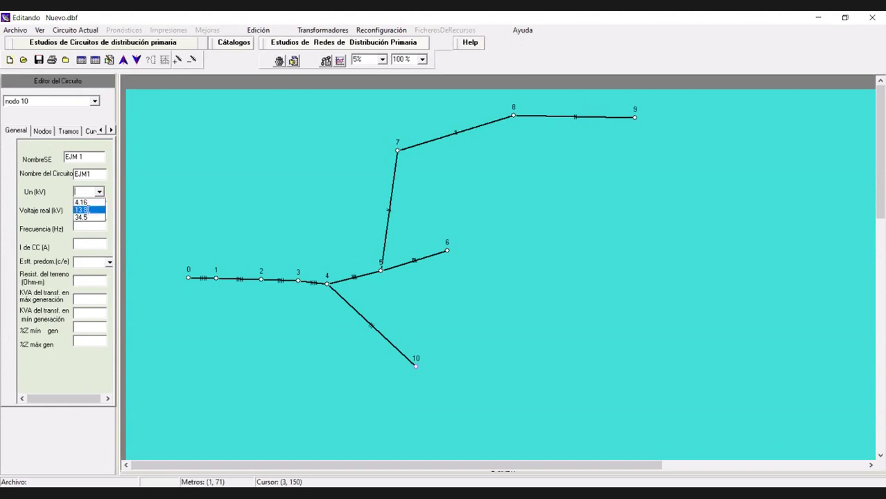
{"action": "left_click", "coordinate": [88, 208]}
{"action": "left_click", "coordinate": [88, 208]}
{"action": "type", "text": "13.8"}
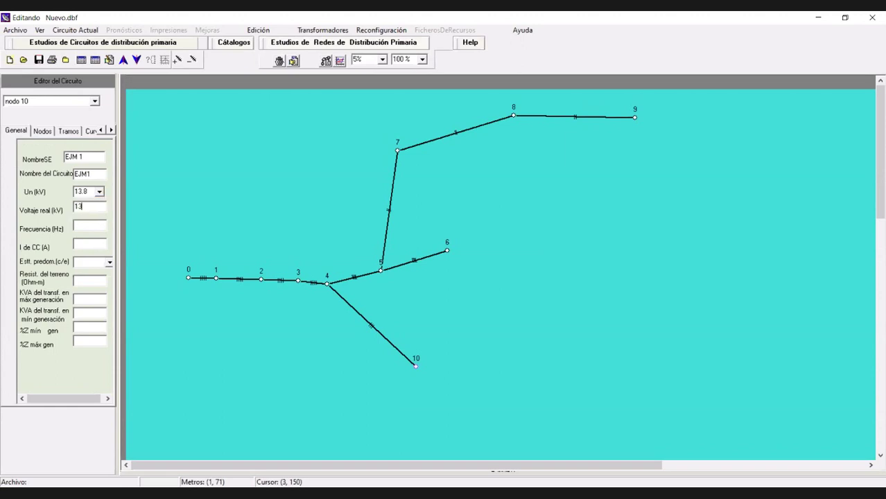
{"action": "left_click", "coordinate": [85, 225]}
{"action": "type", "text": "60 HZ"}
- Set the circuit's predominant structure type to Céntrica
{"action": "left_click", "coordinate": [109, 263]}
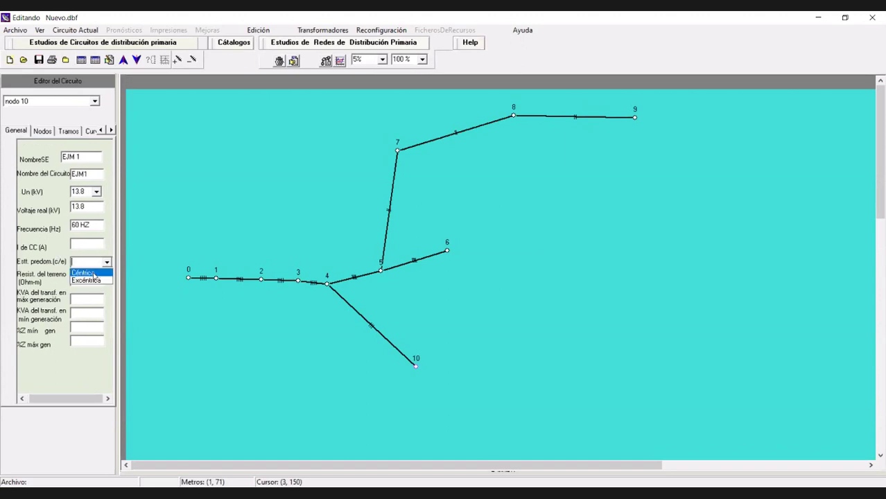
{"action": "left_click", "coordinate": [93, 275]}
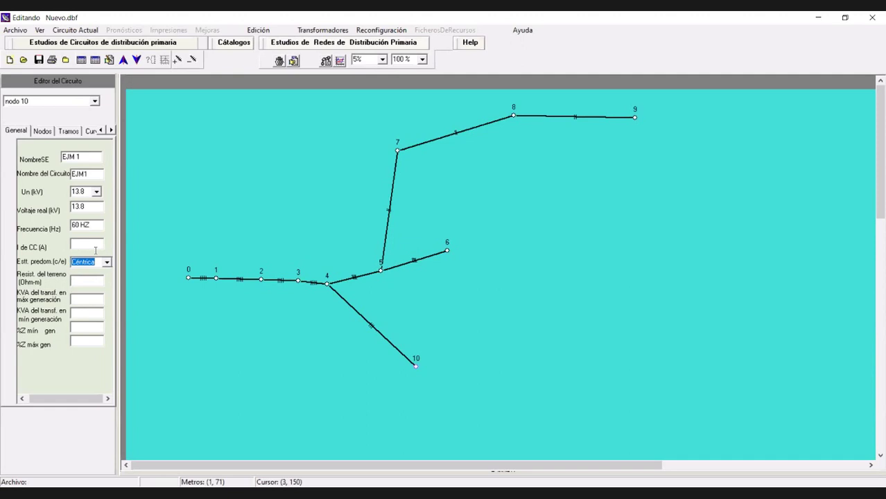
{"action": "left_click", "coordinate": [82, 328]}
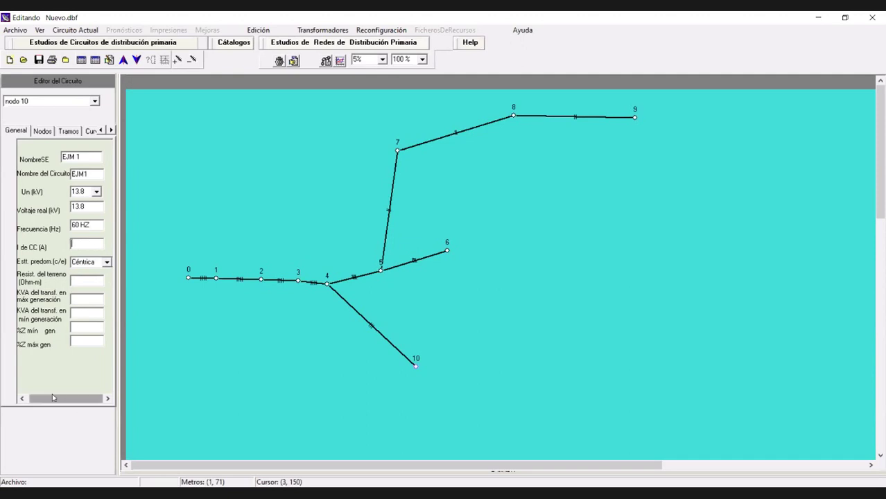
{"action": "left_click_drag", "start_coordinate": [56, 399], "coordinate": [88, 298]}
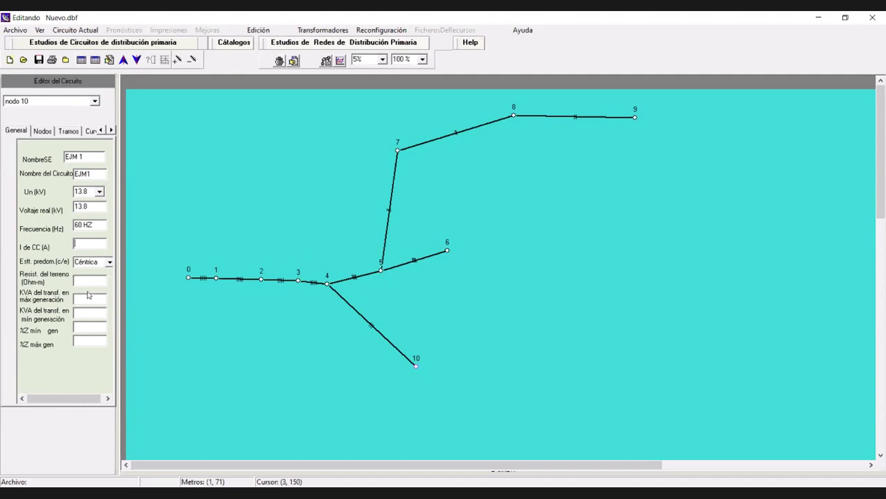
- Enter 200 kVA and 180 kW for hour 1:00 in the circuit's load curve
{"action": "left_click", "coordinate": [110, 132]}
{"action": "left_click", "coordinate": [111, 131]}
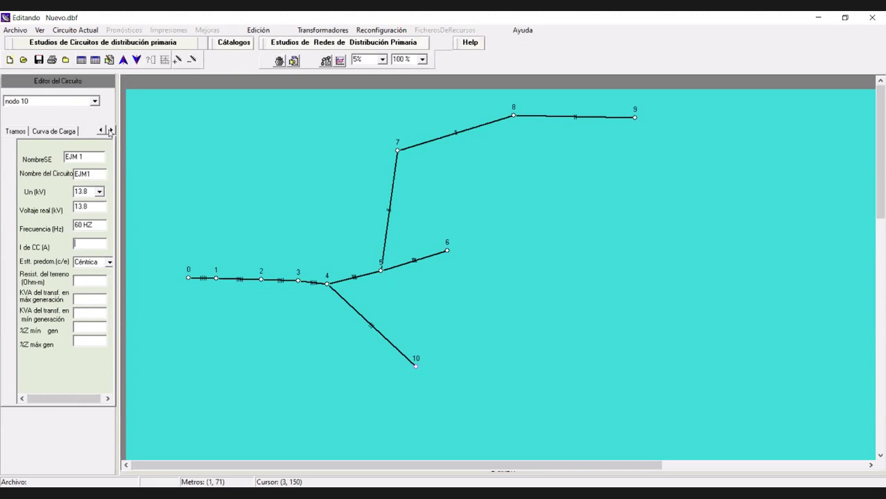
{"action": "left_click", "coordinate": [62, 131]}
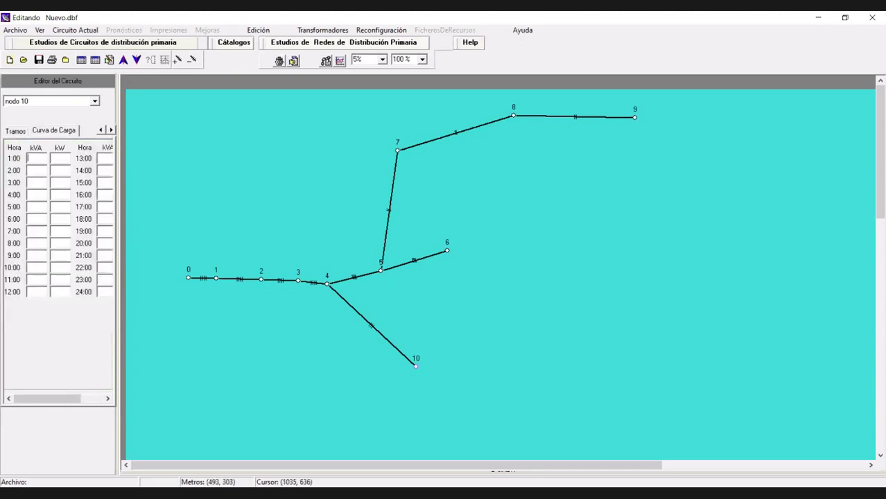
{"action": "type", "text": "200"}
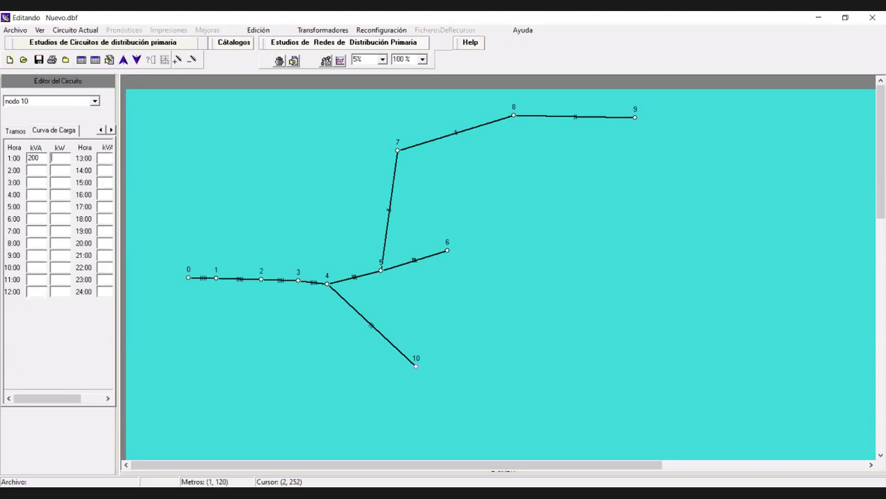
{"action": "type", "text": "180"}
{"action": "left_click", "coordinate": [35, 169]}
{"action": "left_click_drag", "start_coordinate": [77, 401], "coordinate": [32, 400]}
- Open the conductor catalog for Céntrica structures
{"action": "left_click", "coordinate": [268, 33]}
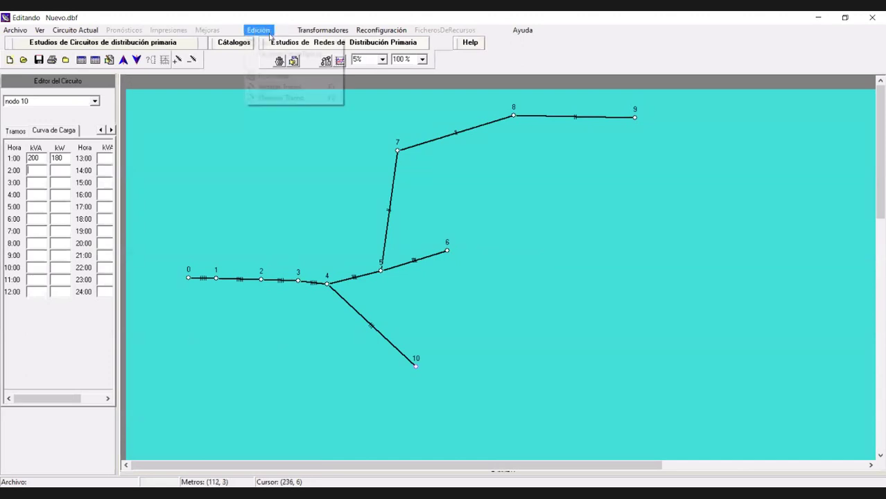
{"action": "mouse_move", "coordinate": [299, 43]}
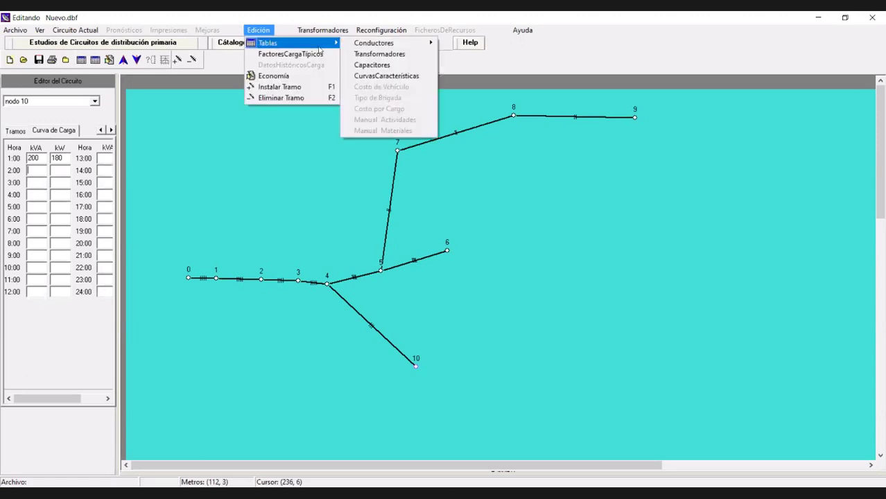
{"action": "mouse_move", "coordinate": [409, 43]}
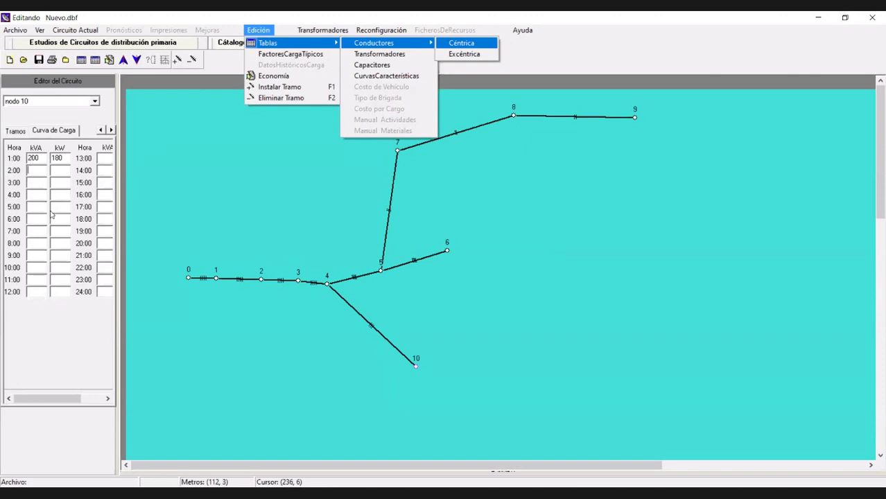
{"action": "key", "text": "Return"}
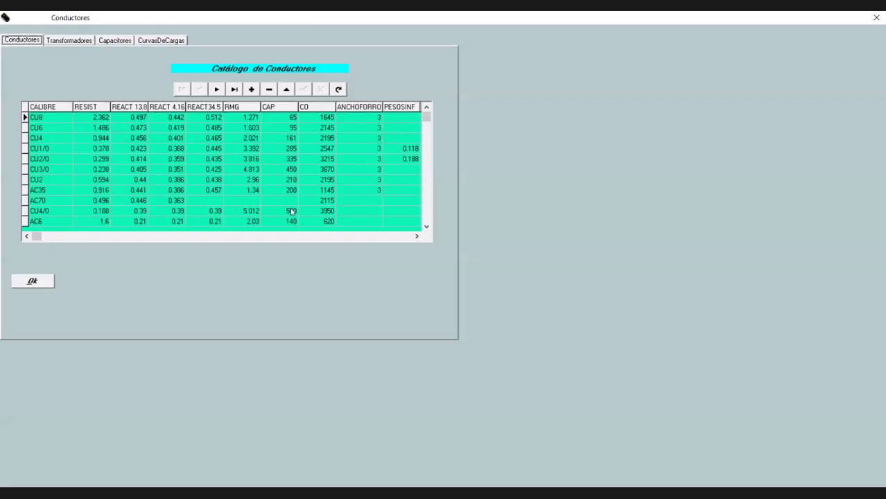
- Examine the AC conductor sizes in the catalog, from 1/0 AC through AC4/0, with their resistance and reactance data
{"action": "scroll", "coordinate": [29, 159], "scroll_direction": "down", "scroll_amount": 3}
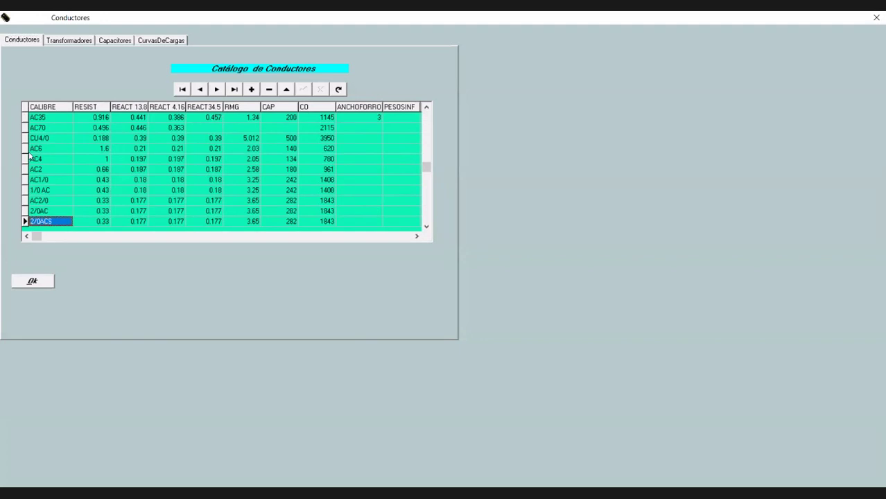
{"action": "left_click", "coordinate": [50, 191]}
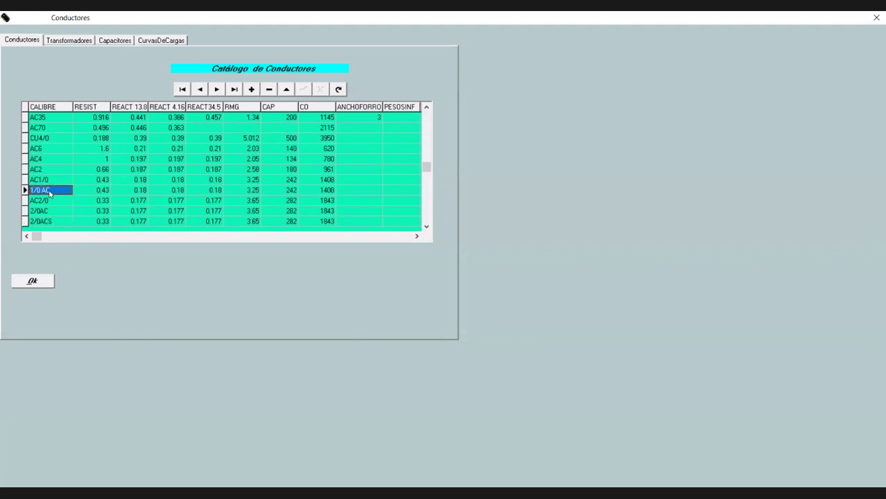
{"action": "key", "text": "Down"}
{"action": "key", "text": "Down"}
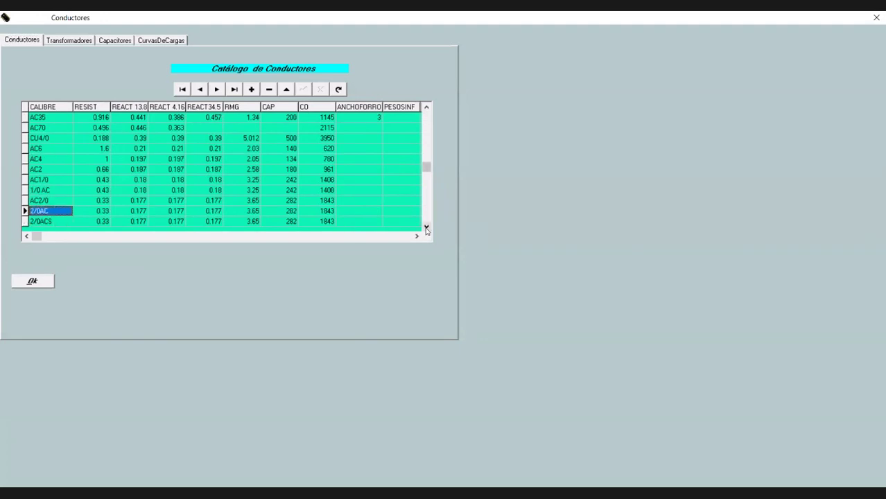
{"action": "key", "text": "Down"}
{"action": "key", "text": "Down"}
{"action": "key", "text": "Down"}
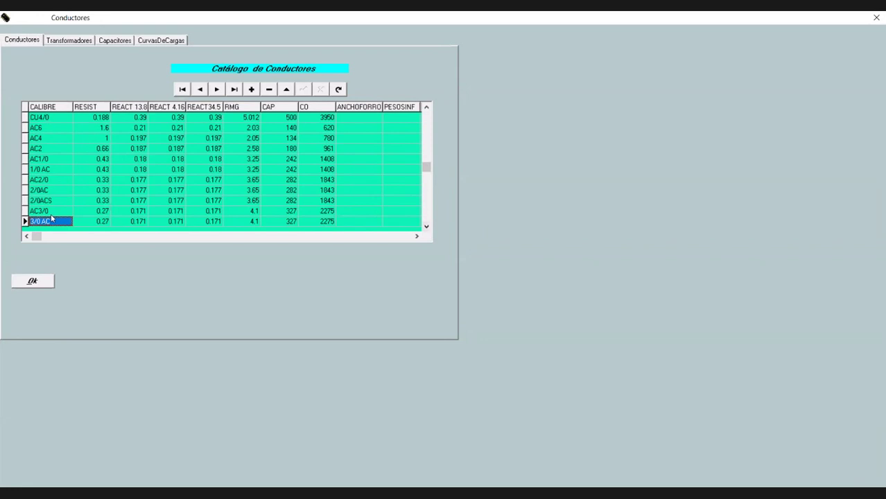
{"action": "key", "text": "Down"}
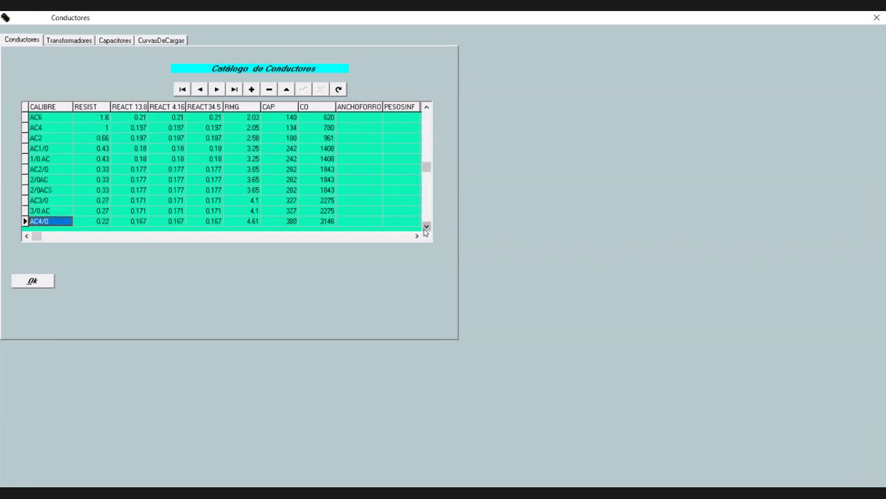
{"action": "key", "text": "Down"}
{"action": "left_click", "coordinate": [49, 213]}
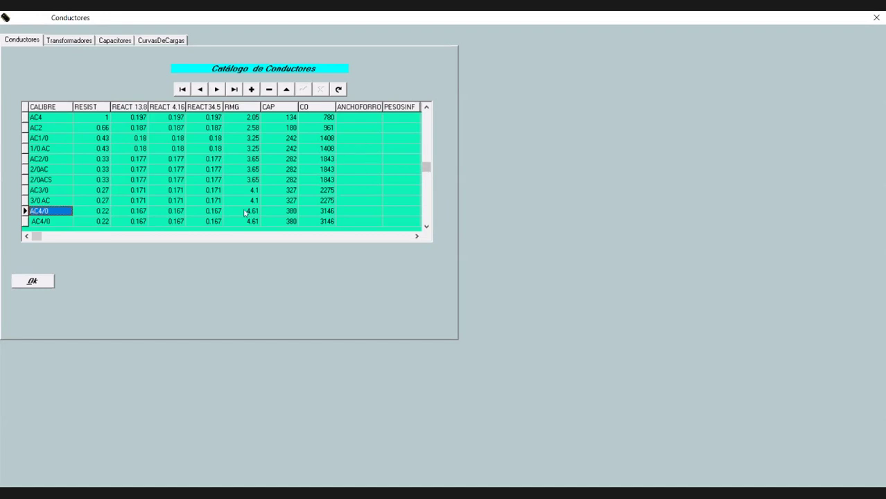
- Examine the XL and XLPE conductor entries at the end of the catalog and return towards the AC sizes
{"action": "left_click_drag", "start_coordinate": [424, 166], "coordinate": [426, 217]}
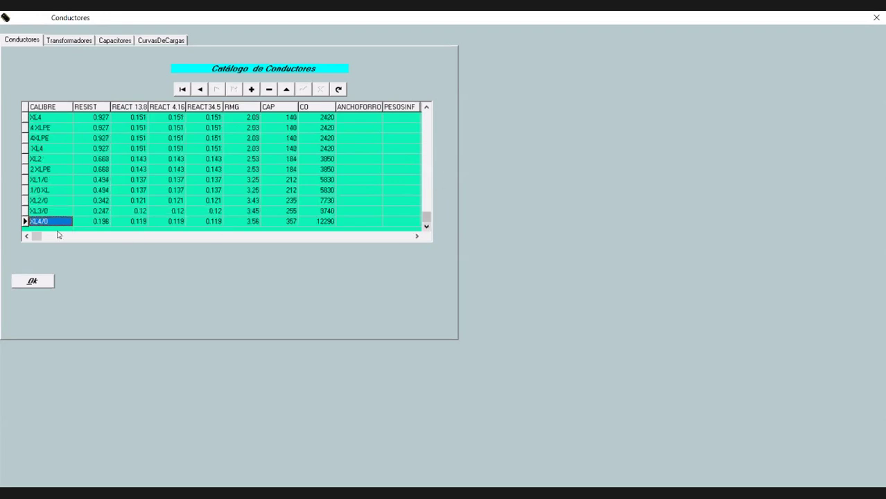
{"action": "left_click", "coordinate": [39, 201]}
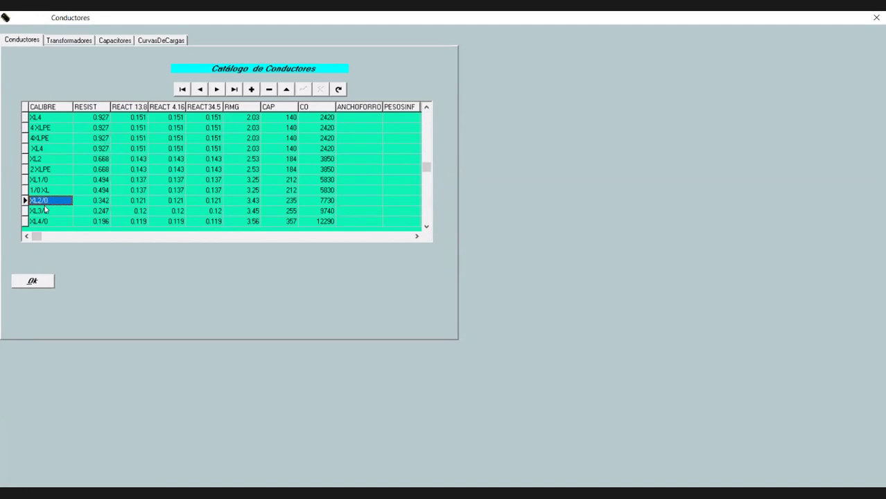
{"action": "left_click", "coordinate": [42, 152]}
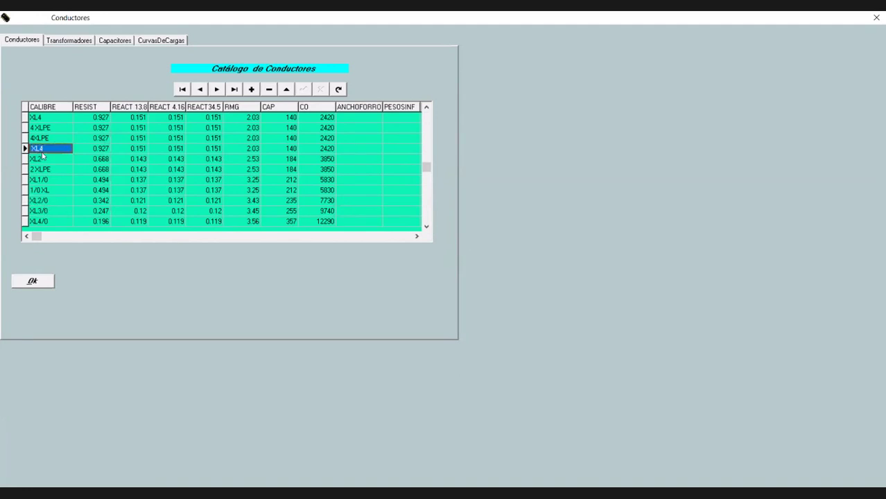
{"action": "left_click", "coordinate": [427, 109]}
{"action": "left_click", "coordinate": [426, 108]}
{"action": "left_click", "coordinate": [426, 108]}
{"action": "left_click", "coordinate": [427, 108]}
{"action": "left_click", "coordinate": [426, 108]}
{"action": "left_click", "coordinate": [427, 109]}
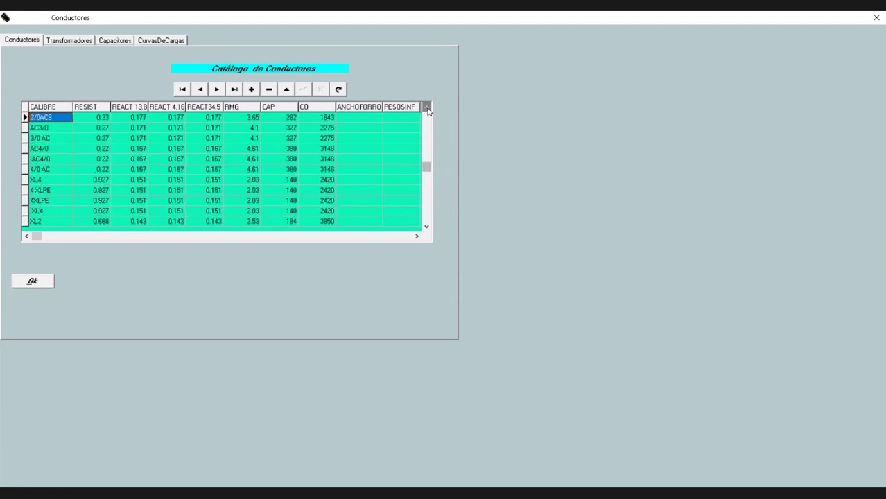
- Examine the conductor catalog entries from the AC sizes back up to the copper conductors CU4 through CU4/0
{"action": "left_click", "coordinate": [426, 108]}
{"action": "left_click", "coordinate": [427, 108]}
{"action": "left_click", "coordinate": [427, 108]}
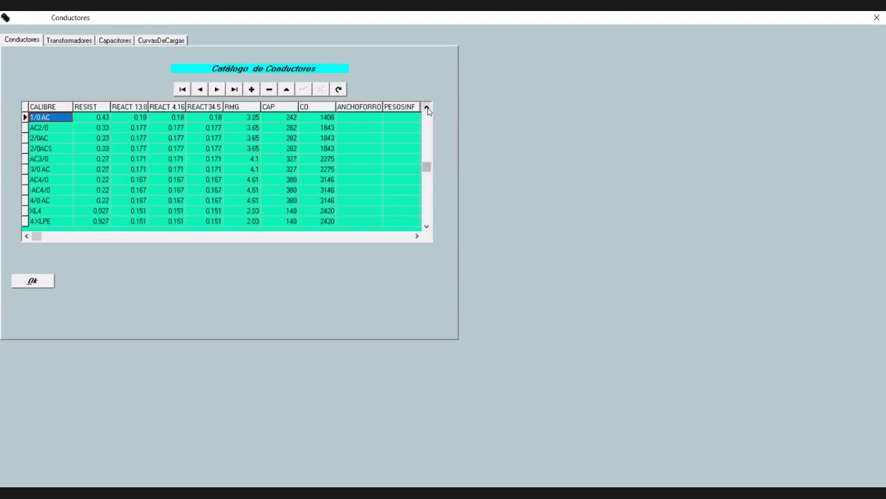
{"action": "left_click", "coordinate": [426, 108]}
{"action": "left_click", "coordinate": [427, 108]}
{"action": "left_click", "coordinate": [427, 108]}
{"action": "left_click", "coordinate": [427, 109]}
{"action": "left_click", "coordinate": [426, 108]}
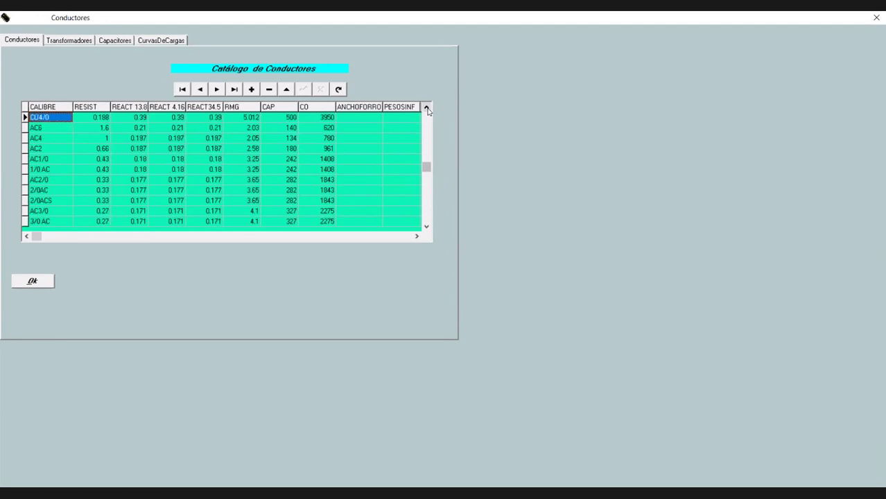
{"action": "left_click", "coordinate": [426, 108]}
{"action": "left_click", "coordinate": [427, 108]}
{"action": "left_click", "coordinate": [426, 108]}
{"action": "left_click", "coordinate": [427, 108]}
{"action": "left_click", "coordinate": [427, 108]}
{"action": "left_click", "coordinate": [427, 108]}
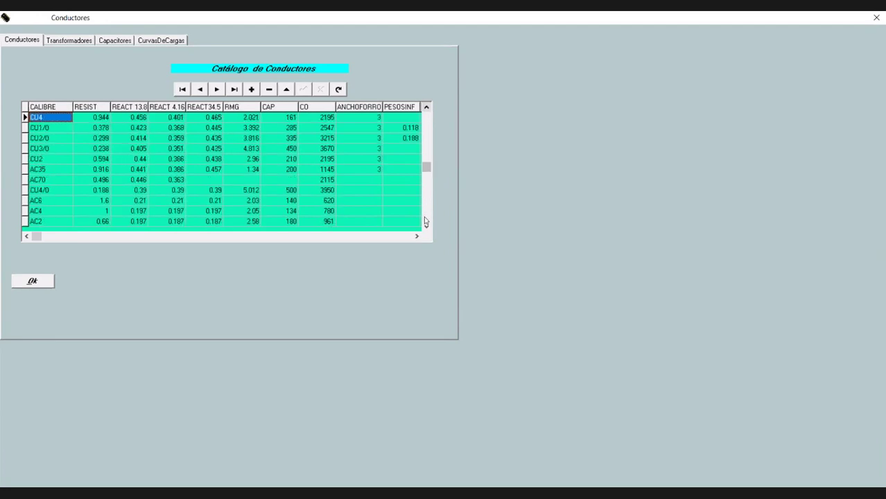
- Examine the AC6, AC4 and AC1/0 entries in the conductor catalog
{"action": "left_click", "coordinate": [426, 227]}
{"action": "left_click", "coordinate": [427, 227]}
{"action": "left_click", "coordinate": [427, 227]}
{"action": "left_click", "coordinate": [427, 228]}
{"action": "left_click", "coordinate": [426, 227]}
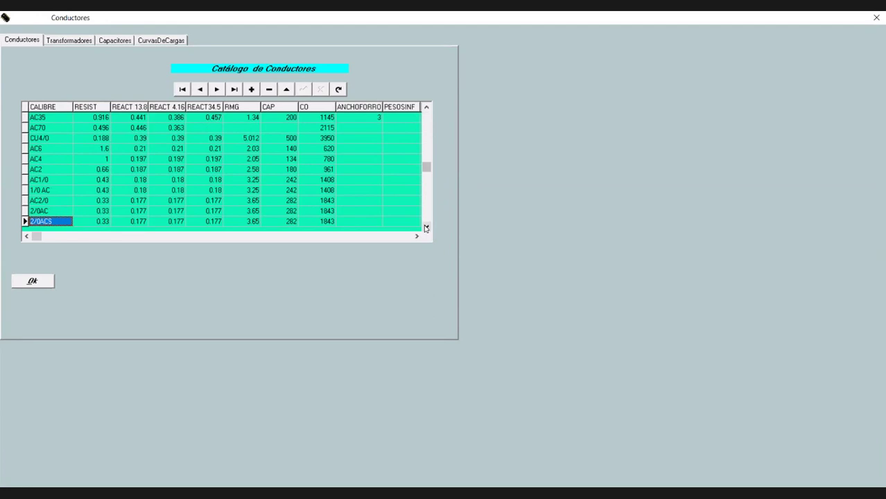
{"action": "left_click", "coordinate": [426, 227]}
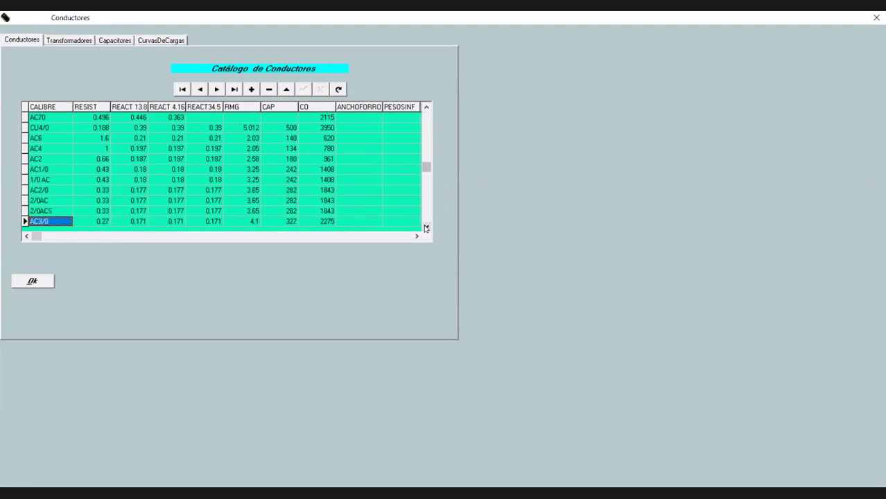
{"action": "left_click", "coordinate": [48, 141]}
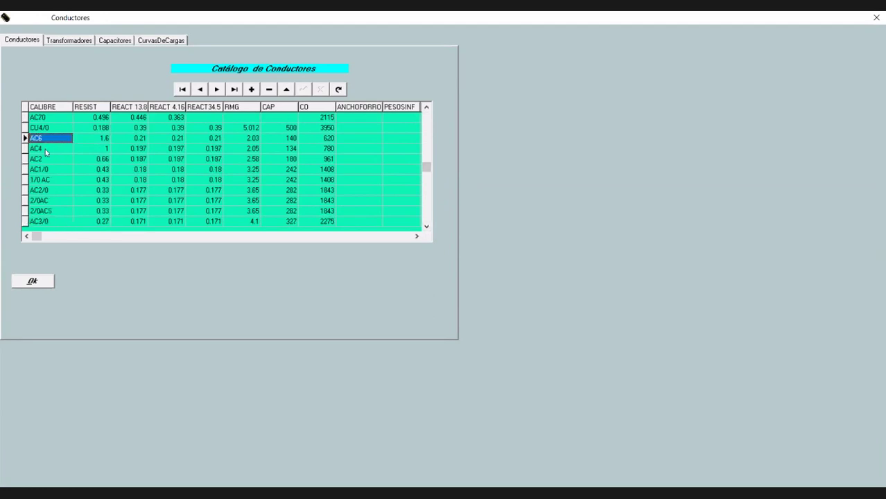
{"action": "left_click", "coordinate": [45, 150]}
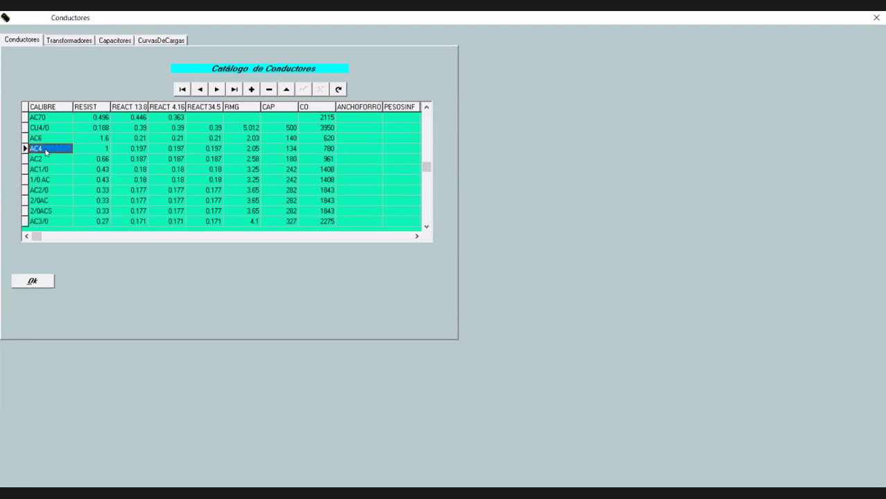
{"action": "left_click", "coordinate": [48, 171]}
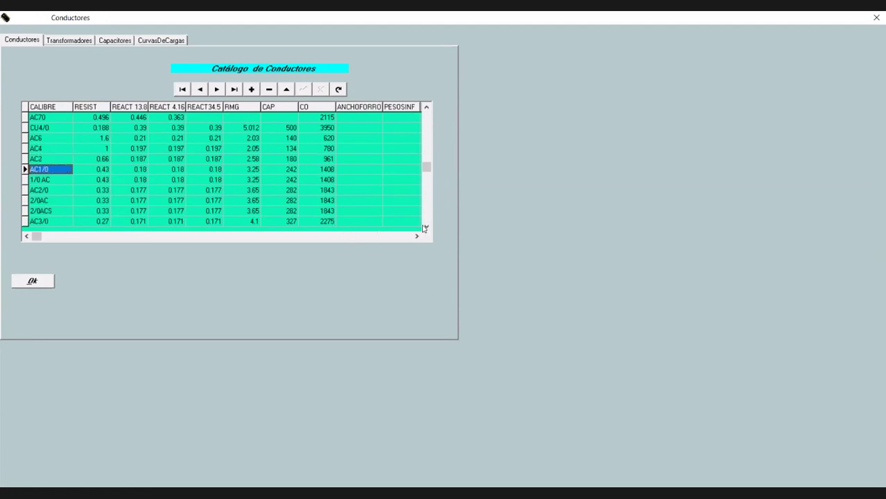
- Correct the size name of the second AC4/0 entry by removing its leading character, leaving AC4/0
{"action": "left_click", "coordinate": [426, 226]}
{"action": "left_click", "coordinate": [425, 226]}
{"action": "left_click", "coordinate": [426, 226]}
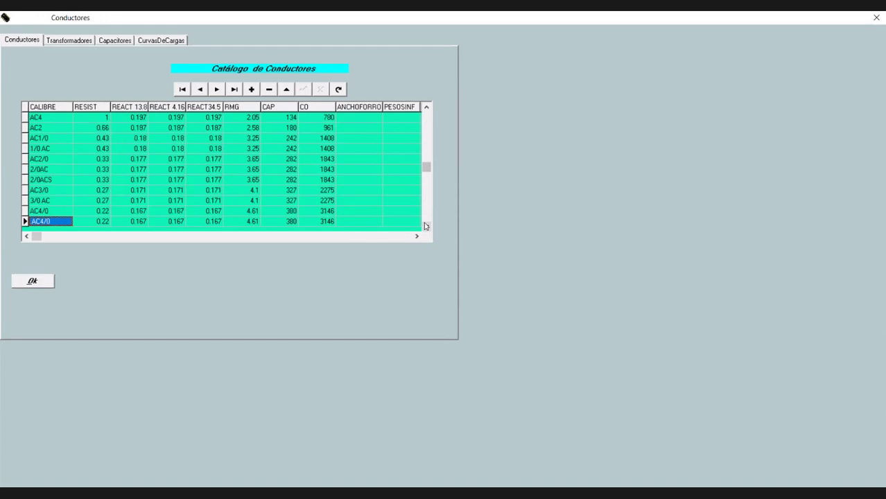
{"action": "left_click", "coordinate": [426, 226]}
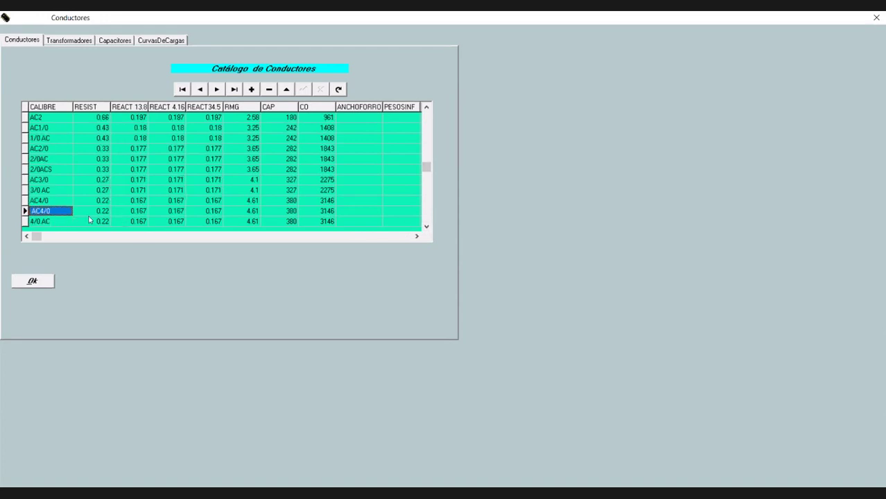
{"action": "left_click", "coordinate": [34, 213]}
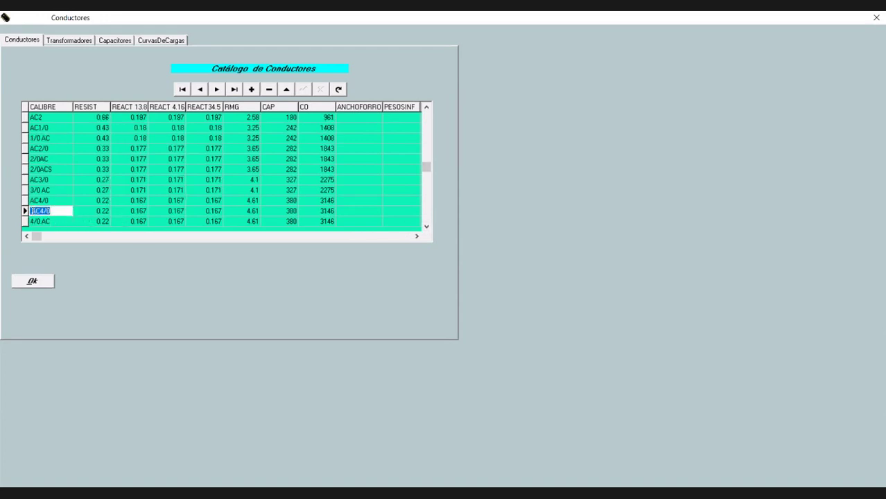
{"action": "key", "text": "Up"}
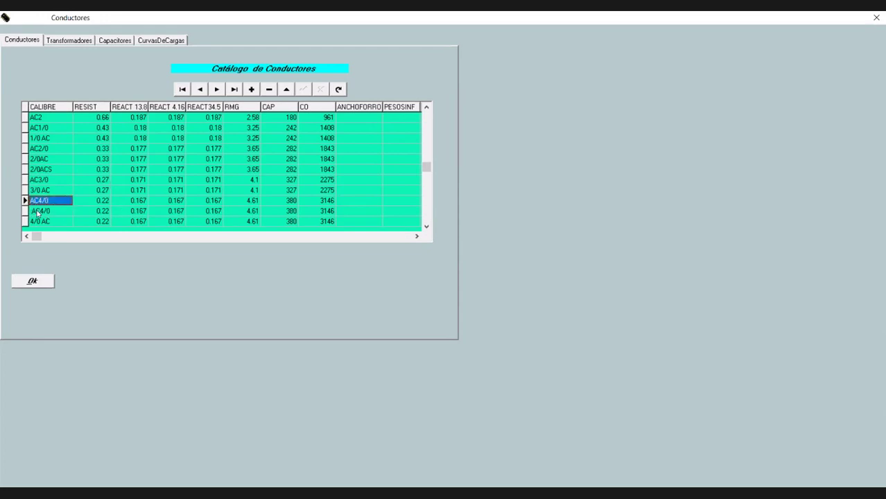
{"action": "left_click", "coordinate": [37, 214]}
{"action": "left_click", "coordinate": [37, 214]}
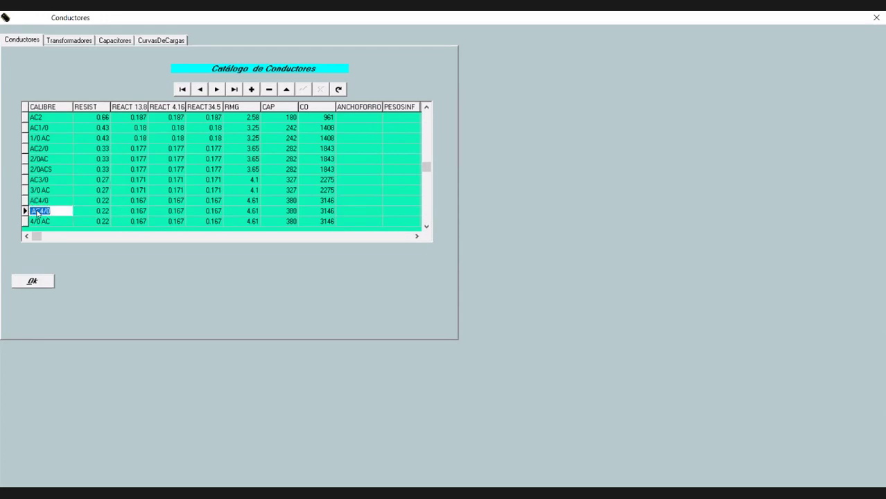
{"action": "key", "text": "Delete"}
{"action": "key", "text": "Return"}
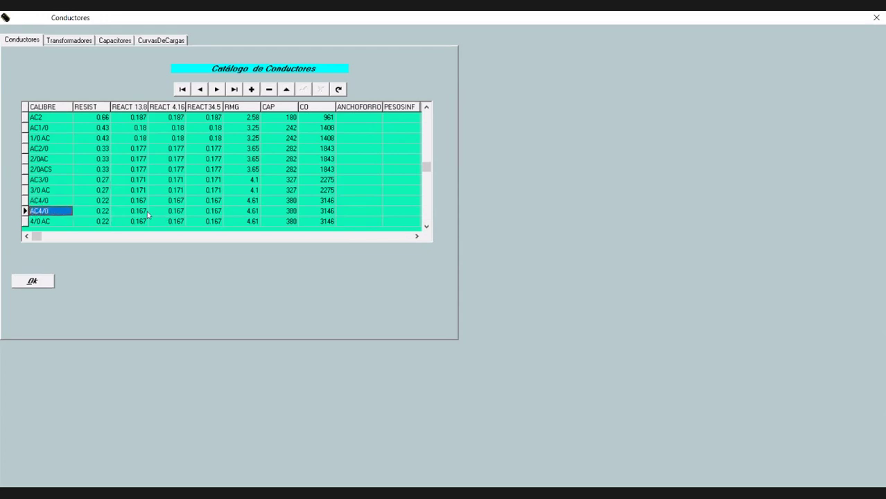
- Examine the resistance and 13.8 kV reactance values of the corrected AC4/0 conductor entry
{"action": "left_click", "coordinate": [105, 214]}
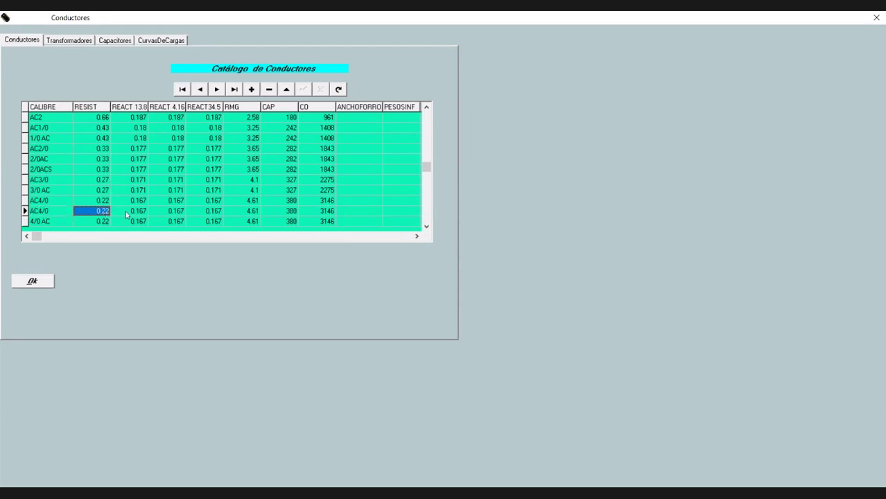
{"action": "left_click", "coordinate": [126, 211]}
{"action": "left_click", "coordinate": [96, 216]}
{"action": "left_click", "coordinate": [123, 217]}
{"action": "left_click", "coordinate": [104, 213]}
{"action": "left_click", "coordinate": [119, 215]}
{"action": "left_click", "coordinate": [95, 212]}
{"action": "left_click", "coordinate": [132, 213]}
{"action": "left_click", "coordinate": [101, 214]}
{"action": "left_click", "coordinate": [126, 212]}
{"action": "left_click", "coordinate": [107, 213]}
{"action": "key", "text": "Right"}
- Start a new record with capacity 150 in the transformer catalog, discard it and close the catalogs
{"action": "key", "text": "ctrl+Tab"}
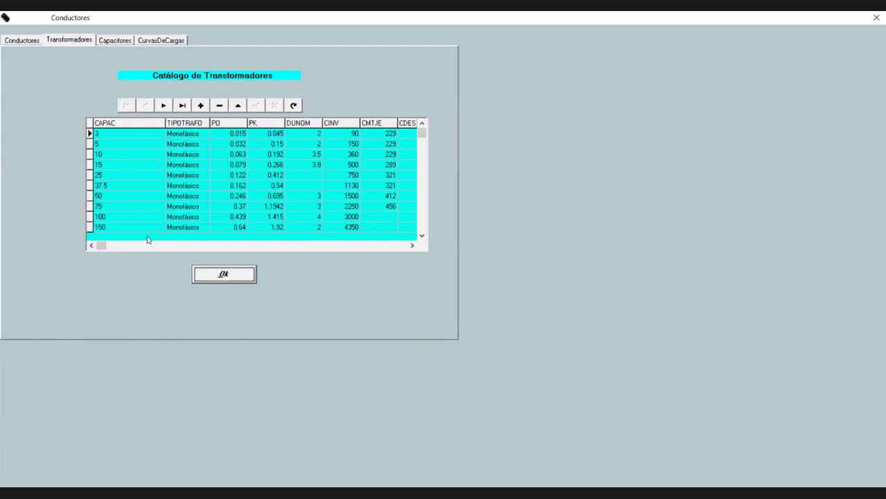
{"action": "left_click", "coordinate": [200, 106]}
{"action": "left_click", "coordinate": [104, 132]}
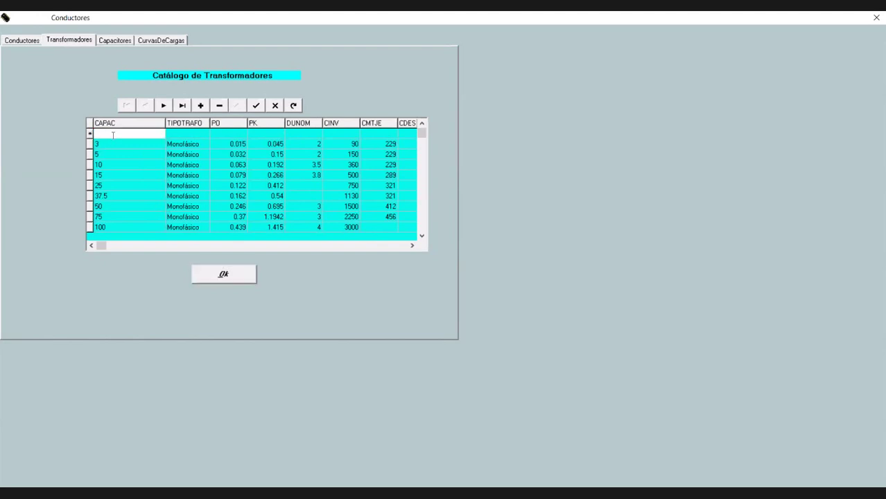
{"action": "type", "text": "150"}
{"action": "key", "text": "Tab"}
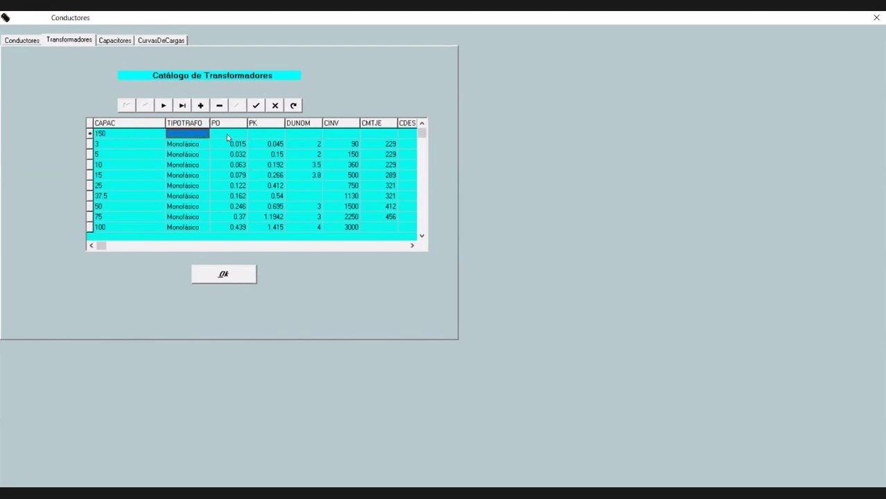
{"action": "key", "text": "Tab"}
{"action": "key", "text": "Tab"}
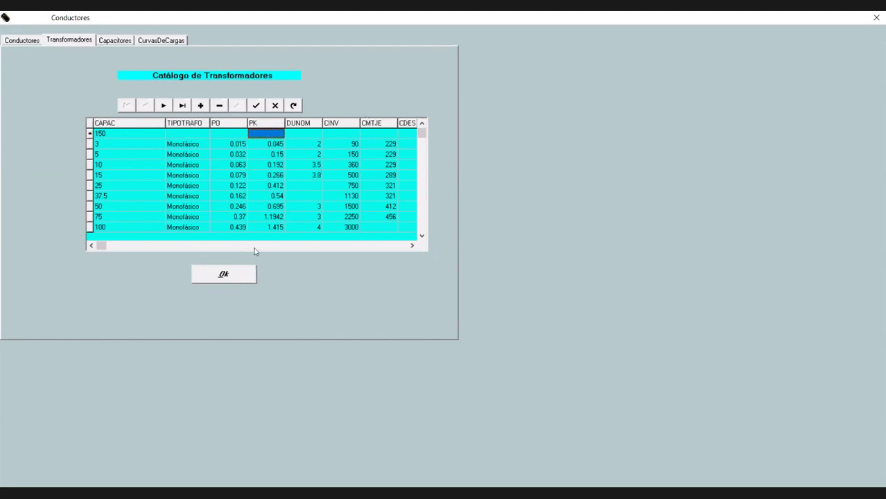
{"action": "left_click", "coordinate": [275, 106]}
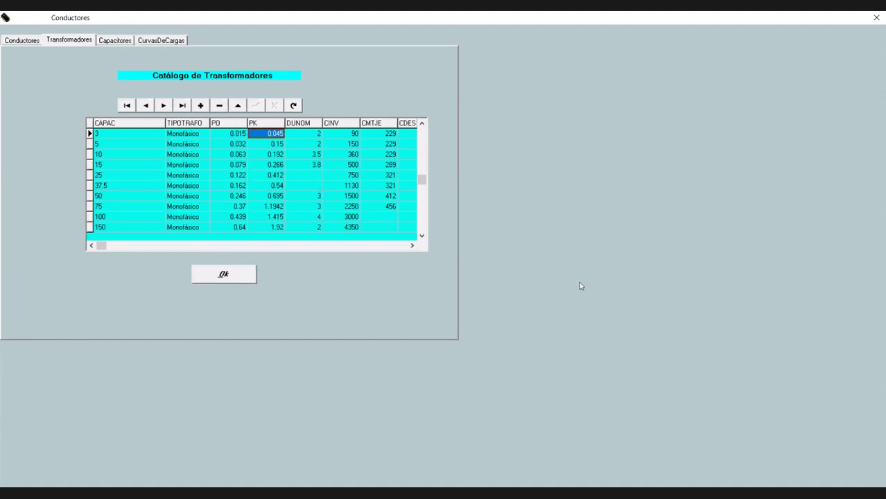
{"action": "key", "text": "Return"}
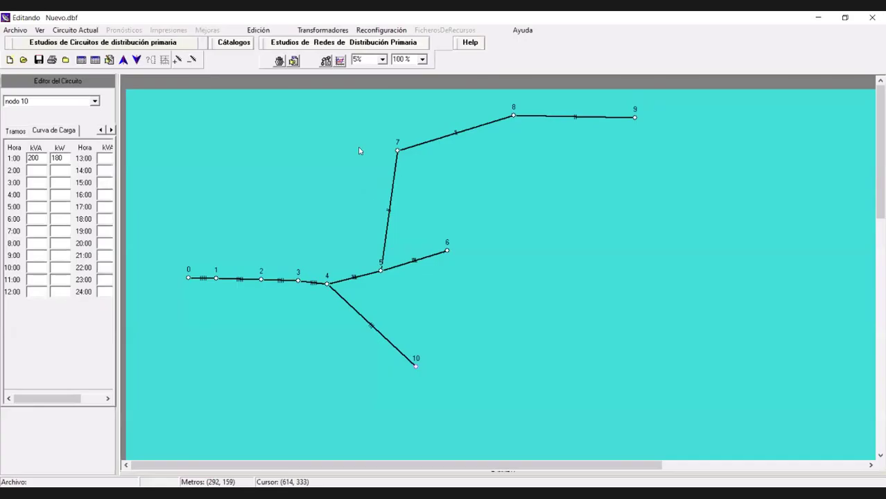
- Review the economic data used to evaluate improvements, including the oil cost, and close the dialog unchanged
{"action": "left_click", "coordinate": [253, 30]}
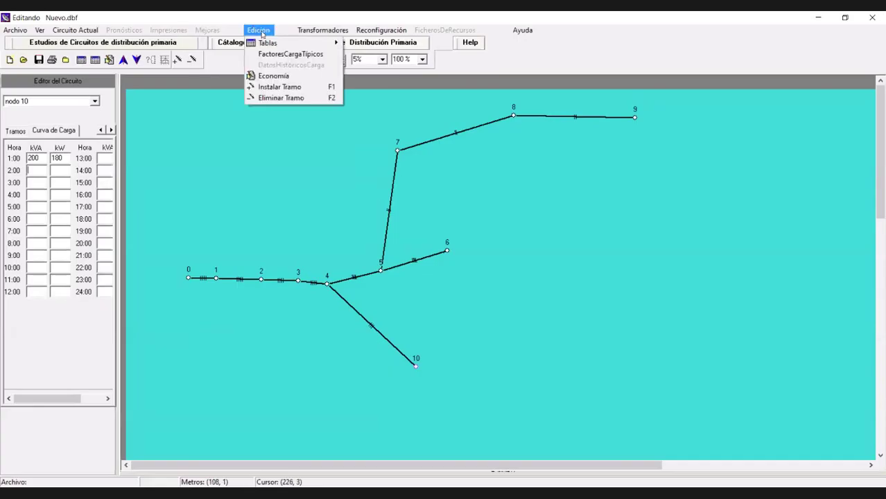
{"action": "left_click", "coordinate": [271, 77]}
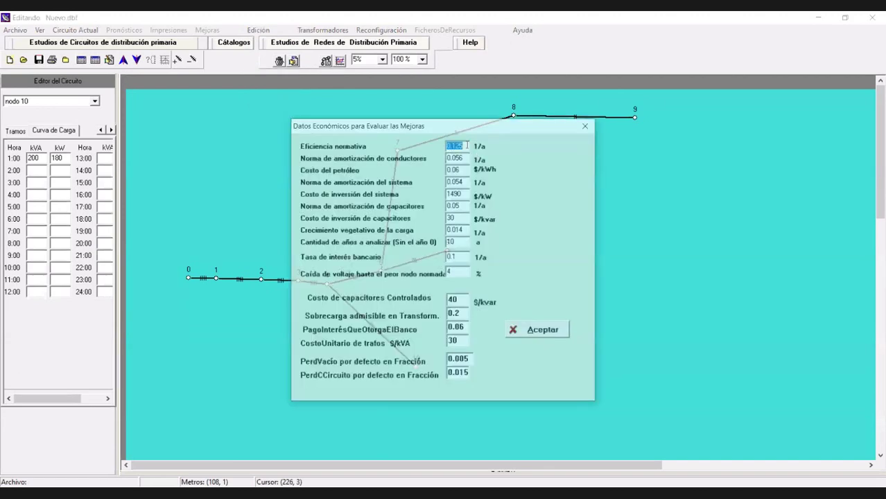
{"action": "left_click", "coordinate": [468, 146]}
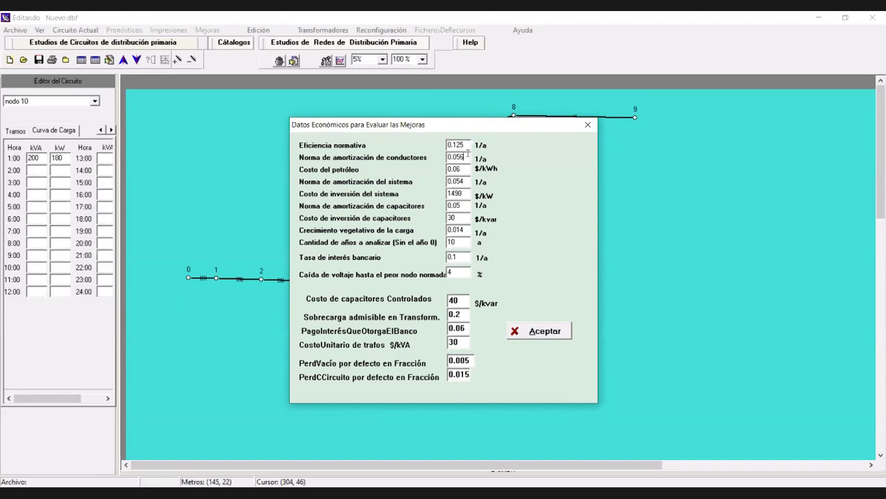
{"action": "left_click", "coordinate": [468, 153]}
{"action": "left_click_drag", "start_coordinate": [463, 170], "coordinate": [447, 169]}
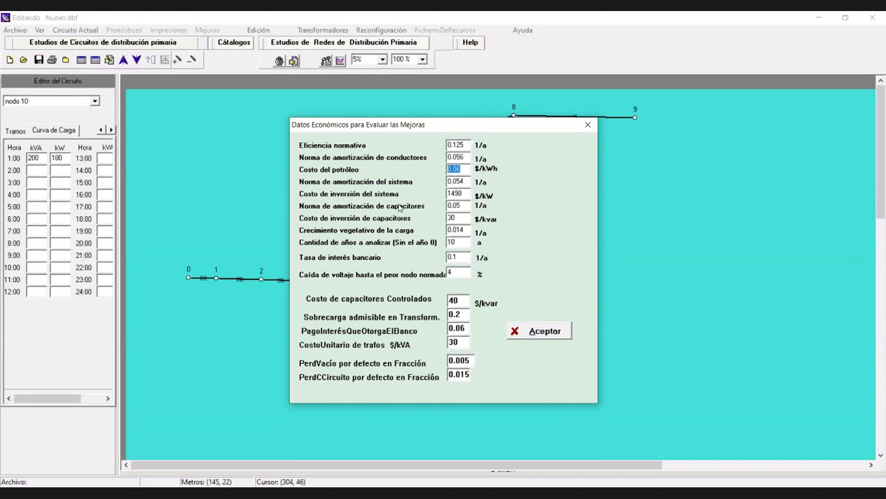
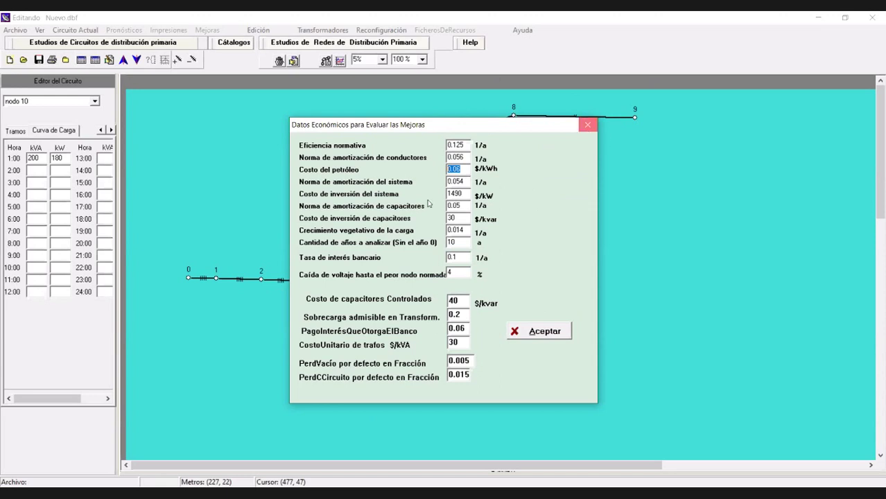
{"action": "left_click", "coordinate": [588, 127]}
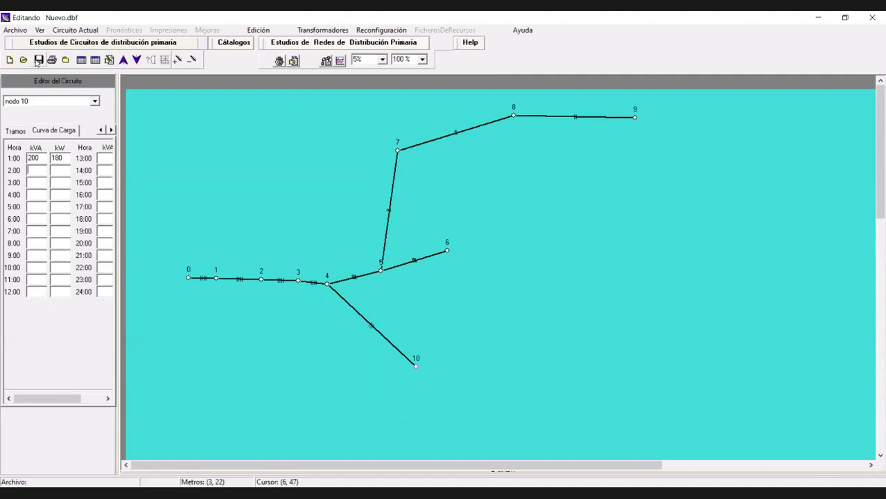
- Close the new circuit without saving it and exit the program
{"action": "left_click", "coordinate": [15, 31]}
{"action": "left_click", "coordinate": [20, 76]}
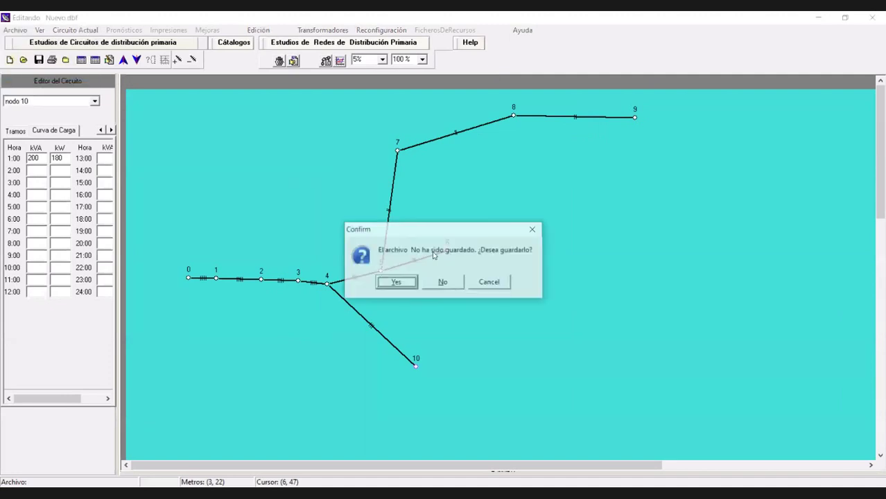
{"action": "left_click", "coordinate": [444, 283]}
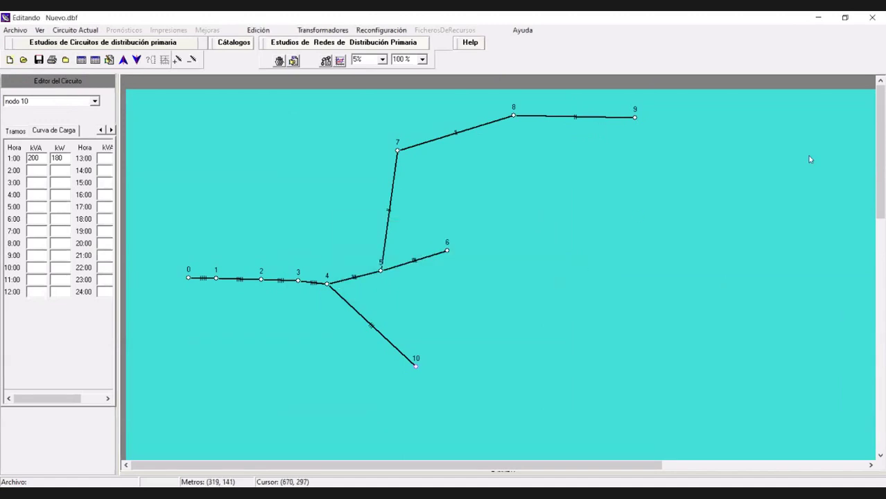
{"action": "left_click", "coordinate": [11, 32]}
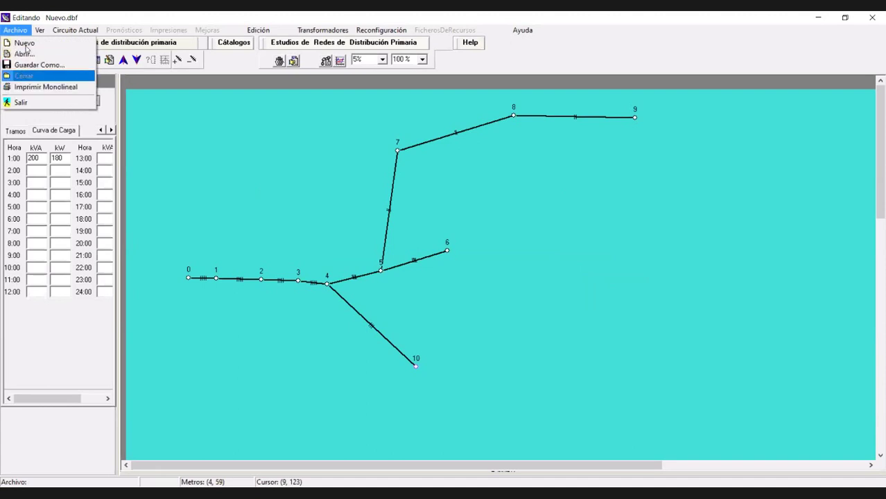
{"action": "left_click", "coordinate": [563, 253]}
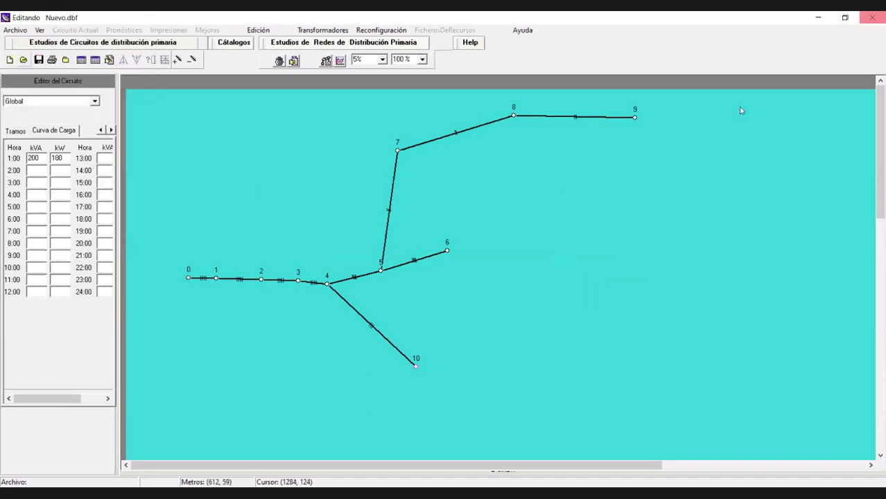
{"action": "key", "text": "alt+s"}
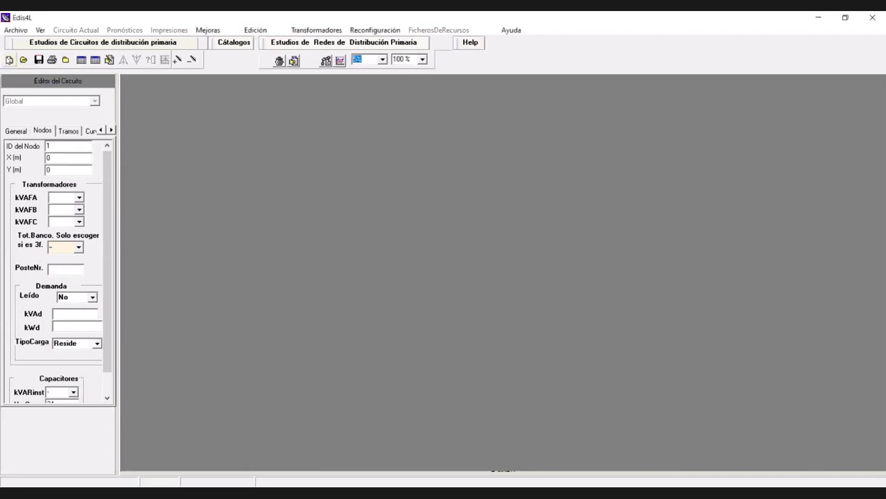
- Start a new circuit, load the existing primary circuit file from the desktop and display it at 80% scale
{"action": "left_click", "coordinate": [9, 60]}
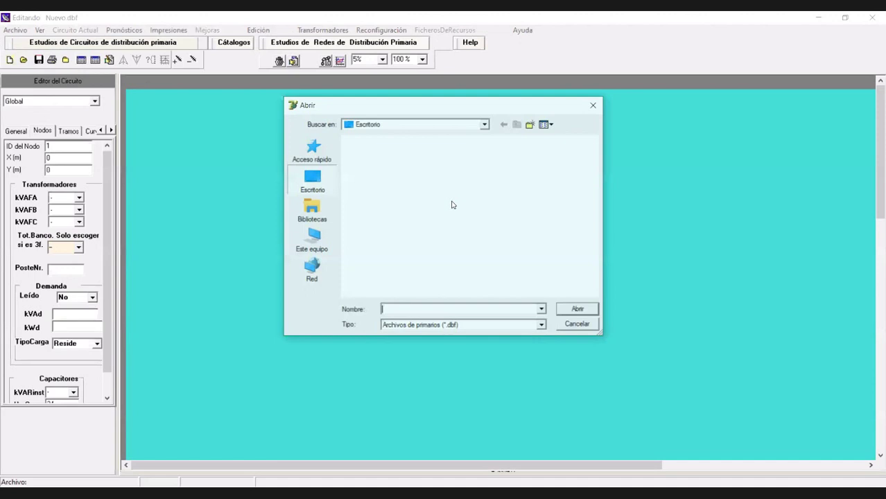
{"action": "double_click", "coordinate": [376, 281]}
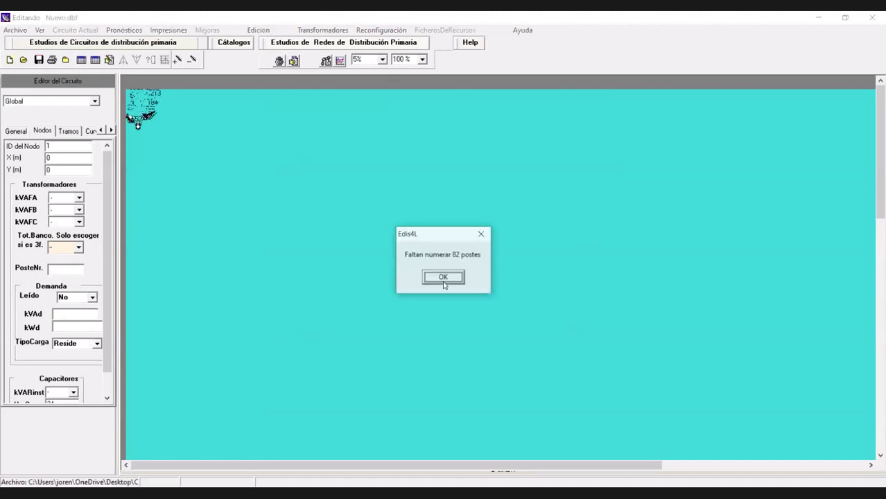
{"action": "left_click", "coordinate": [443, 279]}
{"action": "left_click", "coordinate": [381, 59]}
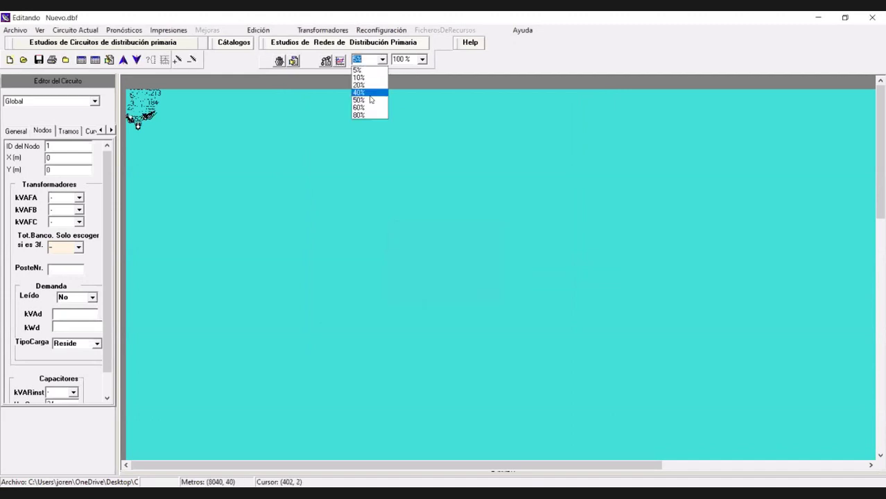
{"action": "left_click", "coordinate": [371, 99]}
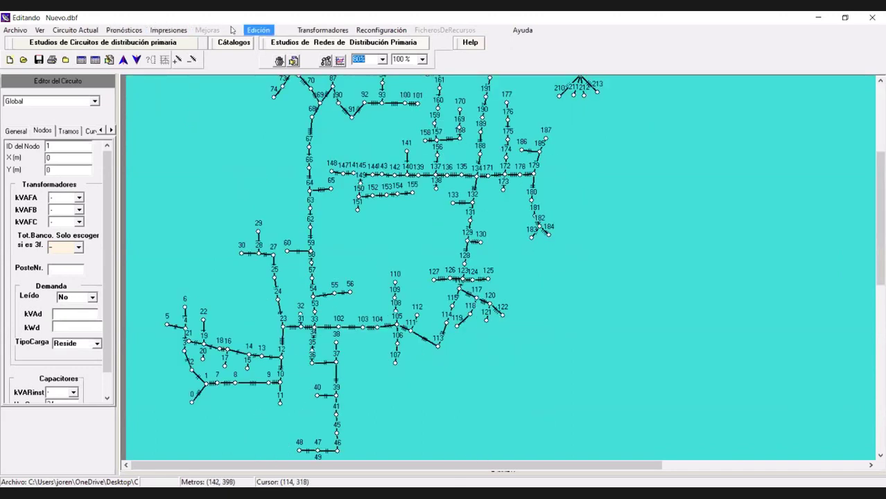
- Exit Edis4L and switch to Edis3.1
{"action": "mouse_move", "coordinate": [125, 30]}
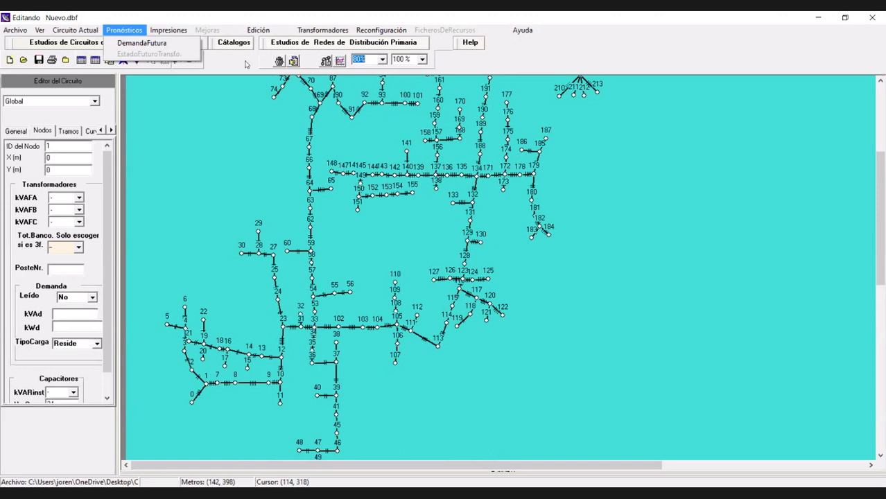
{"action": "left_click", "coordinate": [167, 16]}
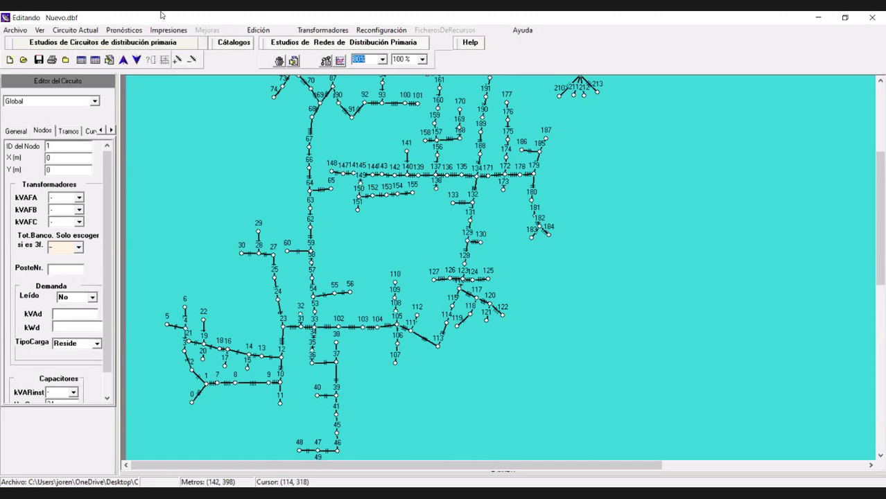
{"action": "left_click", "coordinate": [17, 30]}
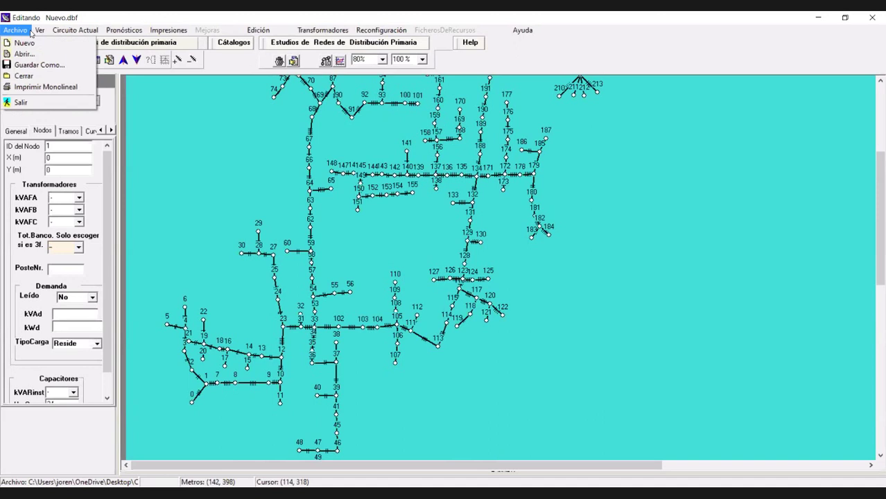
{"action": "mouse_move", "coordinate": [39, 30]}
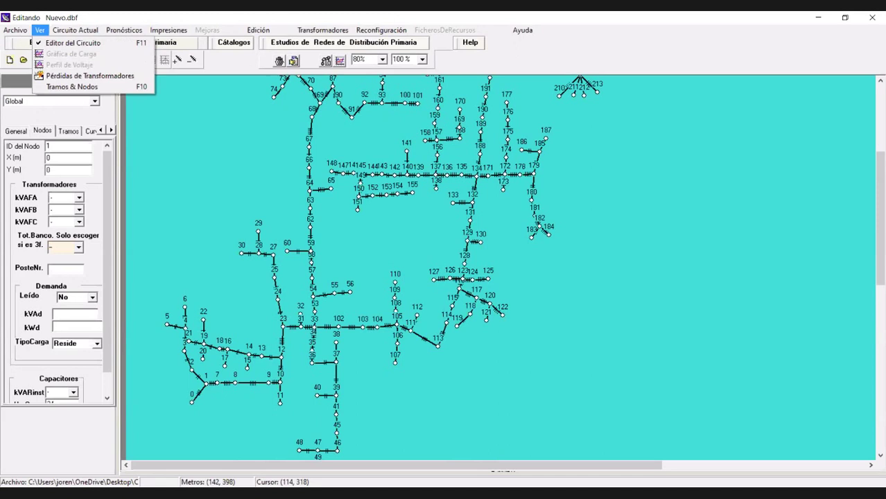
{"action": "left_click", "coordinate": [873, 18]}
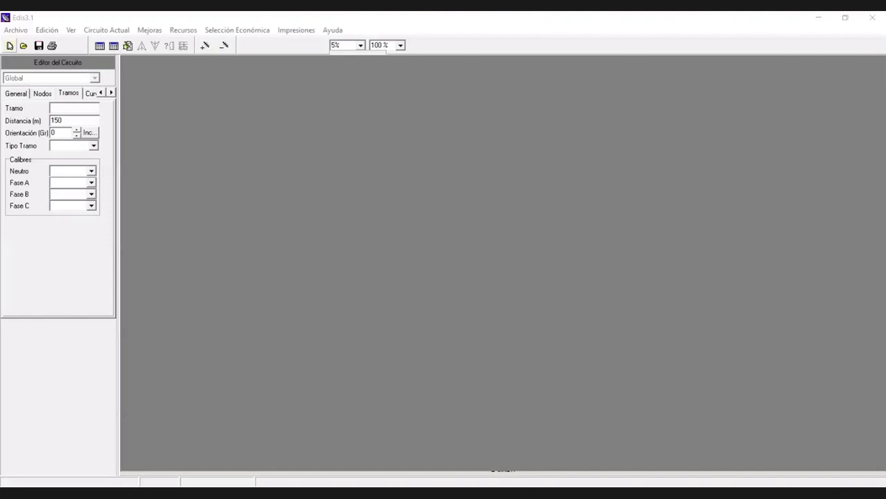
- Start a new circuit, load the existing primary circuit file from the desktop and show it at 80% scale in Edis3.1
{"action": "left_click", "coordinate": [10, 46]}
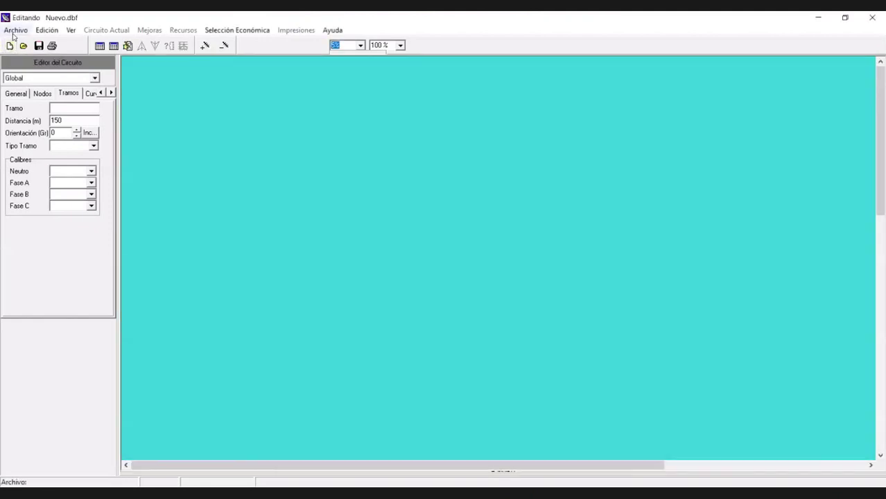
{"action": "left_click", "coordinate": [15, 30]}
{"action": "mouse_move", "coordinate": [82, 54]}
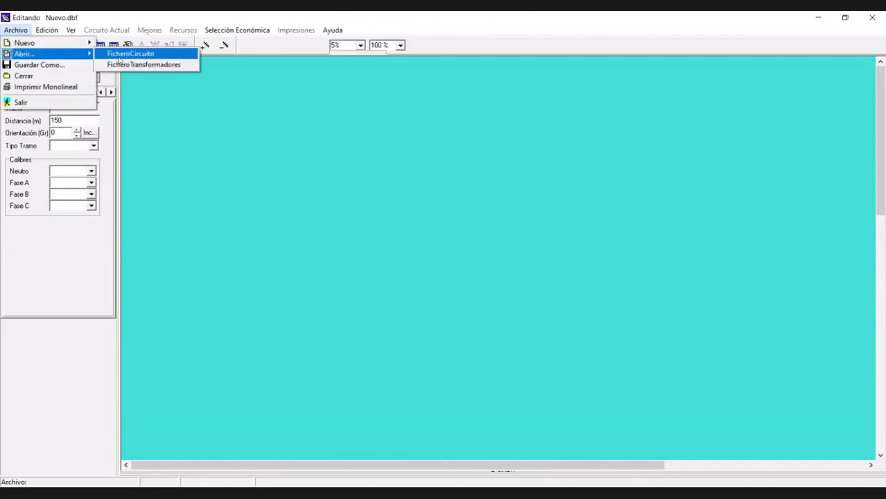
{"action": "left_click", "coordinate": [119, 55]}
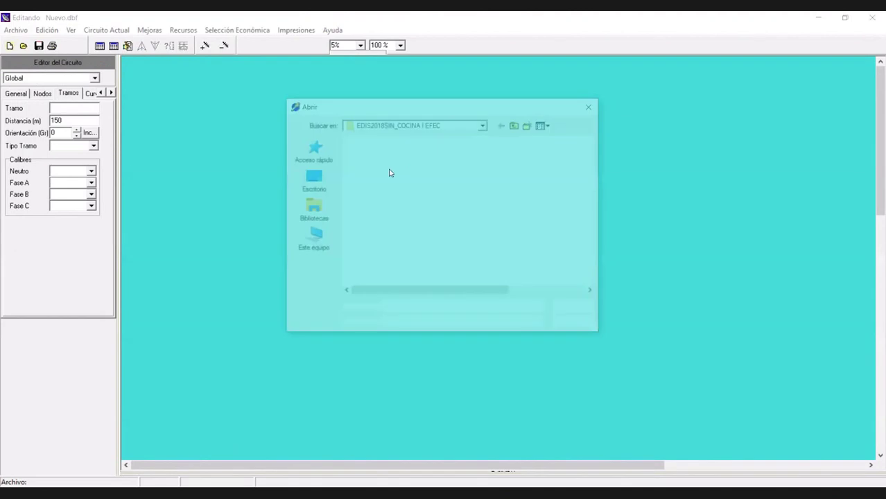
{"action": "left_click", "coordinate": [314, 178]}
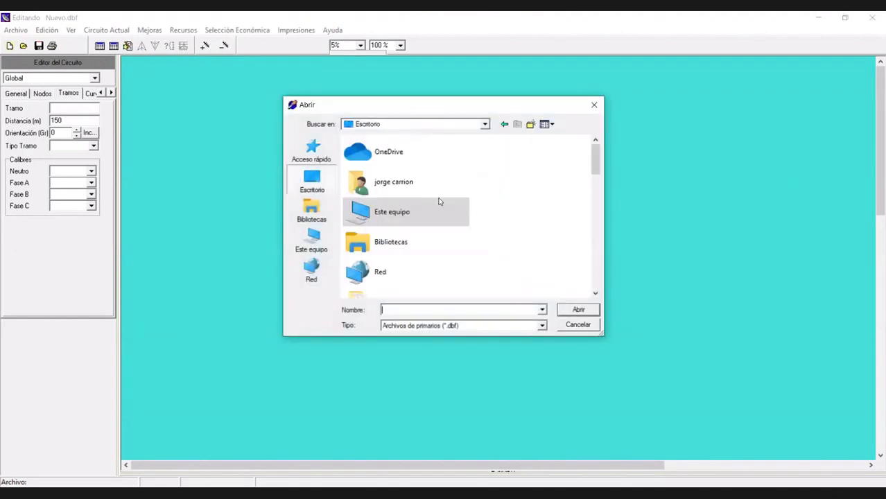
{"action": "scroll", "coordinate": [439, 208], "scroll_direction": "down", "scroll_amount": 5}
{"action": "double_click", "coordinate": [418, 267]}
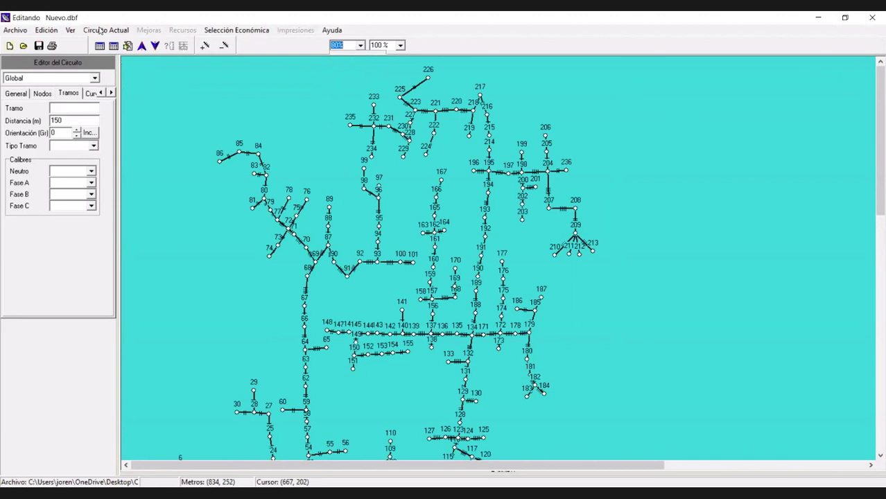
{"action": "scroll", "coordinate": [88, 35], "scroll_direction": "down", "scroll_amount": 3}
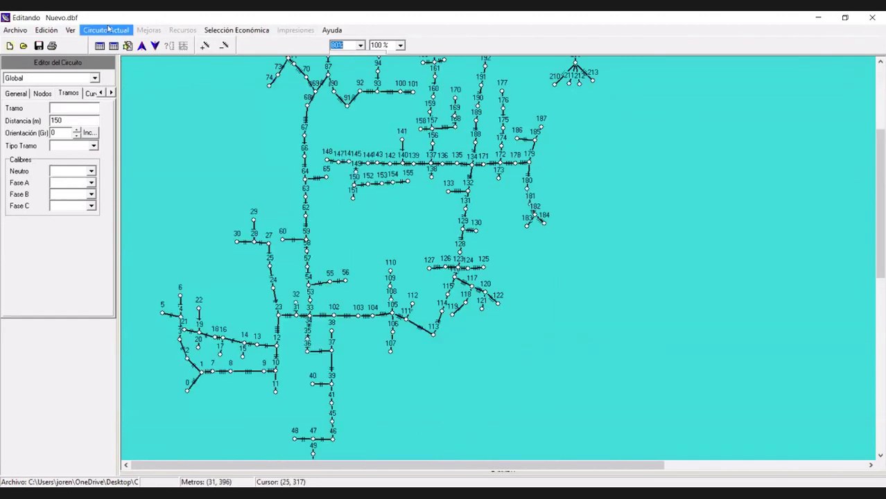
- Review the circuit's Tramos & Nodos table, including the kVA demand and conductor gauges down to the final nodes, and close it
{"action": "left_click", "coordinate": [70, 31]}
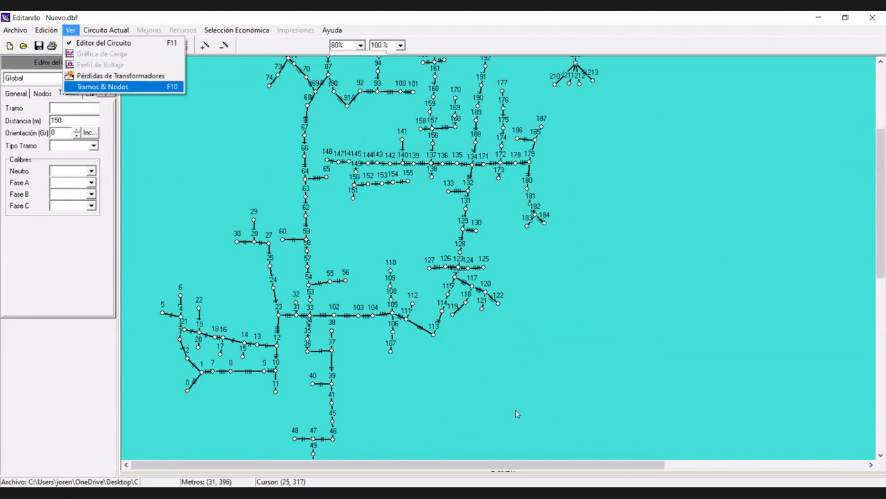
{"action": "key", "text": "Return"}
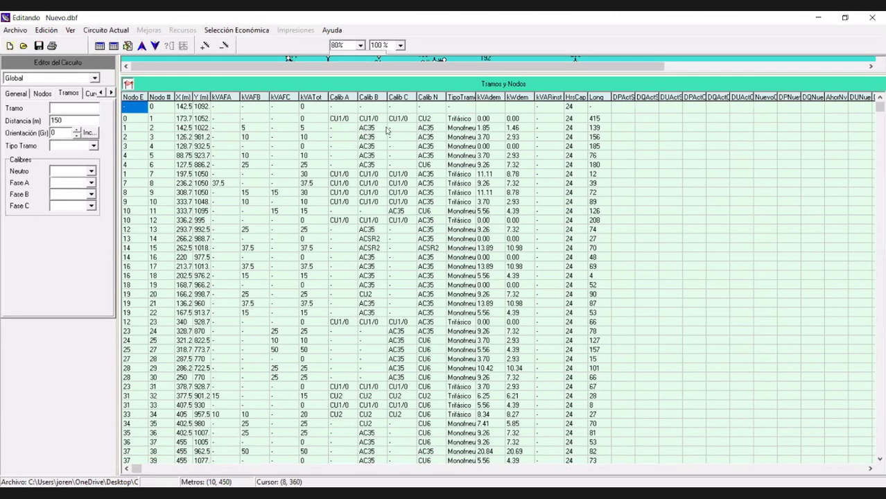
{"action": "left_click", "coordinate": [491, 129]}
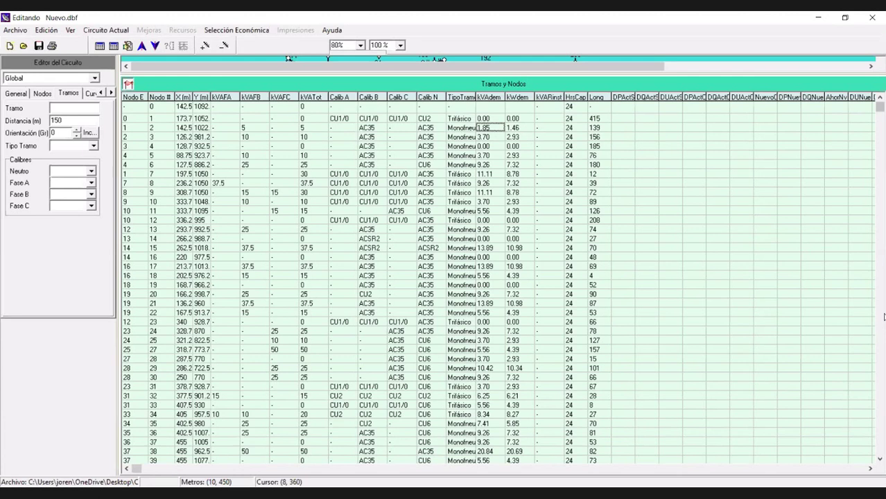
{"action": "scroll", "coordinate": [880, 317], "scroll_direction": "down", "scroll_amount": 12}
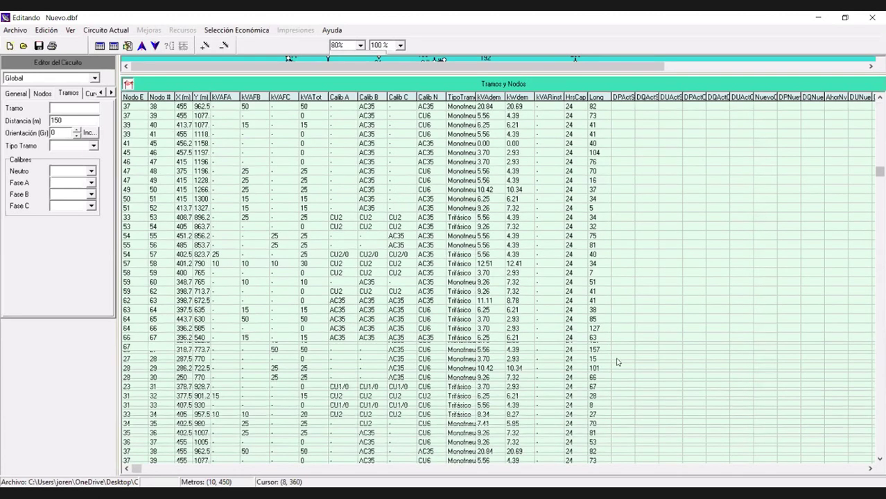
{"action": "scroll", "coordinate": [617, 362], "scroll_direction": "down", "scroll_amount": 20}
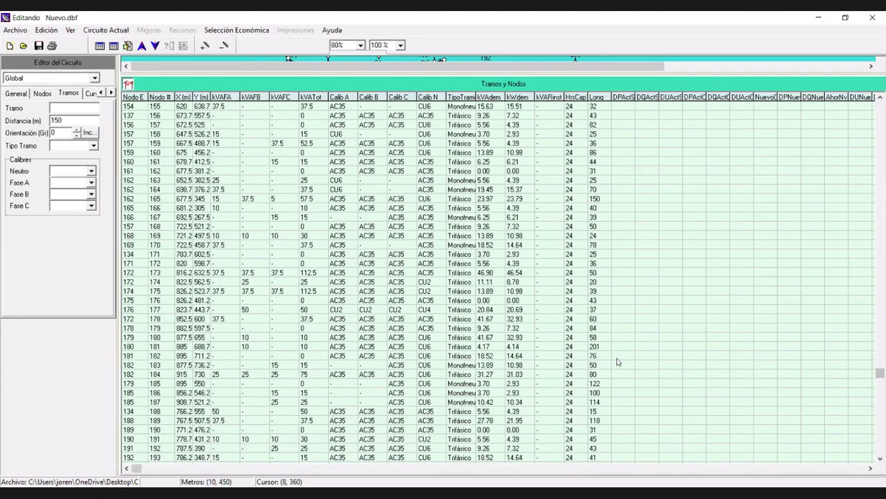
{"action": "scroll", "coordinate": [617, 362], "scroll_direction": "down", "scroll_amount": 13}
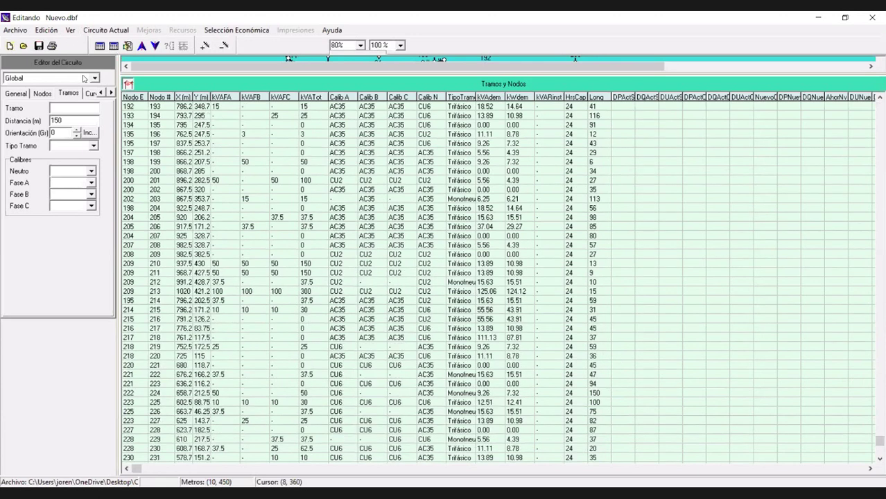
{"action": "double_click", "coordinate": [467, 164]}
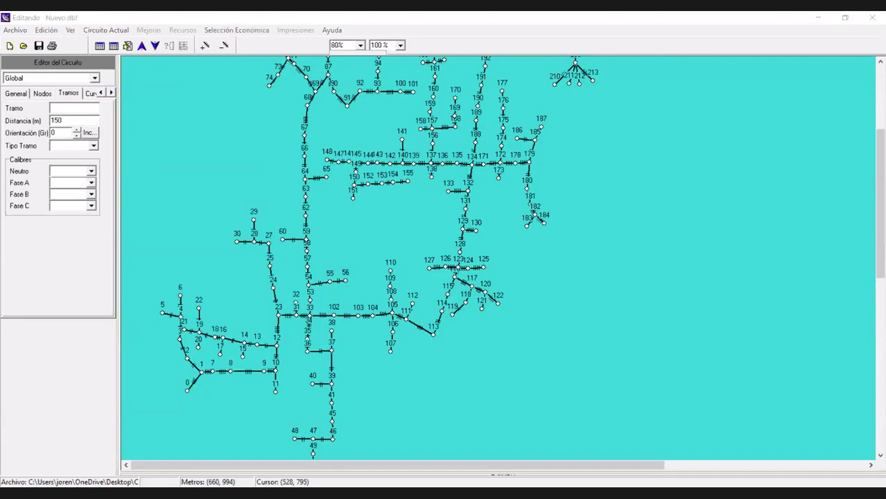
- Run the power flow for the minimum demand condition and accept its summary
{"action": "left_click", "coordinate": [614, 197]}
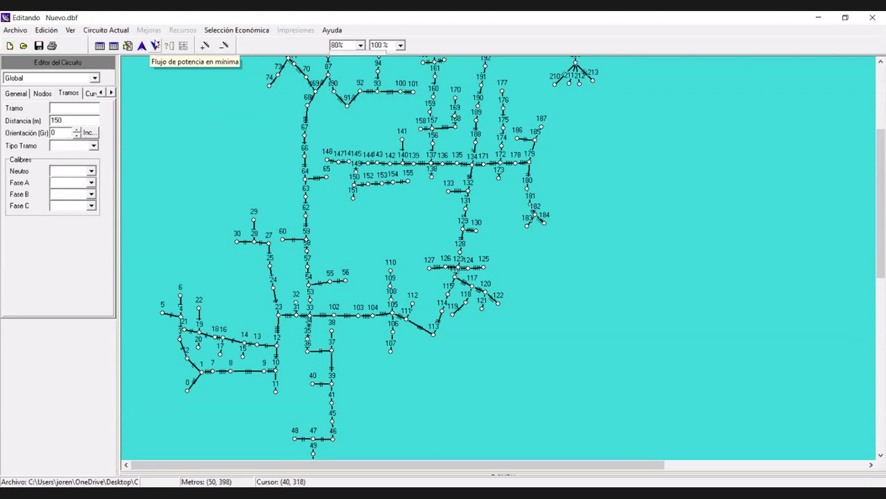
{"action": "left_click", "coordinate": [155, 46]}
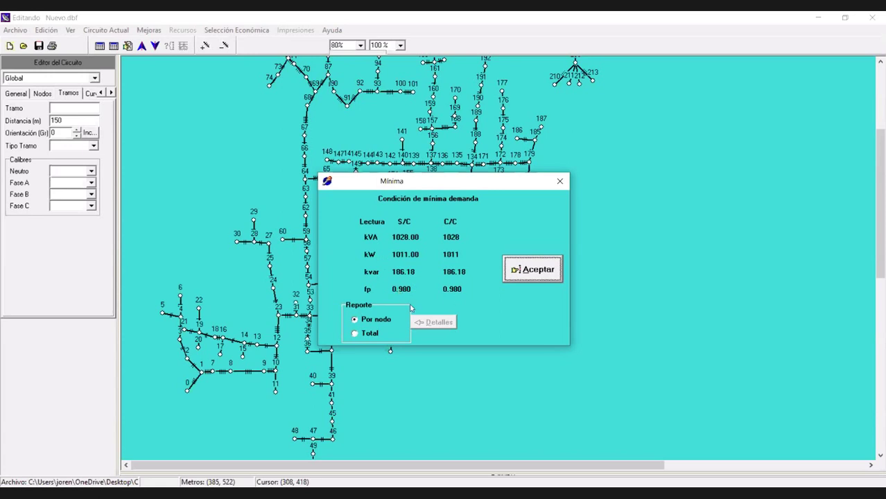
{"action": "left_click", "coordinate": [538, 274]}
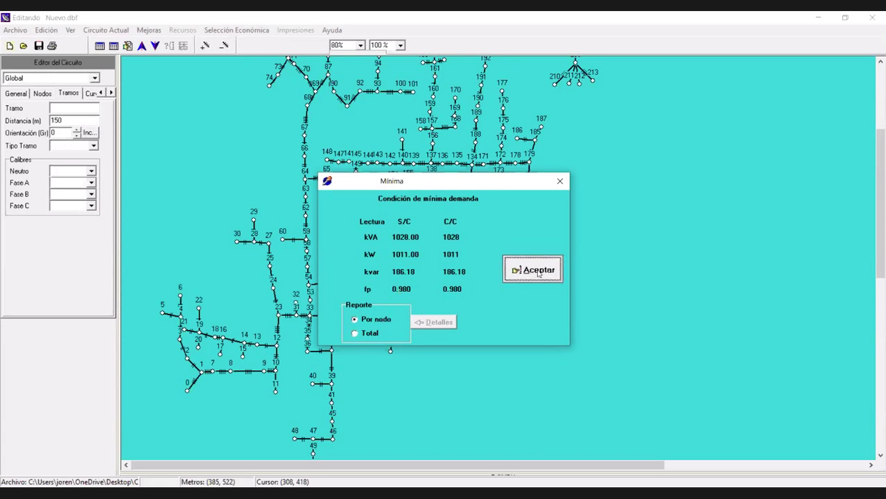
- Run the power flow for maximum demand, review the per-node losses and voltage drop report, and close the results
{"action": "left_click", "coordinate": [140, 47]}
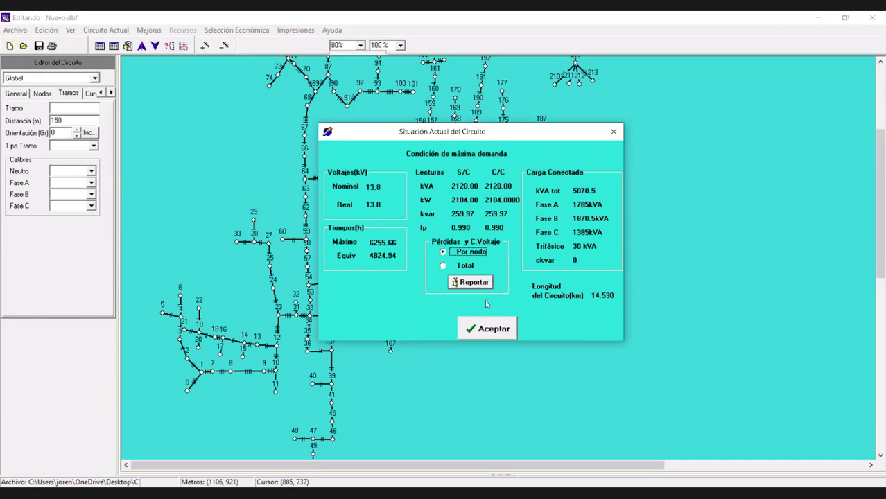
{"action": "left_click_drag", "start_coordinate": [489, 330], "coordinate": [711, 257]}
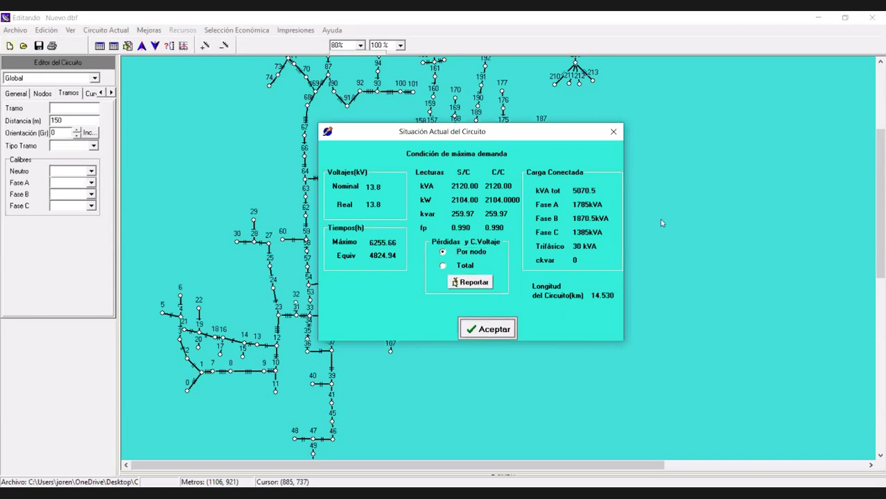
{"action": "key", "text": "Return"}
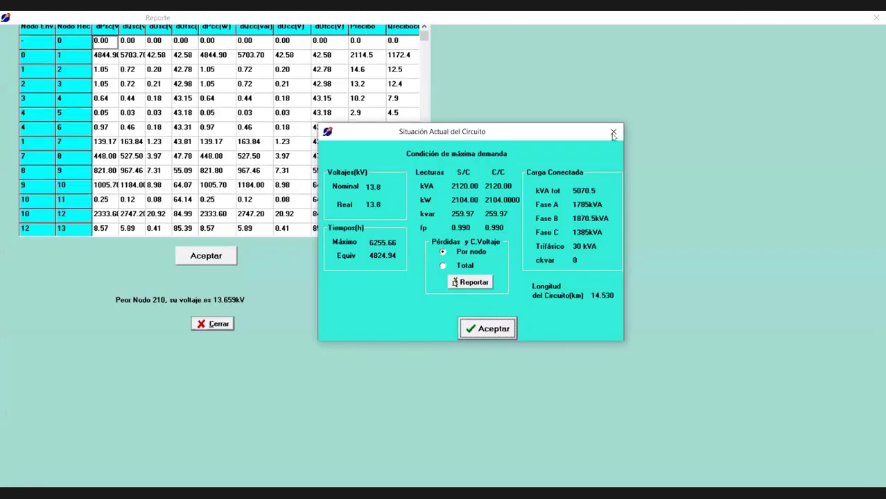
{"action": "left_click", "coordinate": [613, 133]}
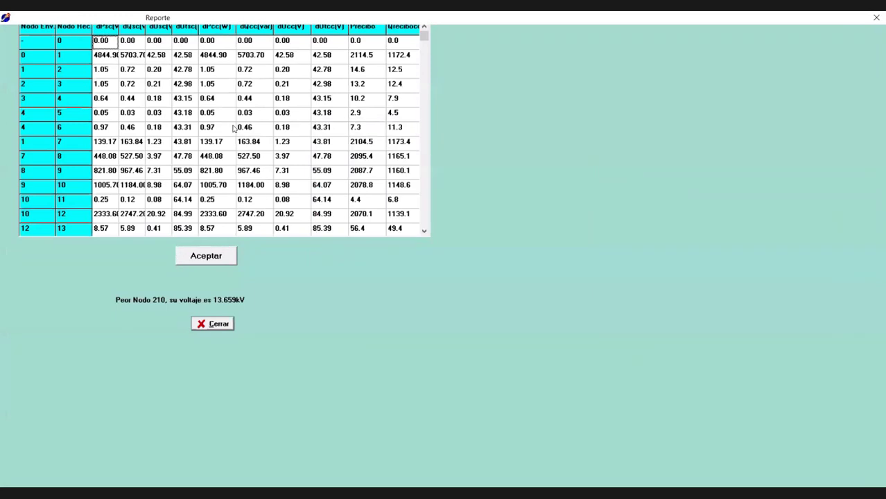
{"action": "left_click", "coordinate": [105, 58]}
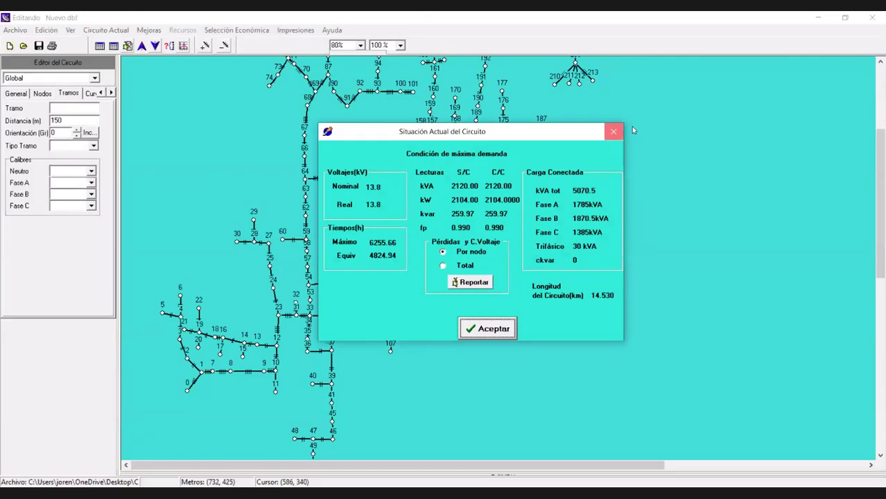
{"action": "left_click", "coordinate": [631, 127]}
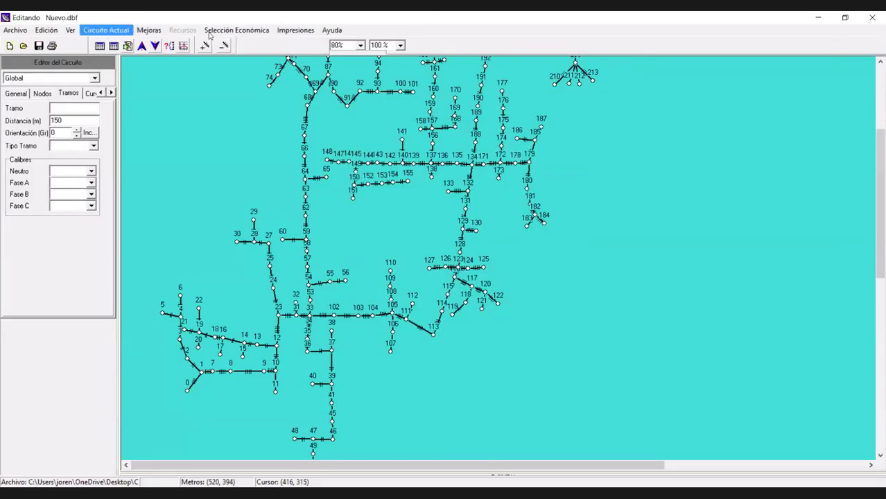
- Examine the kW demand and active power loss of section 1–2 in the Tramos & Nodos table
{"action": "left_click", "coordinate": [72, 30]}
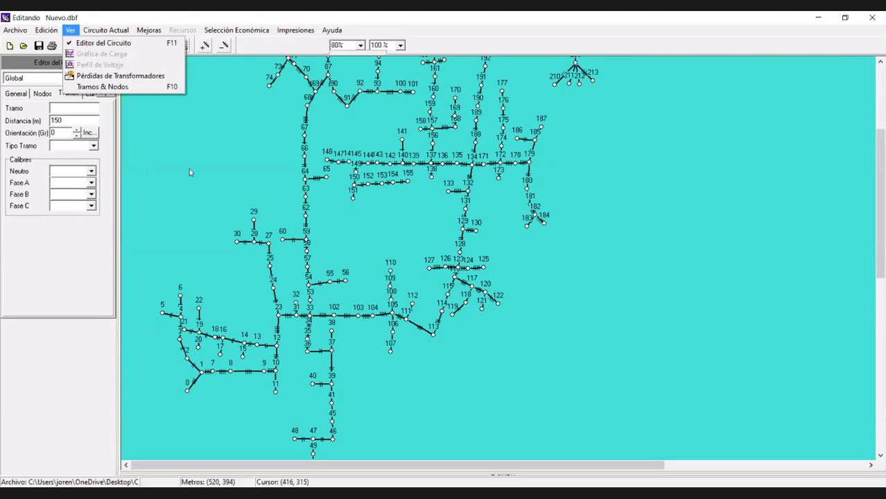
{"action": "key", "text": "F10"}
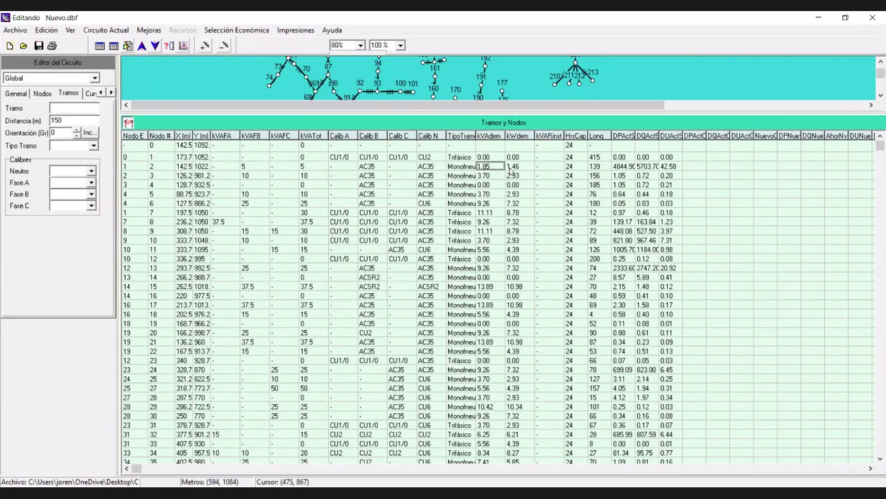
{"action": "left_click", "coordinate": [511, 169]}
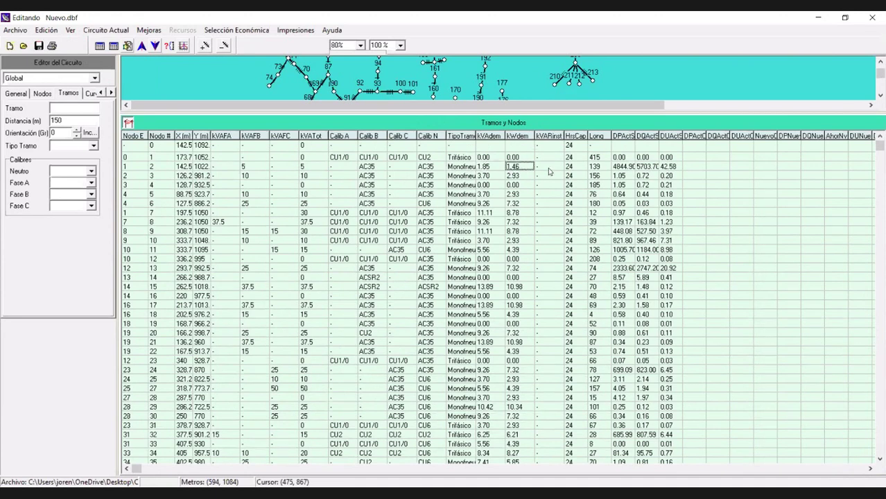
{"action": "left_click", "coordinate": [622, 167]}
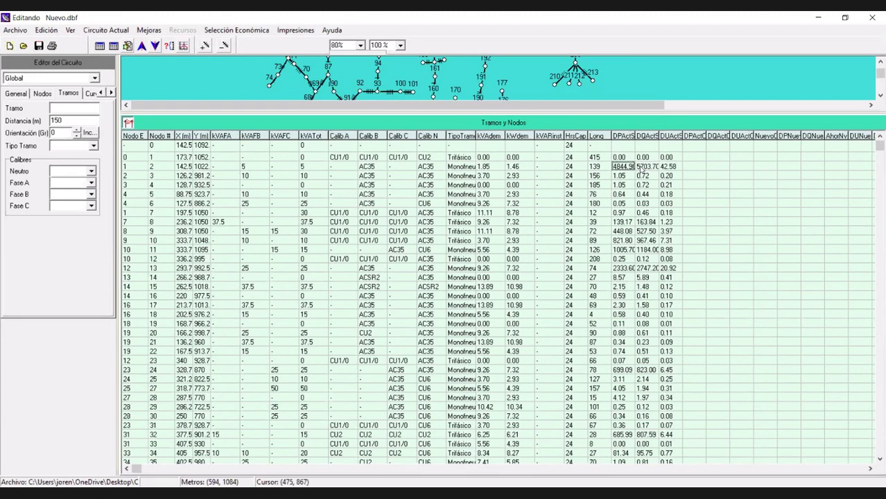
- Examine the reactive power loss and voltage drop of section 1–2 in the Tramos & Nodos table
{"action": "left_click", "coordinate": [648, 168]}
{"action": "left_click", "coordinate": [668, 171]}
{"action": "key", "text": "Left"}
{"action": "key", "text": "Left"}
{"action": "key", "text": "Right"}
{"action": "key", "text": "Right"}
{"action": "key", "text": "Left"}
{"action": "key", "text": "Left"}
{"action": "key", "text": "Right"}
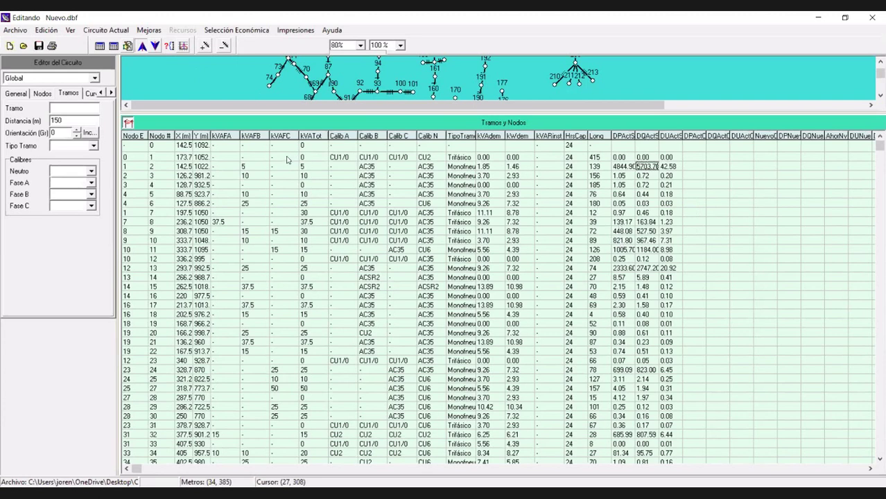
- Open the per-node losses and voltage drop report for maximum demand and examine section 0–1 through its received active and reactive power
{"action": "double_click", "coordinate": [390, 200]}
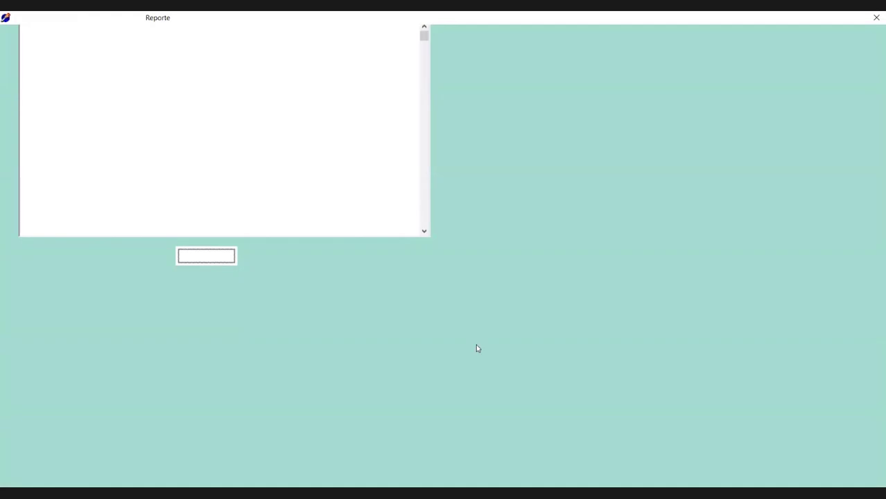
{"action": "key", "text": "Return"}
{"action": "left_click", "coordinate": [160, 57]}
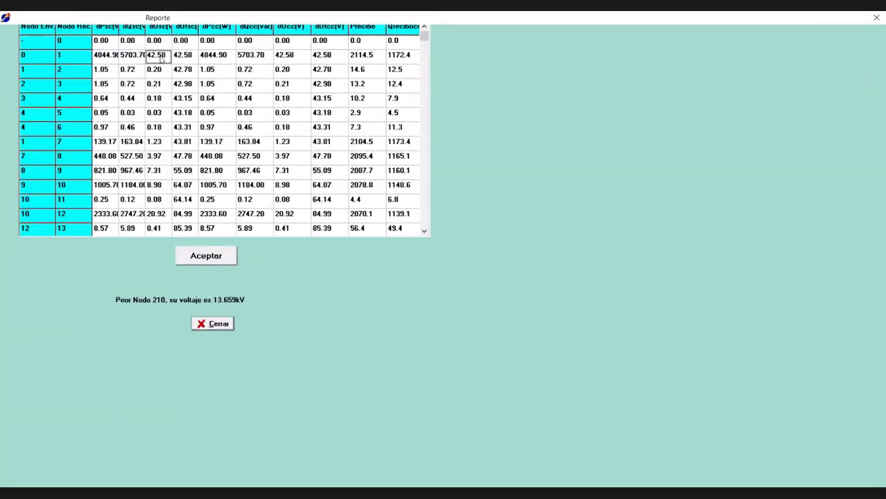
{"action": "key", "text": "Right"}
{"action": "key", "text": "Right"}
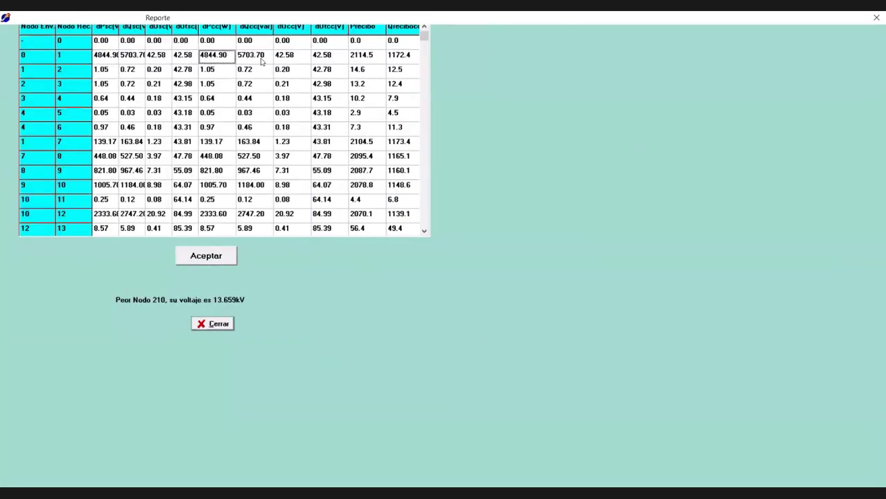
{"action": "key", "text": "Right"}
{"action": "key", "text": "Right"}
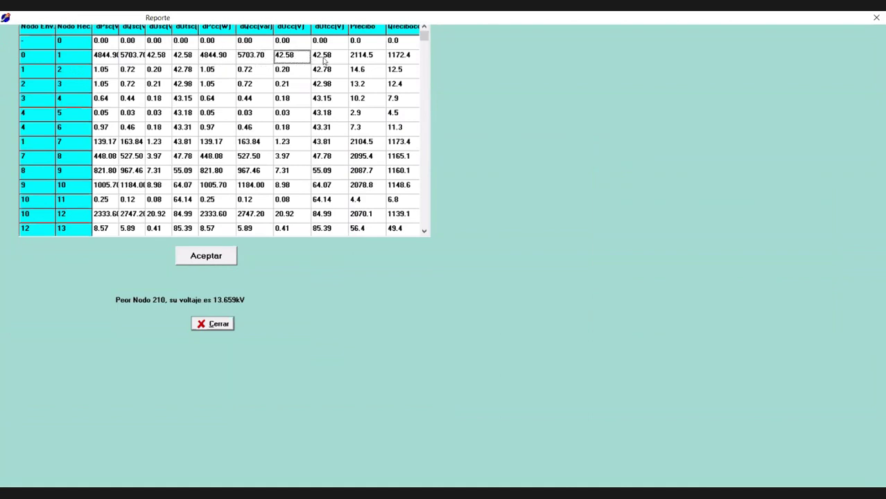
{"action": "key", "text": "Right"}
{"action": "key", "text": "Right"}
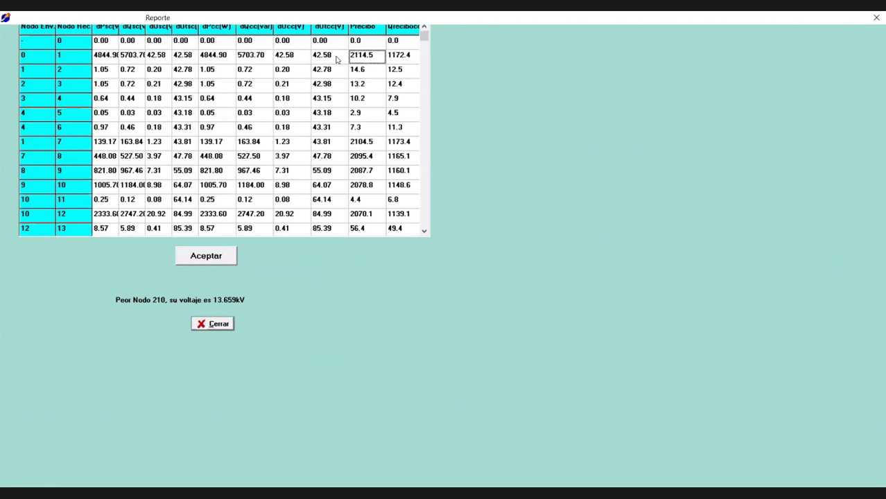
{"action": "key", "text": "Right"}
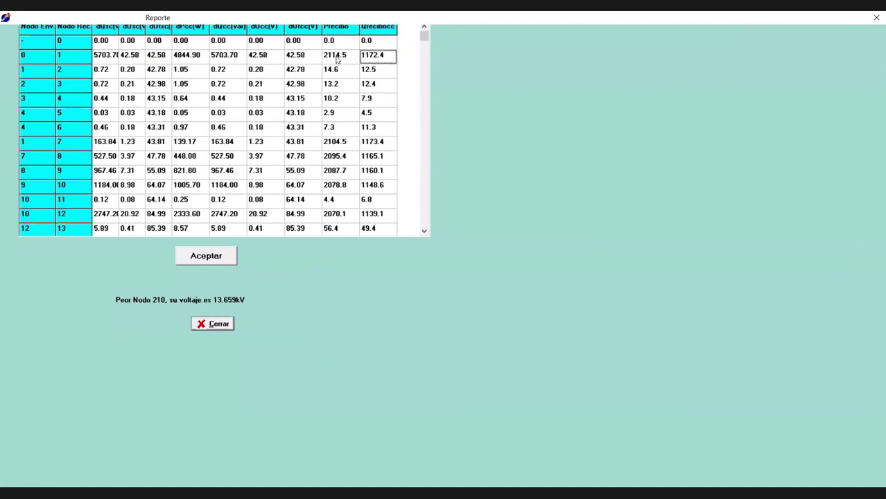
{"action": "key", "text": "Left"}
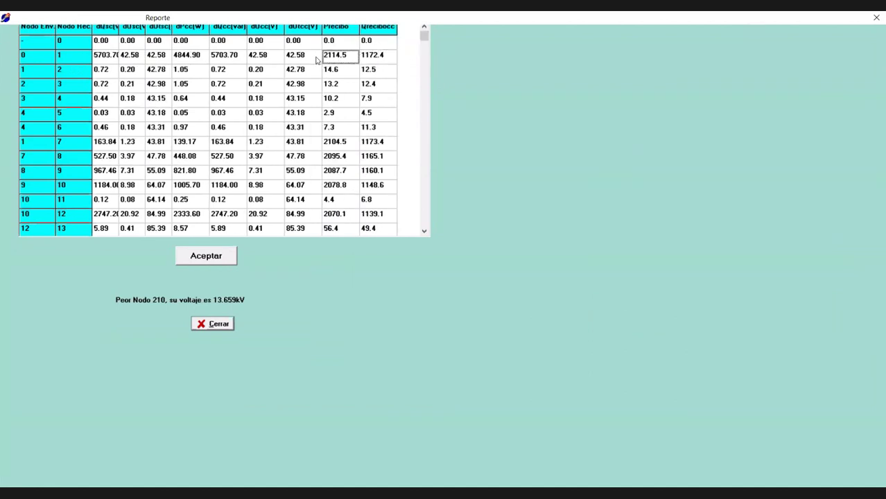
{"action": "key", "text": "Right"}
{"action": "key", "text": "Left"}
{"action": "key", "text": "Left"}
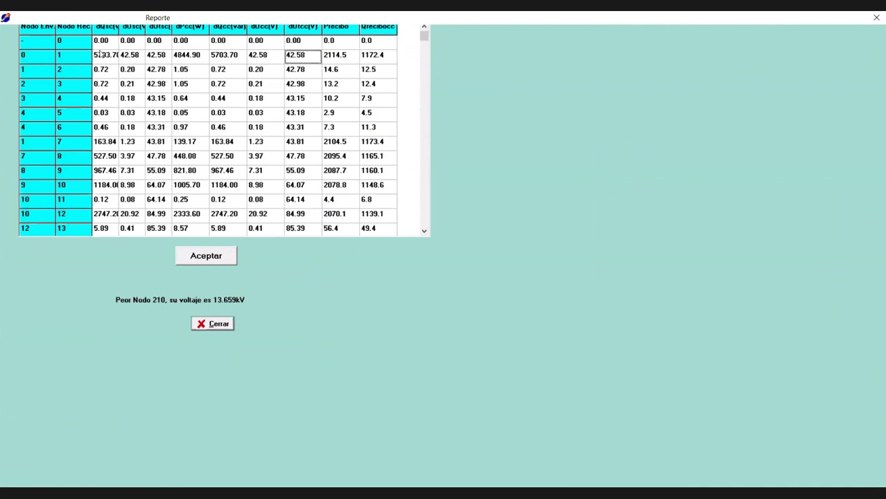
{"action": "left_click", "coordinate": [207, 261]}
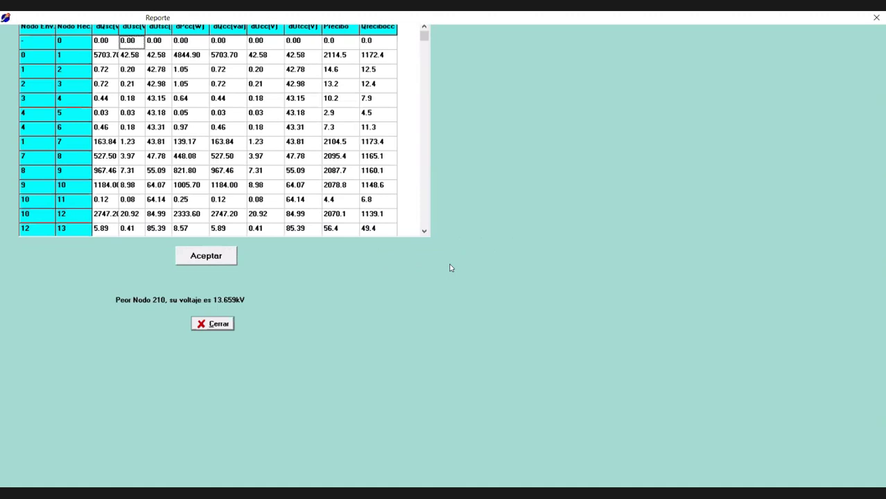
- Report the circuit's total power losses for maximum demand and close the reports
{"action": "key", "text": "Escape"}
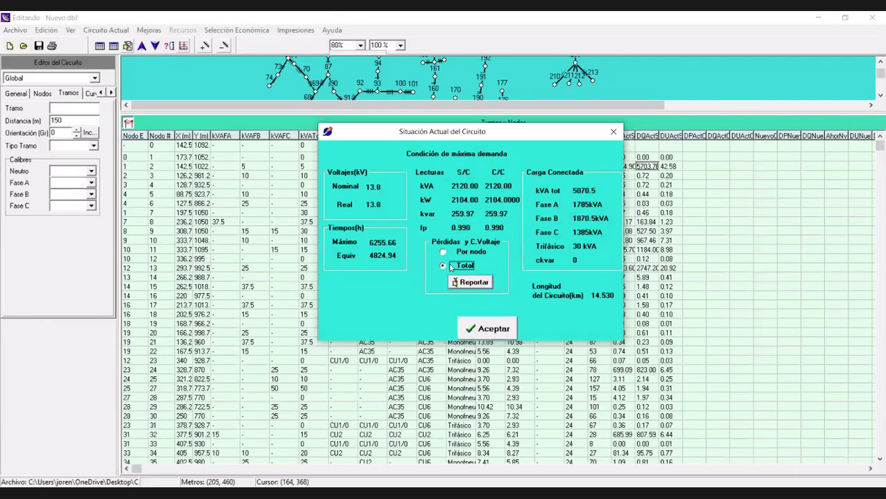
{"action": "left_click", "coordinate": [488, 284]}
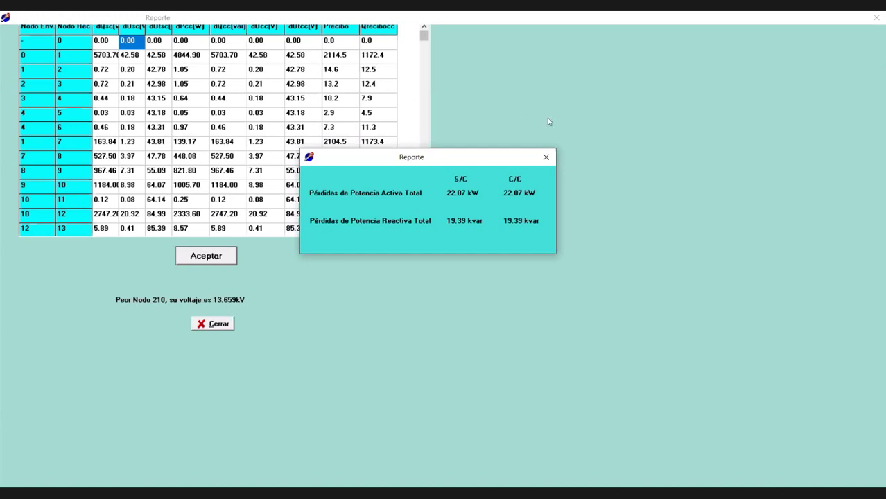
{"action": "left_click", "coordinate": [208, 261]}
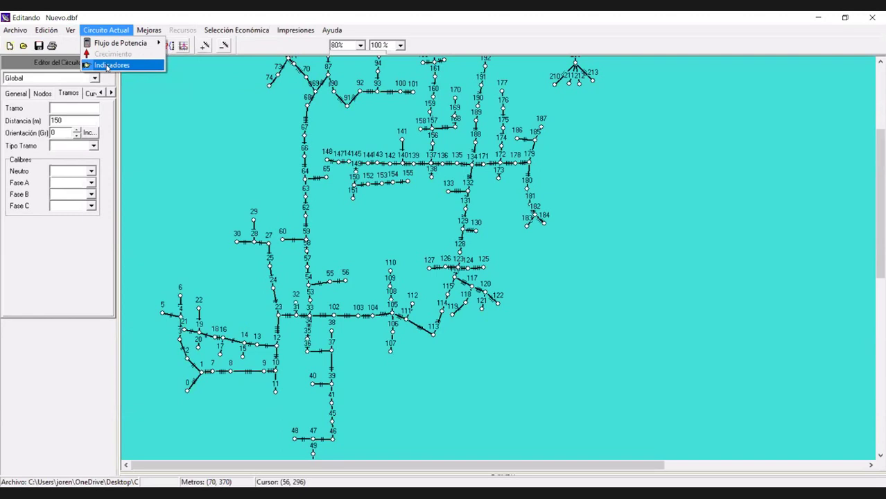
- Display the current circuit's indicators, review the load, power and capacity factors, and close them
{"action": "left_click", "coordinate": [106, 65]}
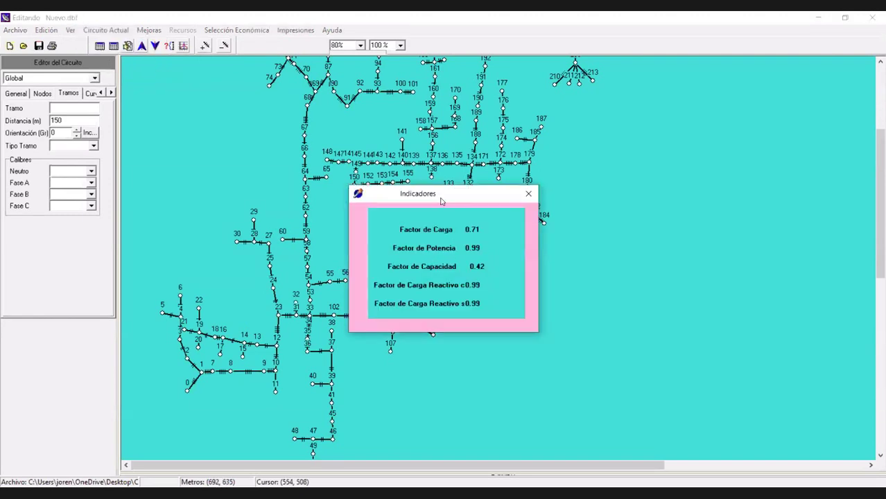
{"action": "left_click_drag", "start_coordinate": [441, 201], "coordinate": [343, 97]}
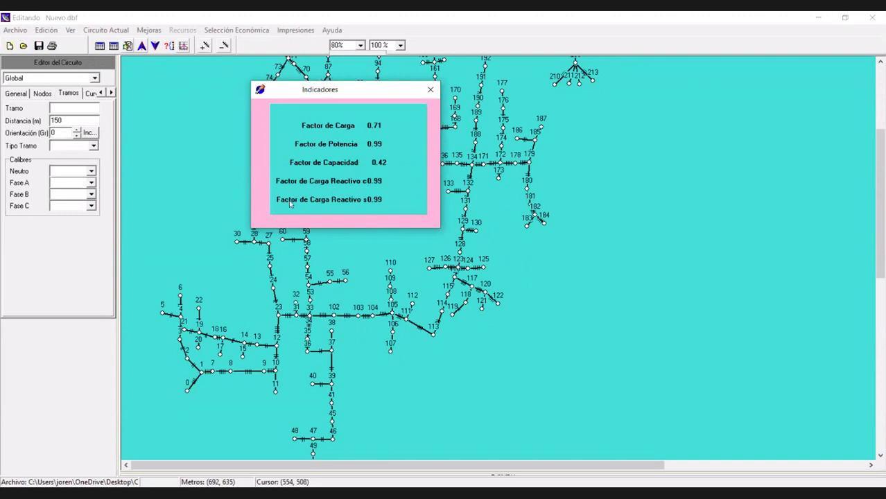
{"action": "left_click", "coordinate": [430, 92]}
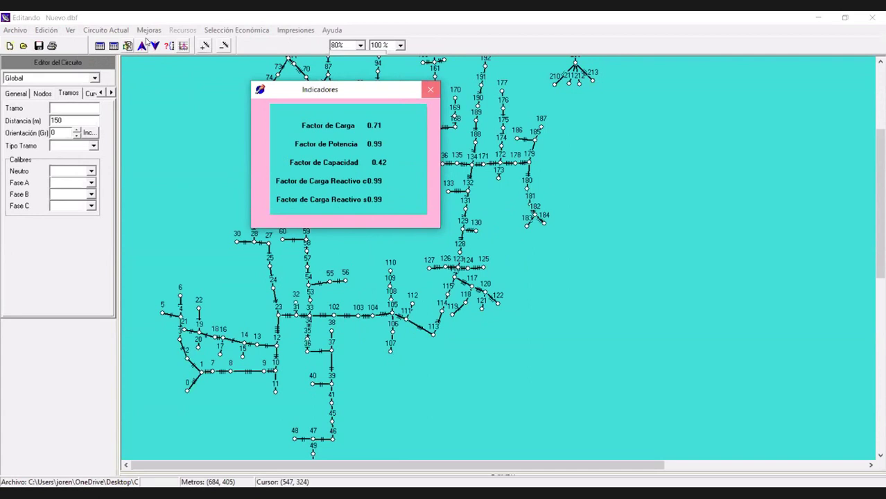
- Open the transformer losses report for the whole circuit and examine the total losses per capacity down to the overall total
{"action": "left_click", "coordinate": [103, 31]}
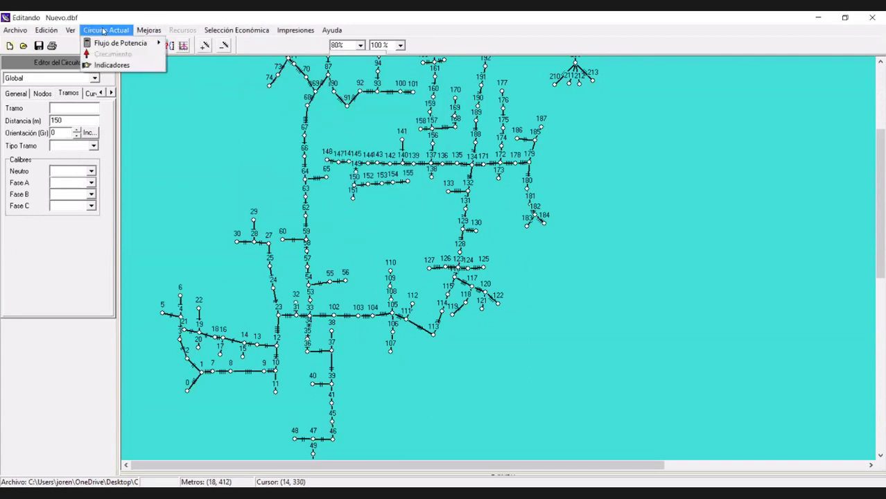
{"action": "mouse_move", "coordinate": [71, 31]}
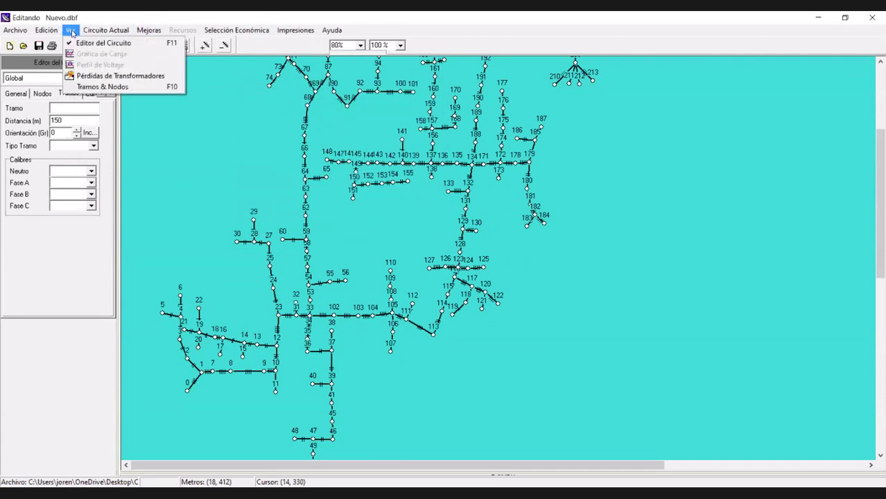
{"action": "left_click", "coordinate": [120, 75]}
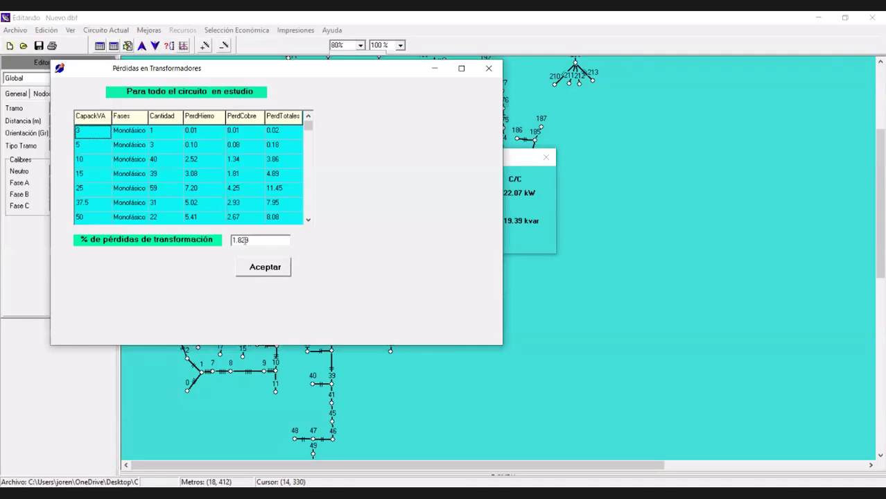
{"action": "double_click", "coordinate": [259, 241]}
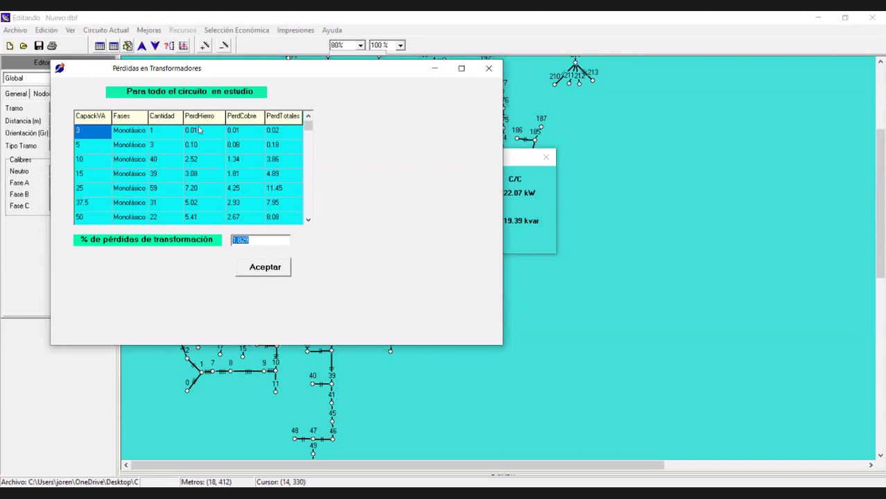
{"action": "left_click", "coordinate": [280, 134]}
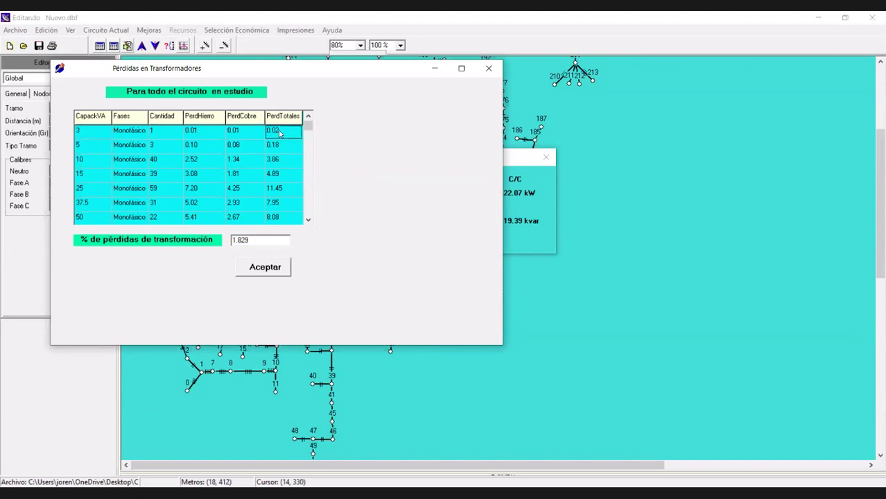
{"action": "key", "text": "Down"}
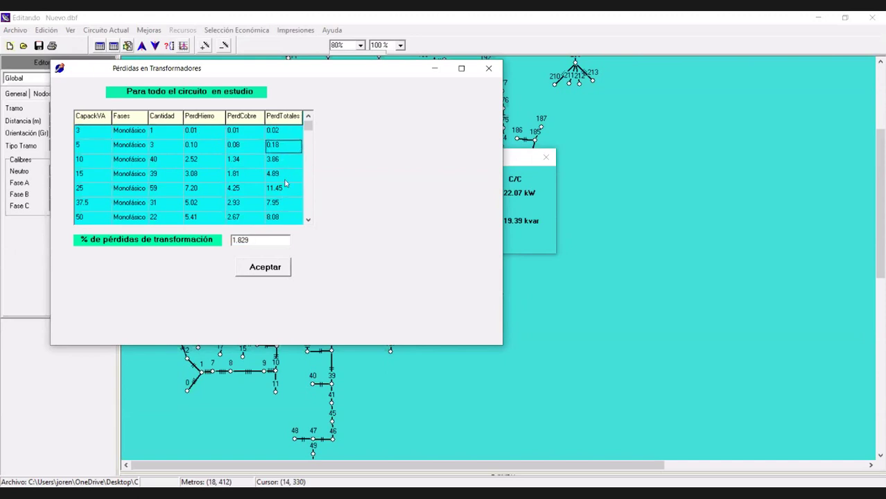
{"action": "key", "text": "Down"}
{"action": "key", "text": "Down"}
{"action": "key", "text": "Down"}
{"action": "key", "text": "Down"}
{"action": "key", "text": "Down"}
{"action": "key", "text": "Down"}
{"action": "key", "text": "Down"}
{"action": "key", "text": "Down"}
{"action": "key", "text": "Down"}
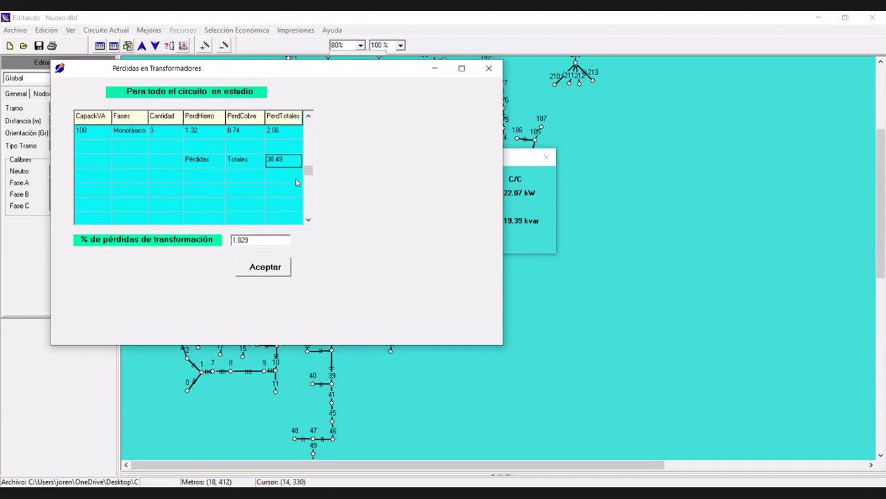
{"action": "key", "text": "Up"}
{"action": "key", "text": "Up"}
{"action": "key", "text": "Up"}
{"action": "key", "text": "Up"}
{"action": "key", "text": "Up"}
{"action": "key", "text": "Up"}
{"action": "key", "text": "Up"}
{"action": "key", "text": "Up"}
{"action": "key", "text": "Up"}
{"action": "key", "text": "Up"}
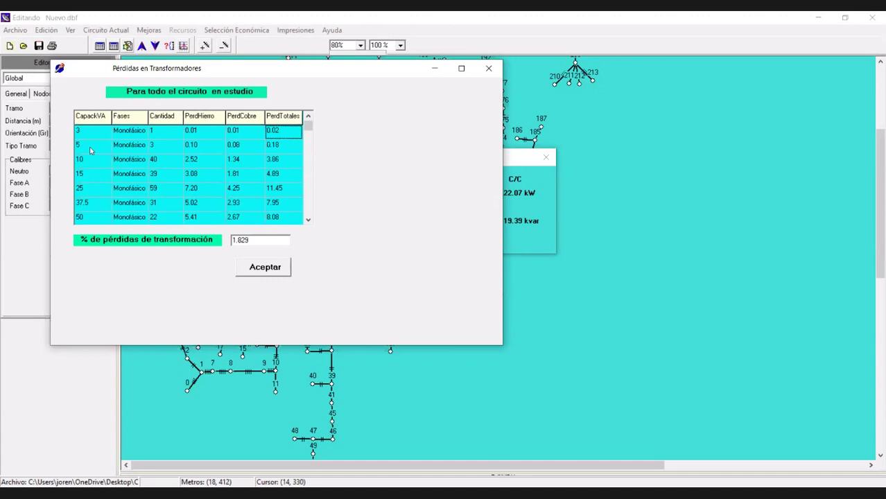
- Review the transformer capacities and the transformation loss percentage, and close the transformer losses report
{"action": "left_click", "coordinate": [108, 171]}
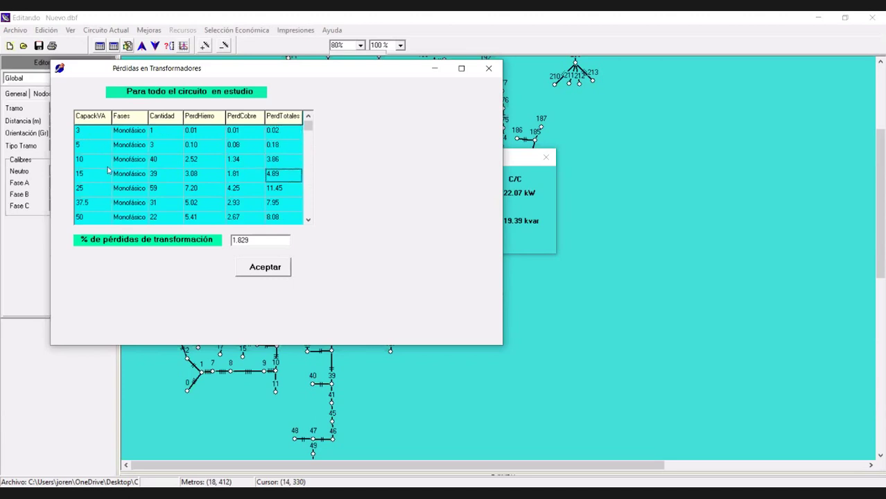
{"action": "key", "text": "Down"}
{"action": "key", "text": "Down"}
{"action": "key", "text": "Down"}
{"action": "key", "text": "Down"}
{"action": "key", "text": "Down"}
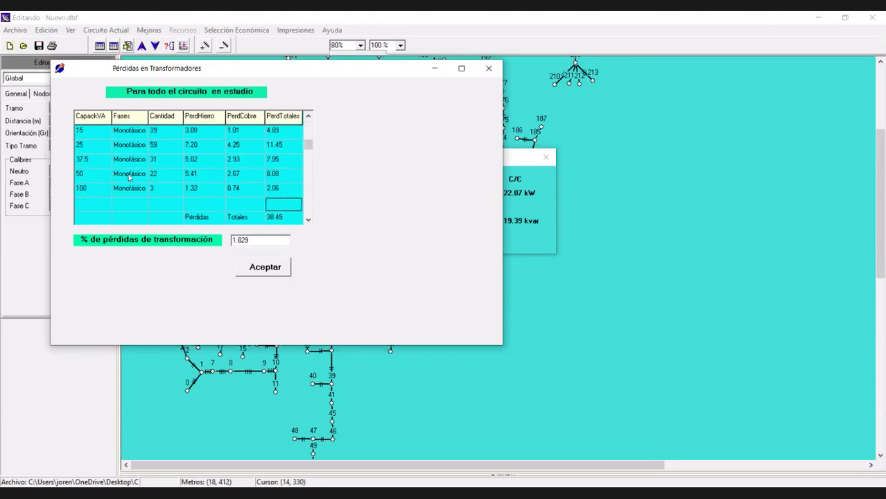
{"action": "key", "text": "Up"}
{"action": "key", "text": "Up"}
{"action": "key", "text": "Up"}
{"action": "key", "text": "Up"}
{"action": "key", "text": "Up"}
{"action": "key", "text": "Up"}
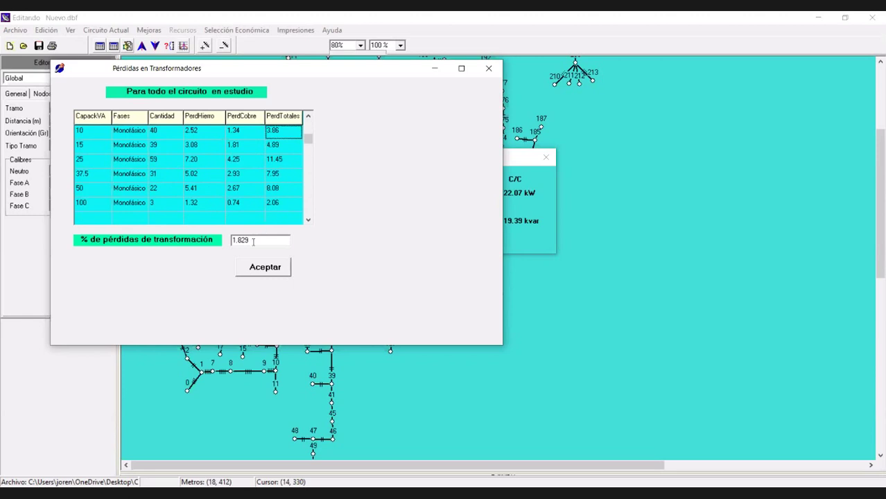
{"action": "left_click_drag", "start_coordinate": [253, 241], "coordinate": [231, 241]}
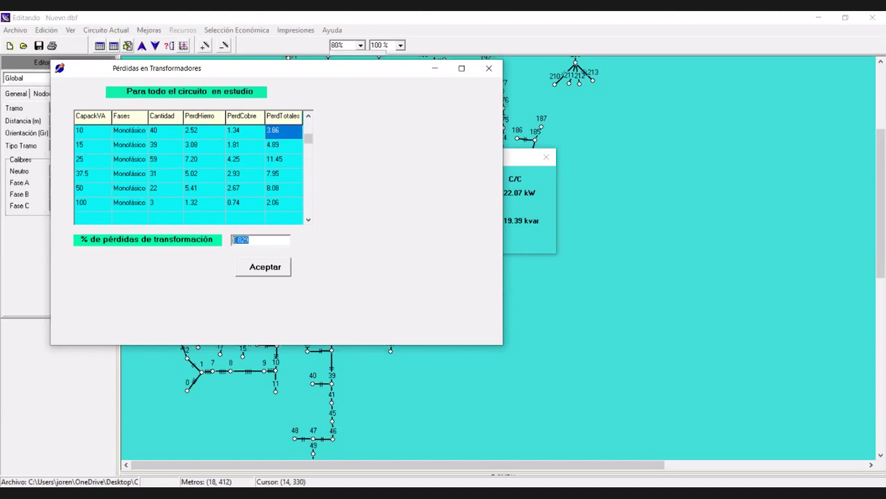
{"action": "left_click", "coordinate": [266, 243]}
{"action": "left_click", "coordinate": [259, 271]}
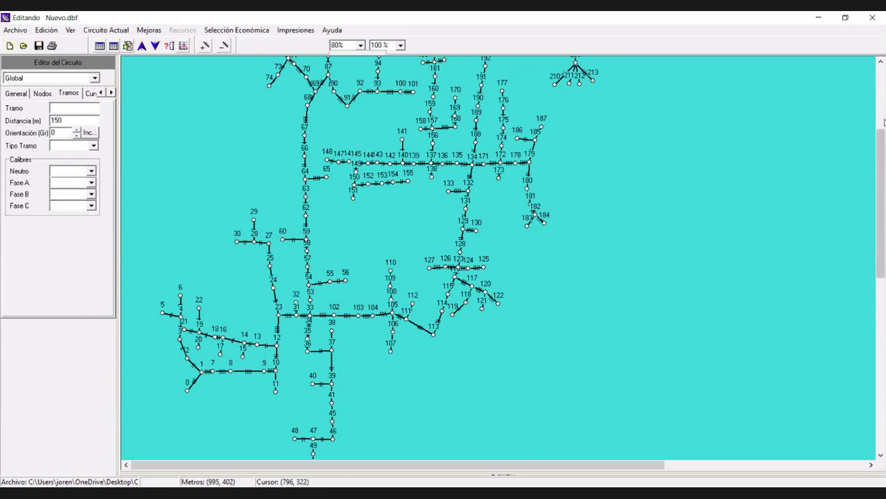
- Run Balanceo del Circuito and continue the balance through the single-phase, two-phase and three-phase branches
{"action": "left_click_drag", "start_coordinate": [881, 138], "coordinate": [881, 75]}
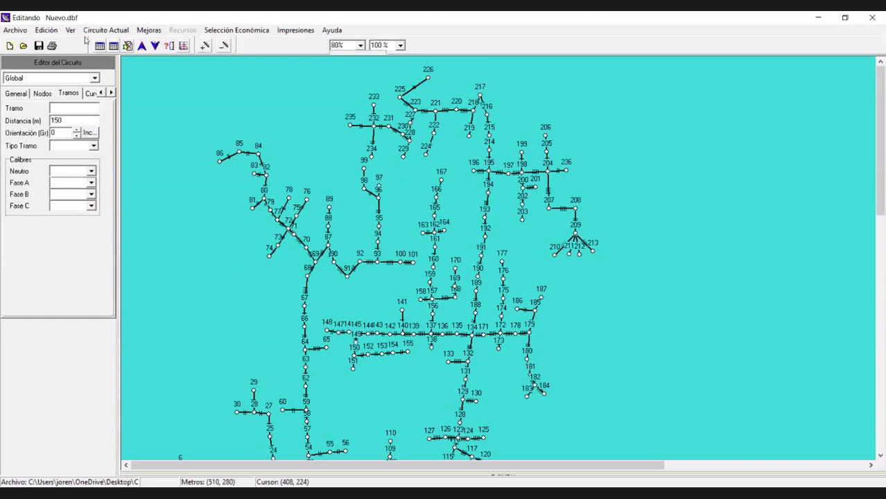
{"action": "left_click", "coordinate": [140, 30]}
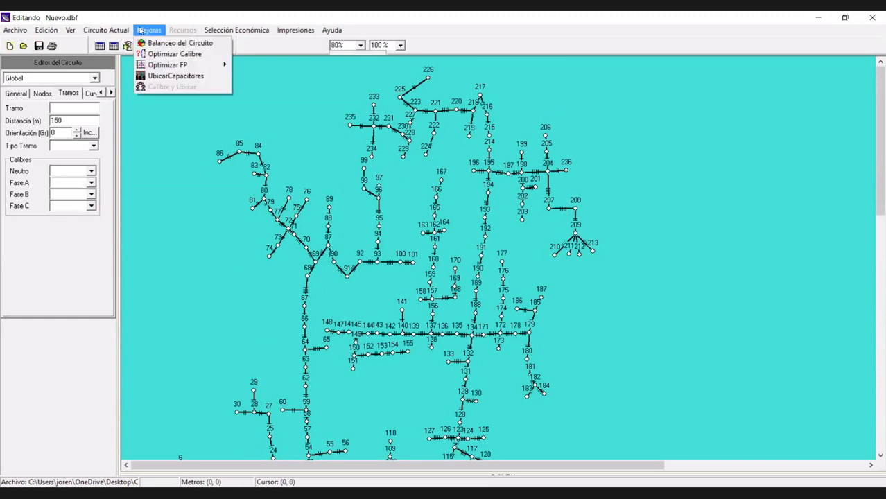
{"action": "left_click", "coordinate": [140, 31]}
{"action": "left_click", "coordinate": [139, 33]}
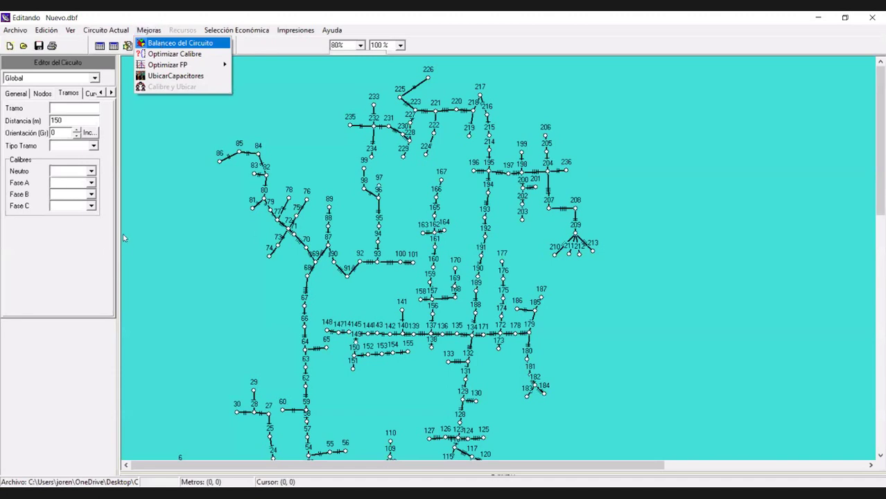
{"action": "key", "text": "Return"}
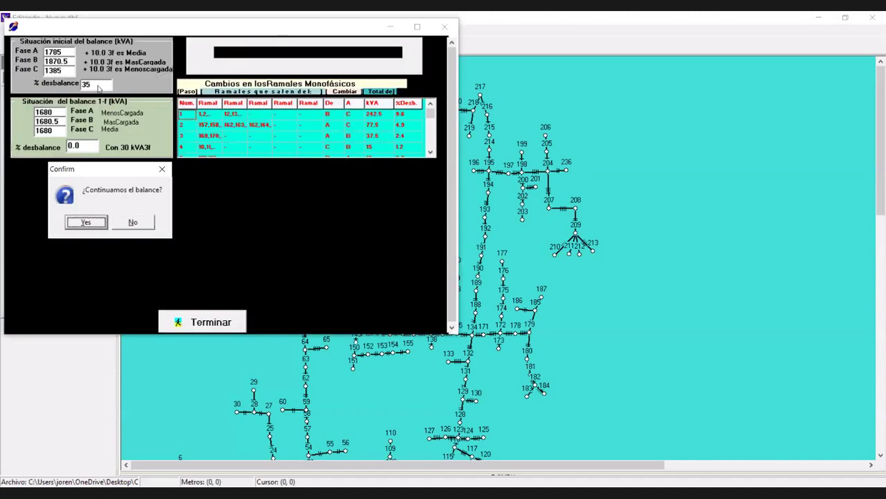
{"action": "left_click", "coordinate": [87, 222]}
{"action": "key", "text": "Return"}
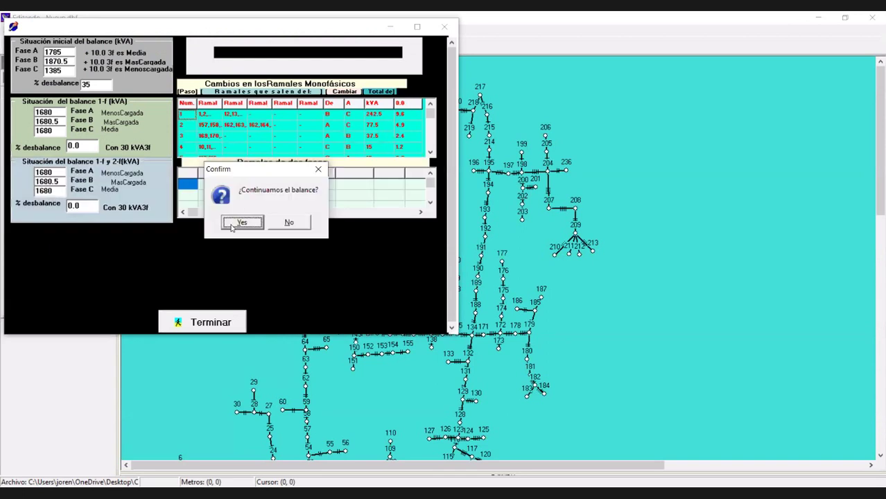
{"action": "left_click", "coordinate": [308, 220]}
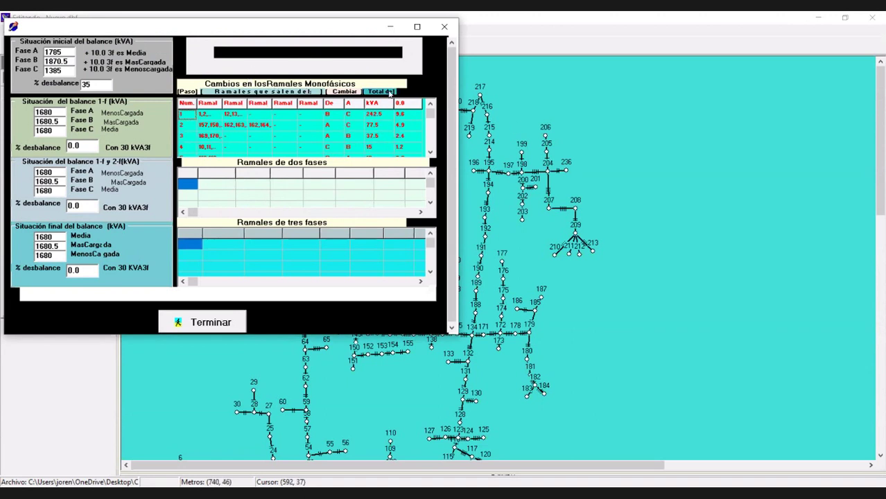
- Finish the circuit balance, switch to Tarea SE Nro. 3 in Word, and review its transformer load table, highlighting the 37,5 Monofásico row
{"action": "key", "text": "Return"}
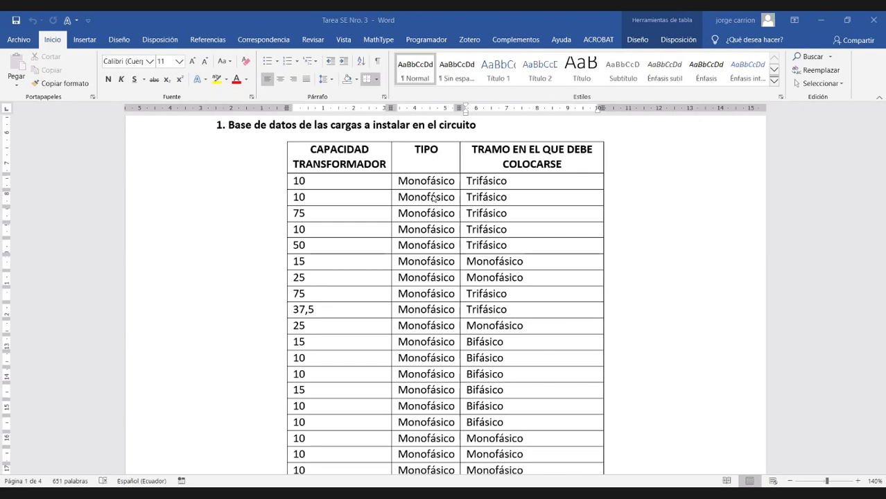
{"action": "left_click", "coordinate": [319, 179]}
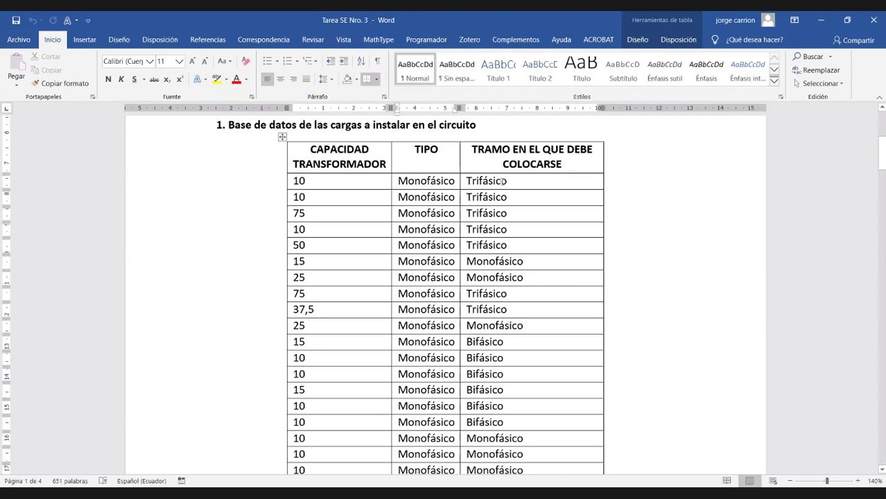
{"action": "left_click_drag", "start_coordinate": [507, 182], "coordinate": [465, 182]}
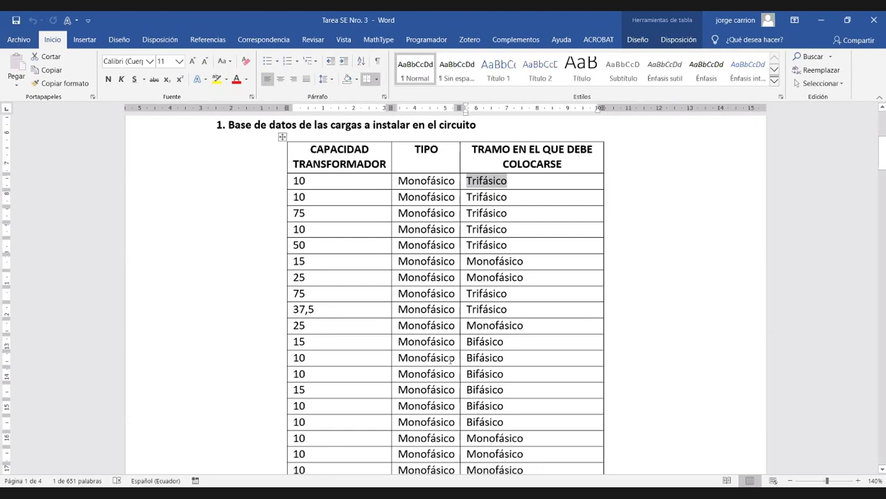
{"action": "scroll", "coordinate": [450, 360], "scroll_direction": "down", "scroll_amount": 2}
{"action": "left_click", "coordinate": [312, 265]}
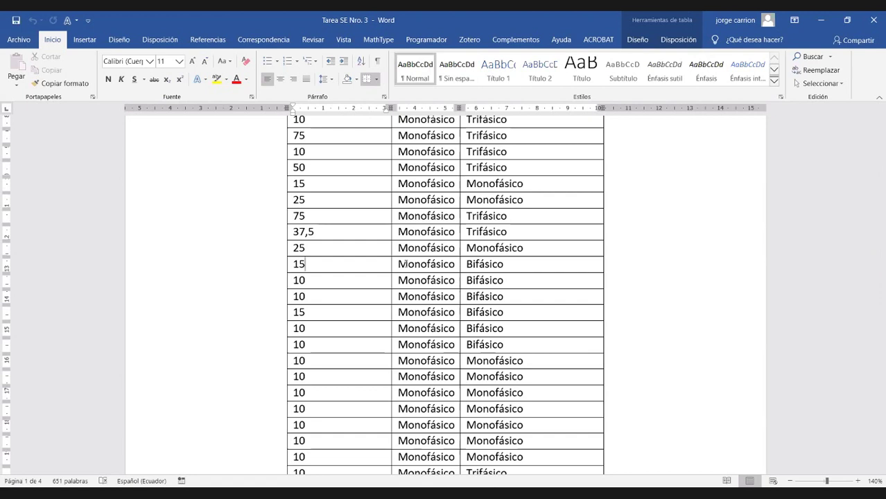
{"action": "left_click", "coordinate": [351, 234]}
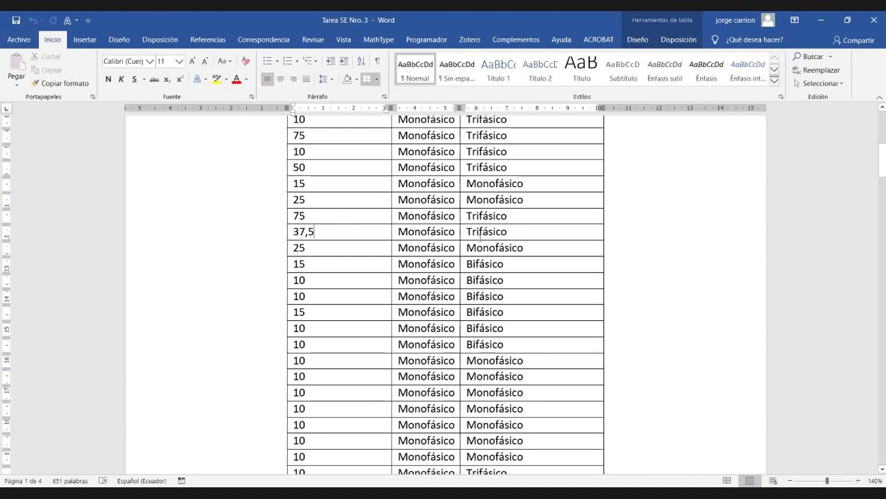
{"action": "left_click_drag", "start_coordinate": [474, 235], "coordinate": [343, 233]}
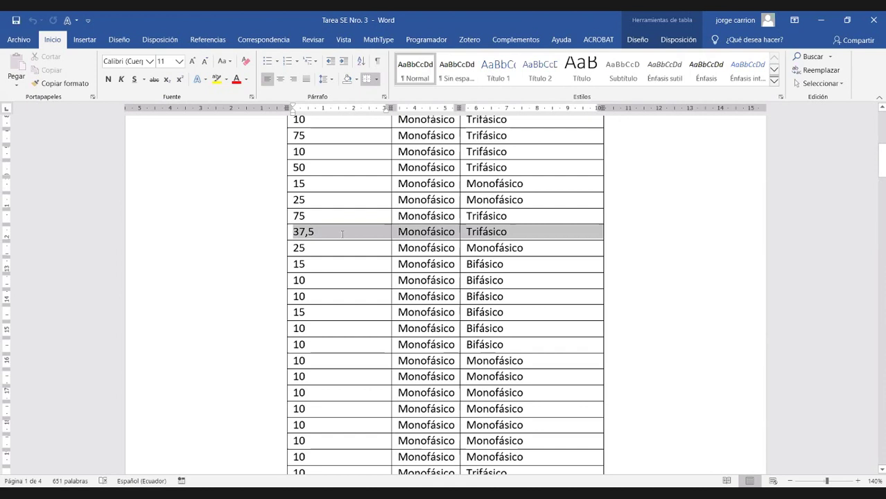
- Switch back to the circuit editor, select node 7 and examine the Tot.Banco capacities available for its three-phase transformer bank
{"action": "key", "text": "alt+s"}
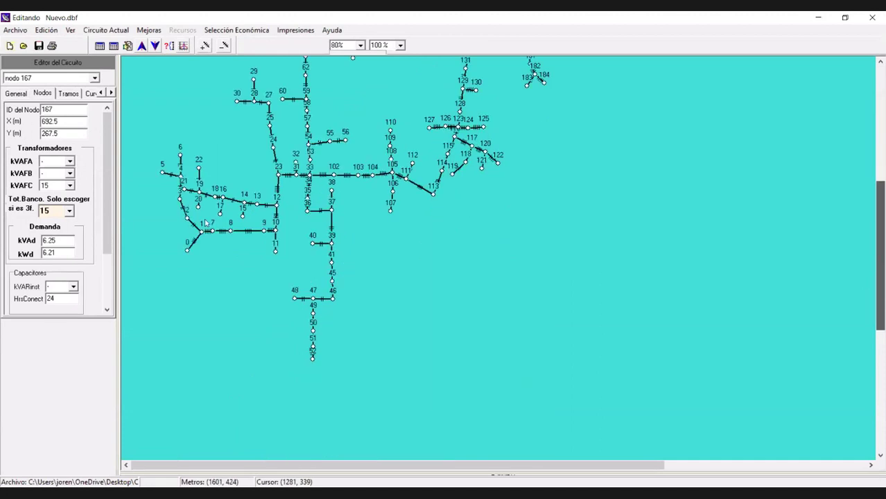
{"action": "left_click", "coordinate": [68, 211]}
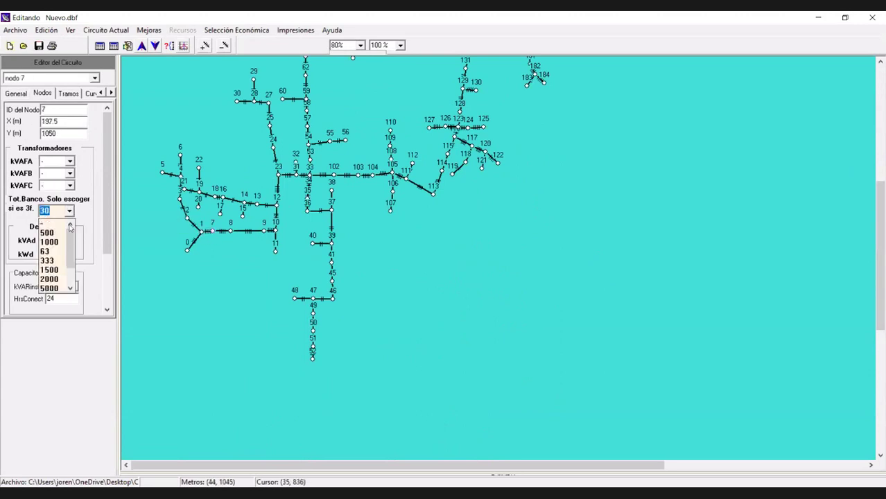
{"action": "mouse_move", "coordinate": [72, 240]}
{"action": "left_mouse_down"}
{"action": "mouse_move", "coordinate": [73, 276]}
{"action": "mouse_move", "coordinate": [72, 223]}
{"action": "left_mouse_up"}
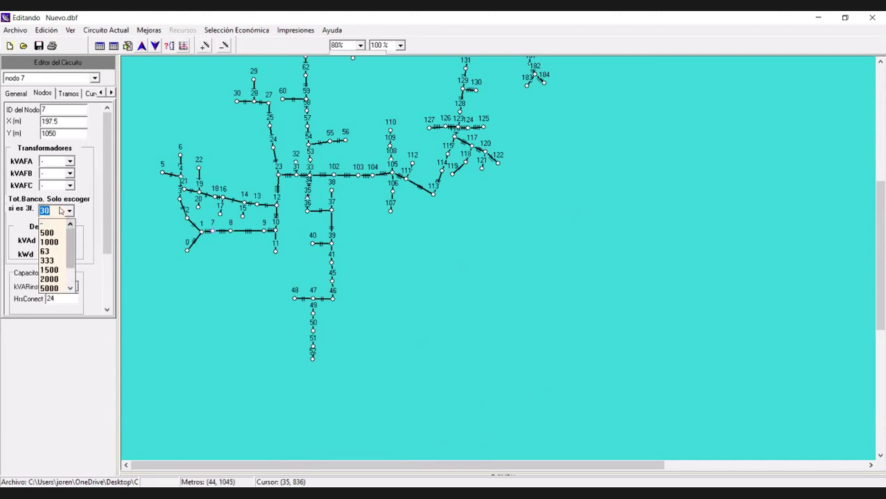
{"action": "left_click", "coordinate": [52, 210]}
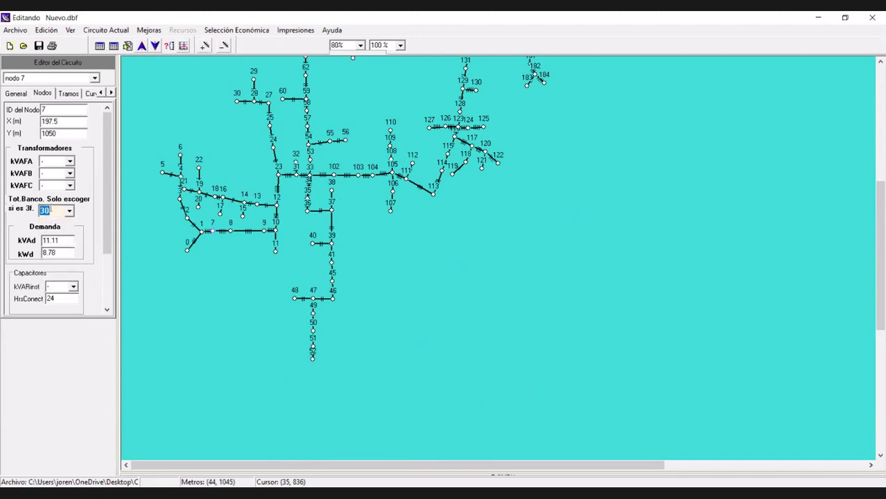
{"action": "left_click", "coordinate": [69, 211]}
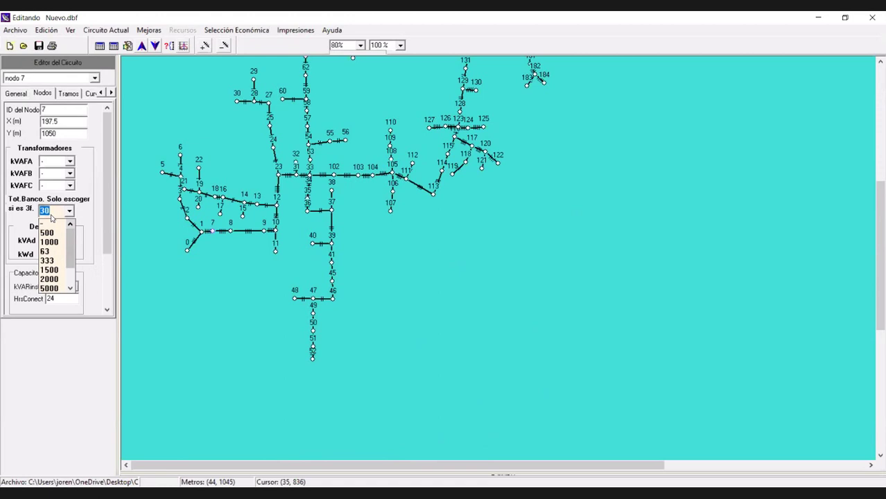
{"action": "left_click", "coordinate": [625, 138]}
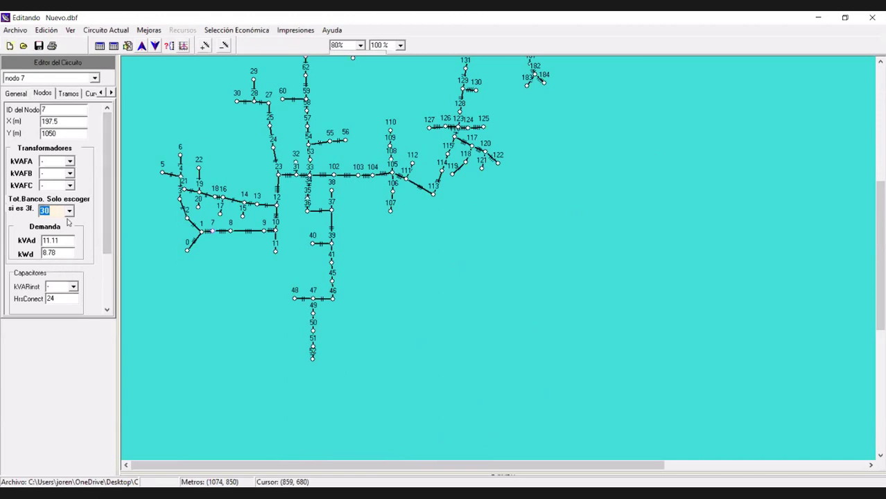
{"action": "left_click", "coordinate": [214, 236]}
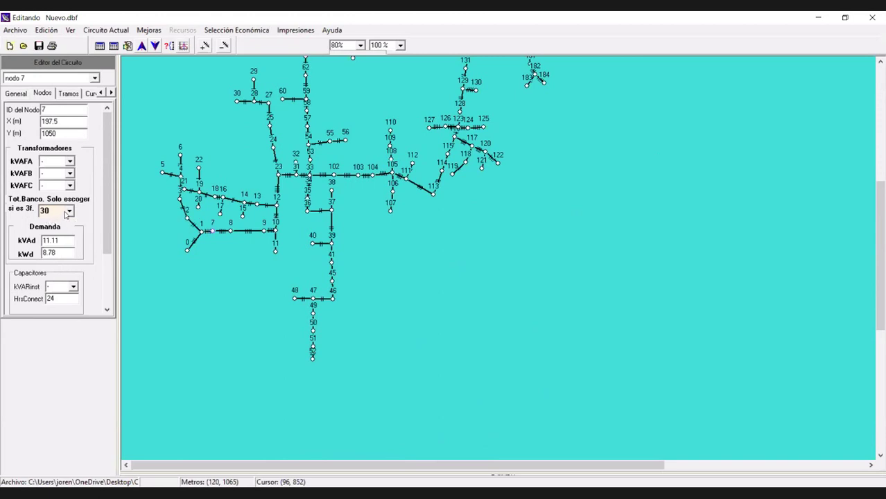
{"action": "left_click", "coordinate": [43, 210]}
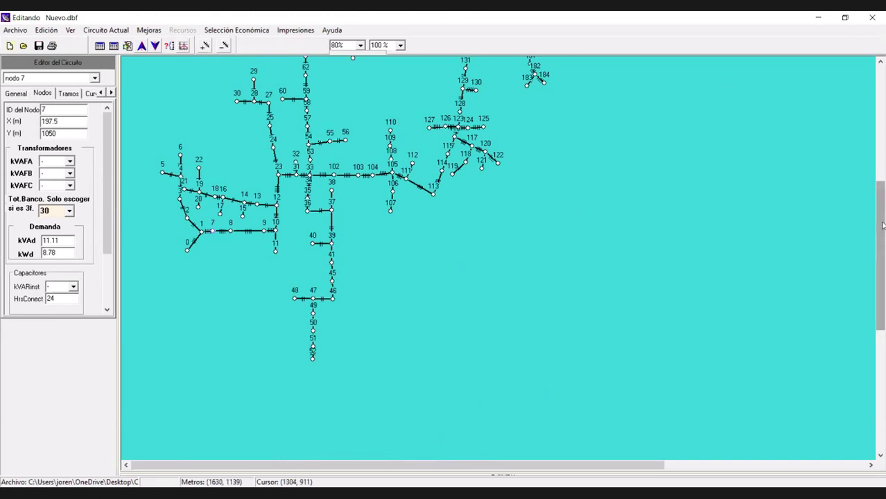
{"action": "left_click_drag", "start_coordinate": [876, 235], "coordinate": [879, 120]}
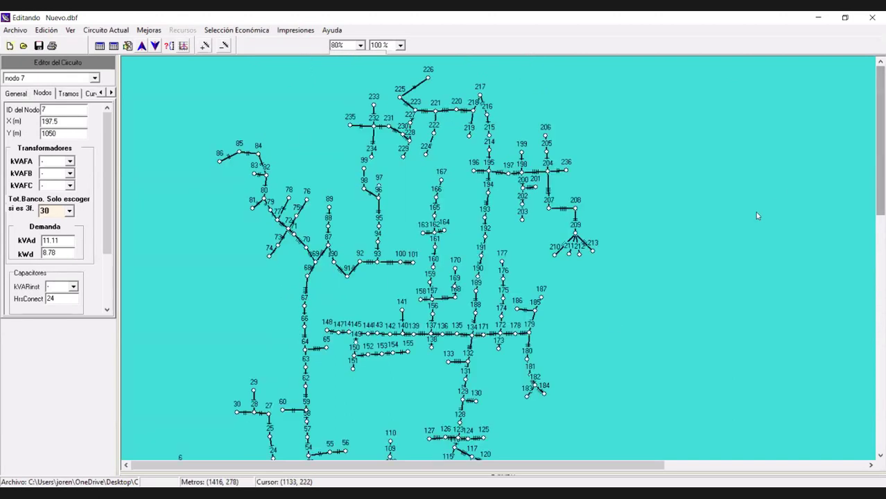